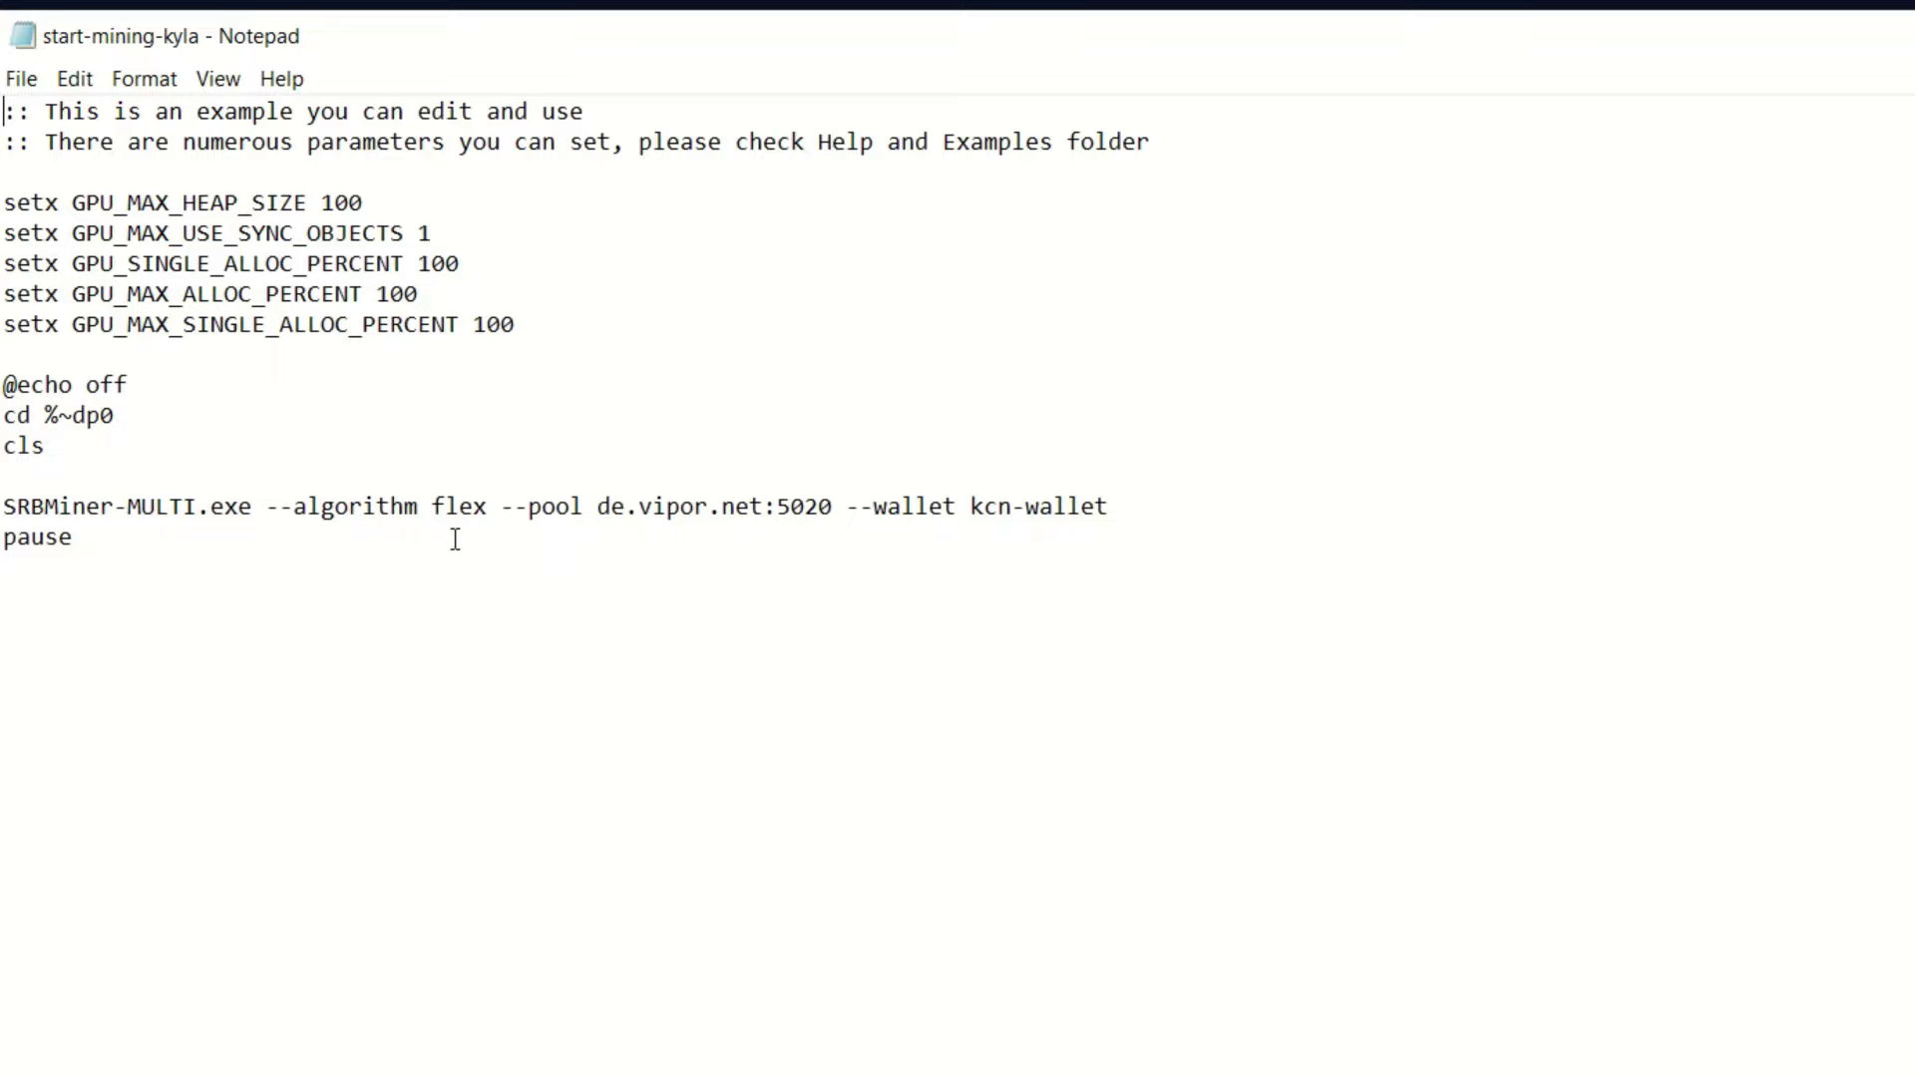
Replace the pool address in the SRBMiner command with us-stratum.coinminerz.com:3548, copied from the pool web page's example
left_click(829, 516)
key("BackSpace")
key("BackSpace")
key("BackSpace")
key("BackSpace")
key("BackSpace")
key("BackSpace")
key("BackSpace")
key("BackSpace")
key("BackSpace")
key("BackSpace")
key("BackSpace")
key("BackSpace")
key("BackSpace")
key("BackSpace")
key("BackSpace")
key("BackSpace")
key("BackSpace")
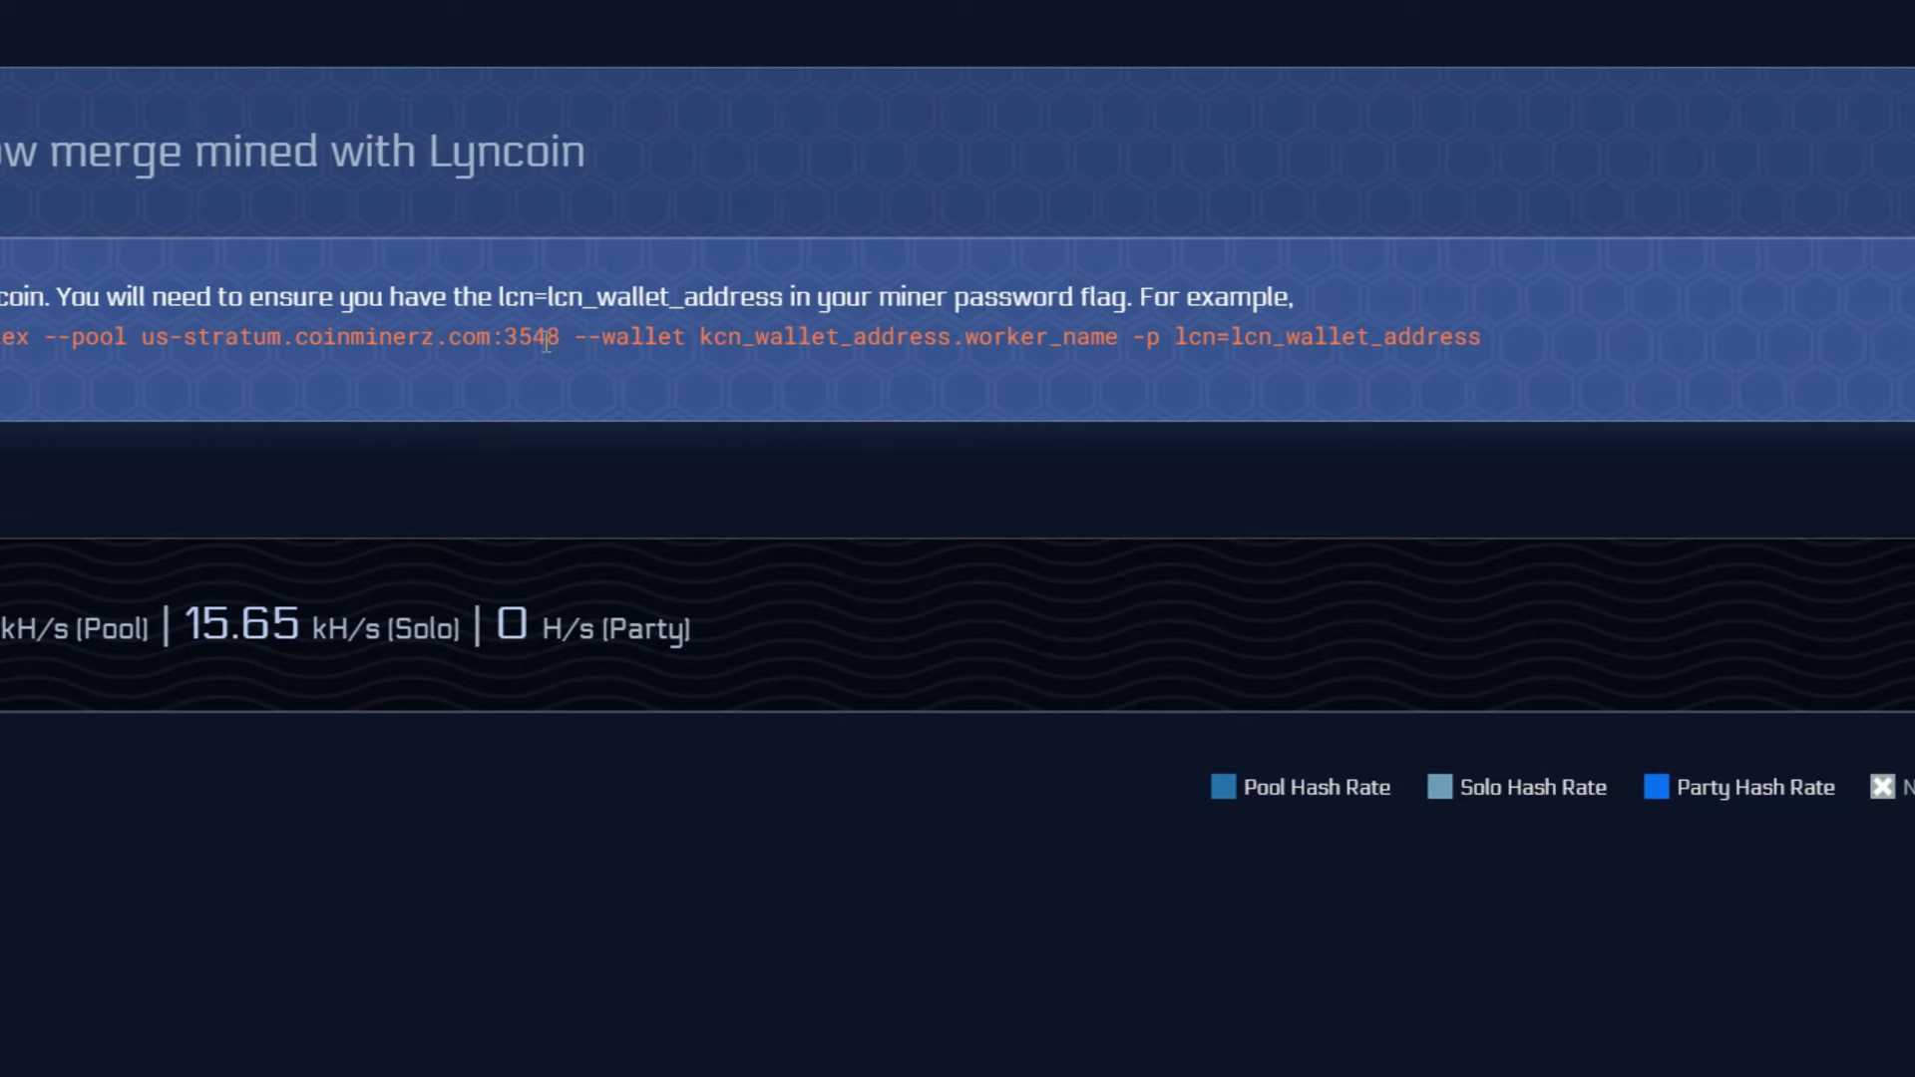
left_click_drag(558, 342, 142, 340)
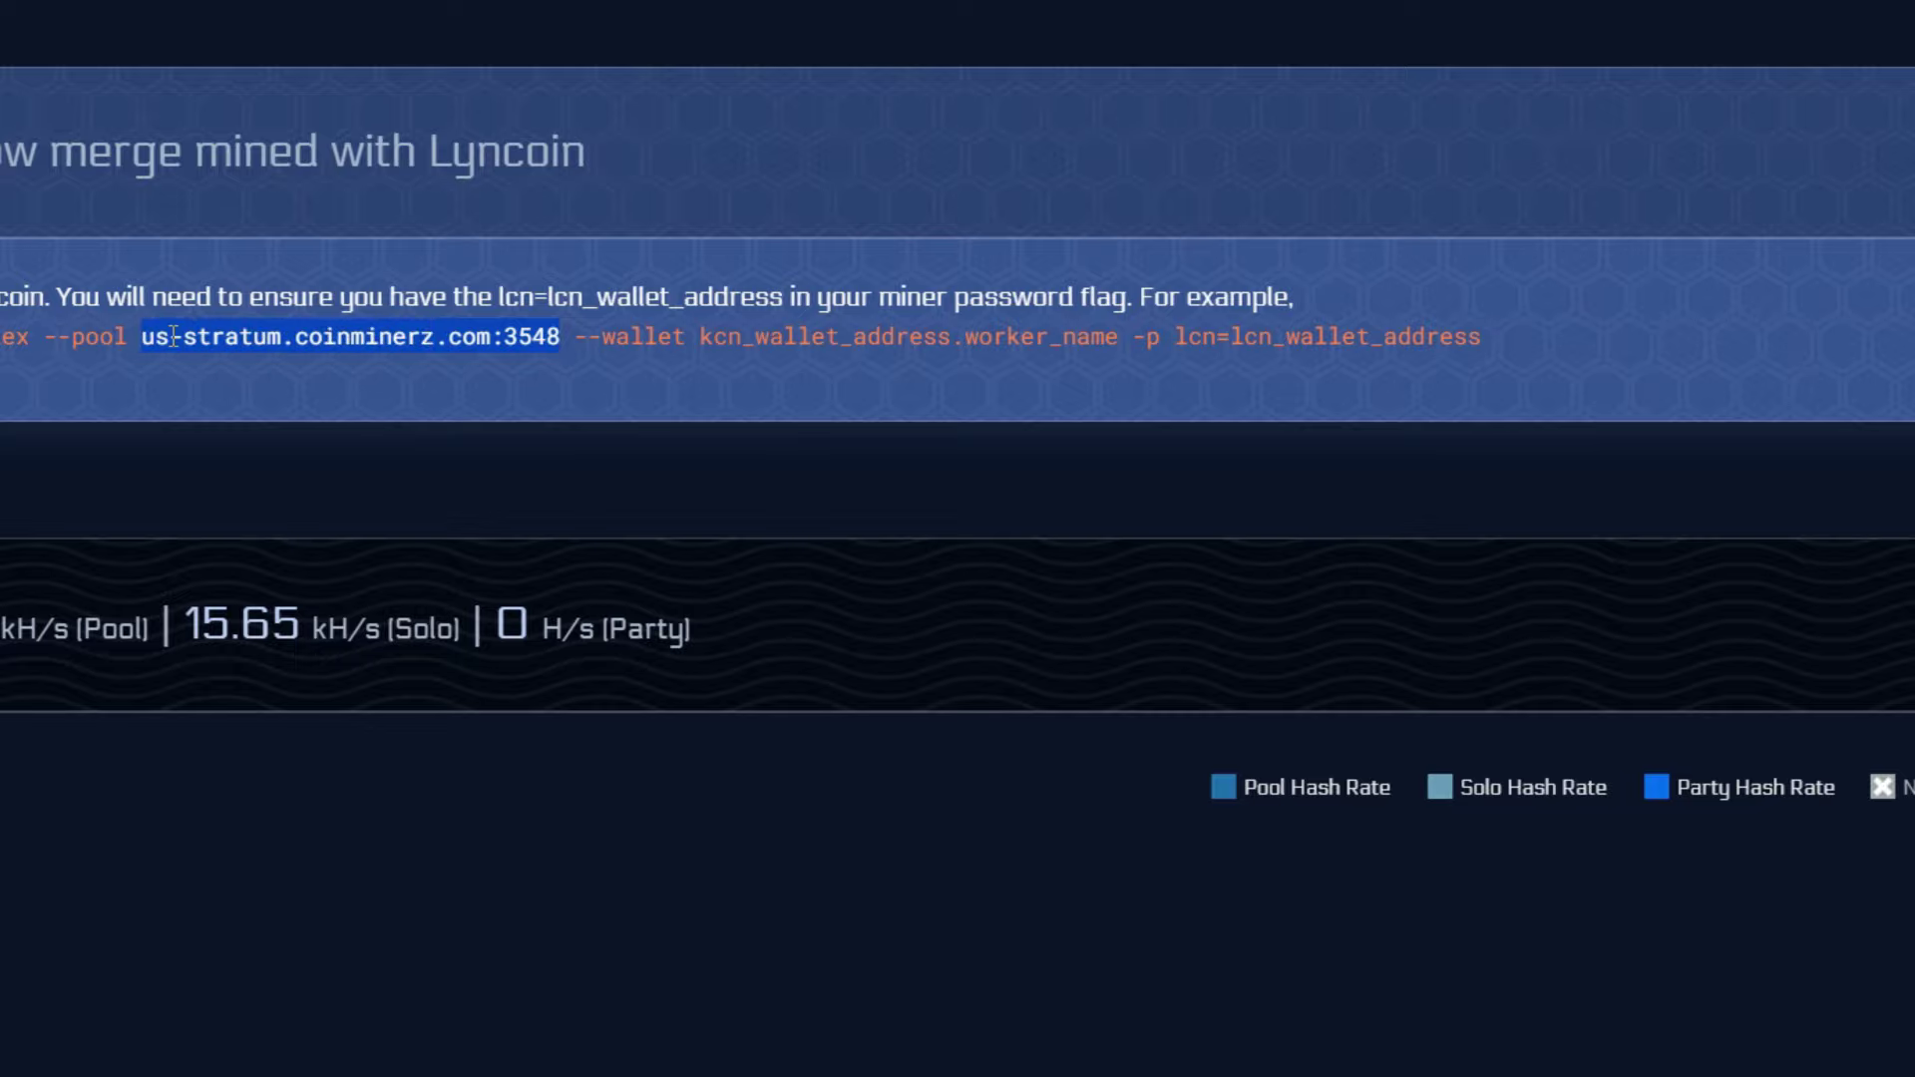
right_click(185, 342)
left_click(248, 374)
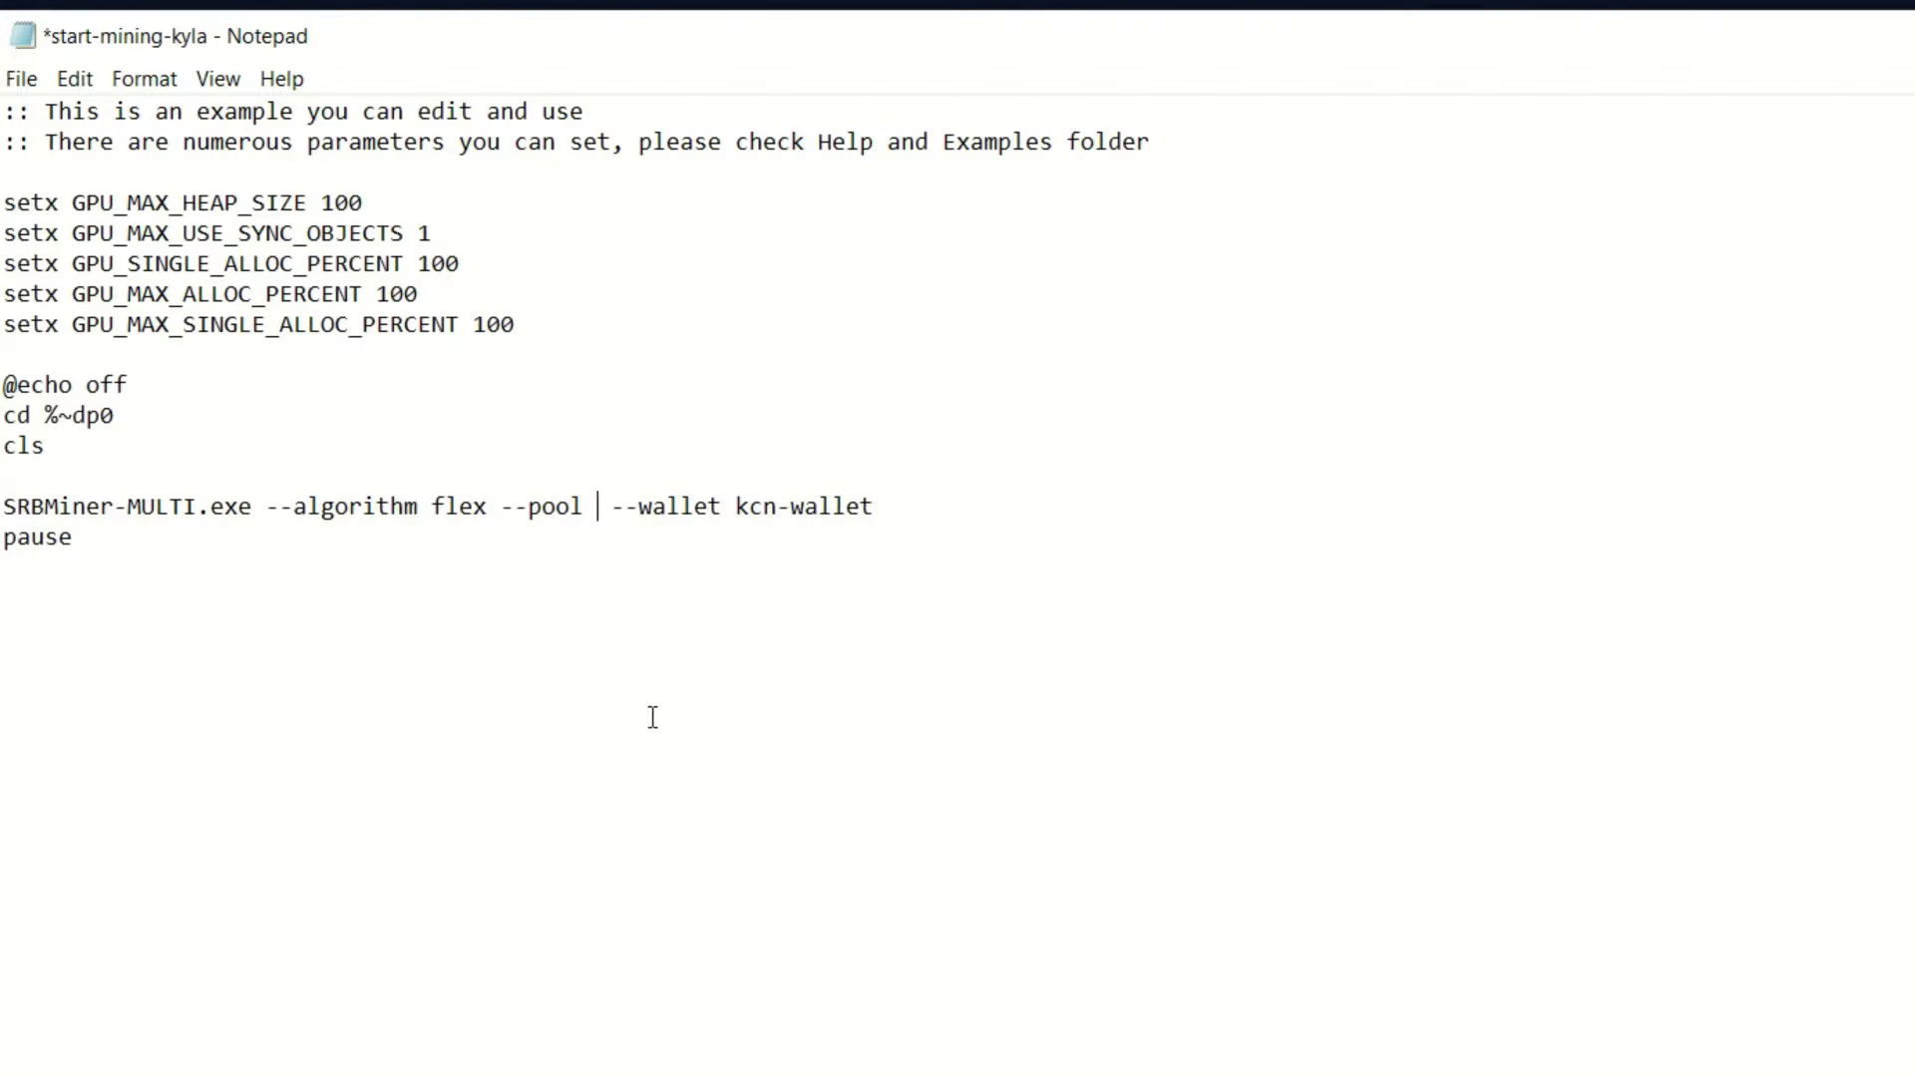
key("ctrl+v")
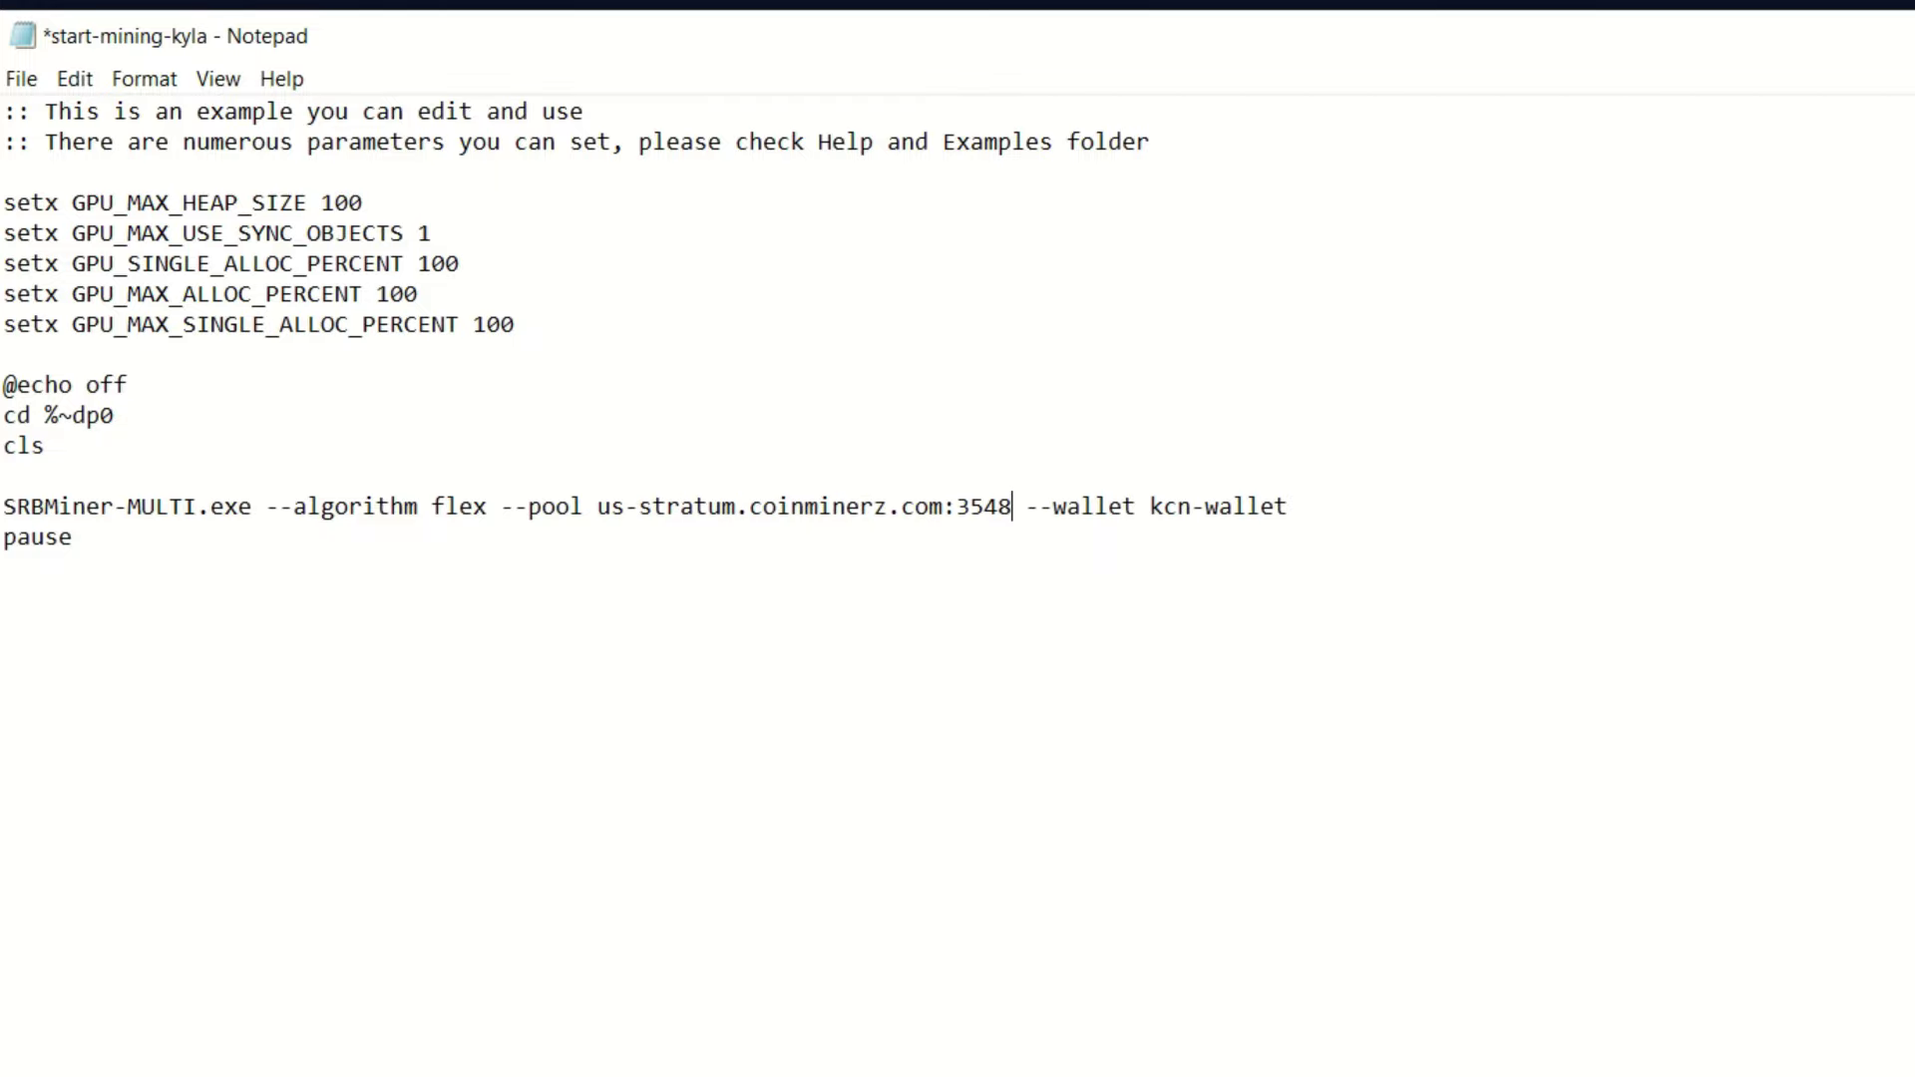
Replace the kcn-wallet placeholder with the KylaCoin wallet address copied from the crypto address file
key("alt+Tab")
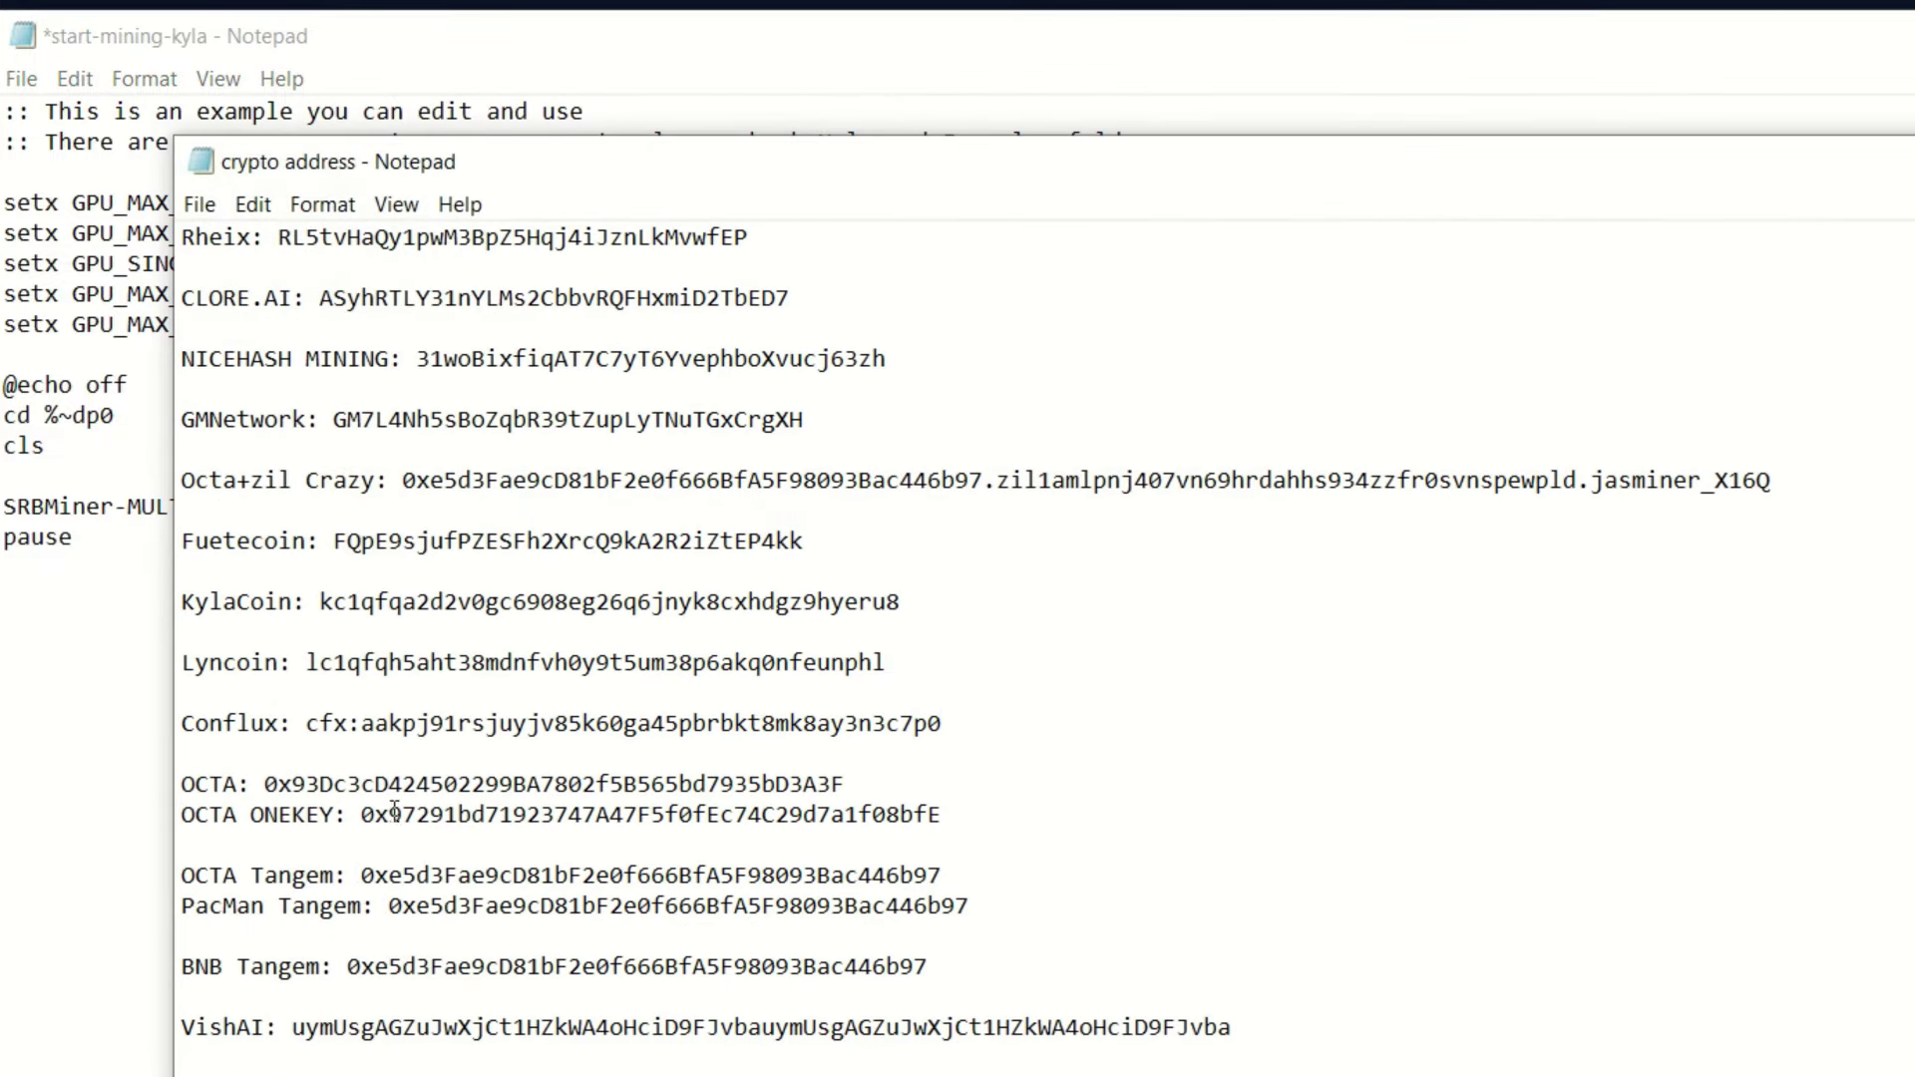
left_click_drag(320, 601, 899, 606)
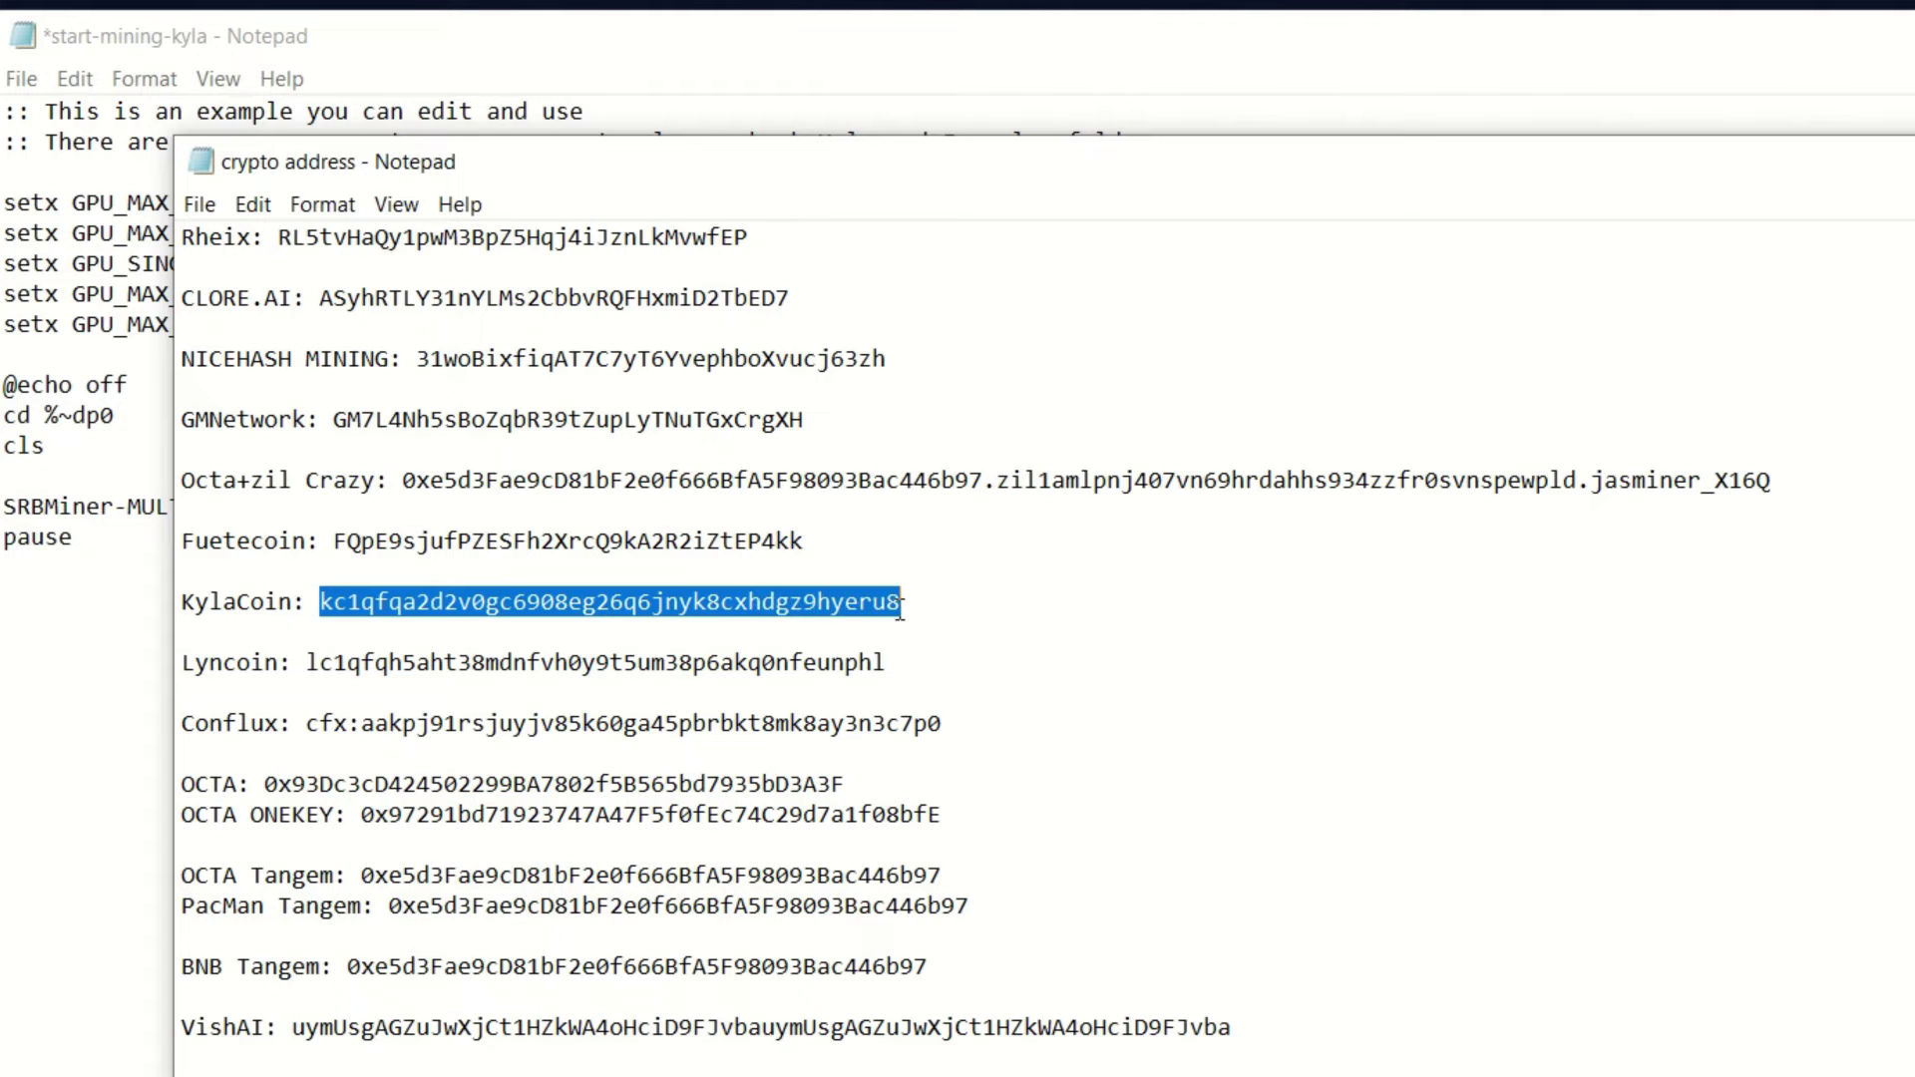
right_click(878, 604)
left_click(942, 698)
key("alt+Tab")
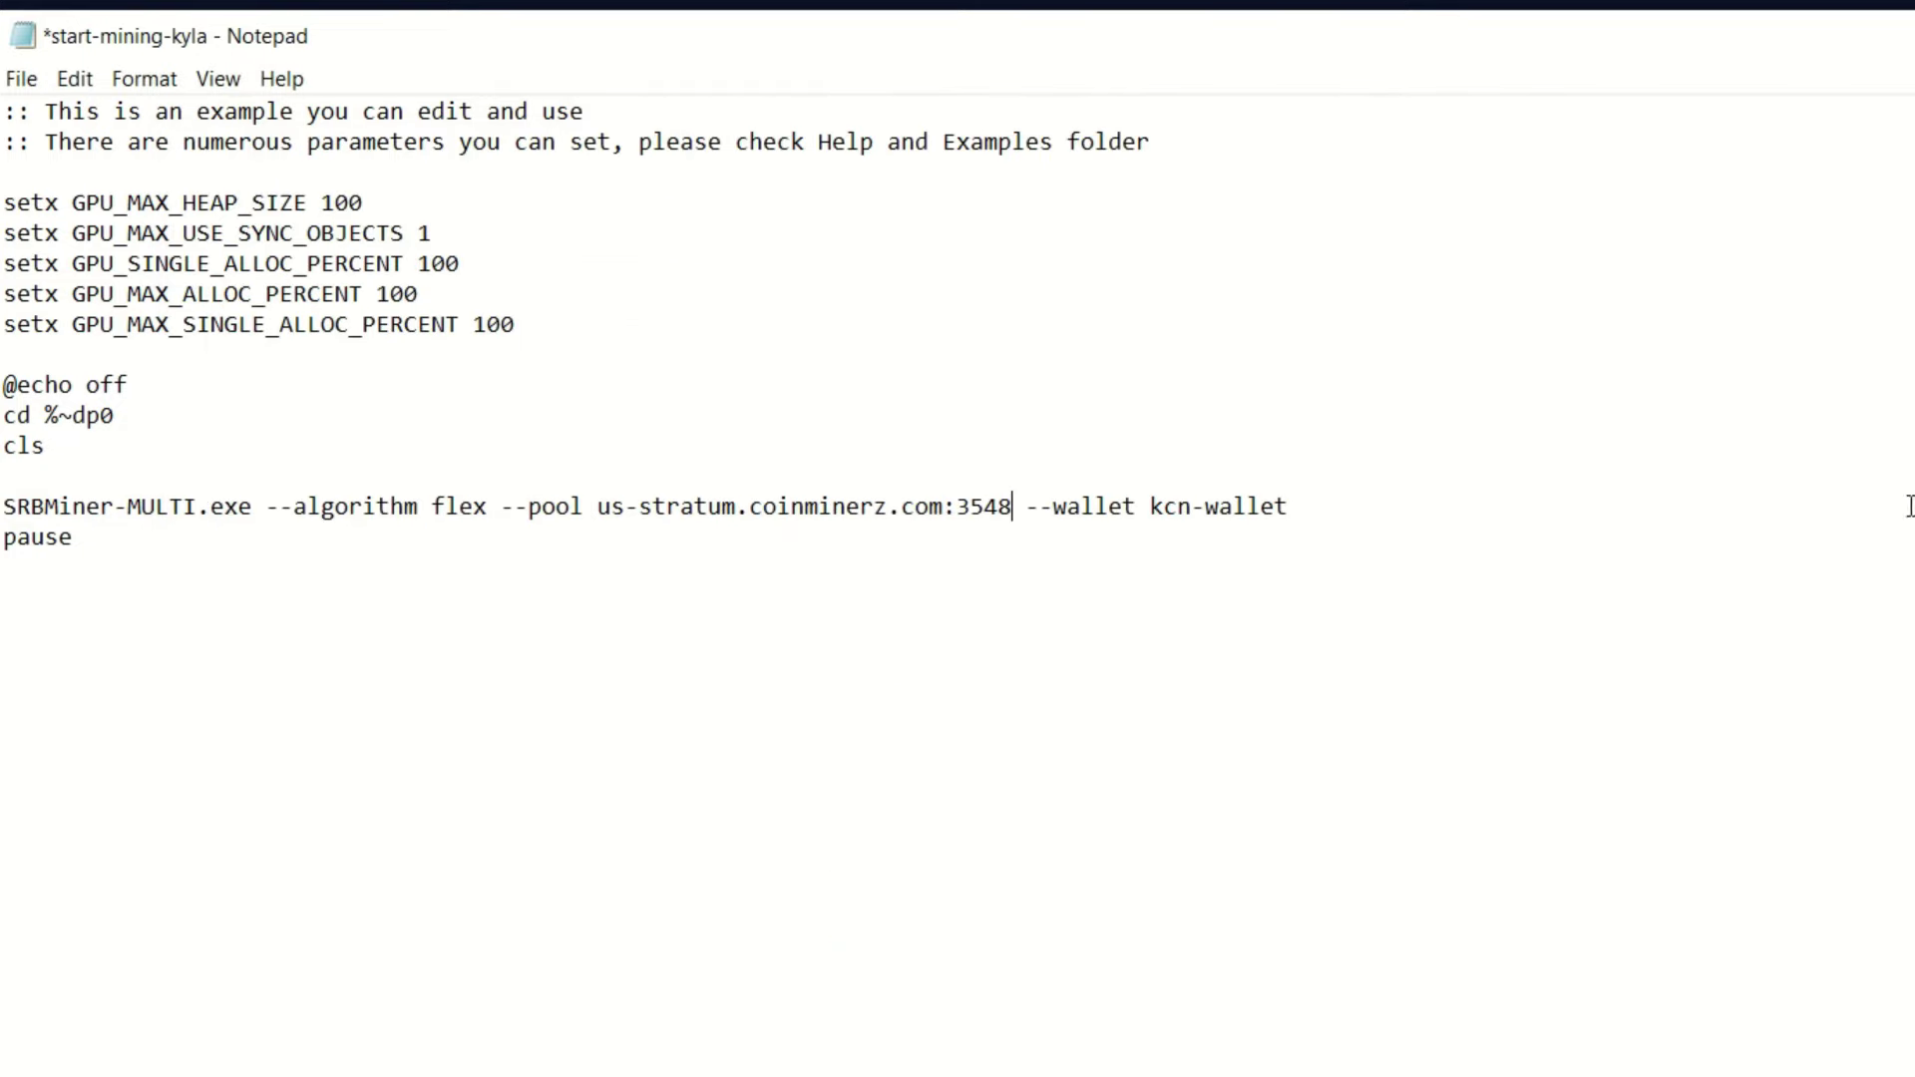
left_click(1320, 507)
key("BackSpace")
key("BackSpace")
key("BackSpace")
key("BackSpace")
key("BackSpace")
key("BackSpace")
key("BackSpace")
key("BackSpace")
key("BackSpace")
key("BackSpace")
key("ctrl+v")
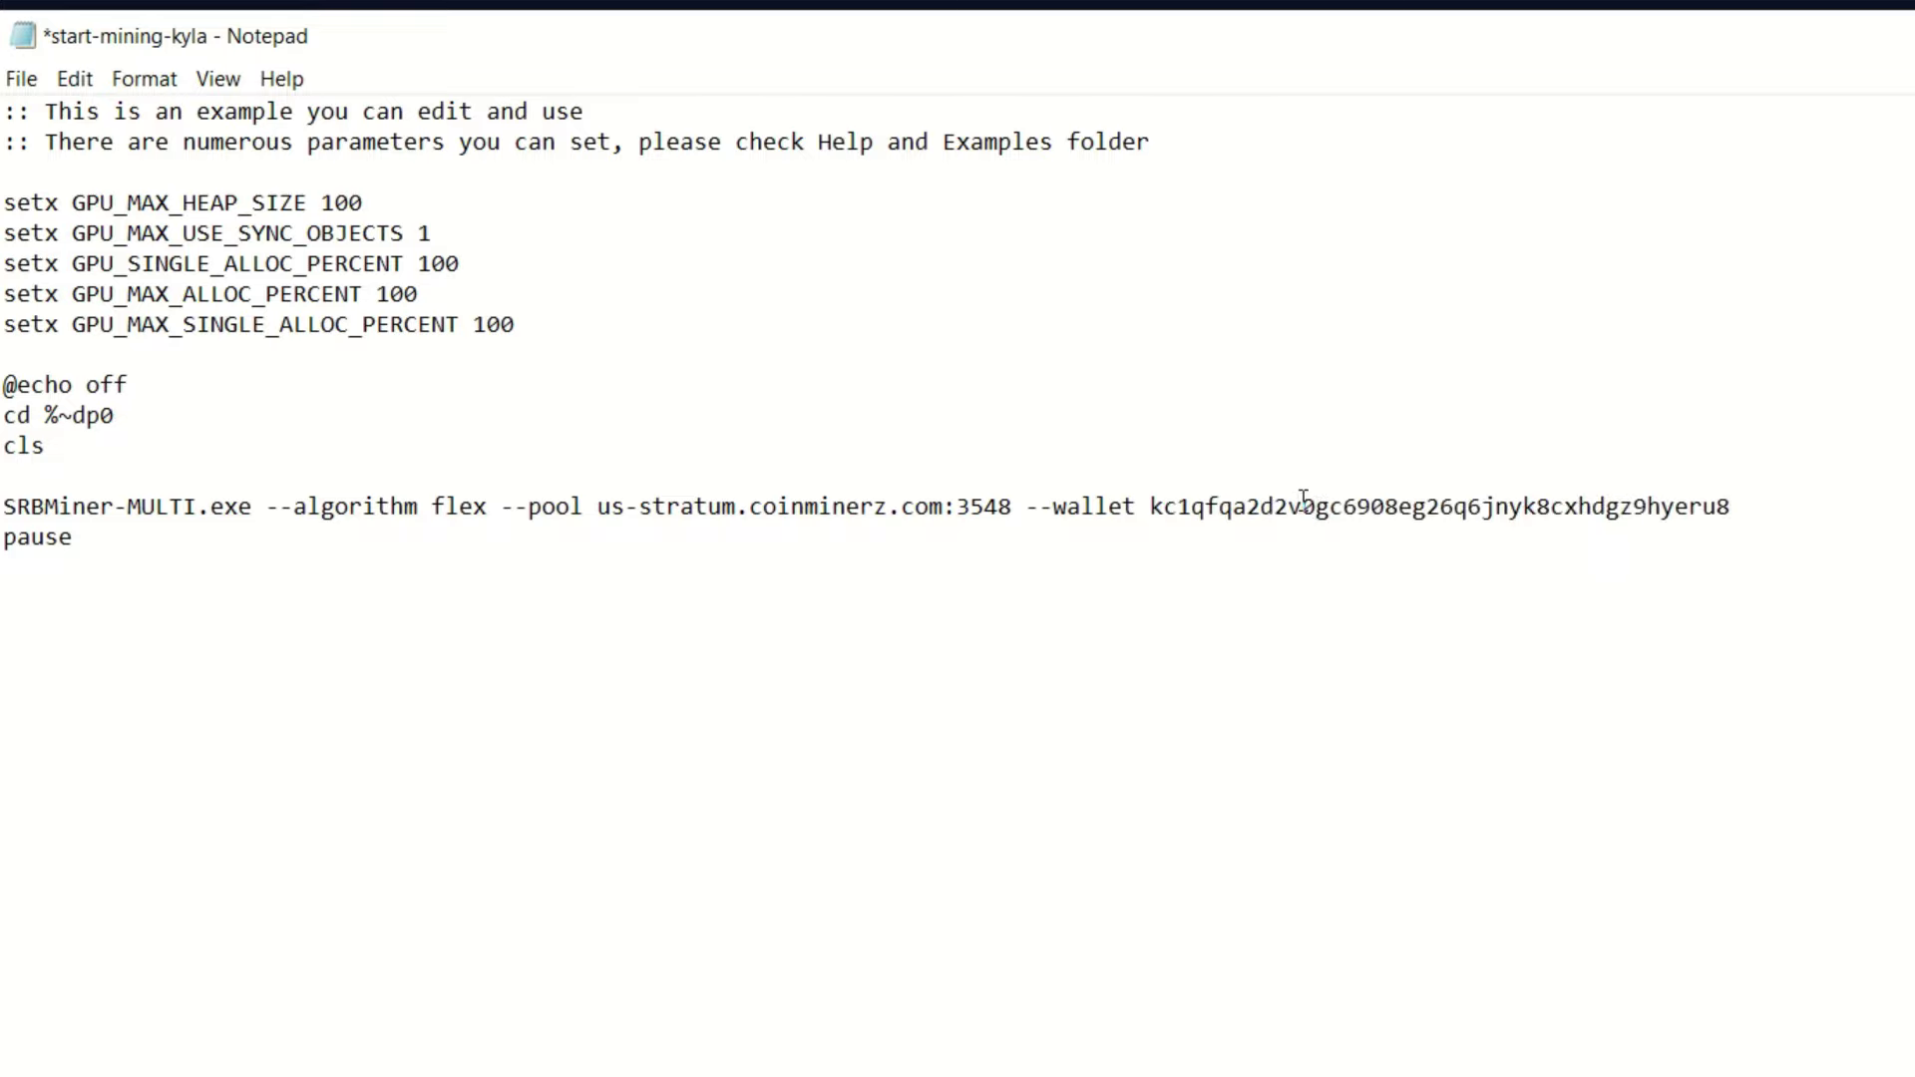
Append the -p parameter followed by the lcn=lcn_wallet_addres text copied from the pool page's example to the miner command
type("-p")
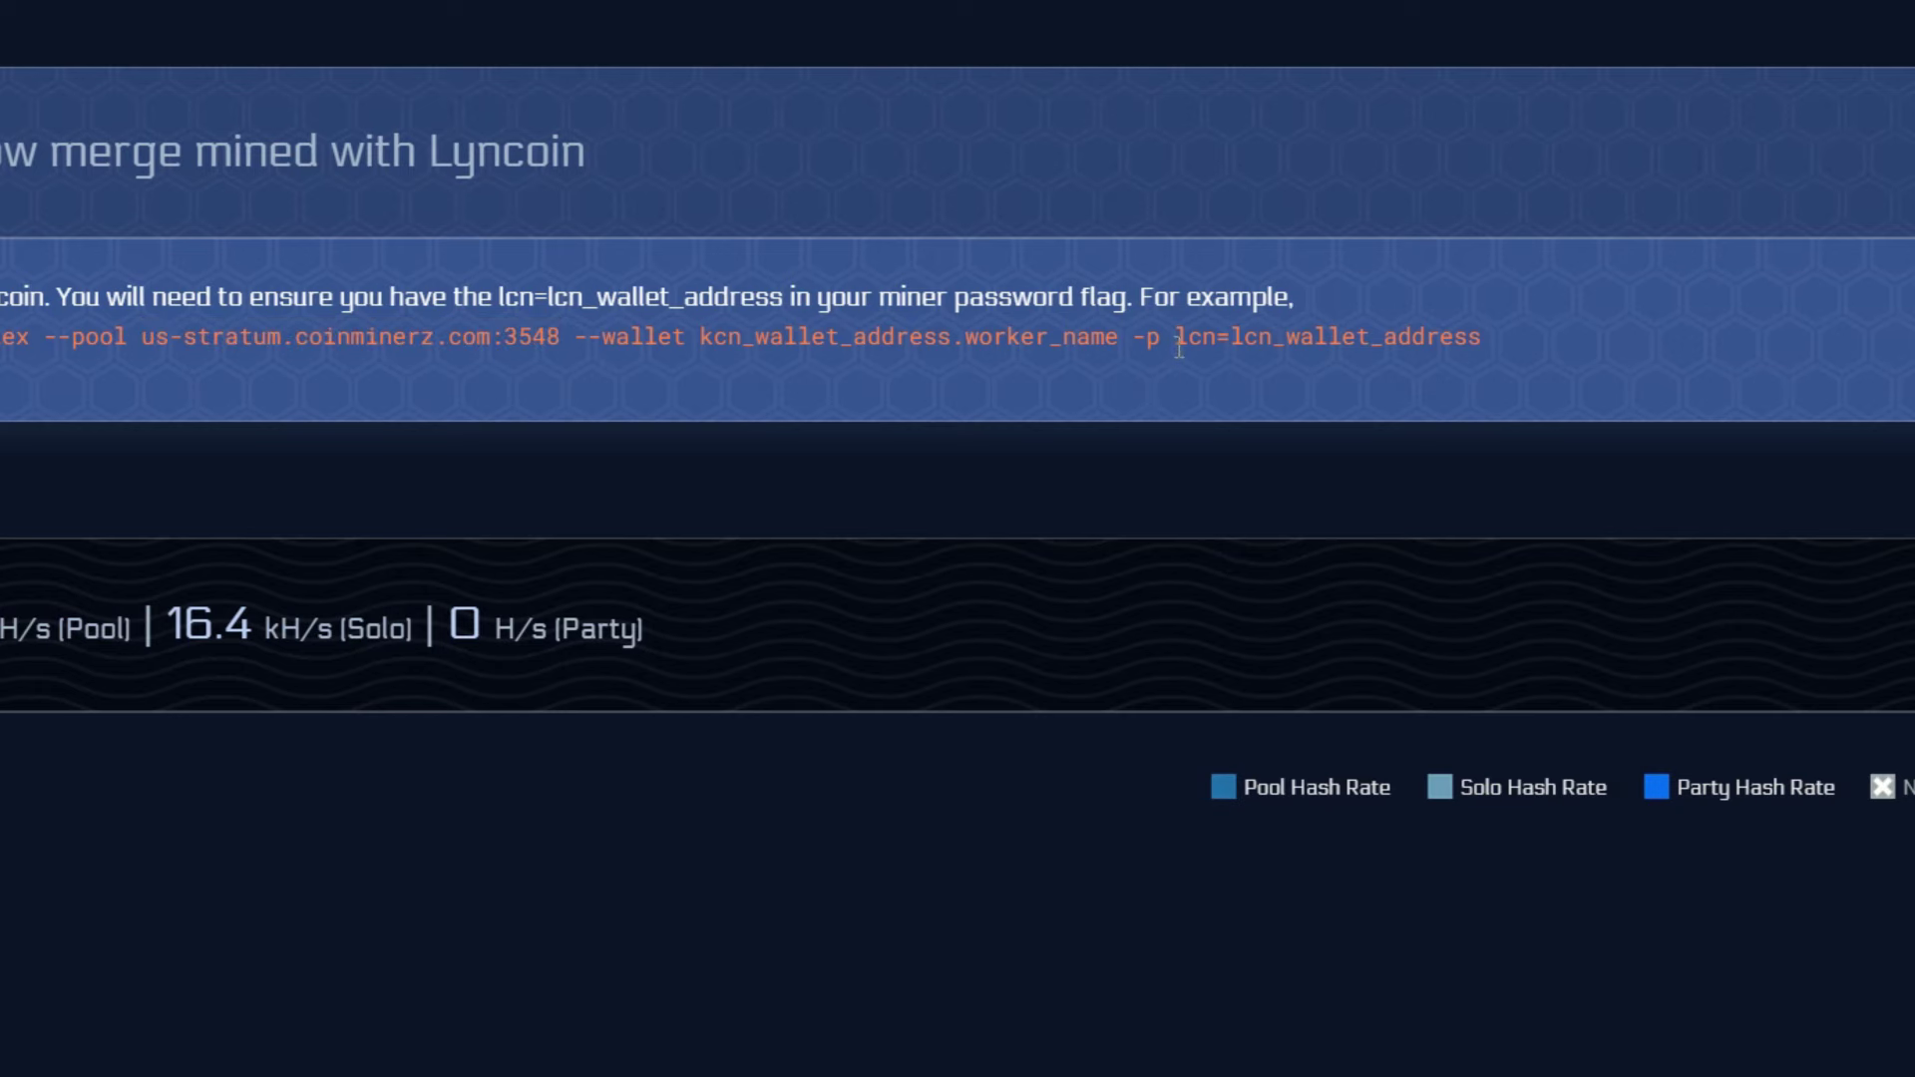
left_click_drag(1174, 347, 1481, 343)
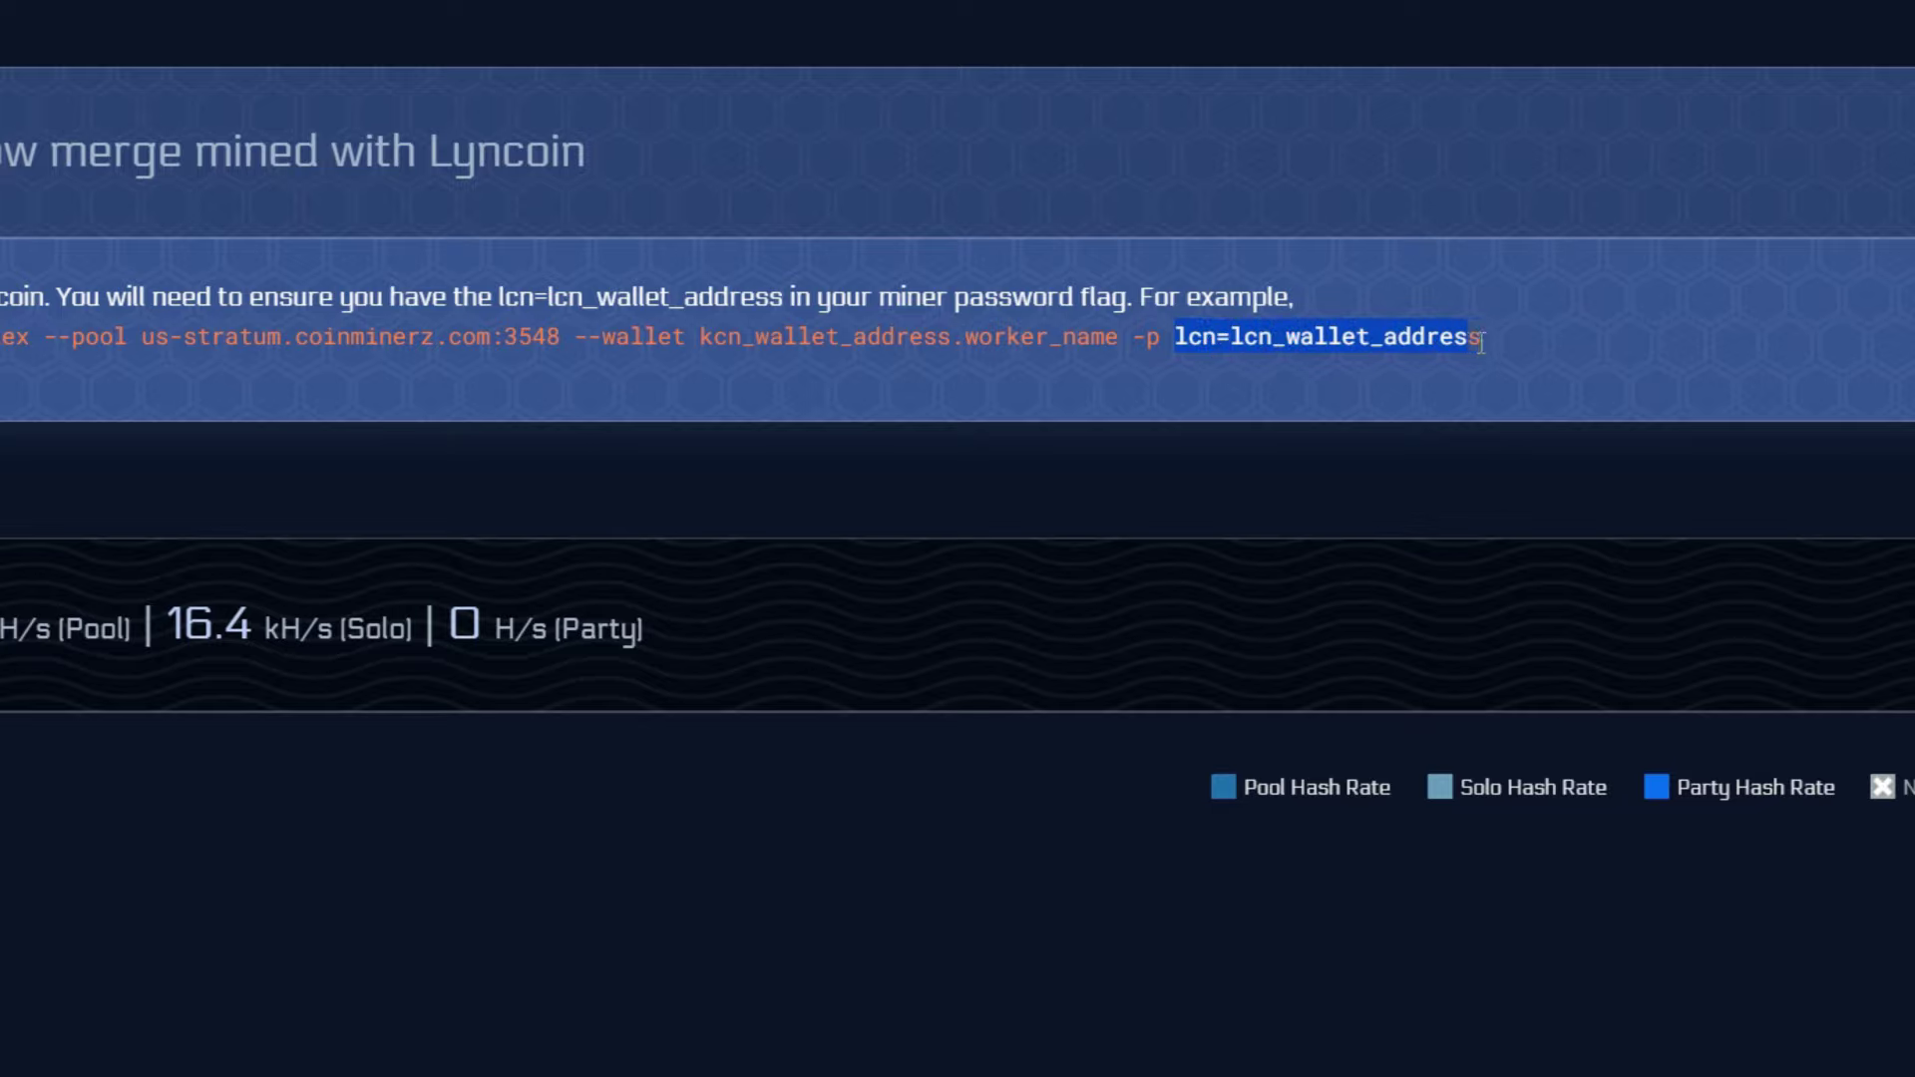
right_click(1456, 340)
left_click(1517, 376)
key("alt+Tab")
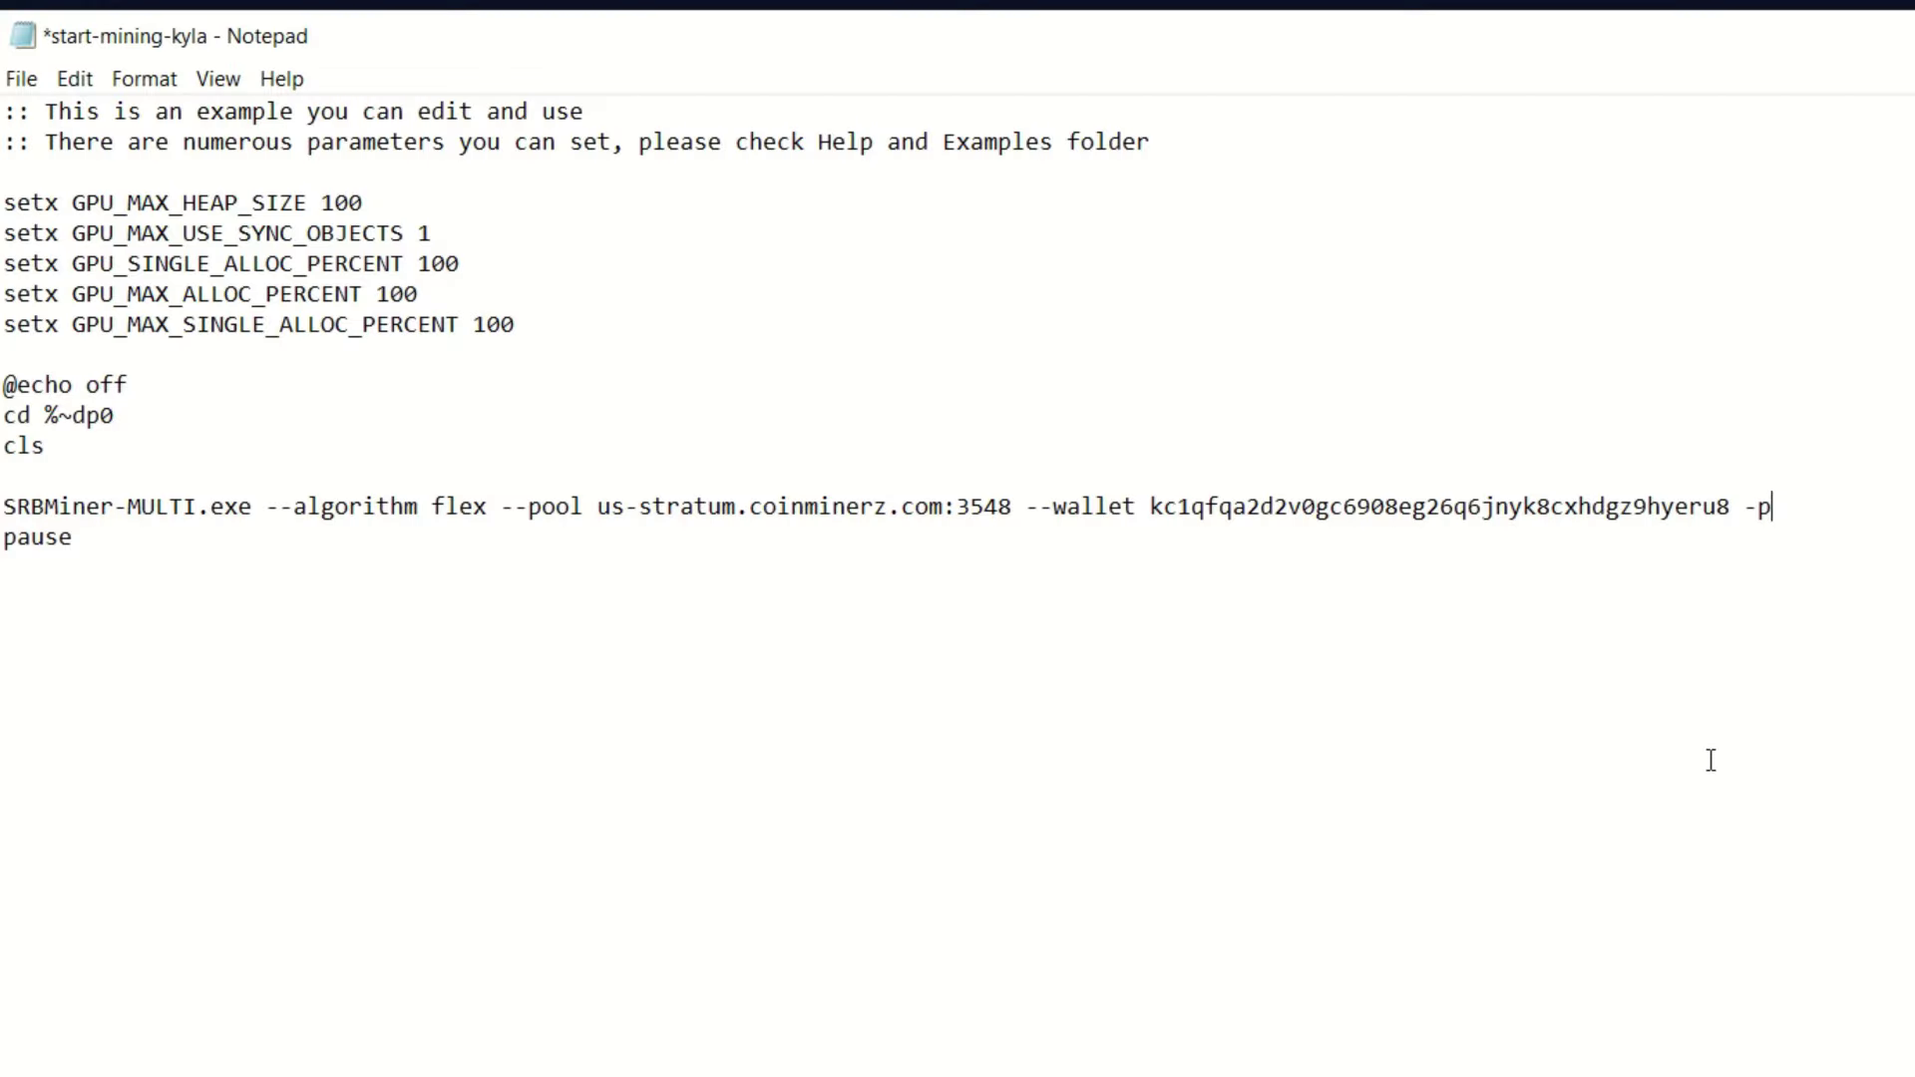
key("ctrl+v")
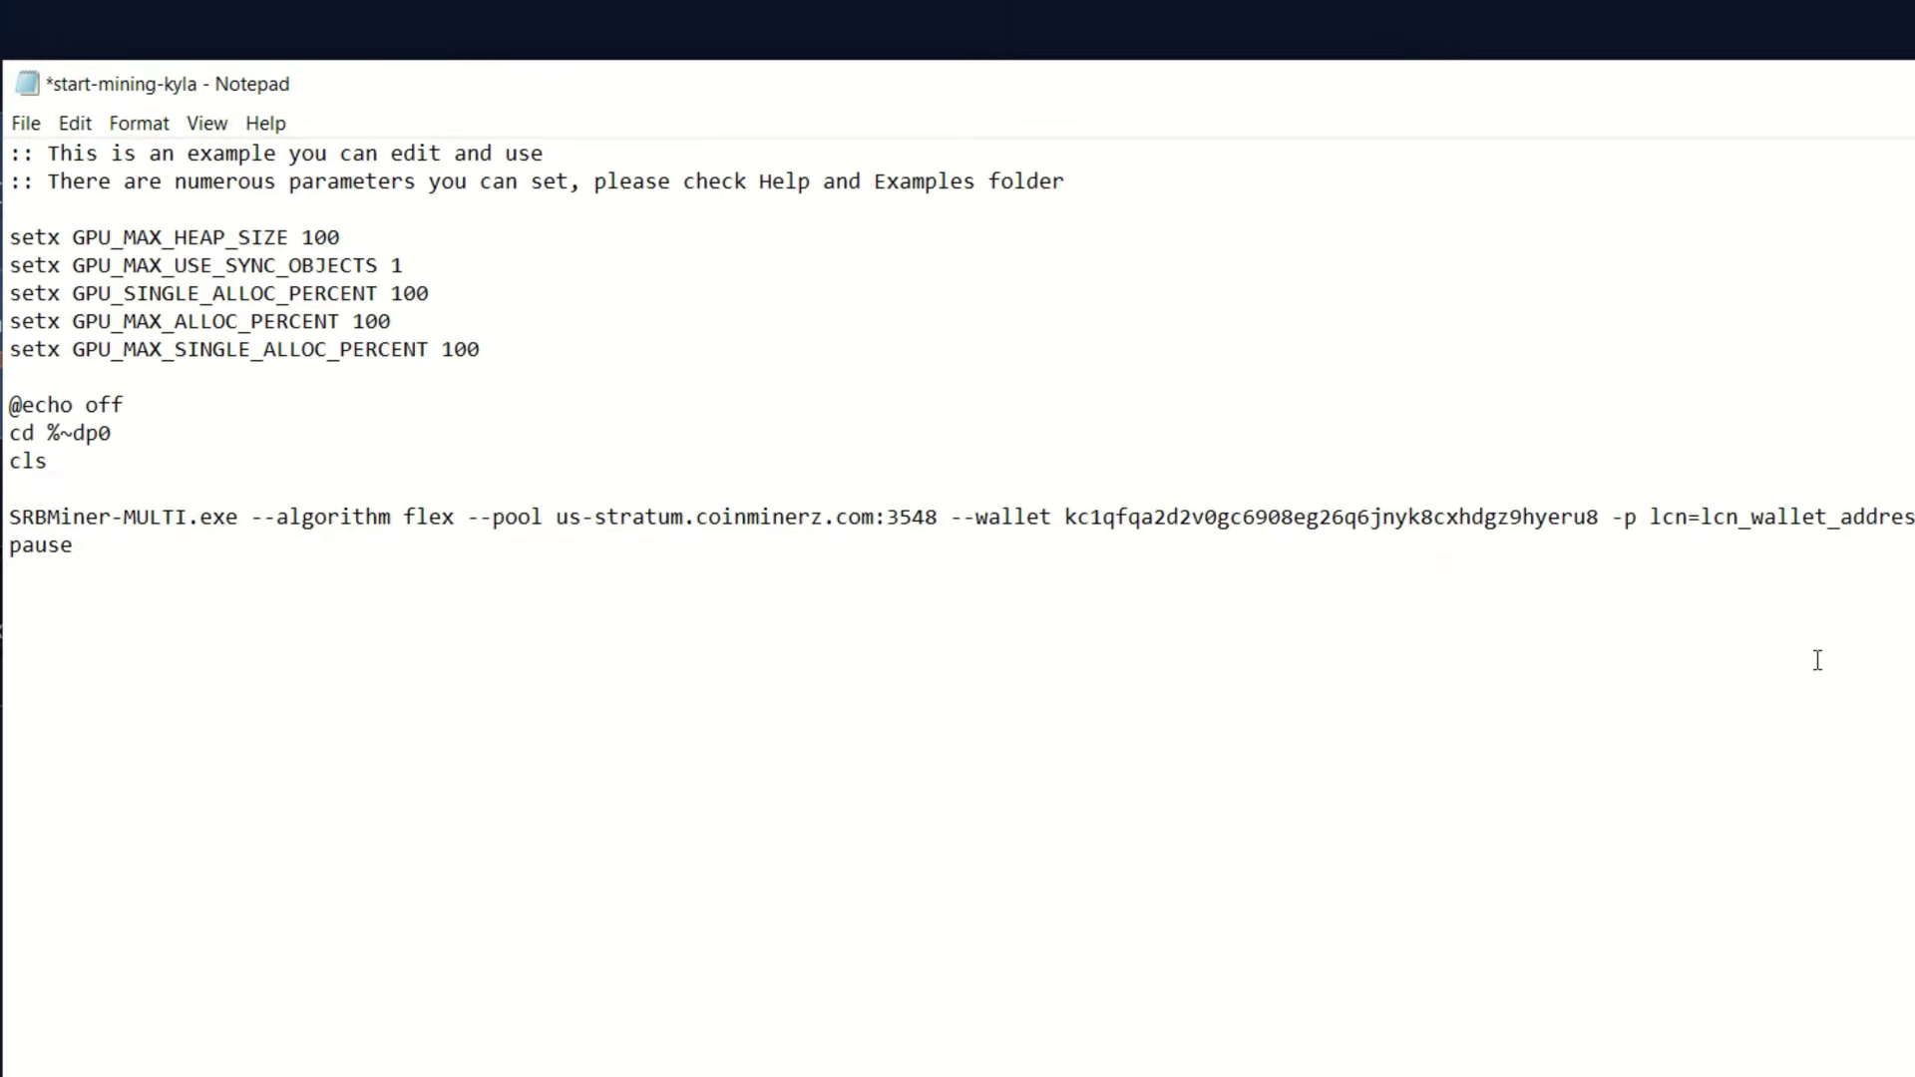
Replace the placeholder after lcn= with the Lyncoin wallet address copied from the crypto address file
key("BackSpace")
key("BackSpace")
key("BackSpace")
key("BackSpace")
key("BackSpace")
key("BackSpace")
key("BackSpace")
key("BackSpace")
key("BackSpace")
key("BackSpace")
key("BackSpace")
key("BackSpace")
key("BackSpace")
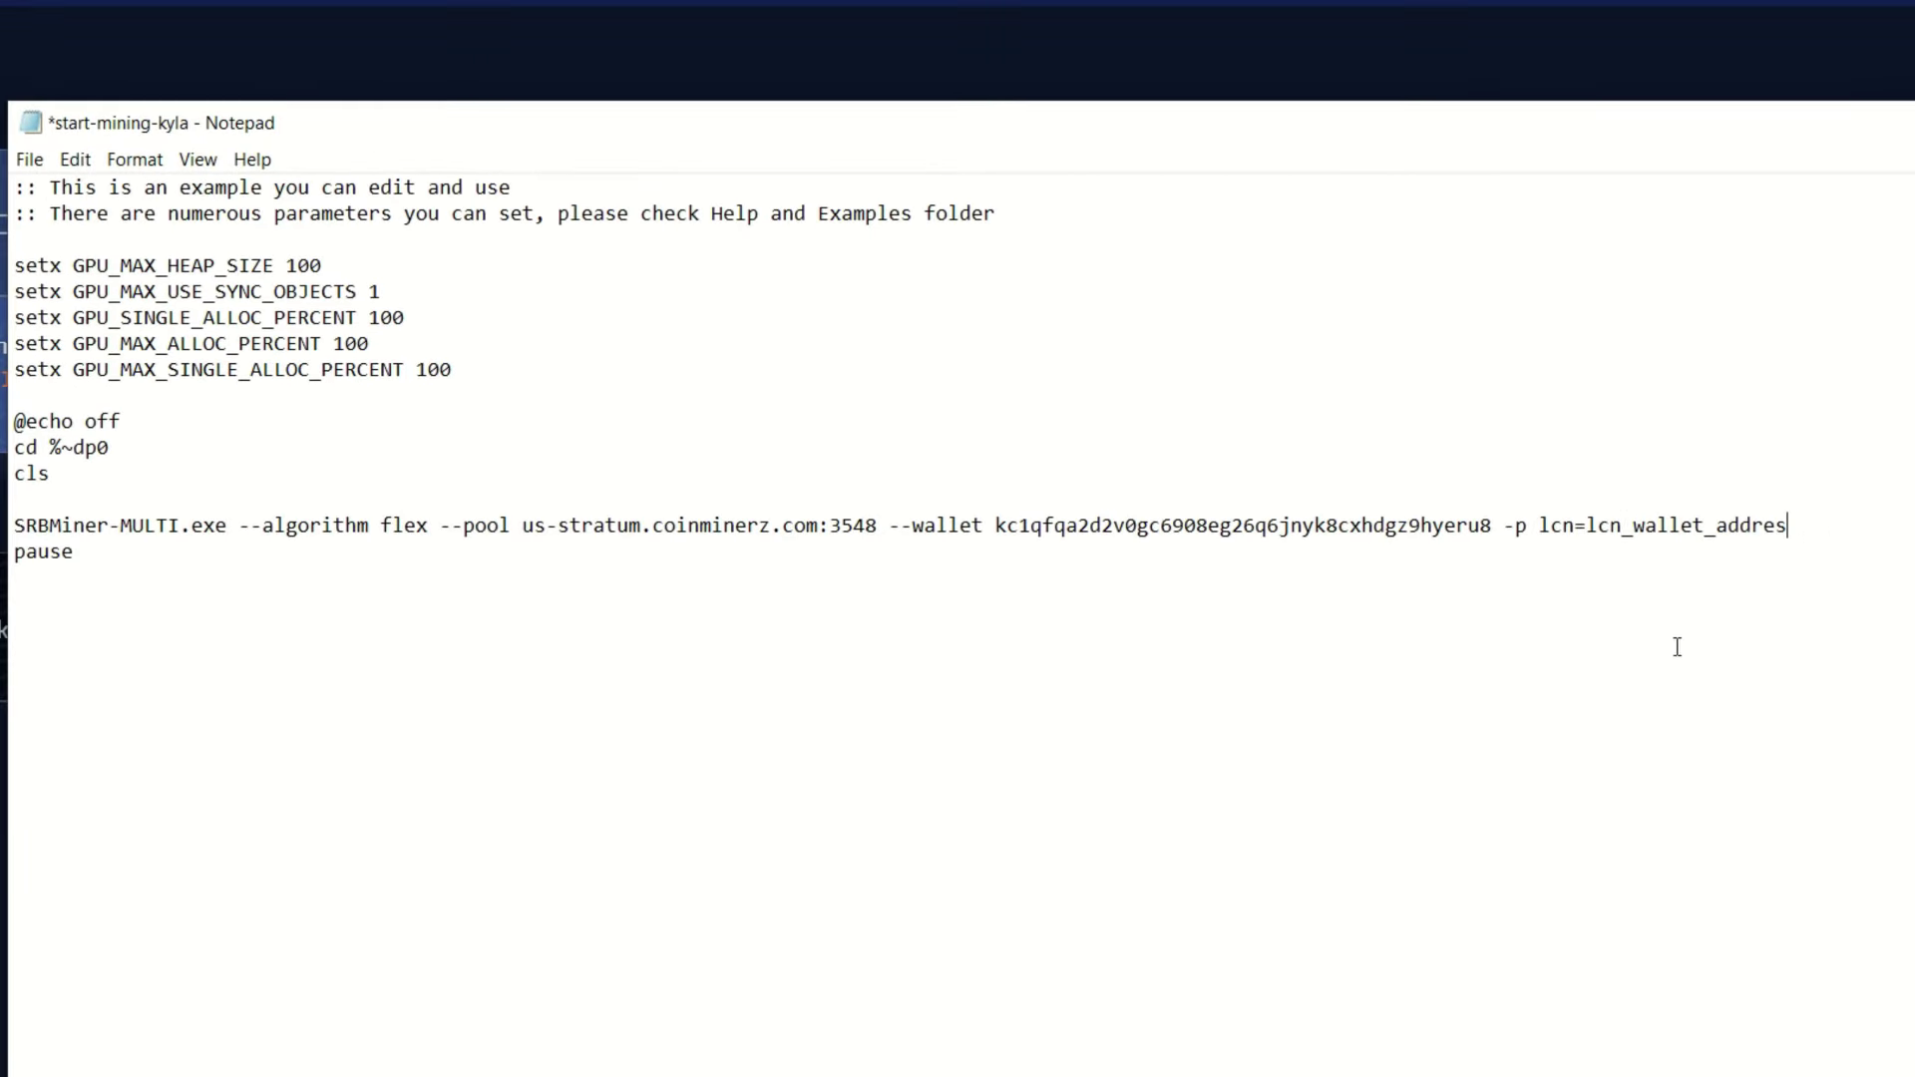
key("BackSpace")
key("BackSpace")
key("BackSpace")
key("BackSpace")
key("BackSpace")
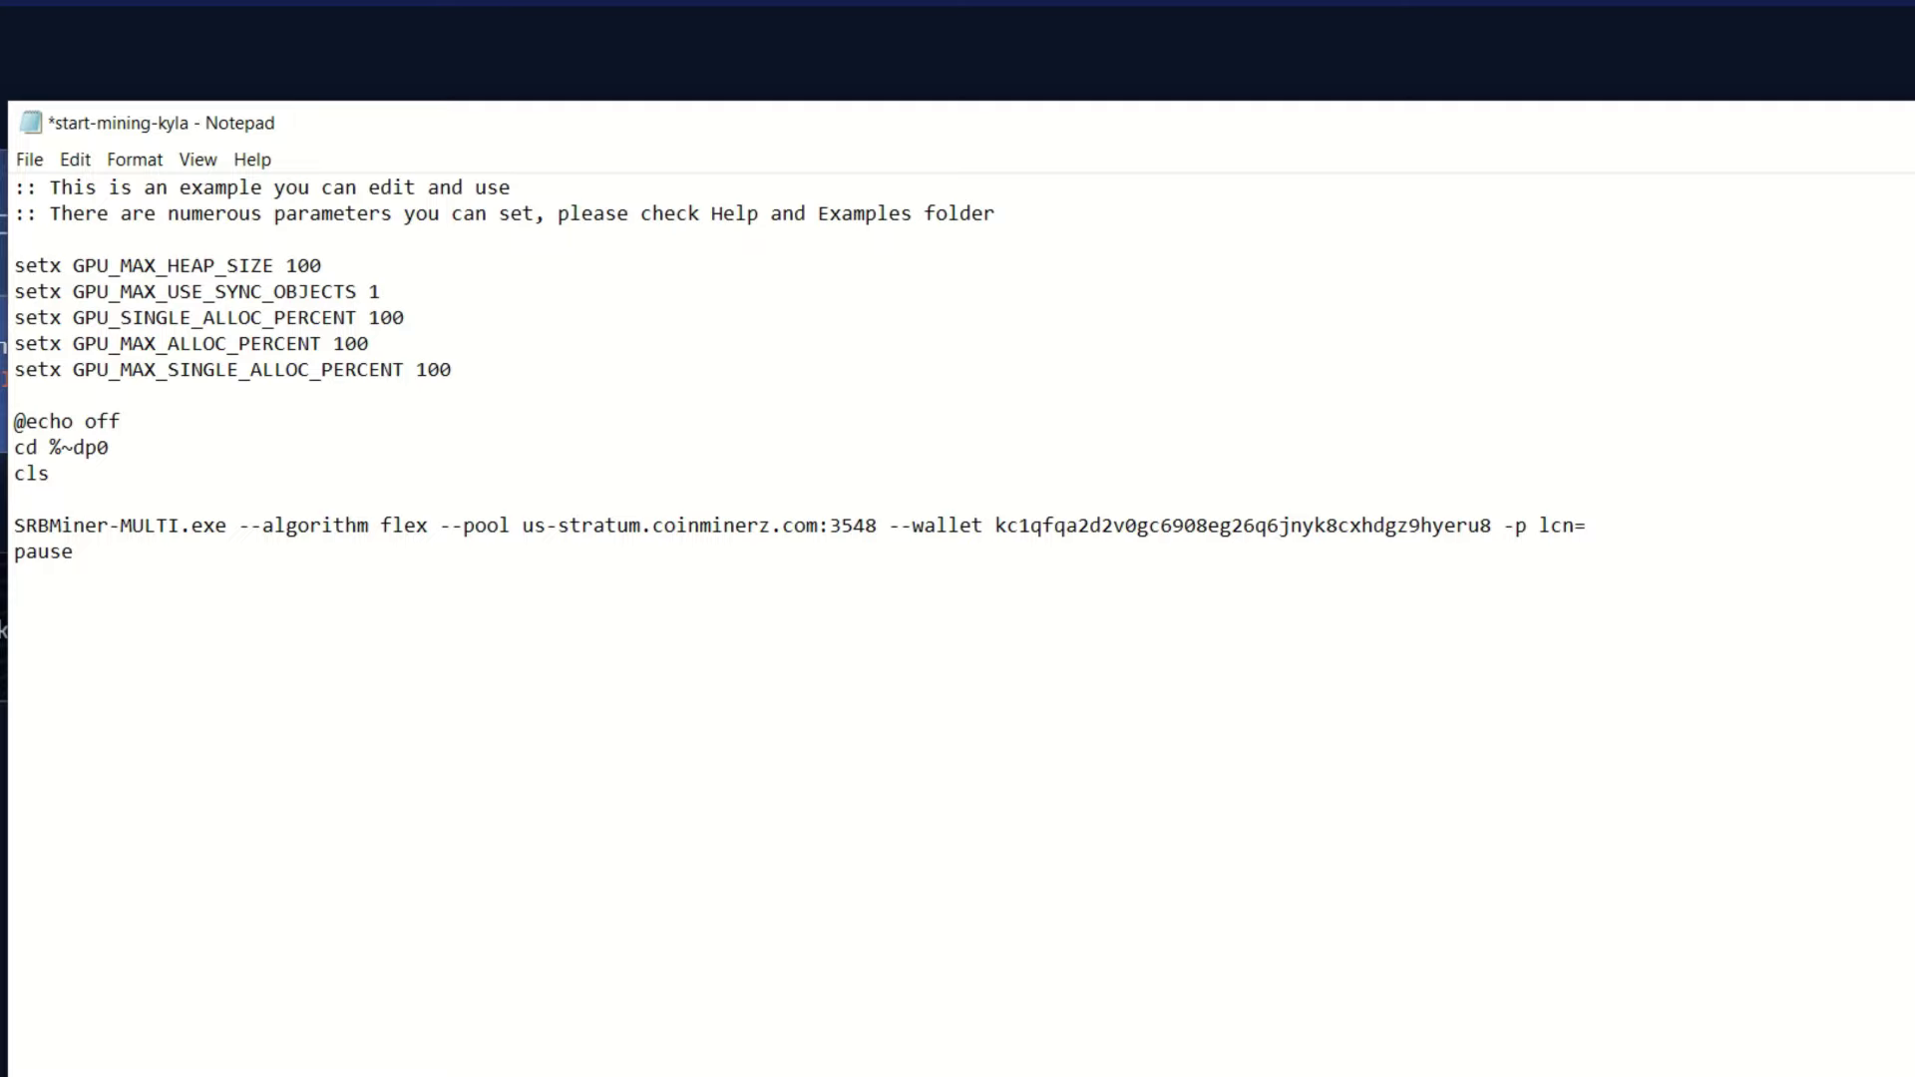
key("alt+Tab")
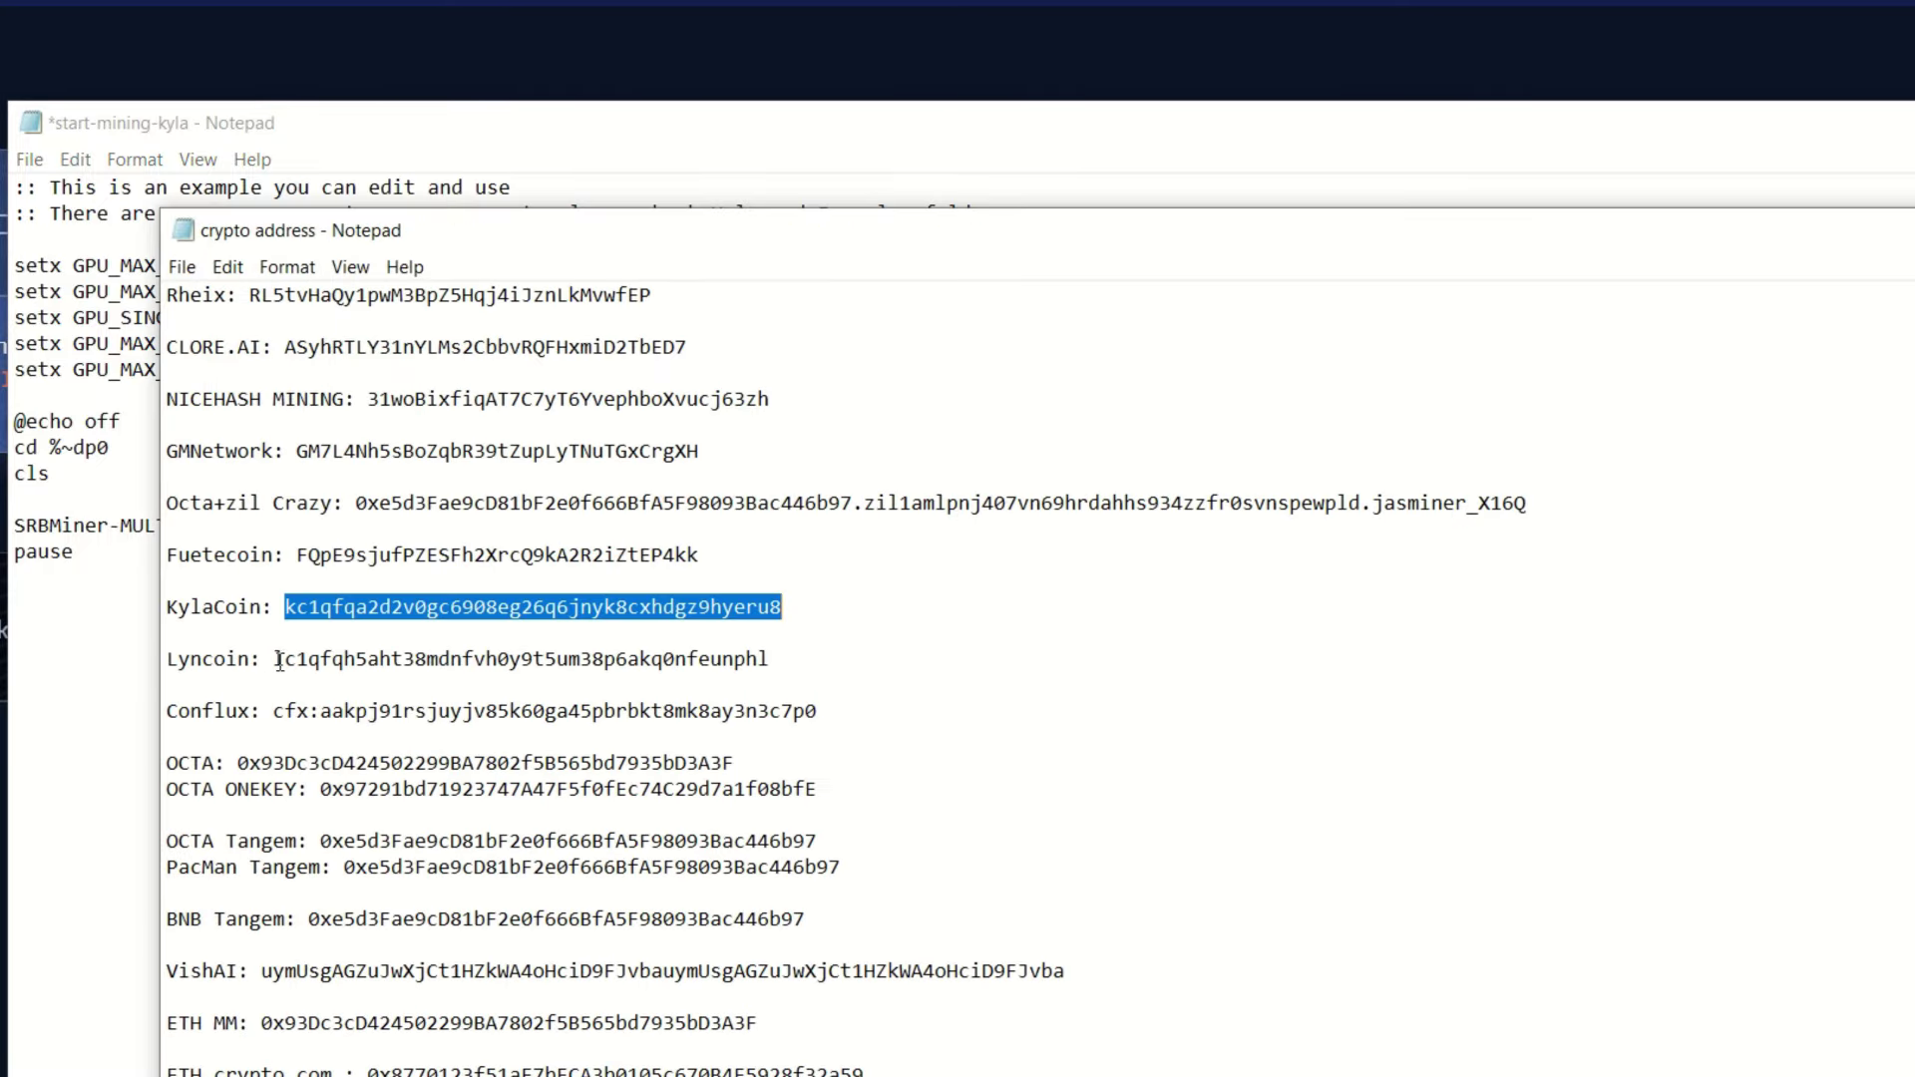
left_click_drag(277, 660, 766, 660)
right_click(758, 666)
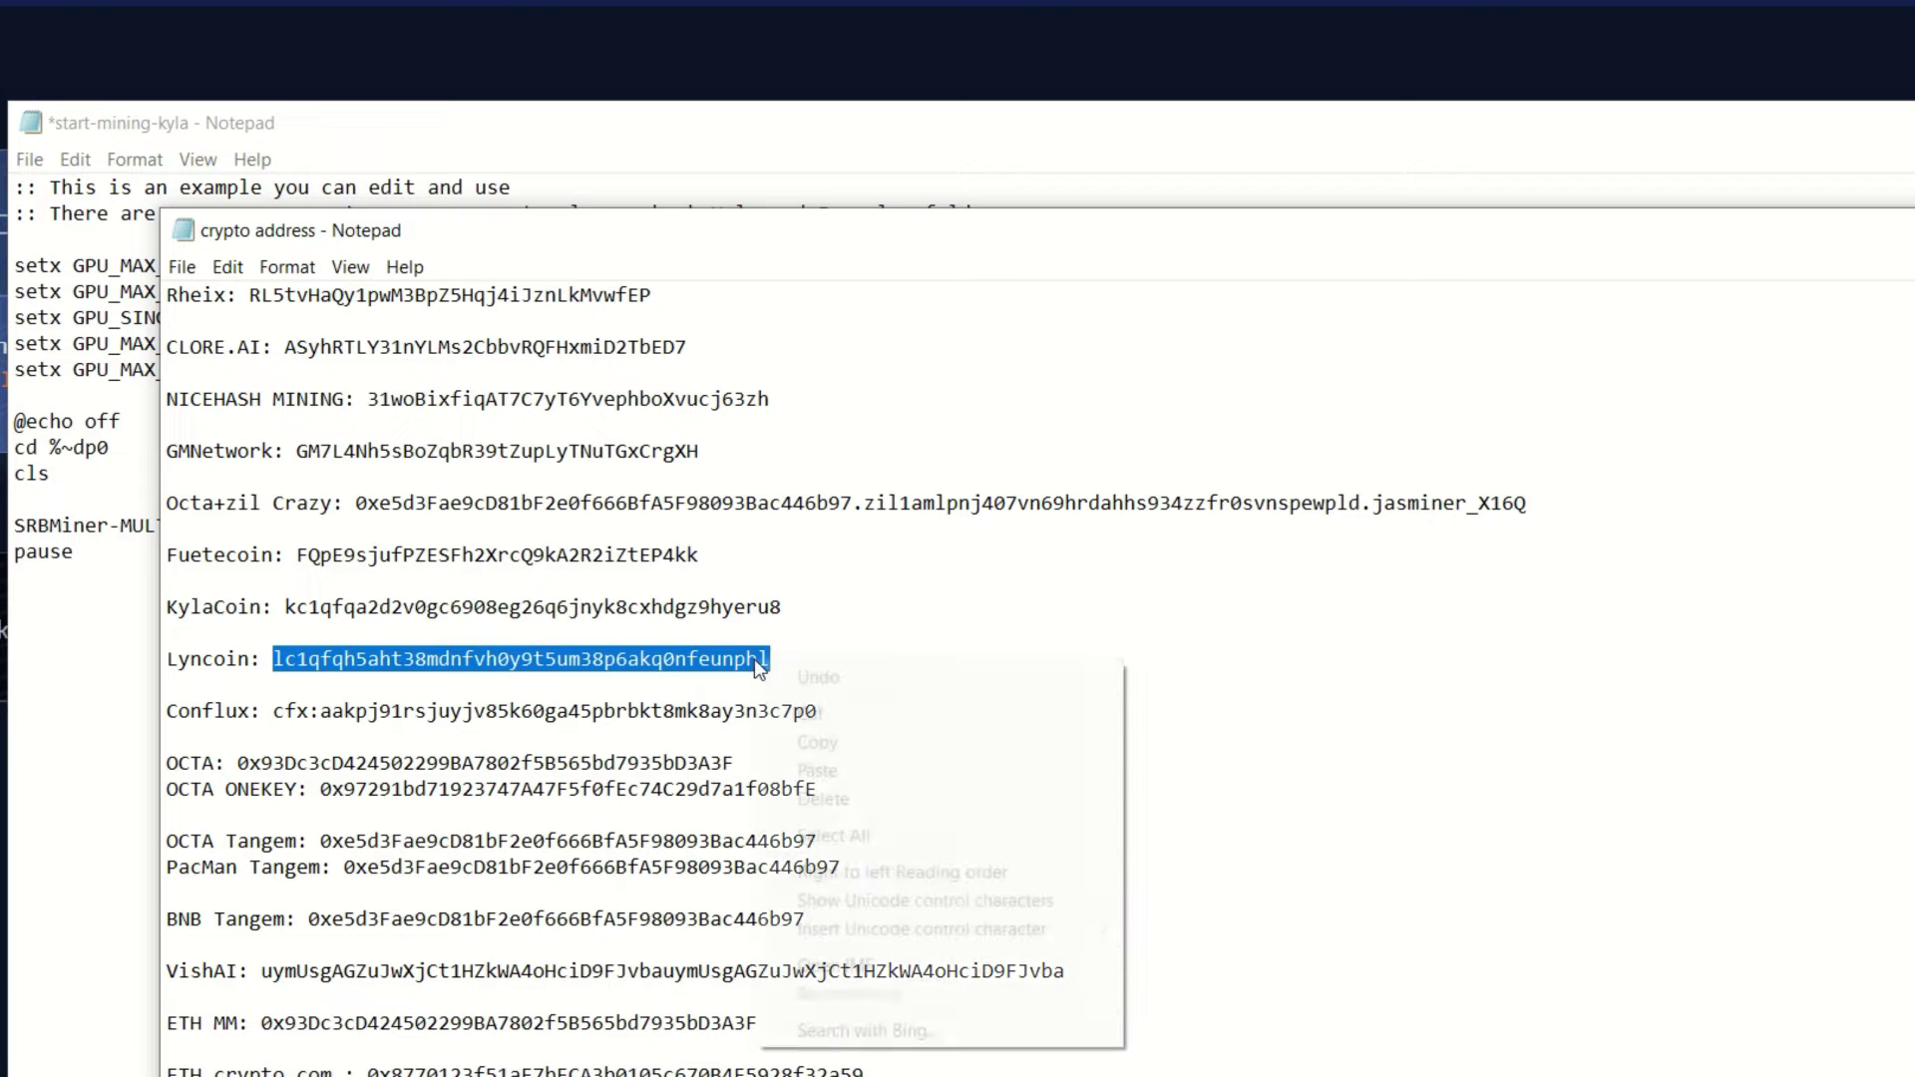
left_click(825, 739)
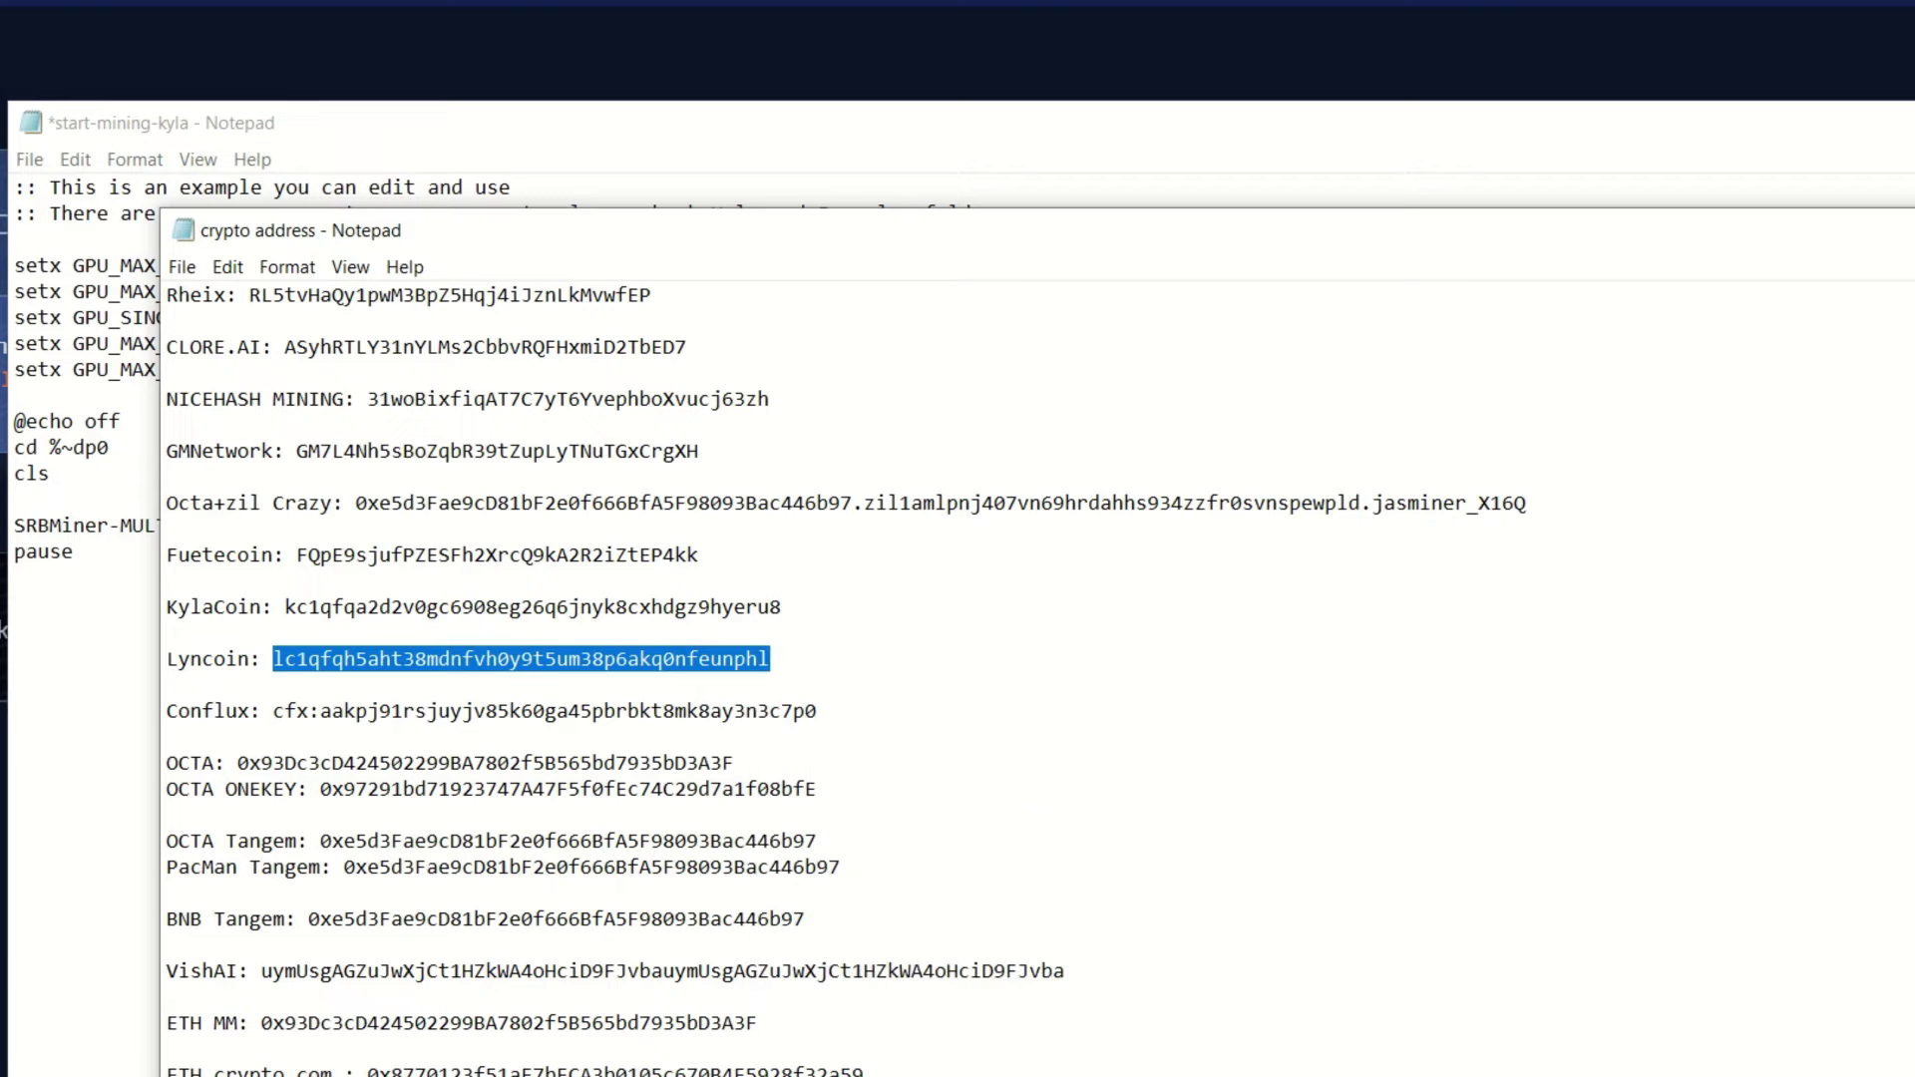
key("alt+Tab")
key("ctrl+v")
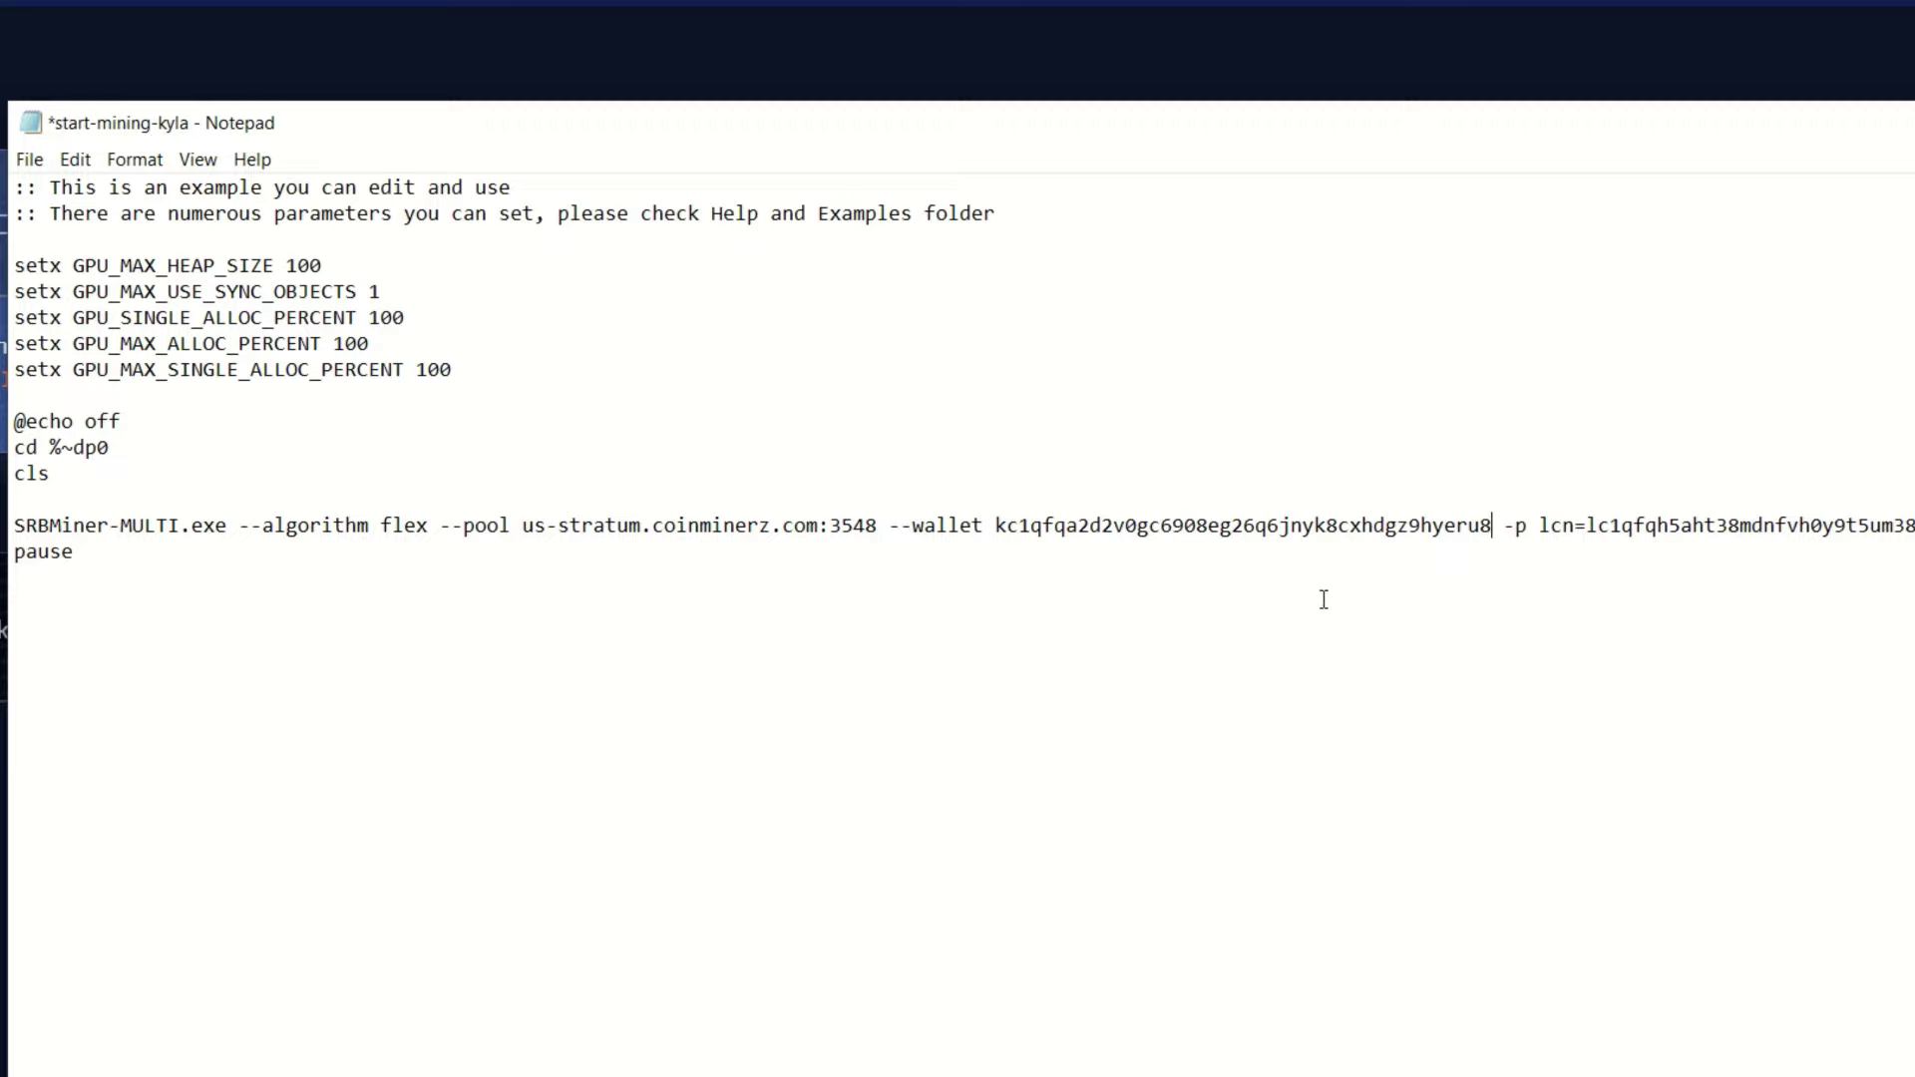
Add the worker name .RabidWS directly after the KylaCoin wallet address in the miner command
left_click(1491, 526)
type(".RabidWS")
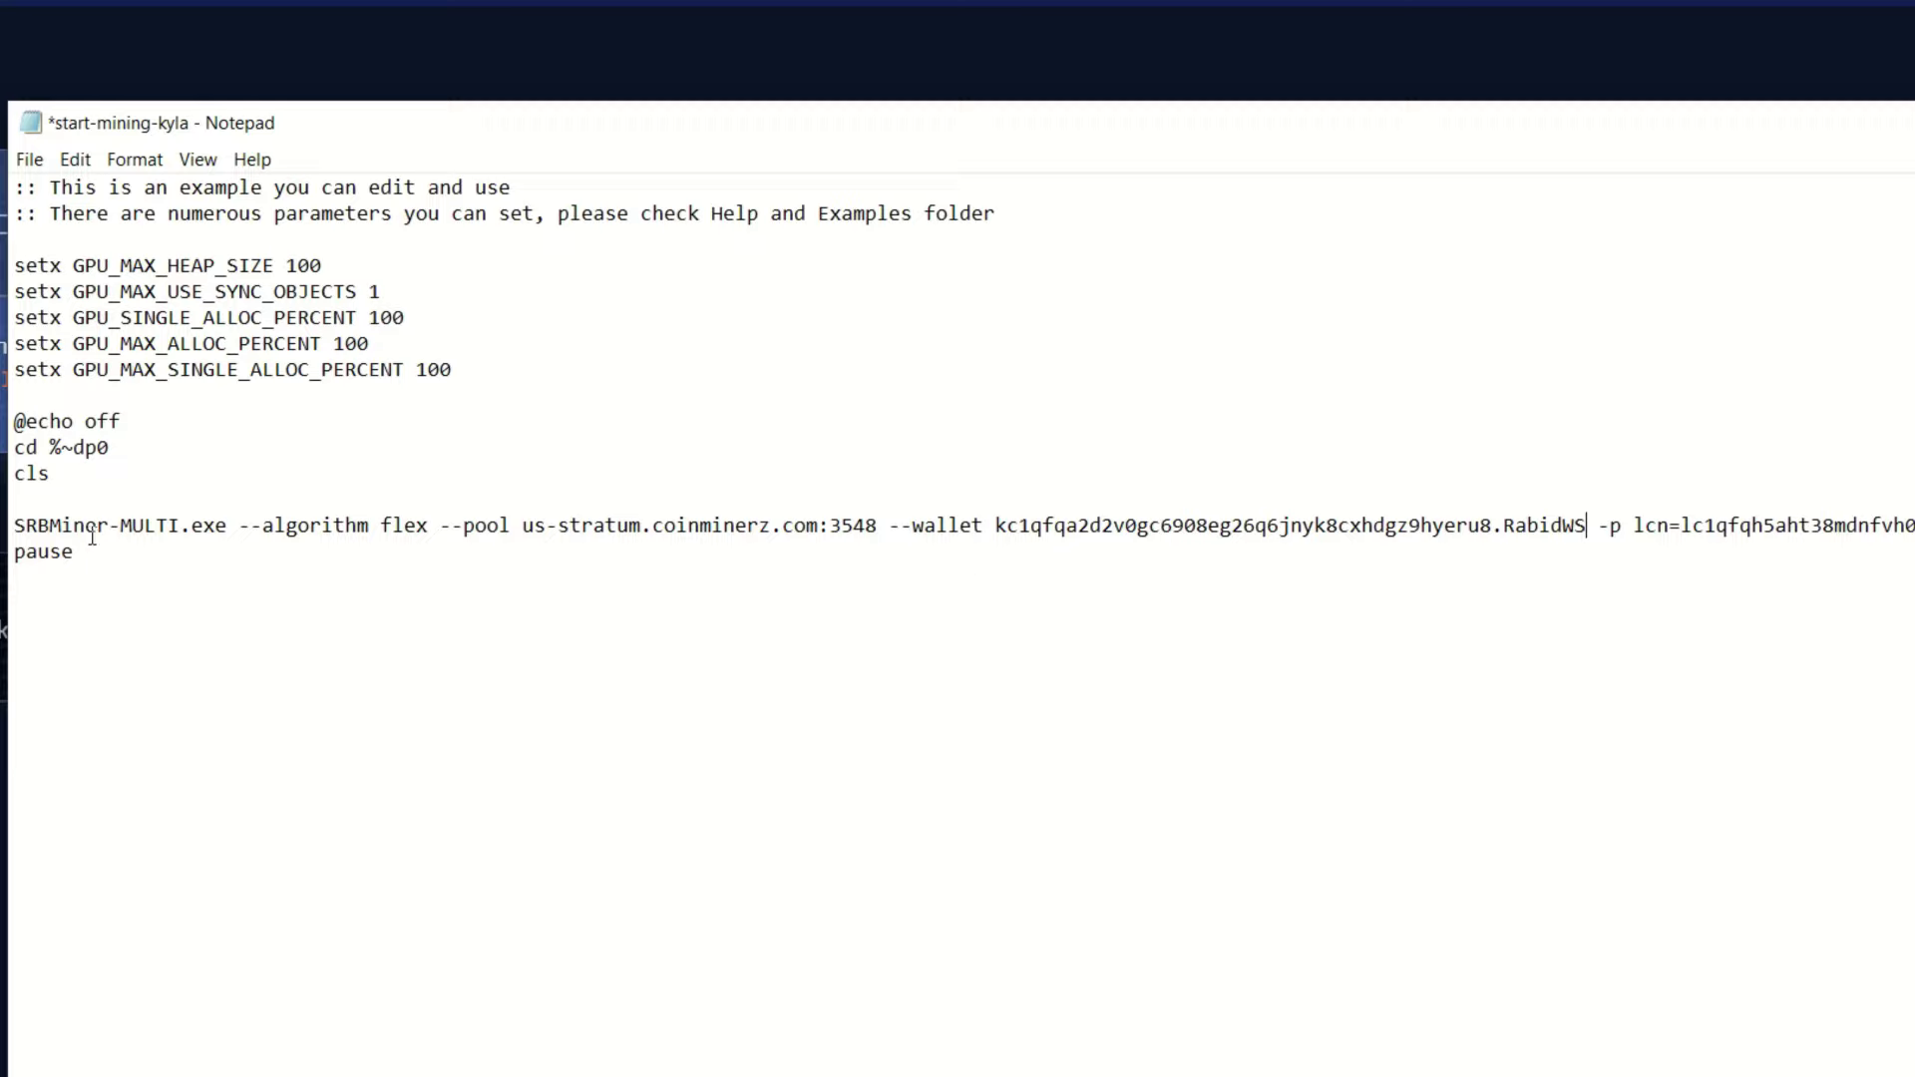
Review the finished miner command, including its KylaCoin wallet address and the Lyncoin address in the -p parameter
left_click_drag(14, 525, 1230, 541)
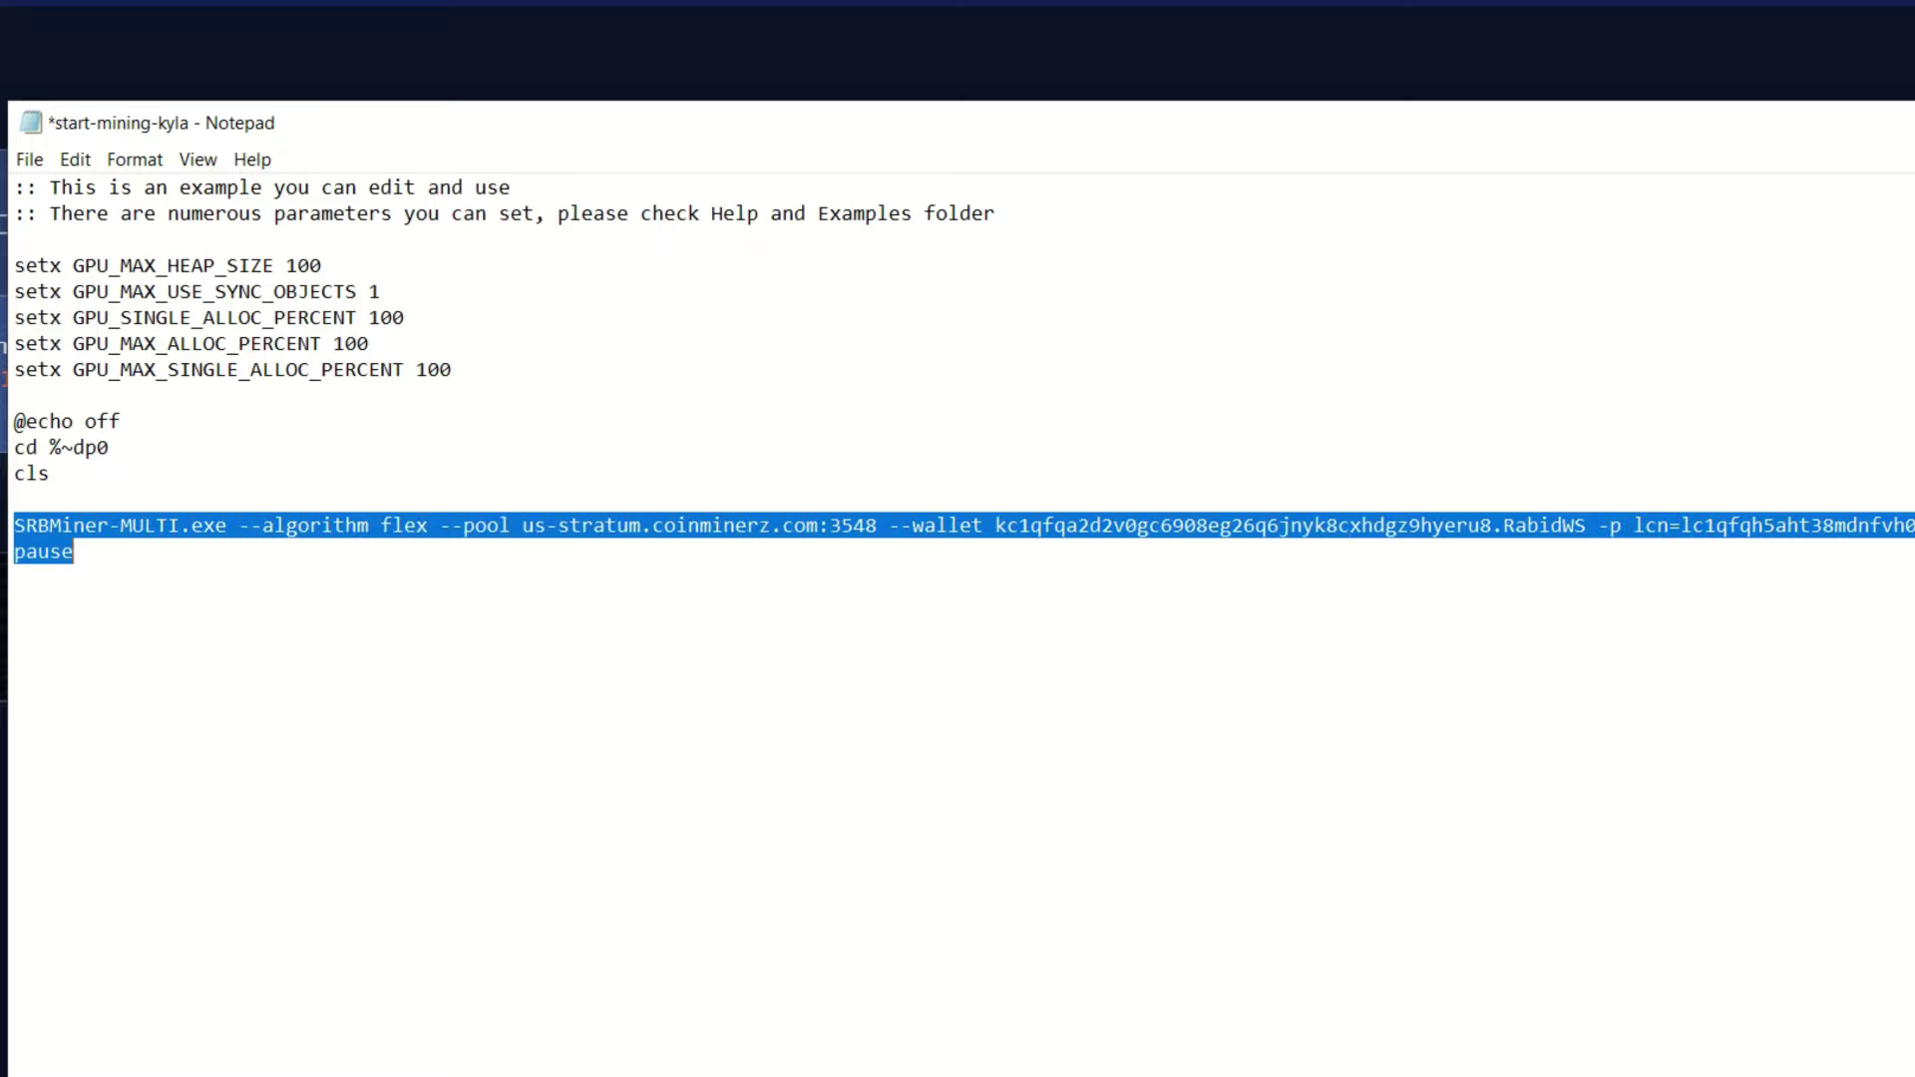
left_click(1843, 552)
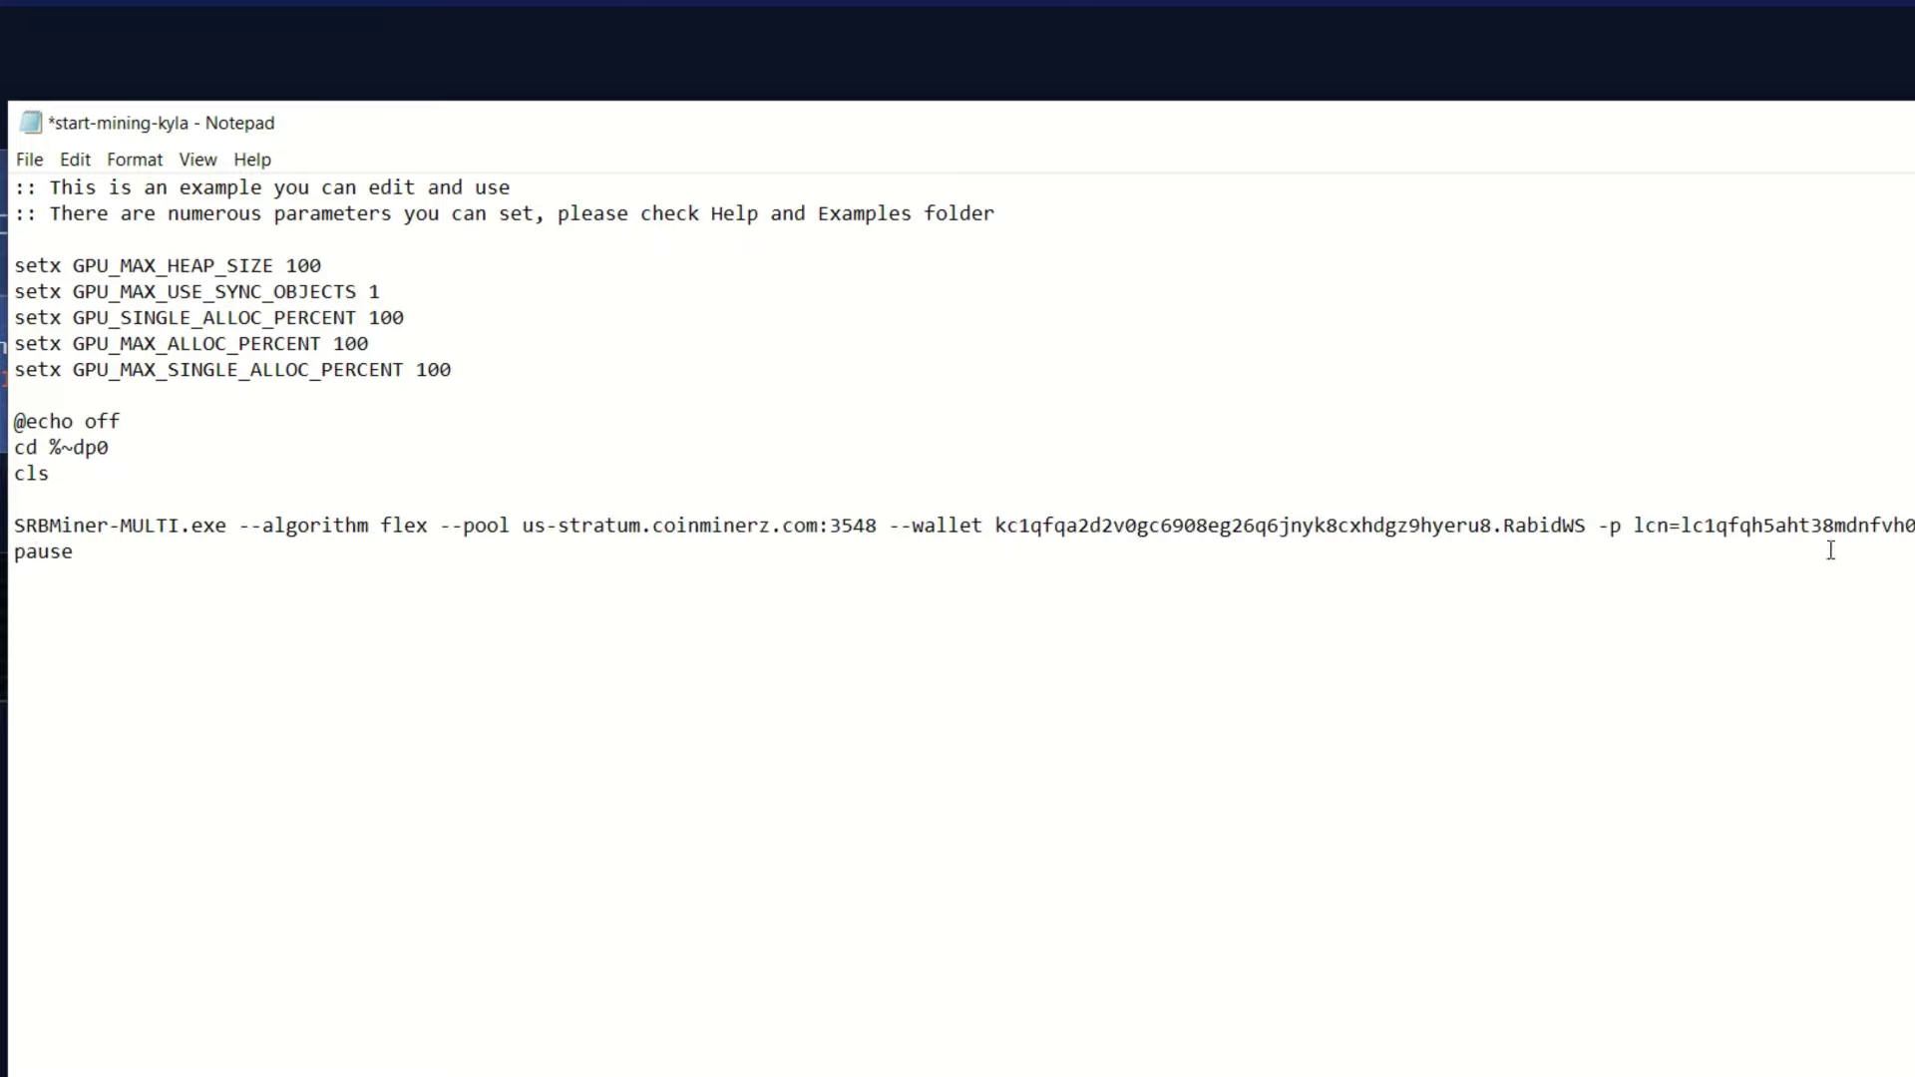
left_click_drag(1681, 525, 1910, 529)
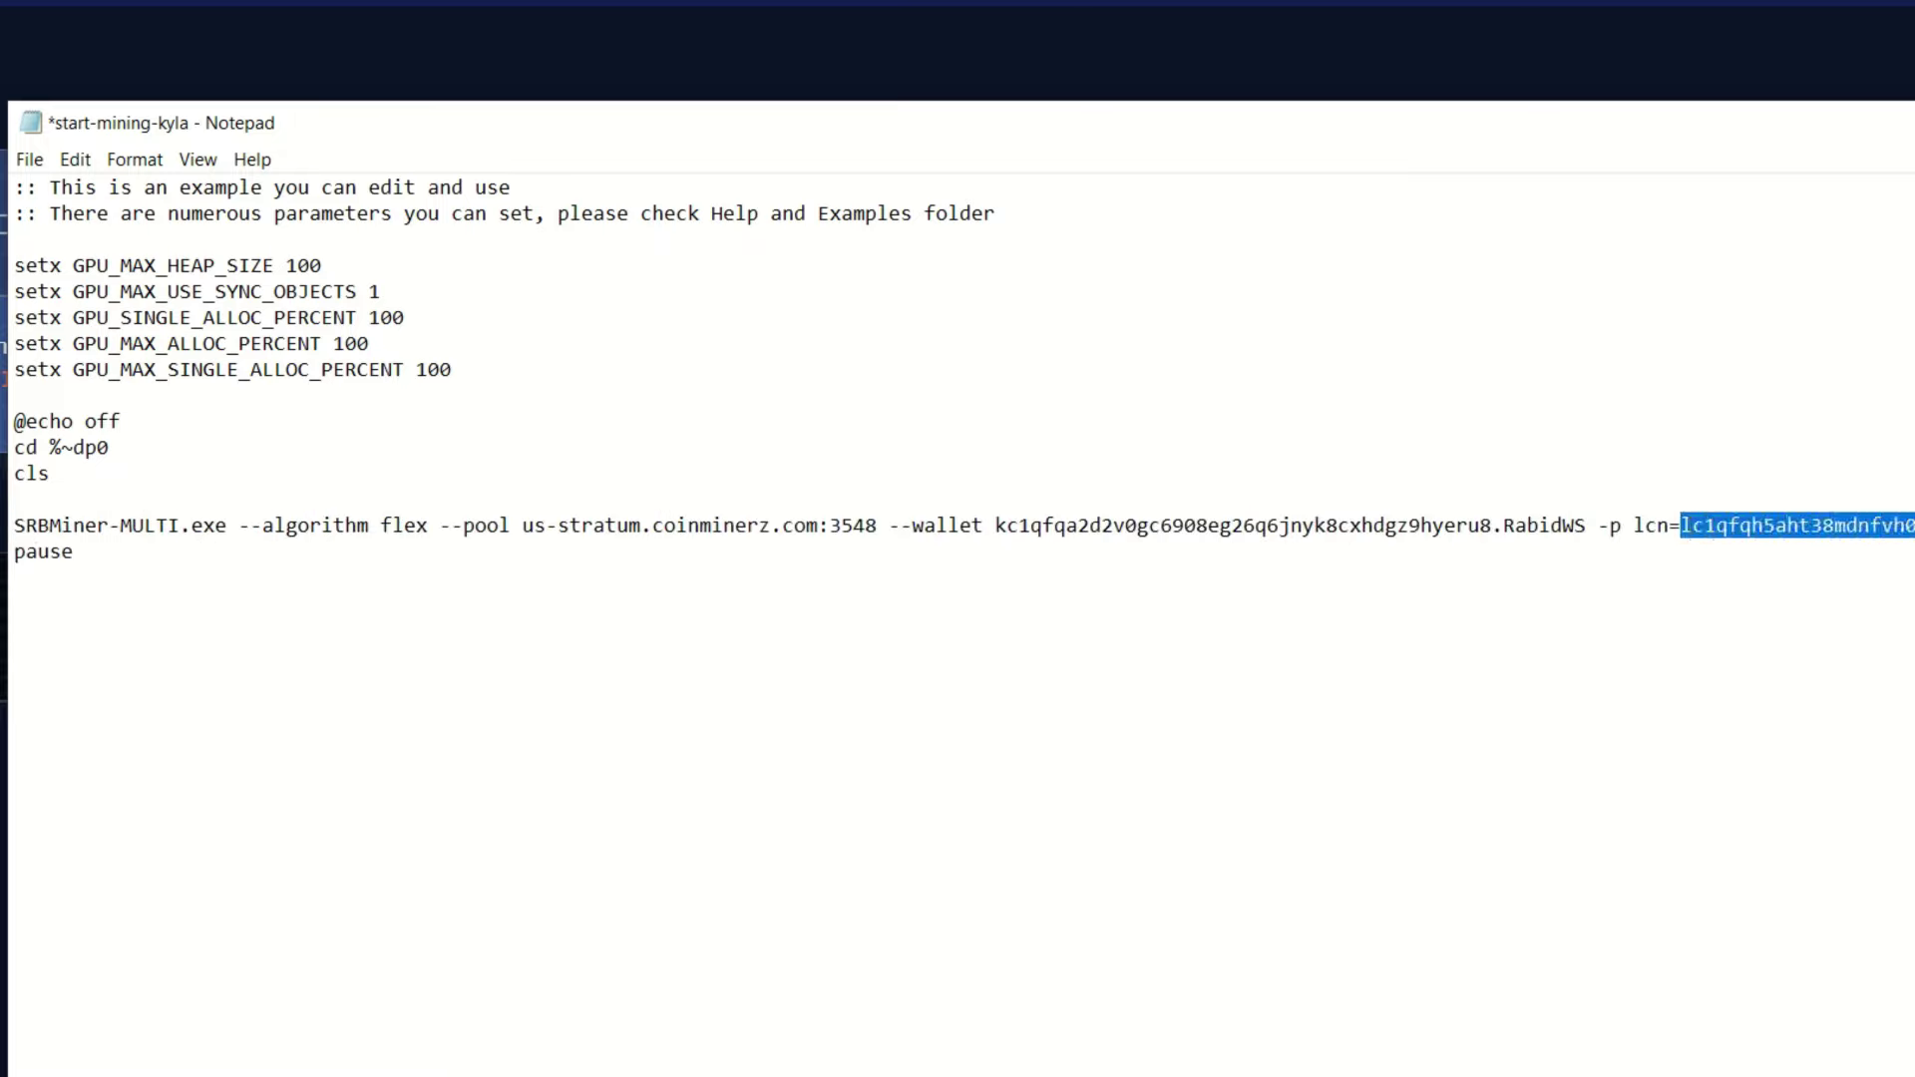
left_click(1537, 517)
key("shift+Home")
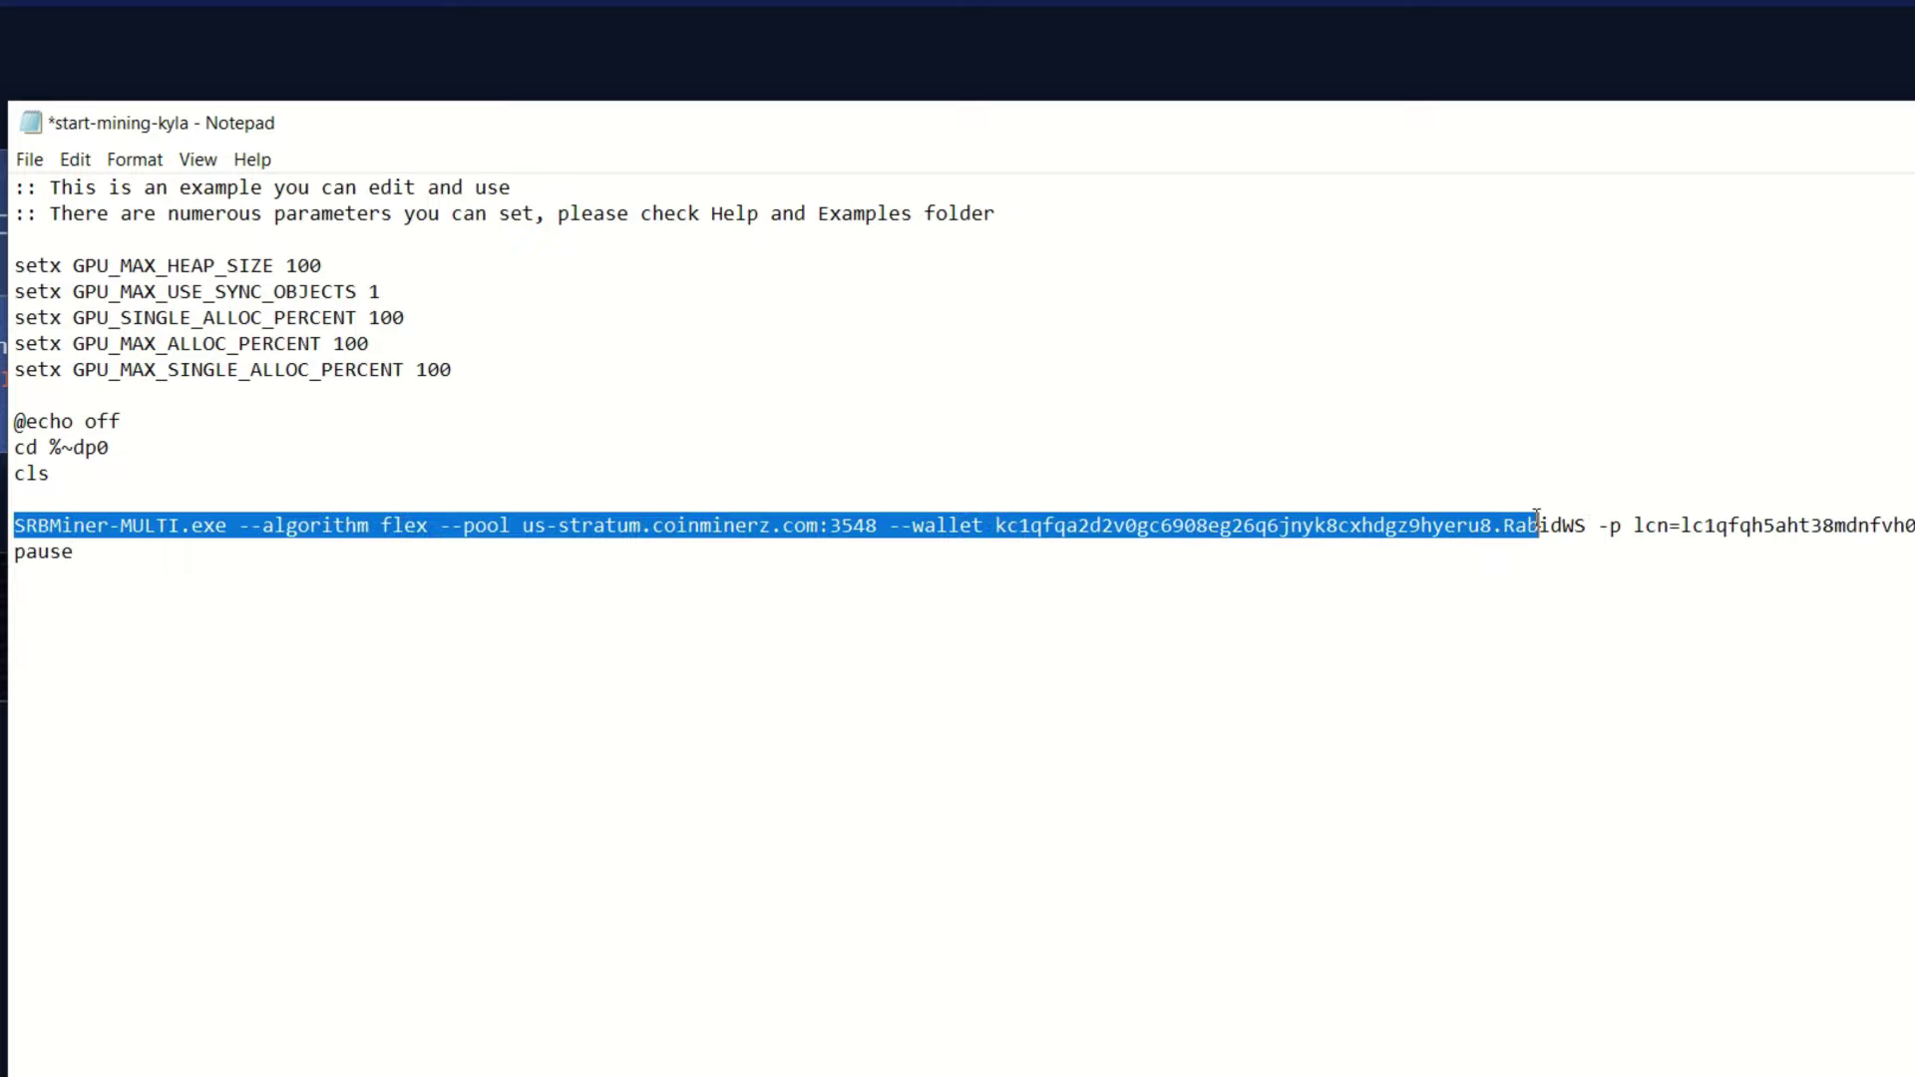
left_click_drag(1486, 526, 997, 533)
left_click(1065, 671)
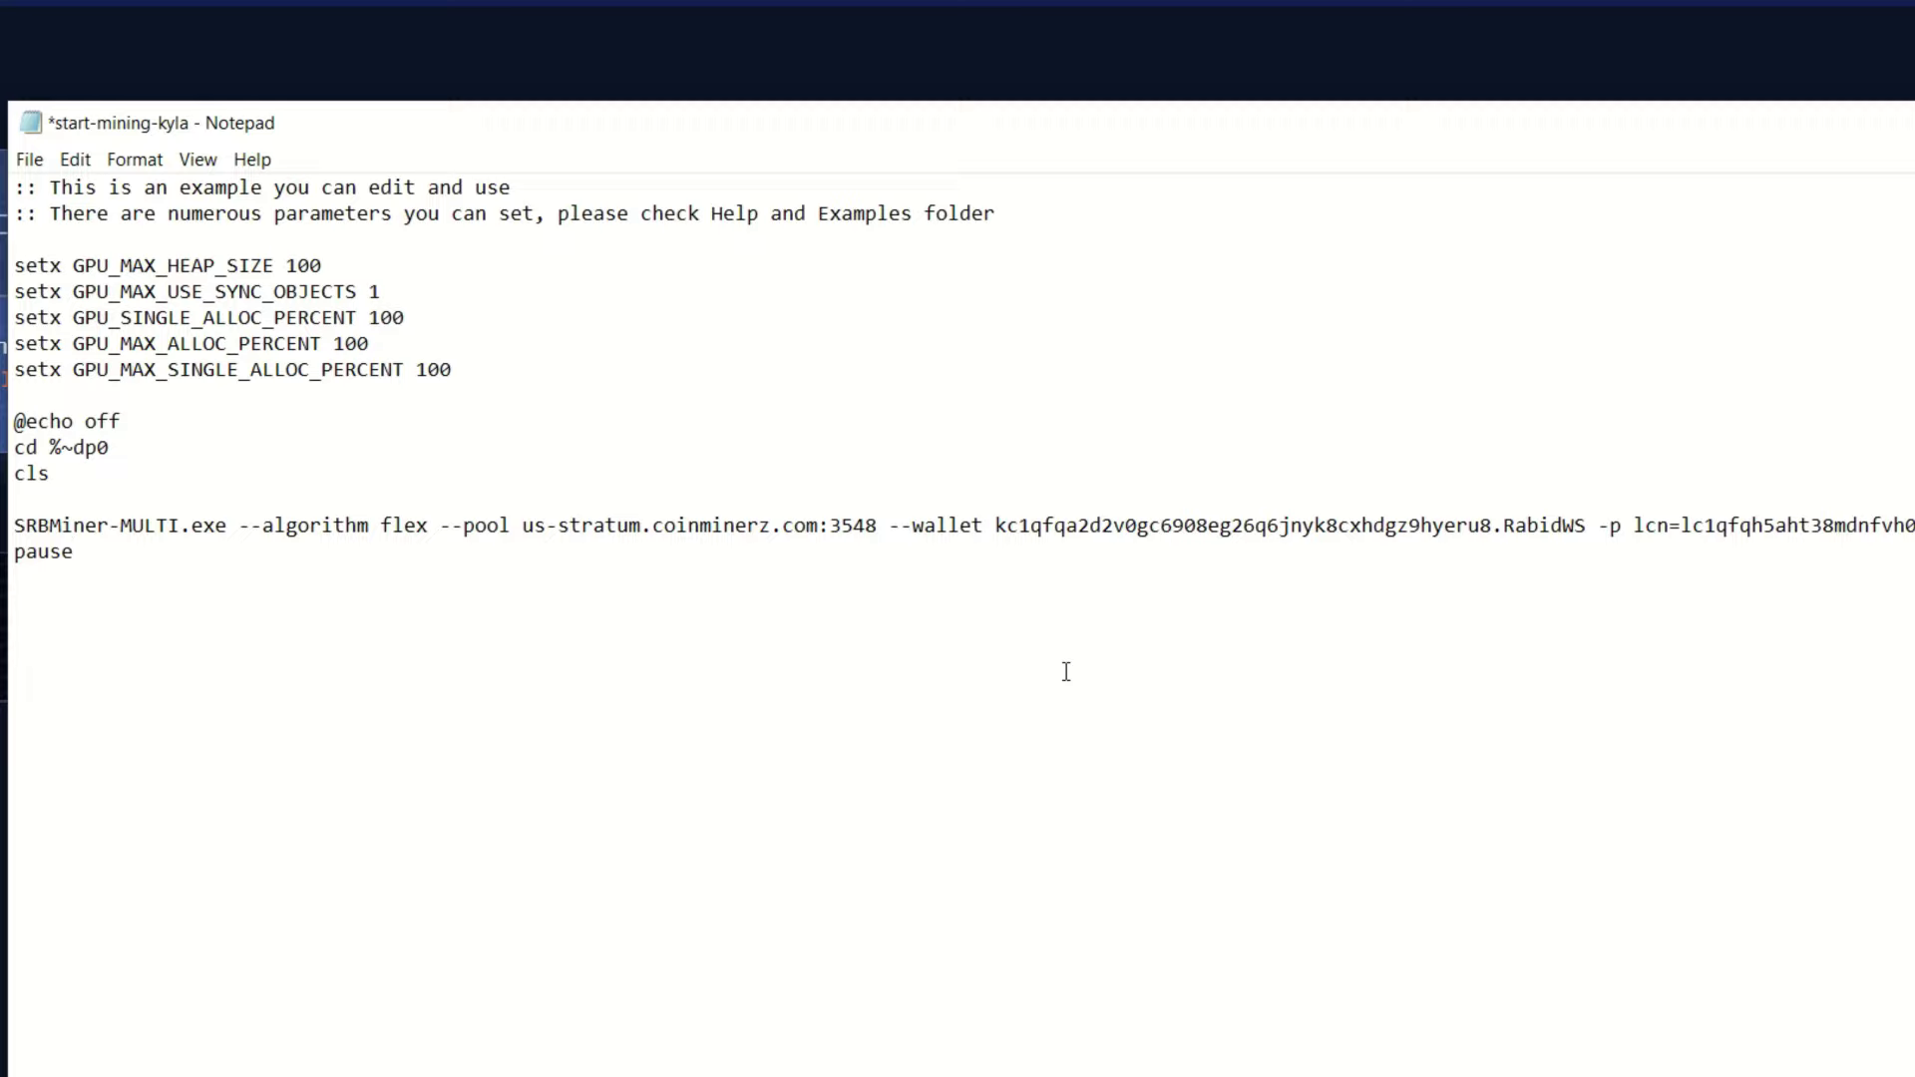
Save the edited start-mining-kyla batch file
left_click(29, 160)
left_click(60, 277)
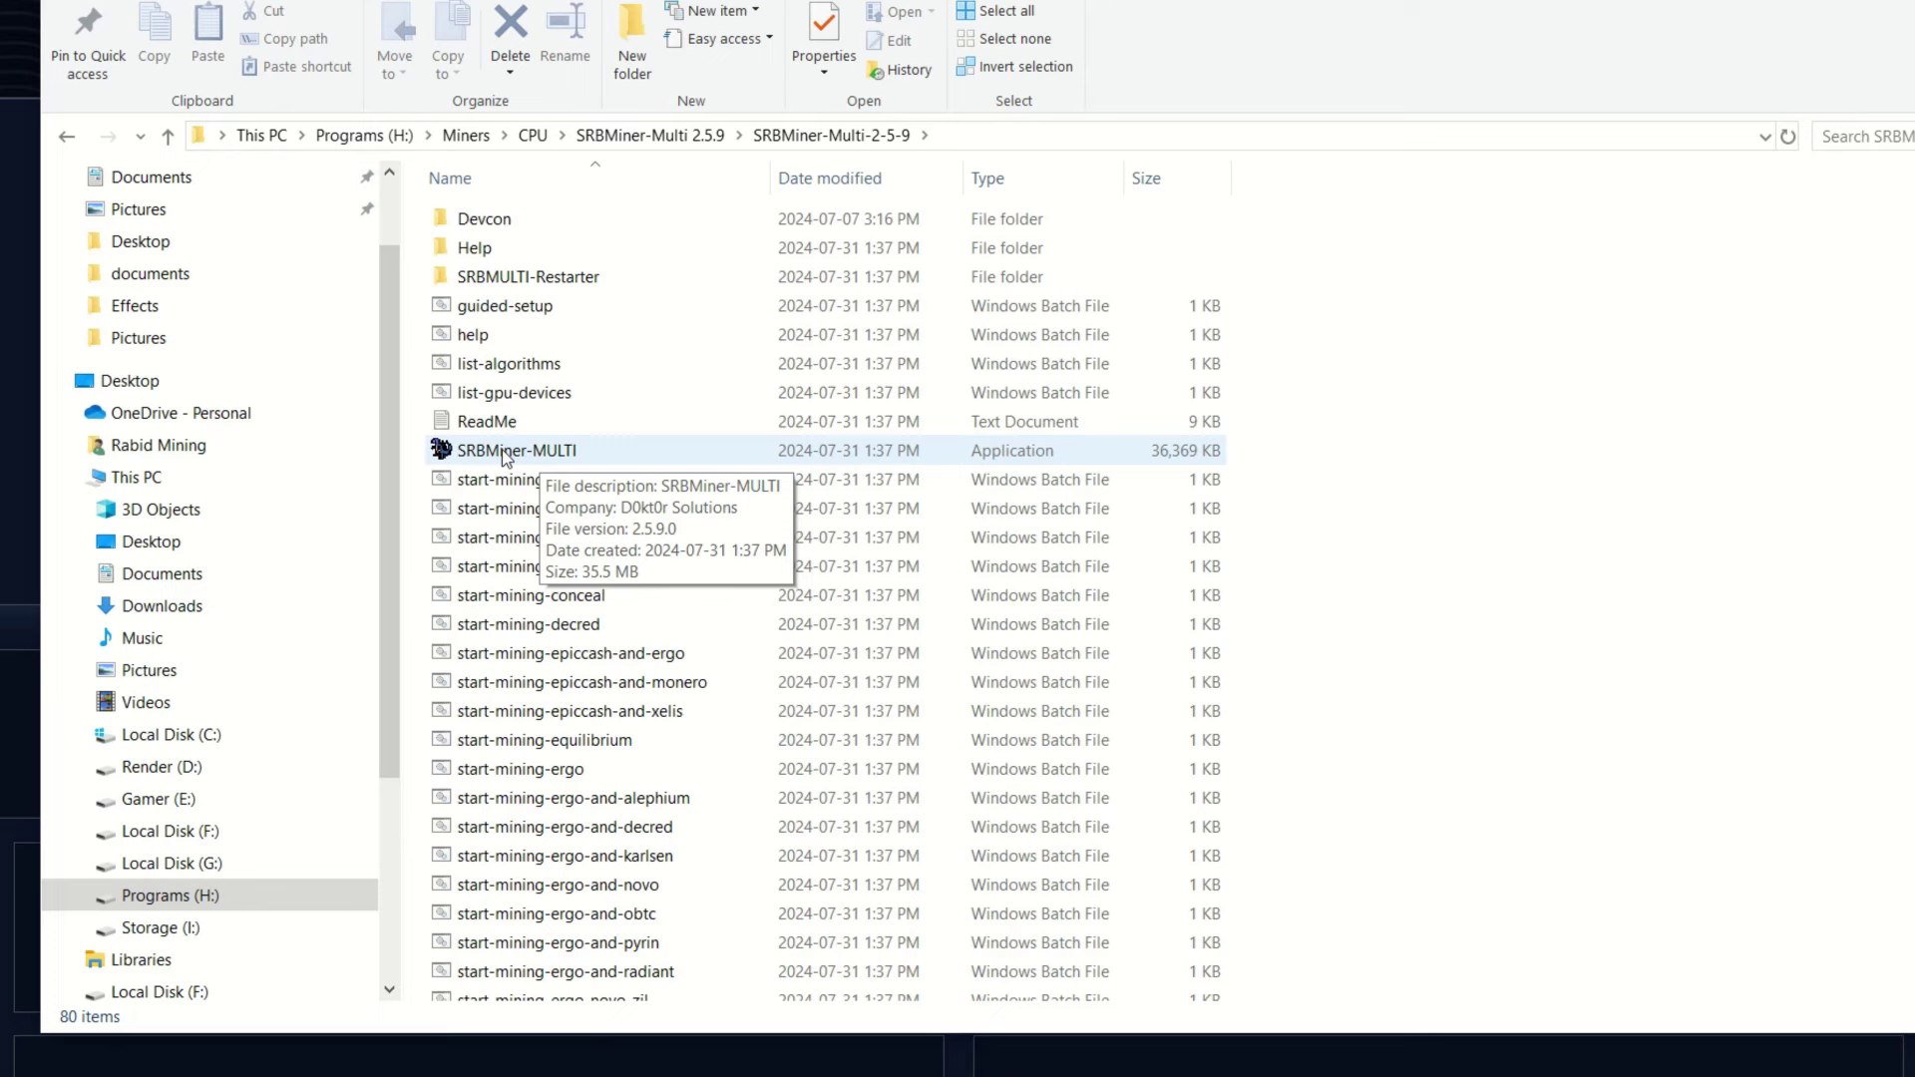
Set the SRBMiner-MULTI application to always run as an administrator in its compatibility properties and apply the change
right_click(504, 458)
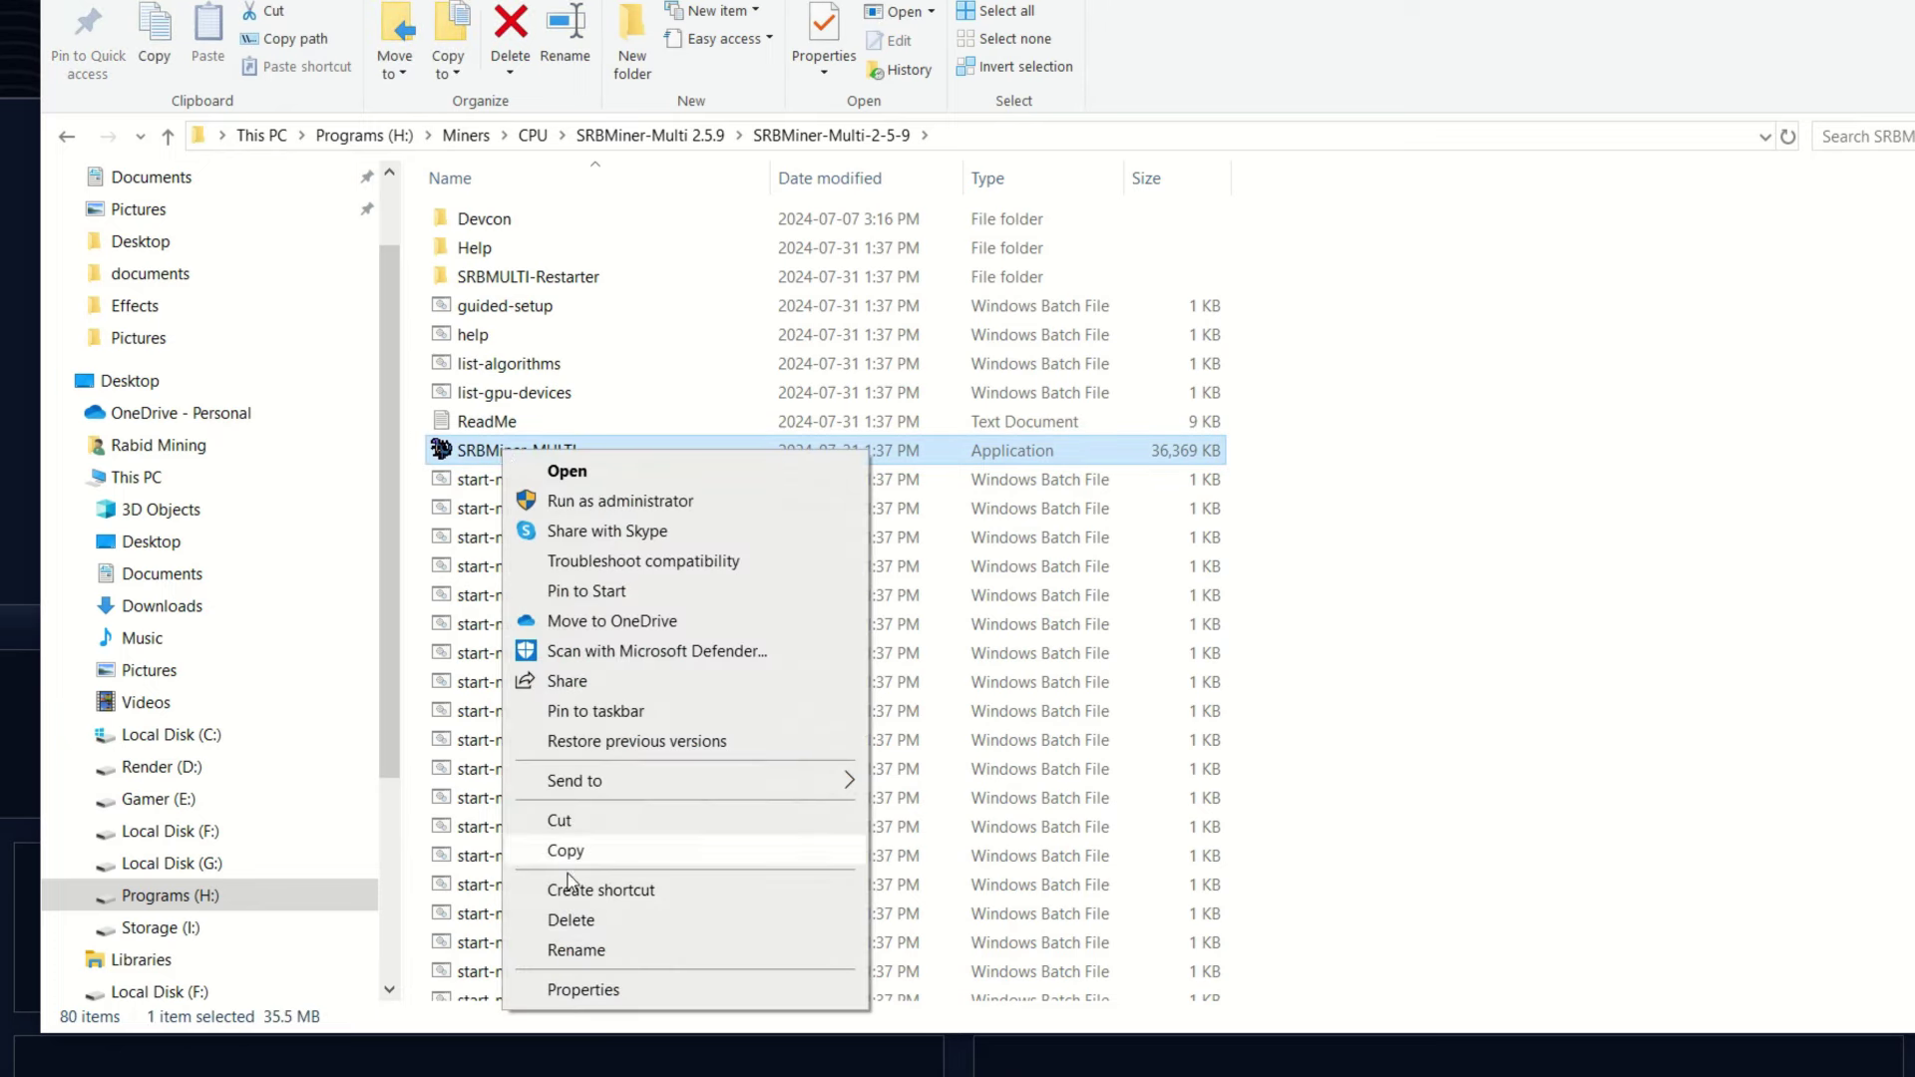
left_click(582, 991)
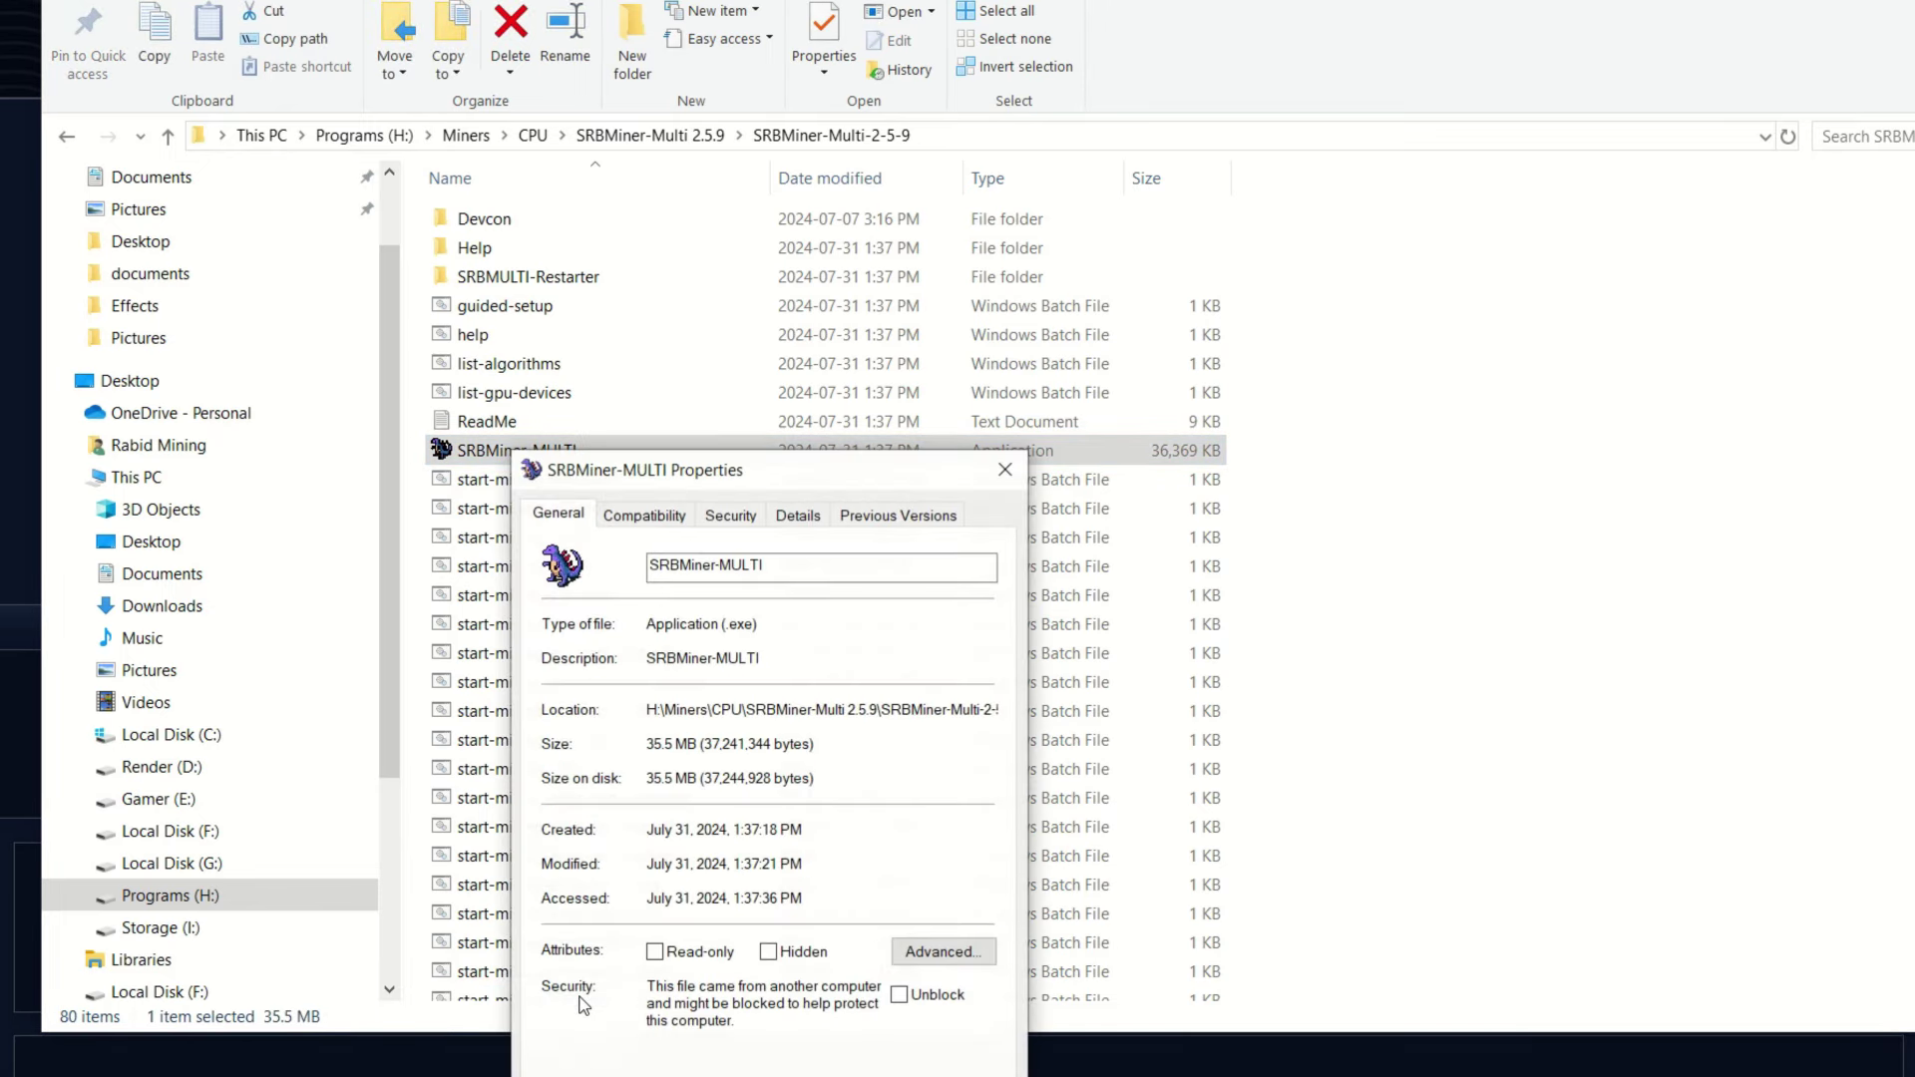
left_click(651, 515)
left_click(586, 935)
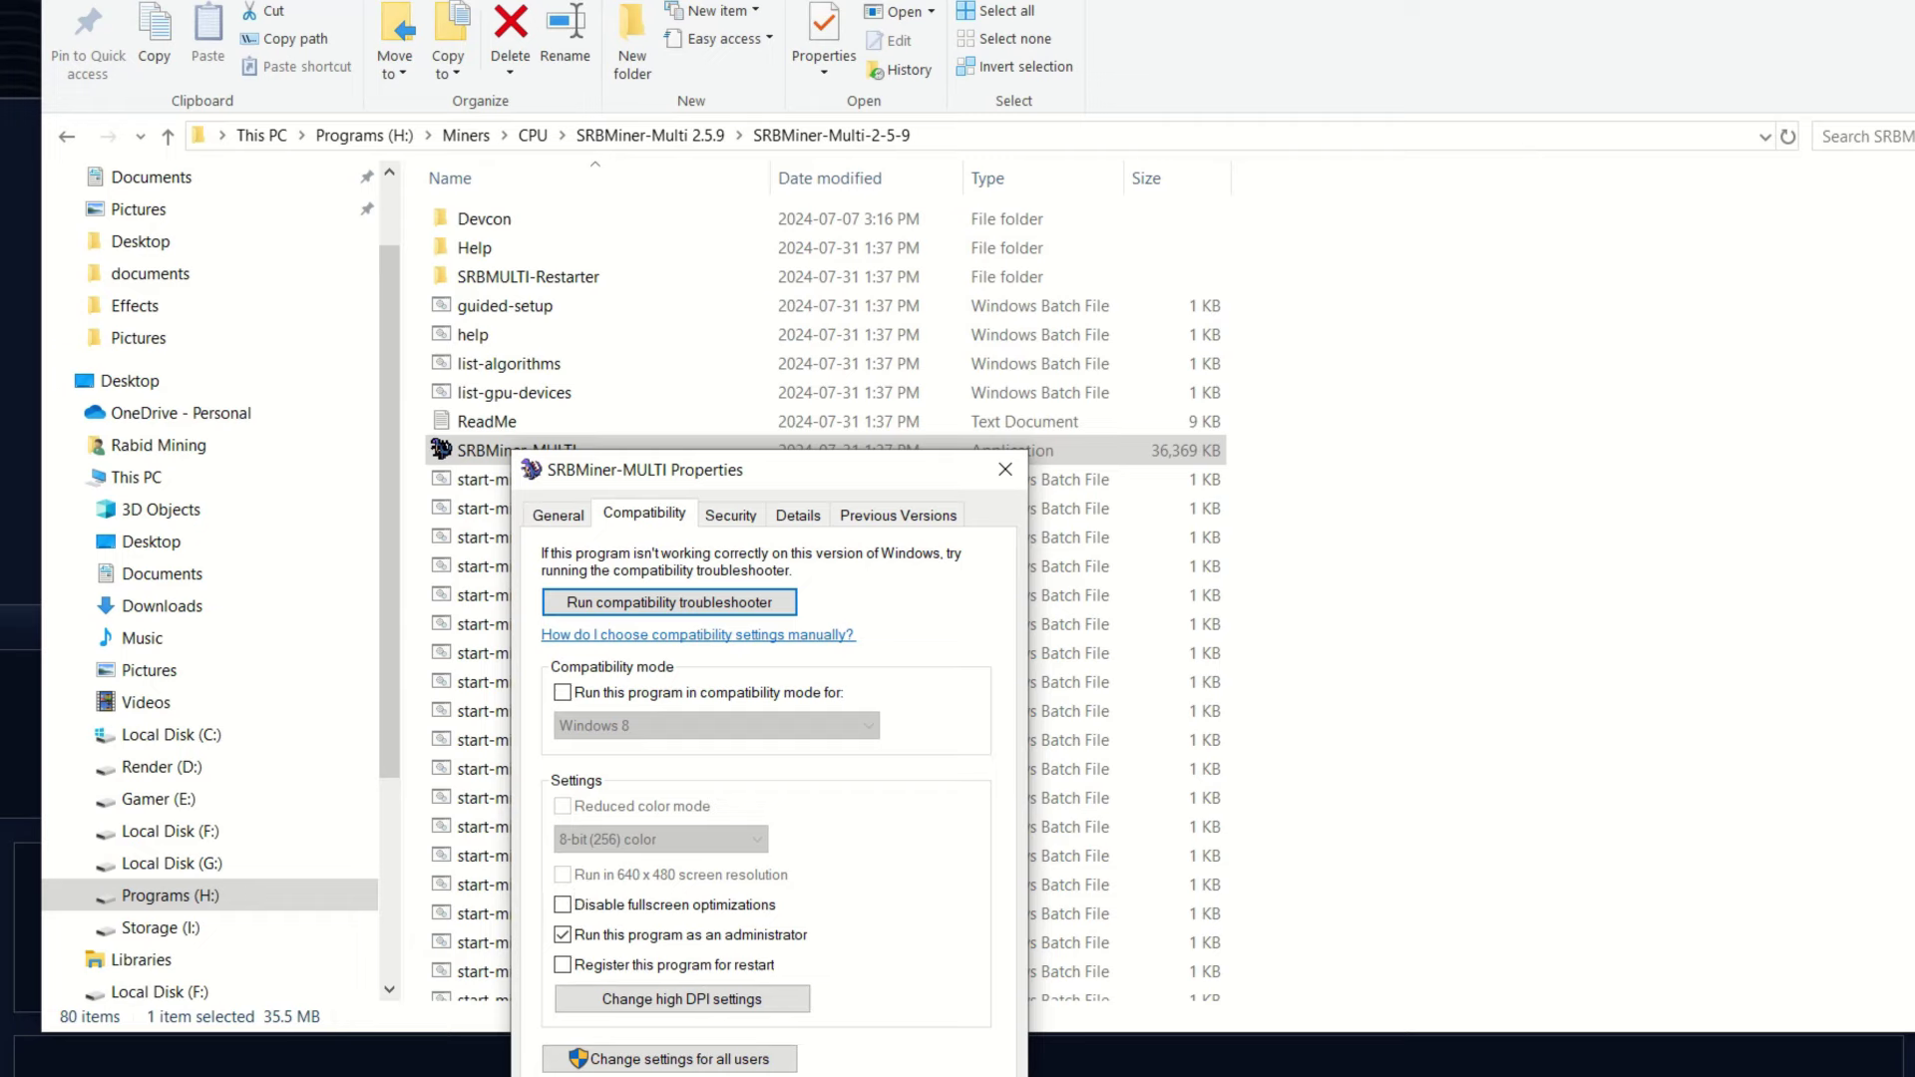
left_click(813, 1075)
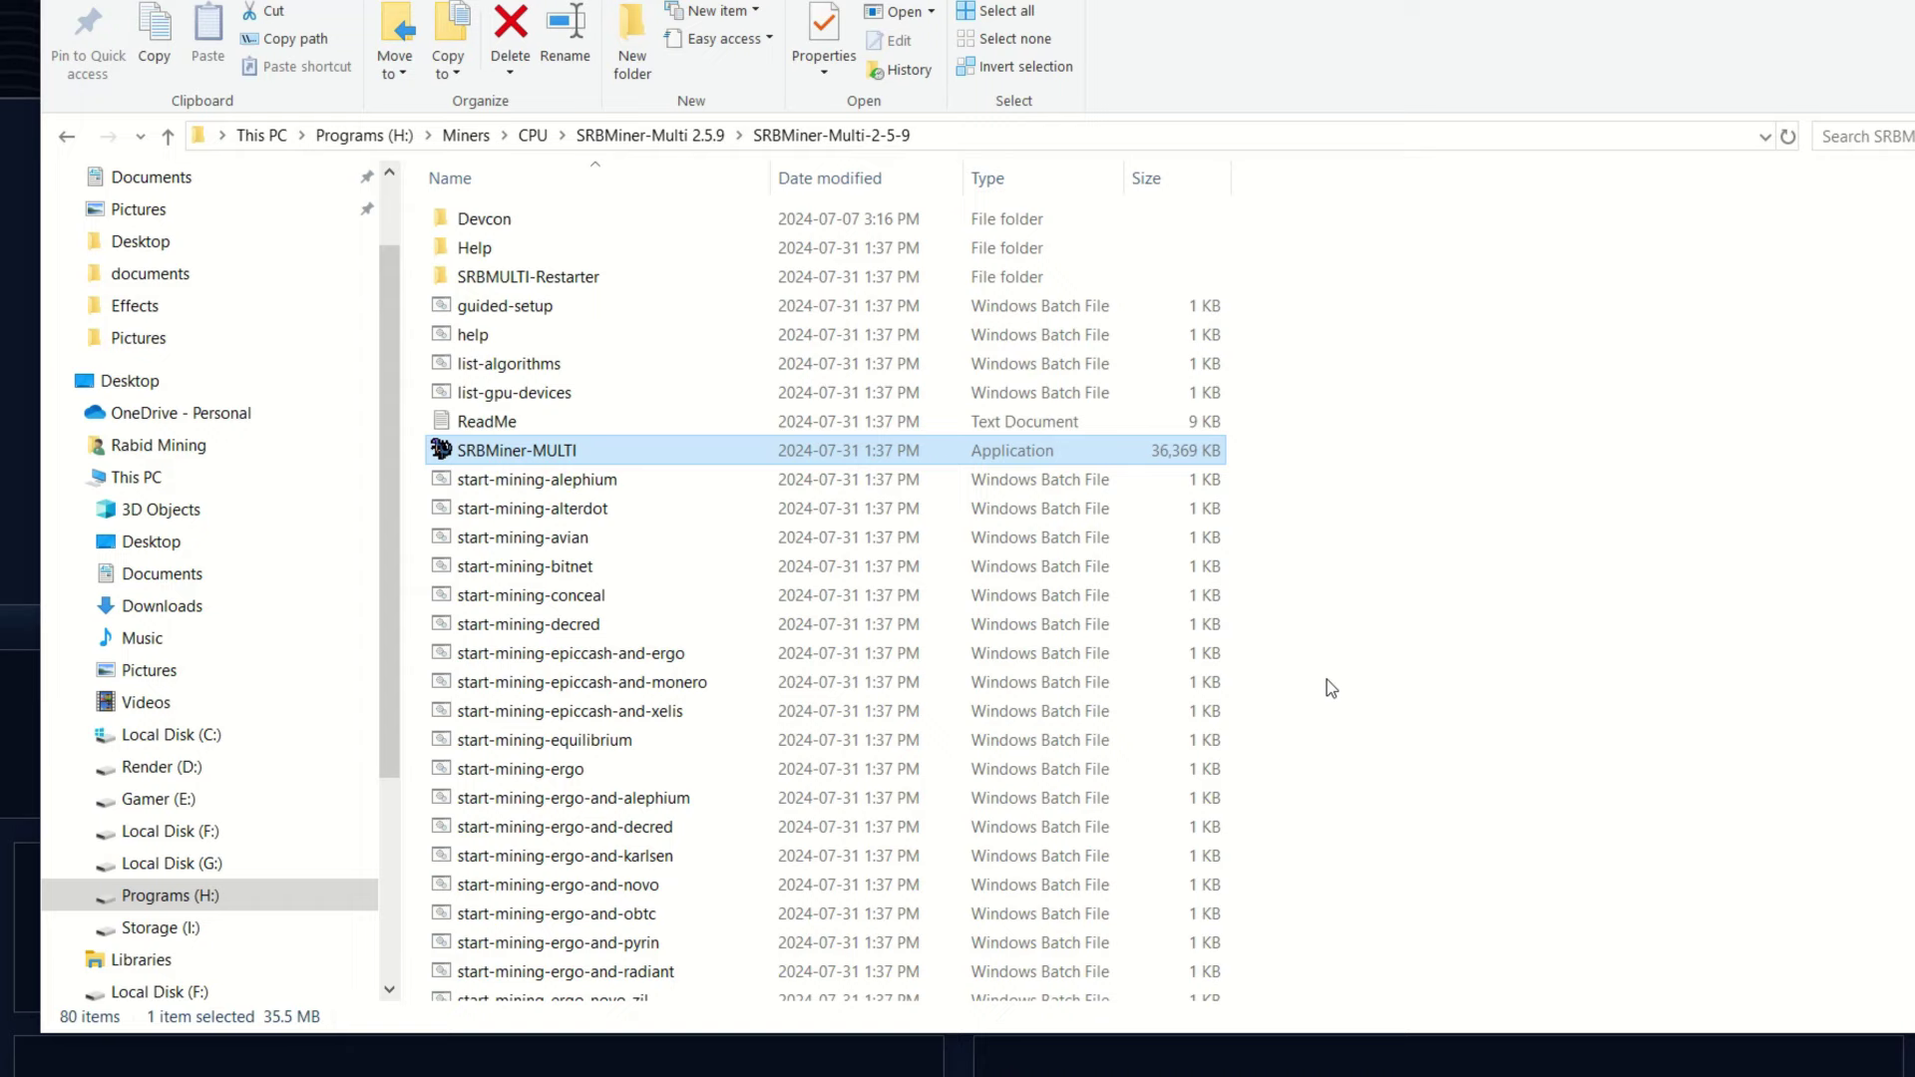
Run the start-mining-kyla batch file from the SRBMiner-Multi-2-5-9 folder
scroll(995, 757, "down", 5)
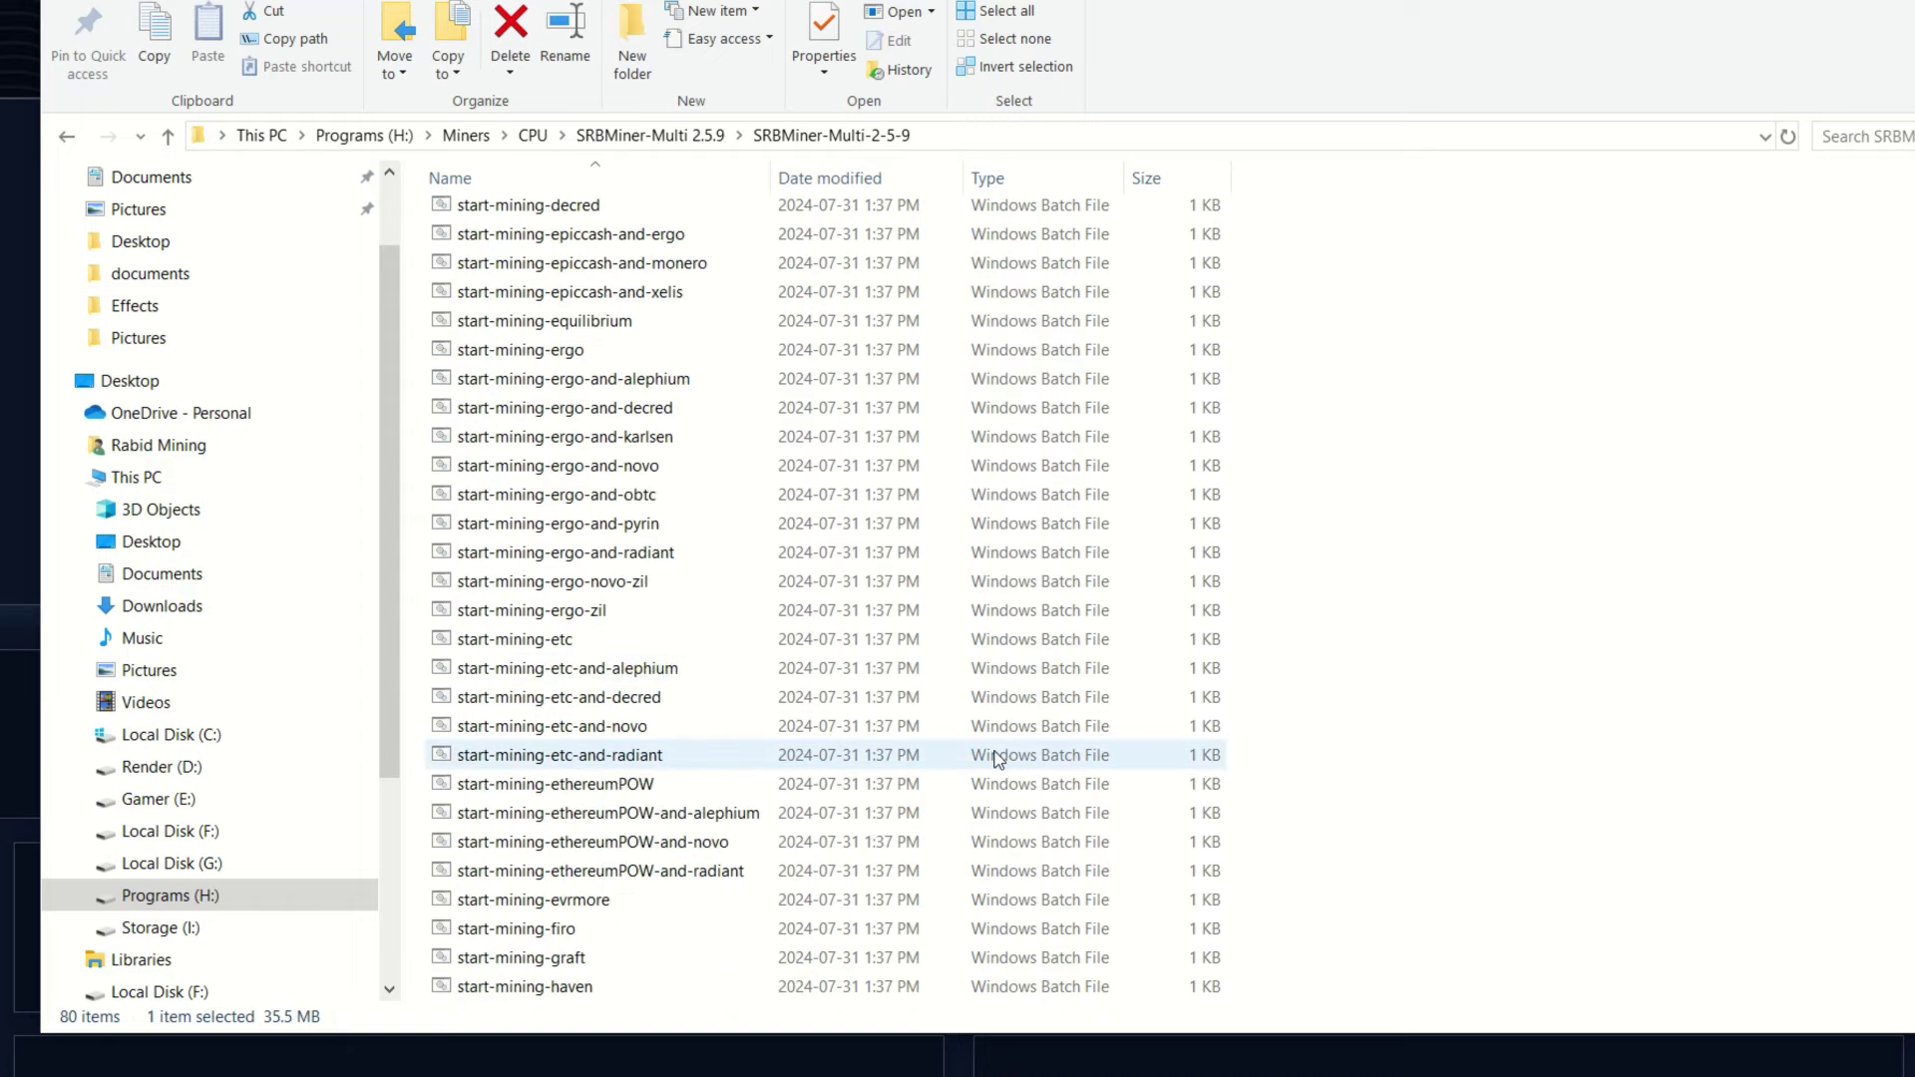
scroll(995, 756, "down", 5)
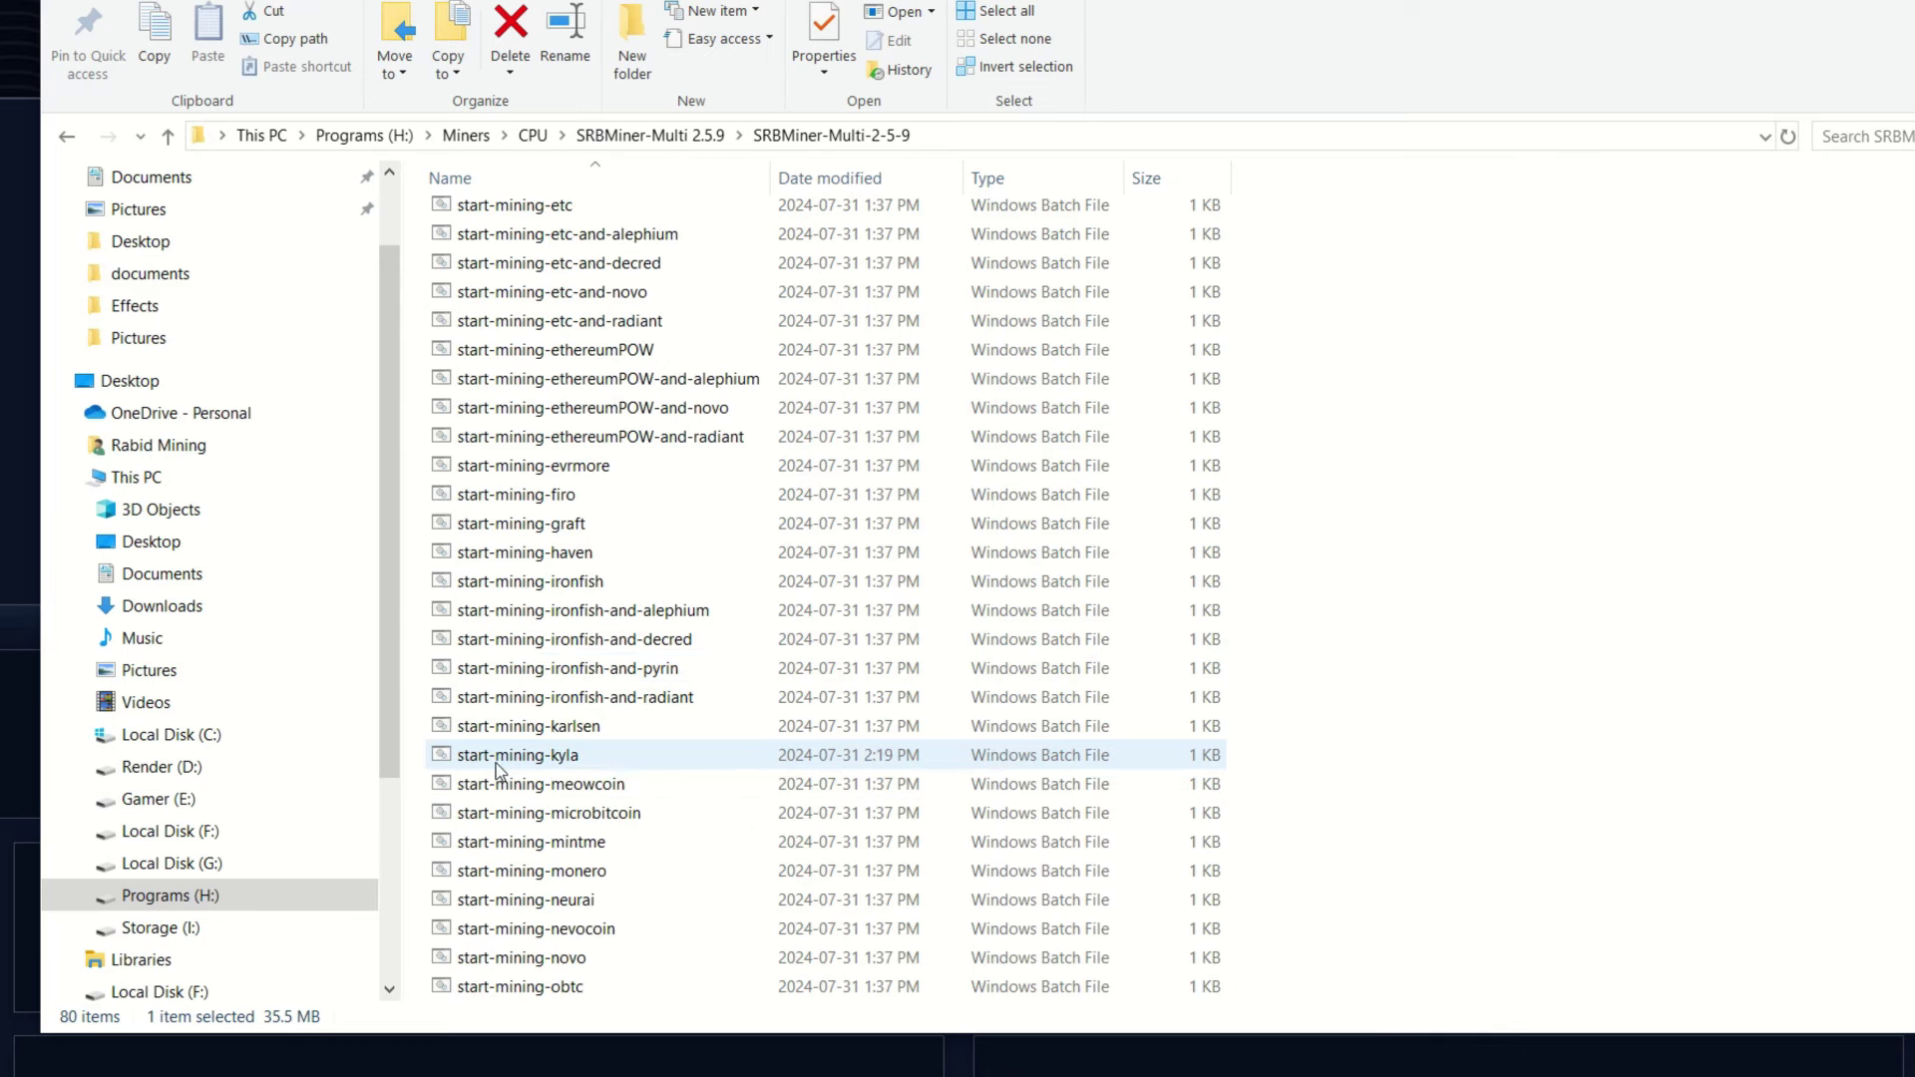
left_click(564, 762)
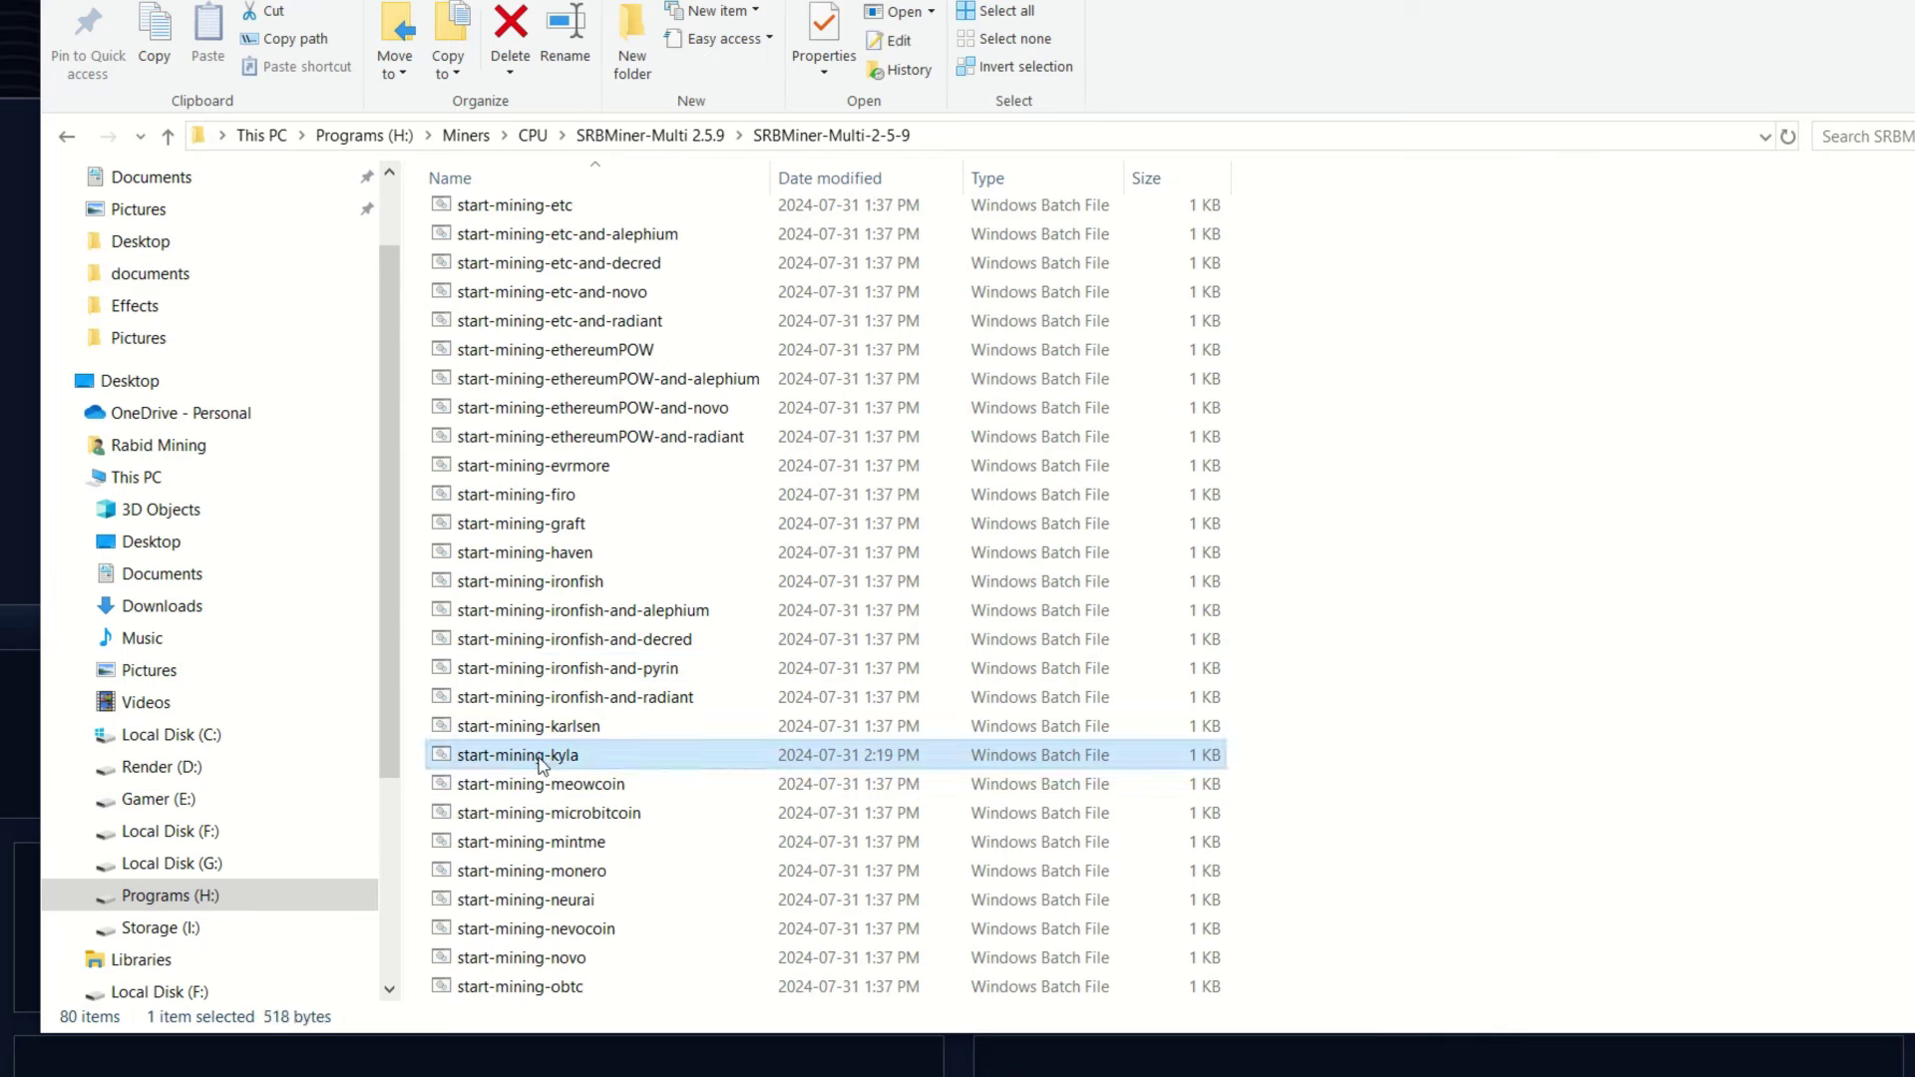
left_click(1667, 319)
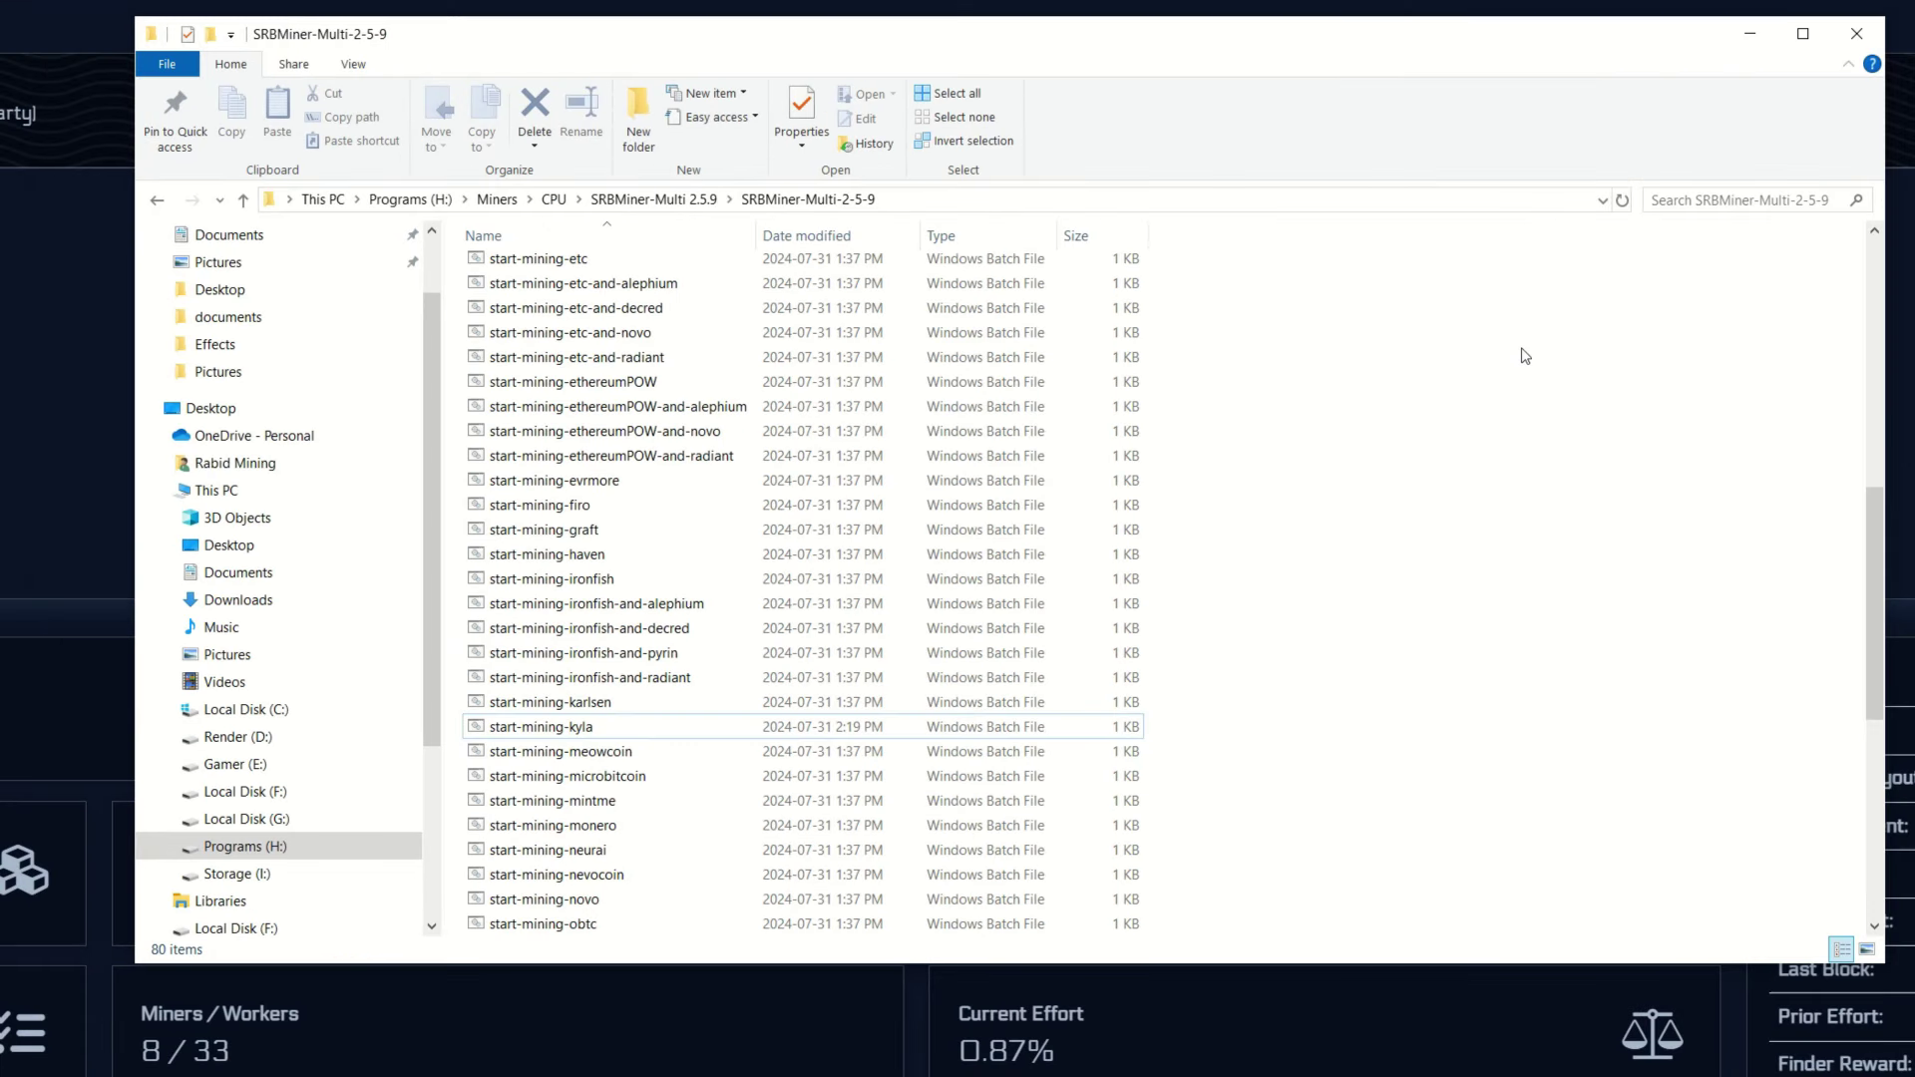
double_click(539, 728)
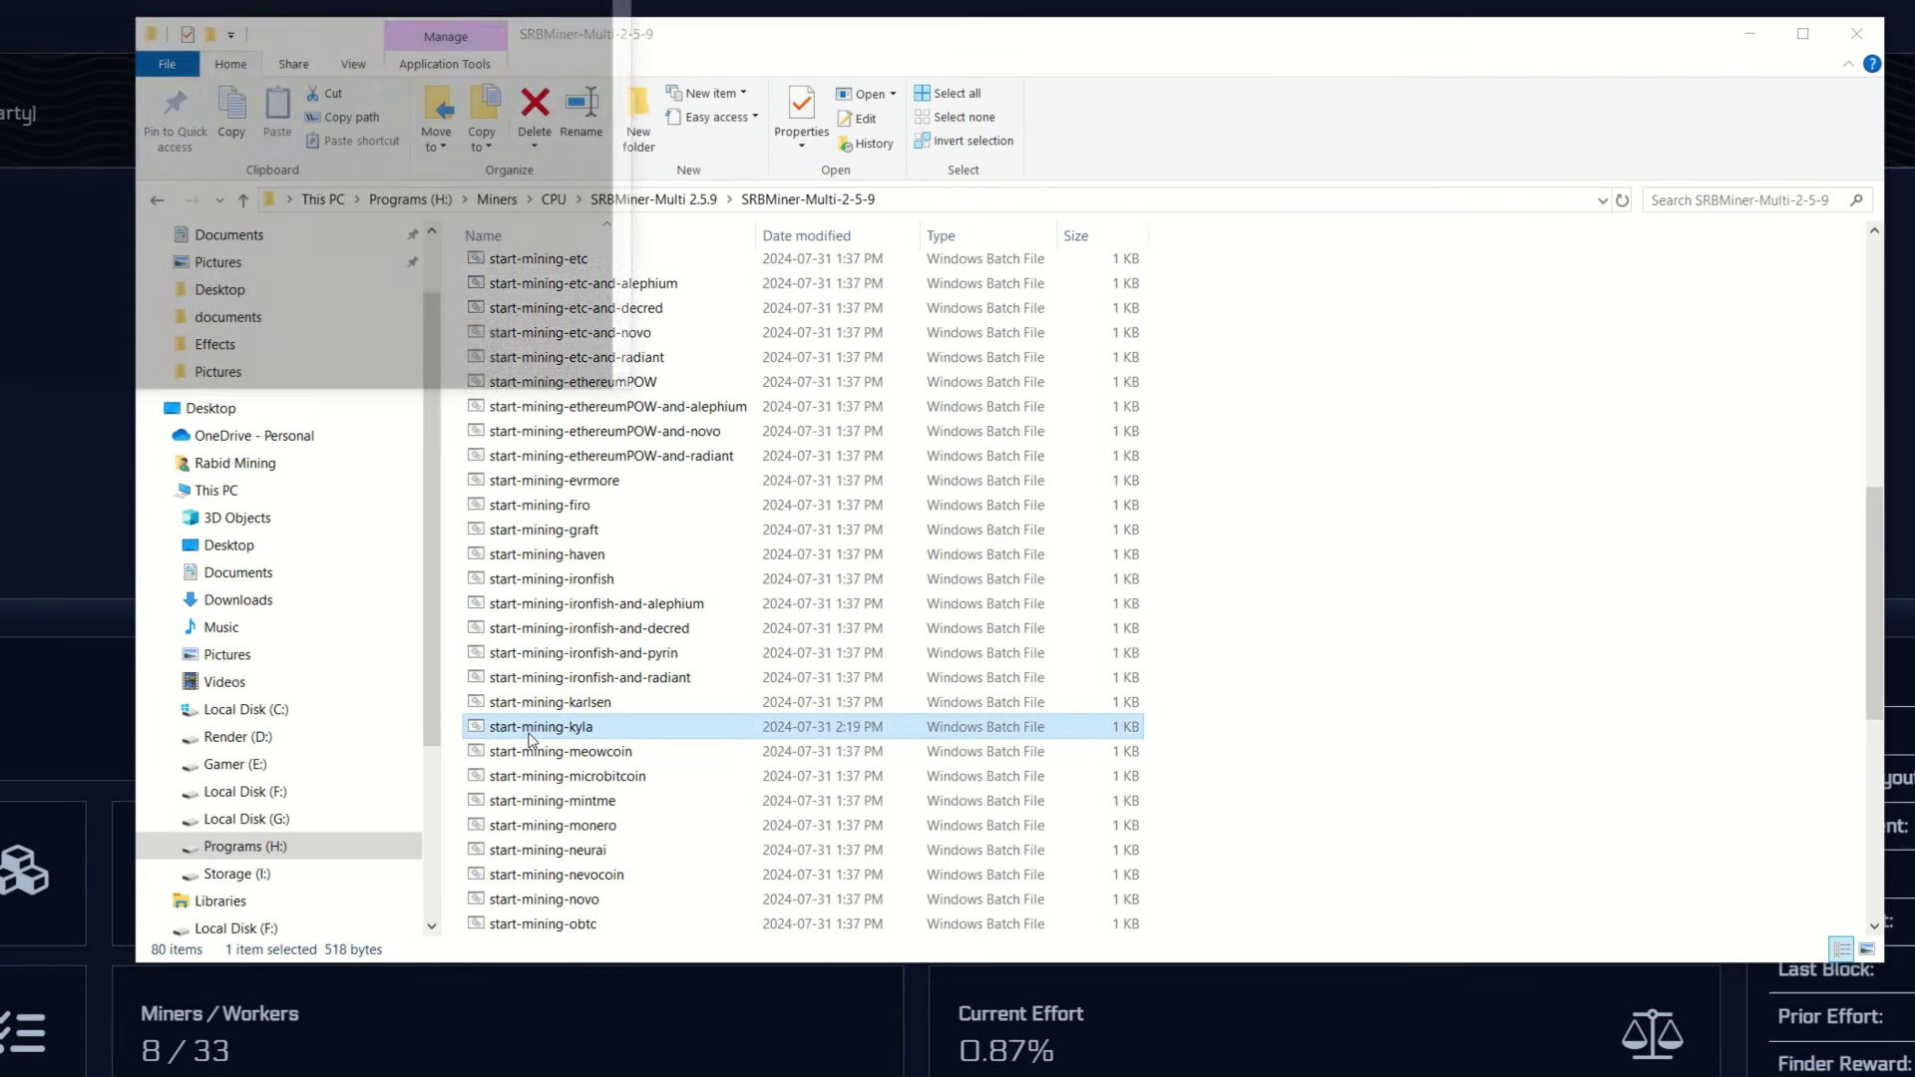
scroll(532, 740, "up", 10)
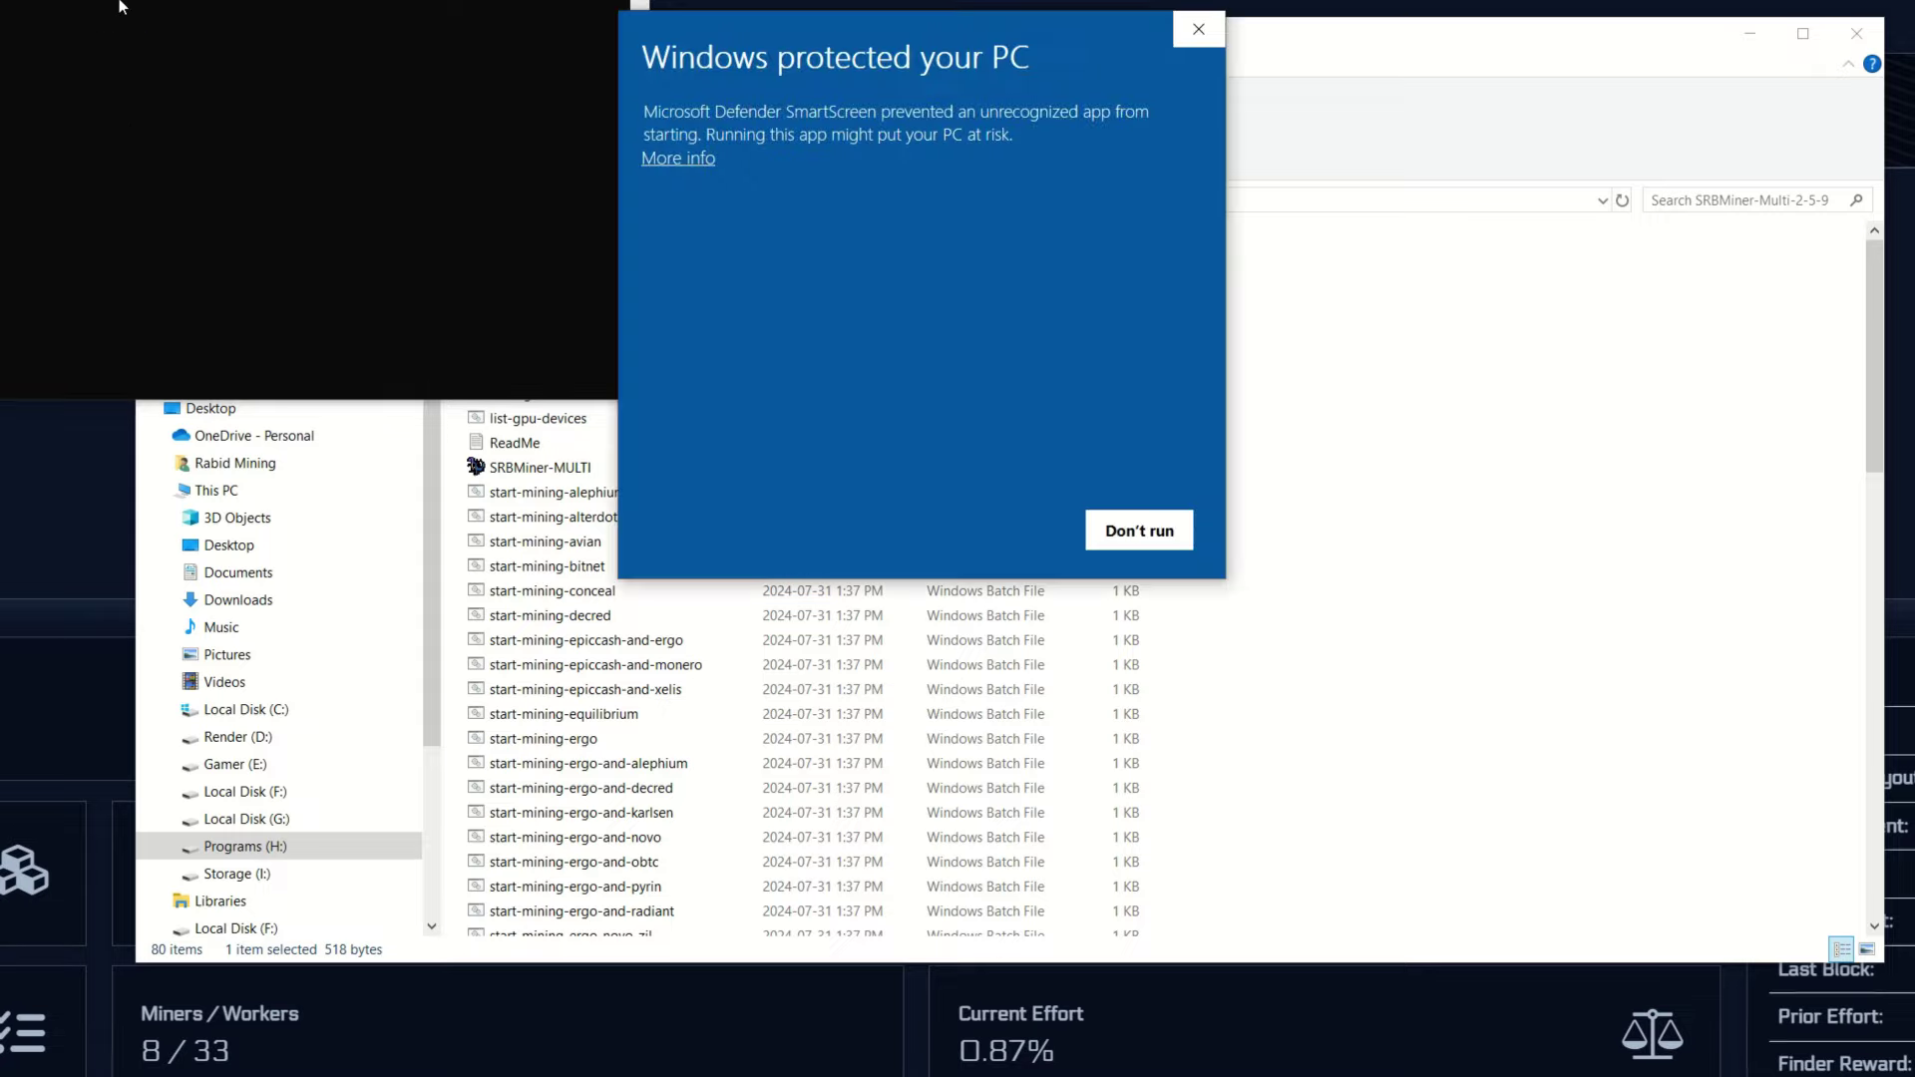
Allow the blocked SRBMiner-MULTI.exe to run despite the SmartScreen warning and grant it administrator permission
left_click(674, 159)
left_click(981, 535)
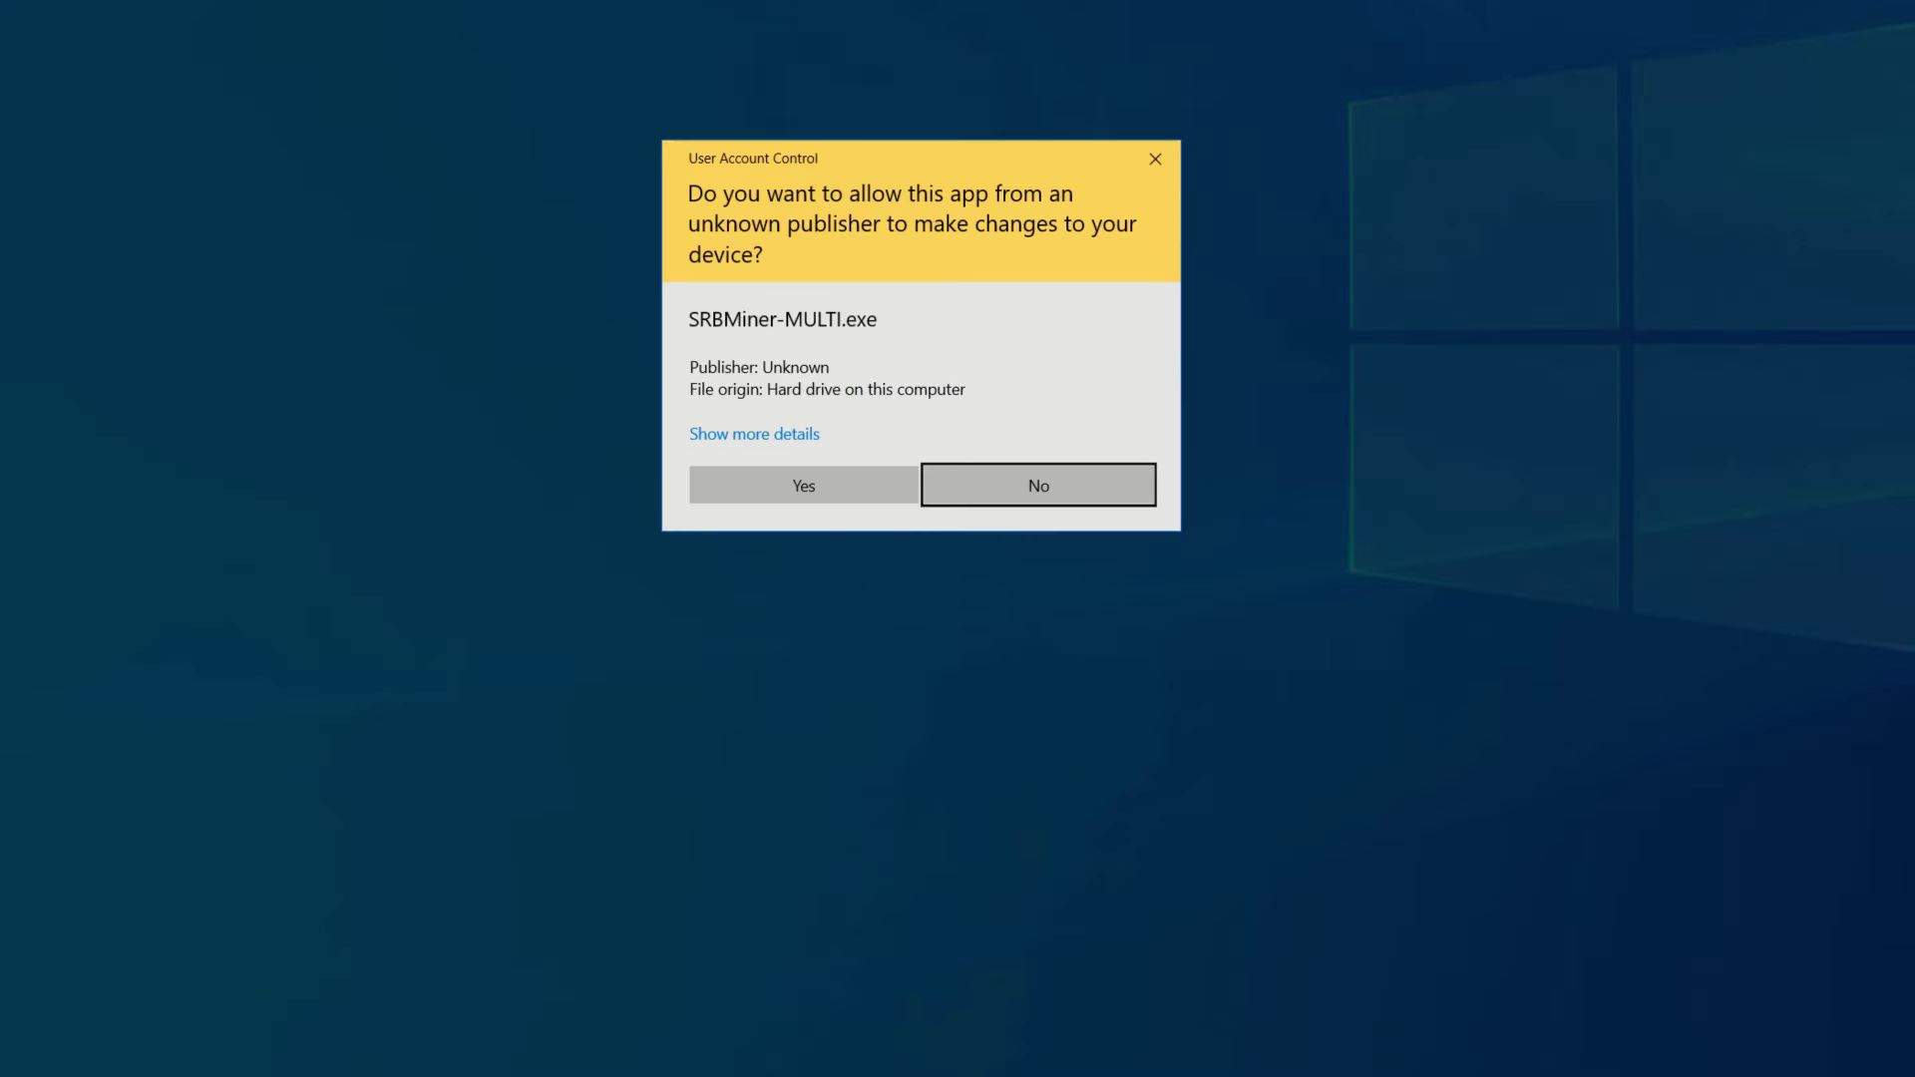
left_click(810, 483)
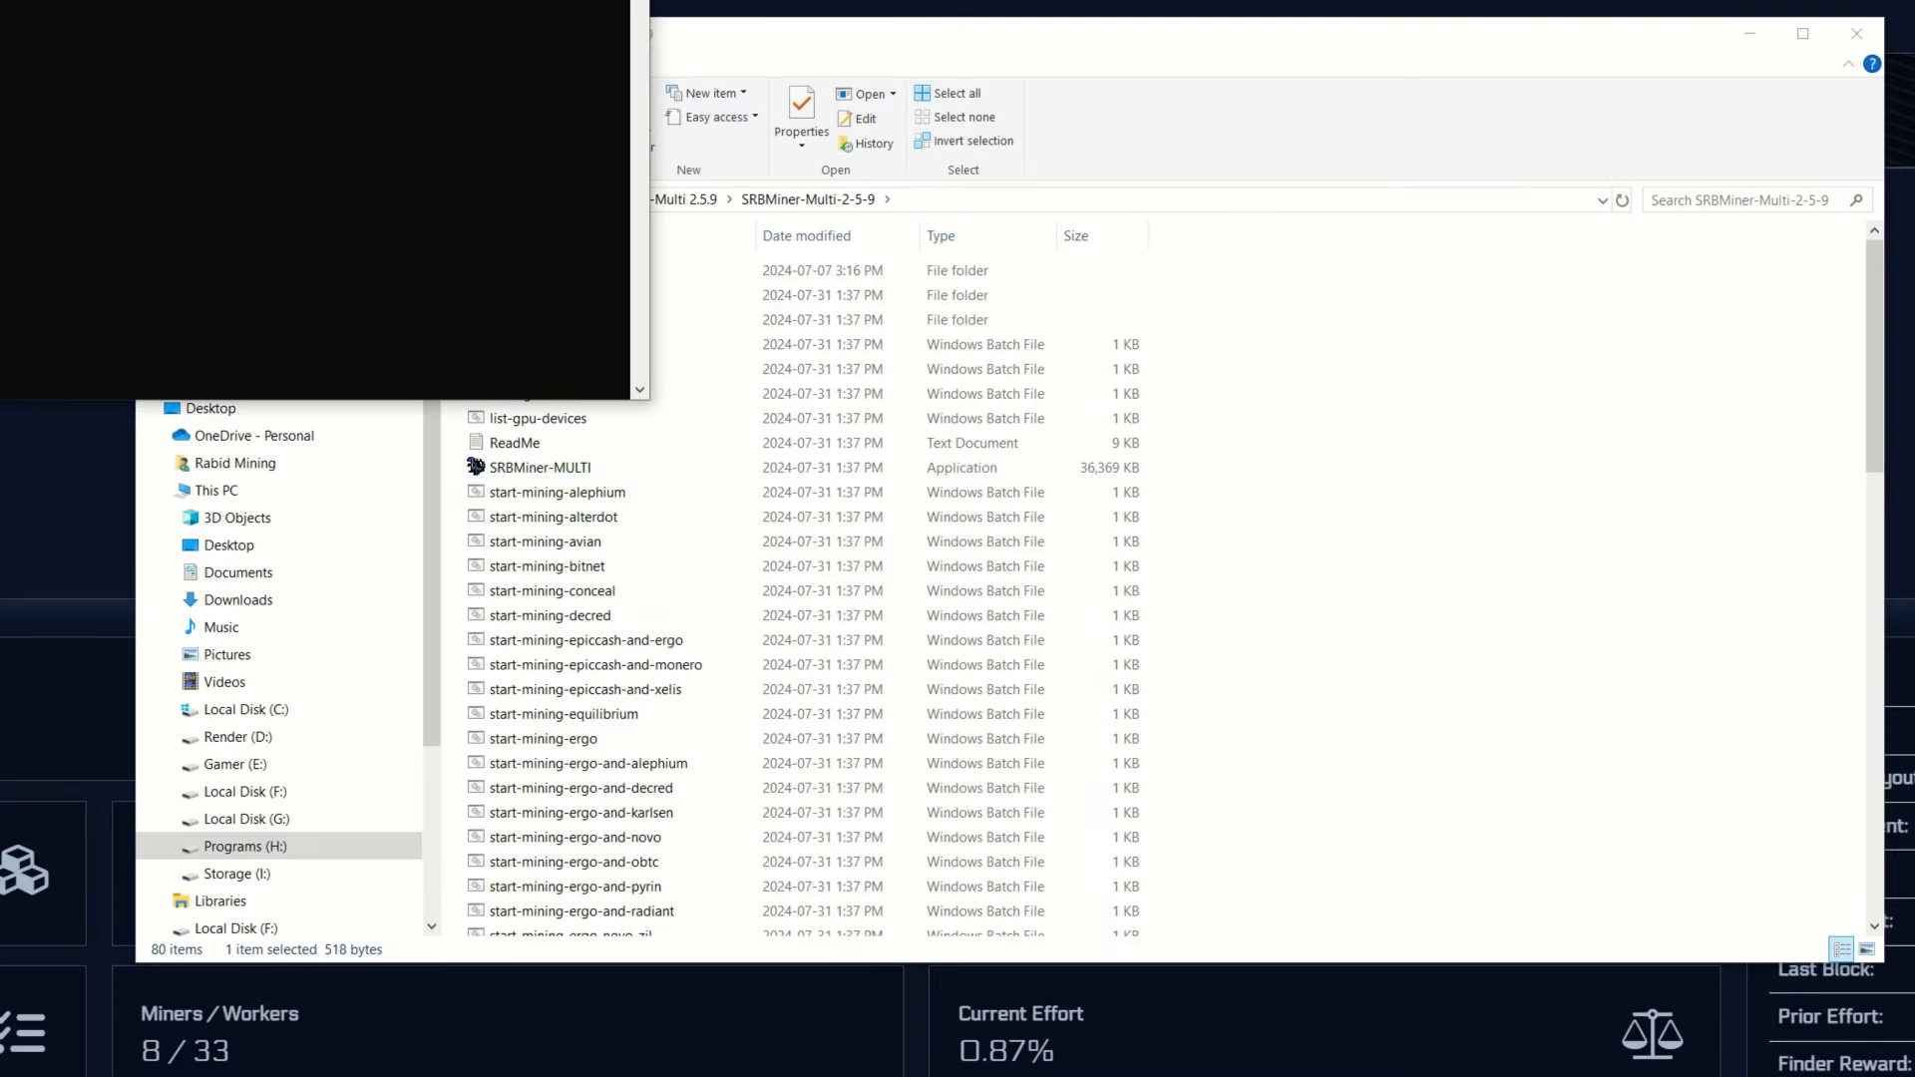
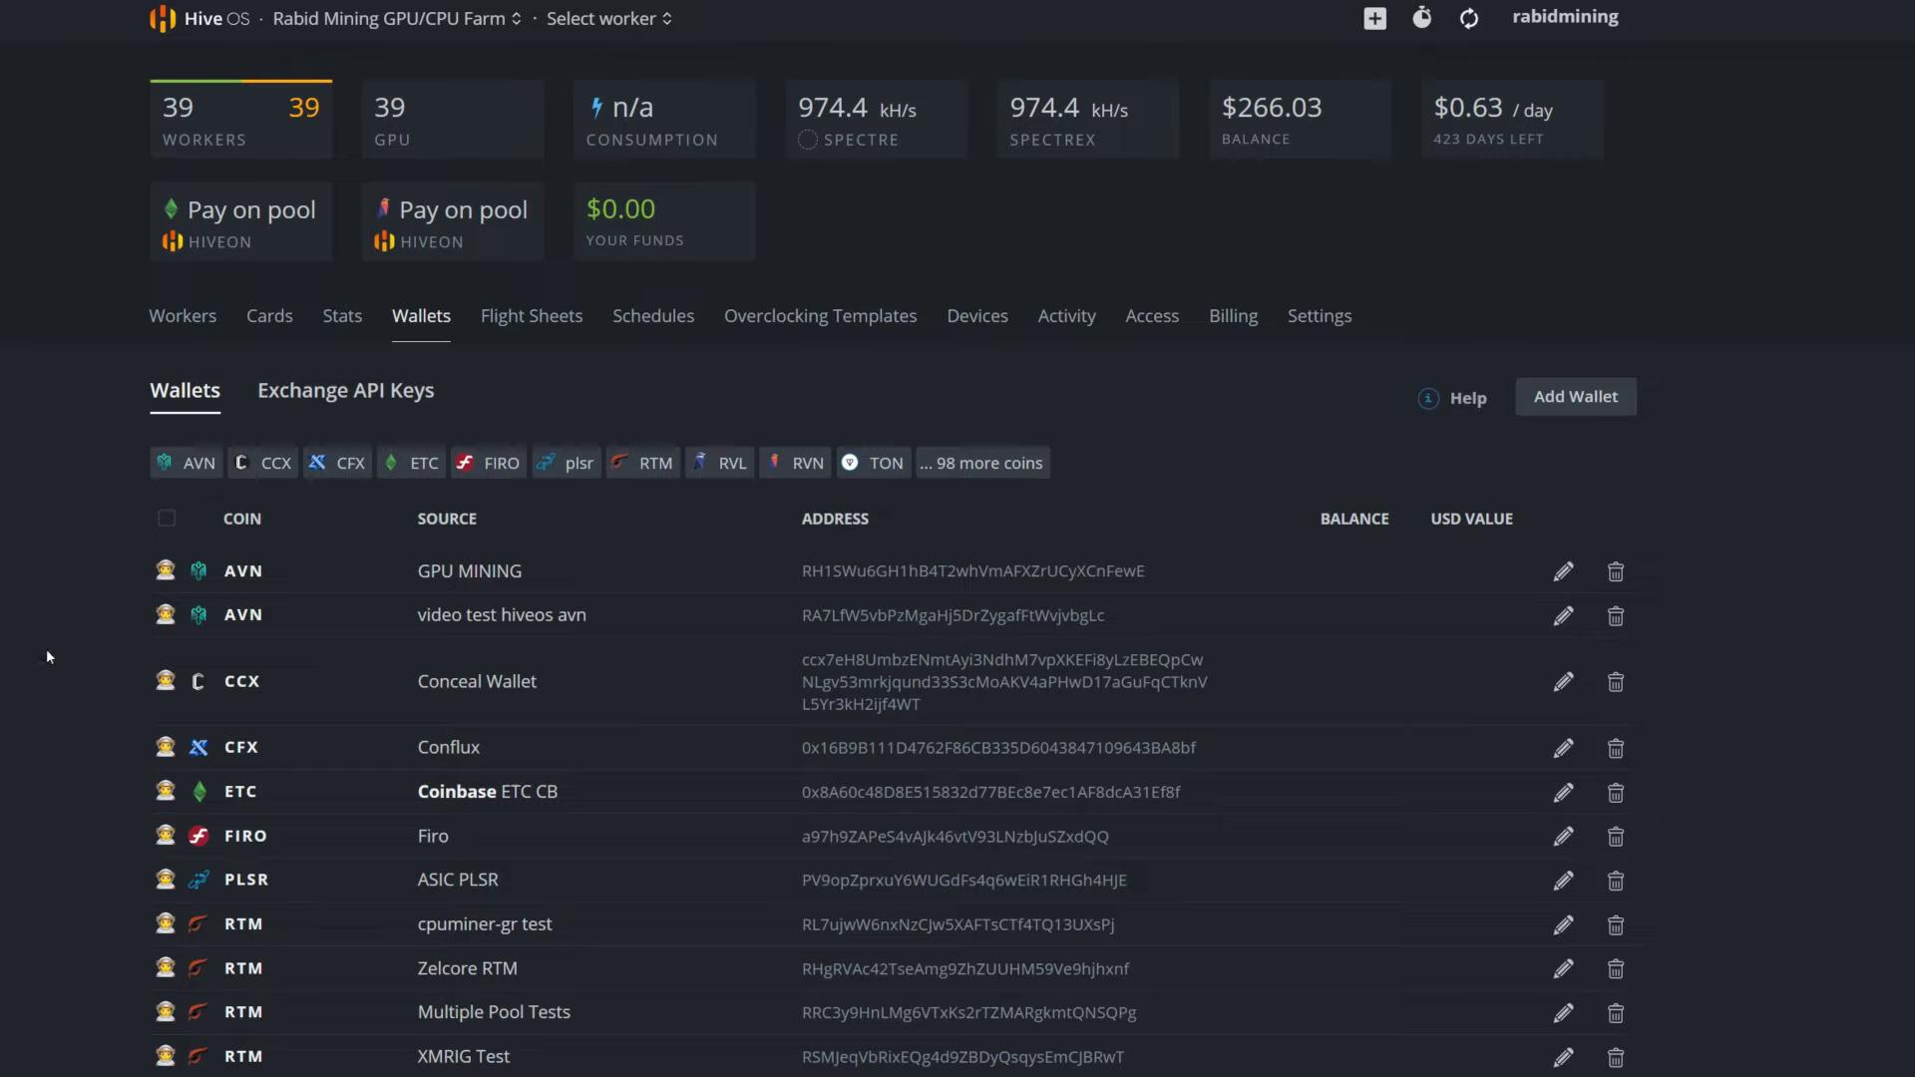
Start a new wallet in Hive OS with KCN as its coin
left_click(1561, 401)
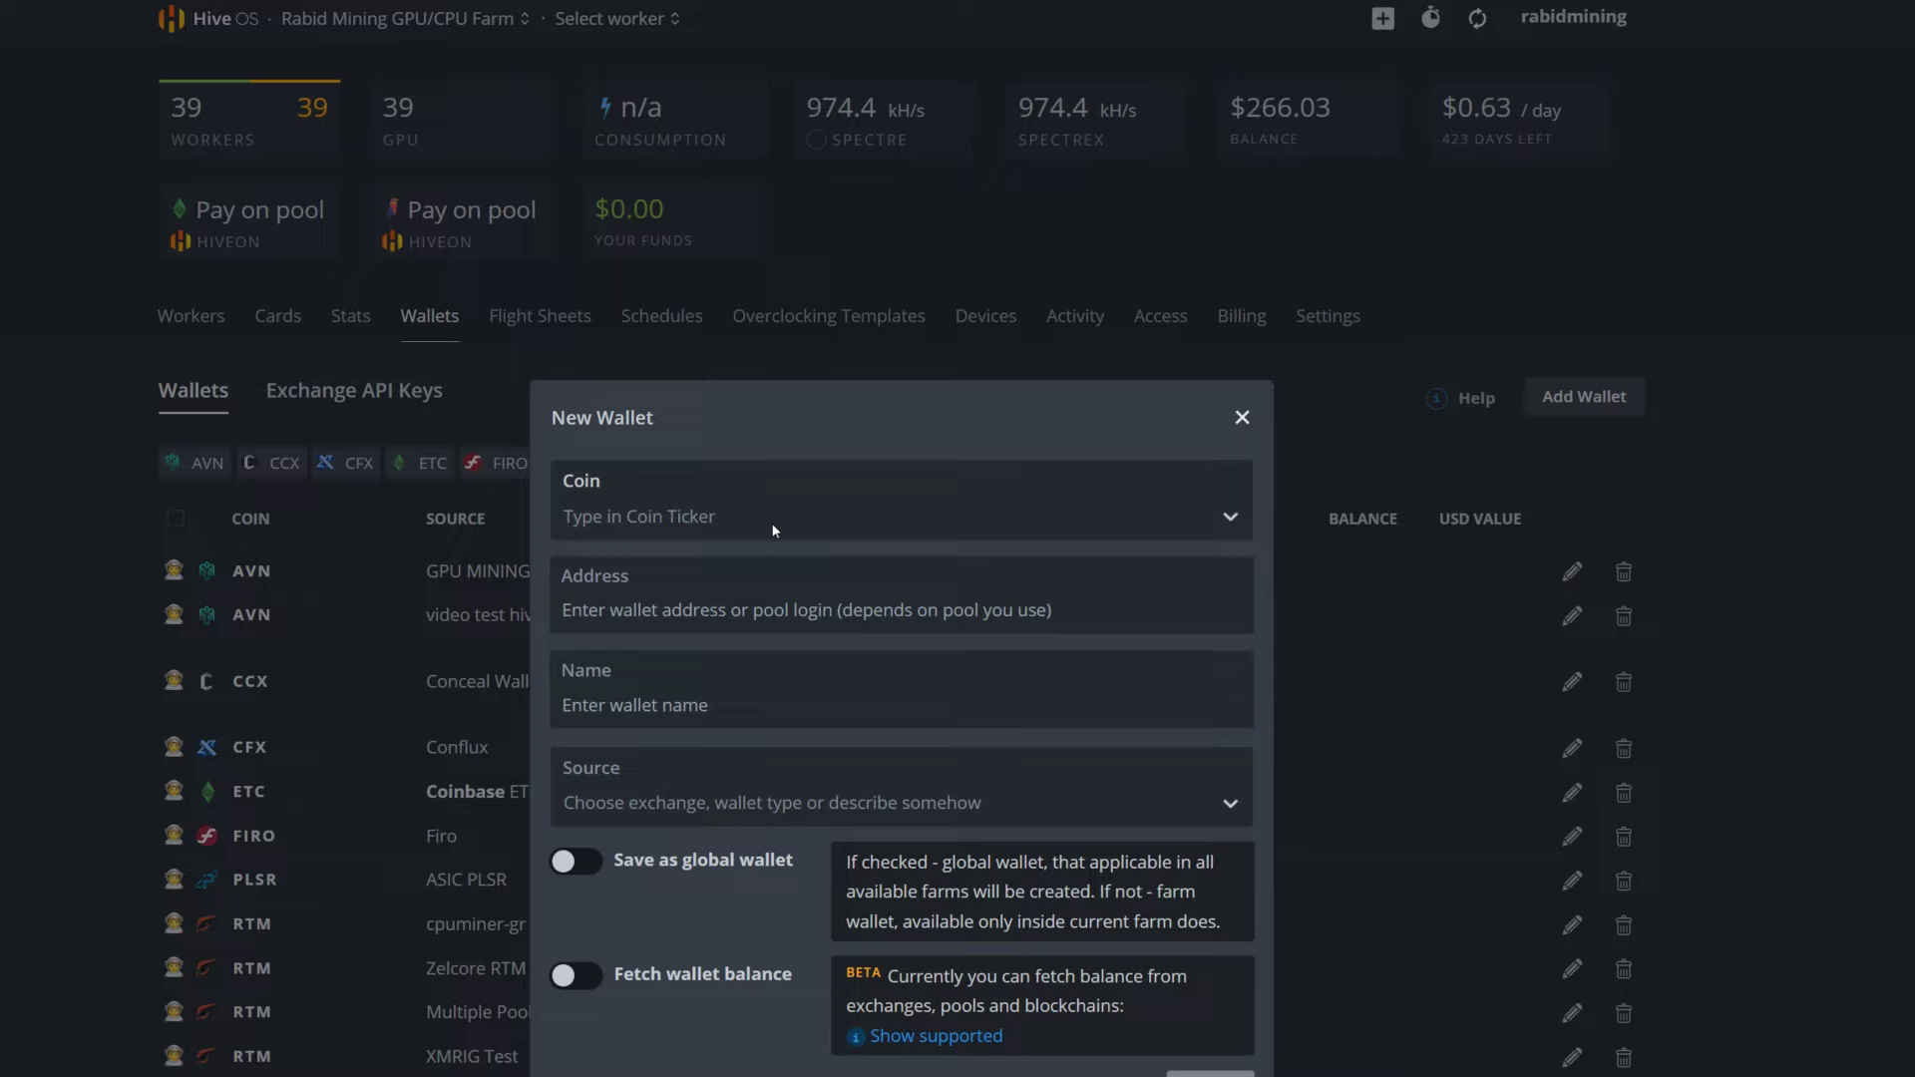
left_click(775, 530)
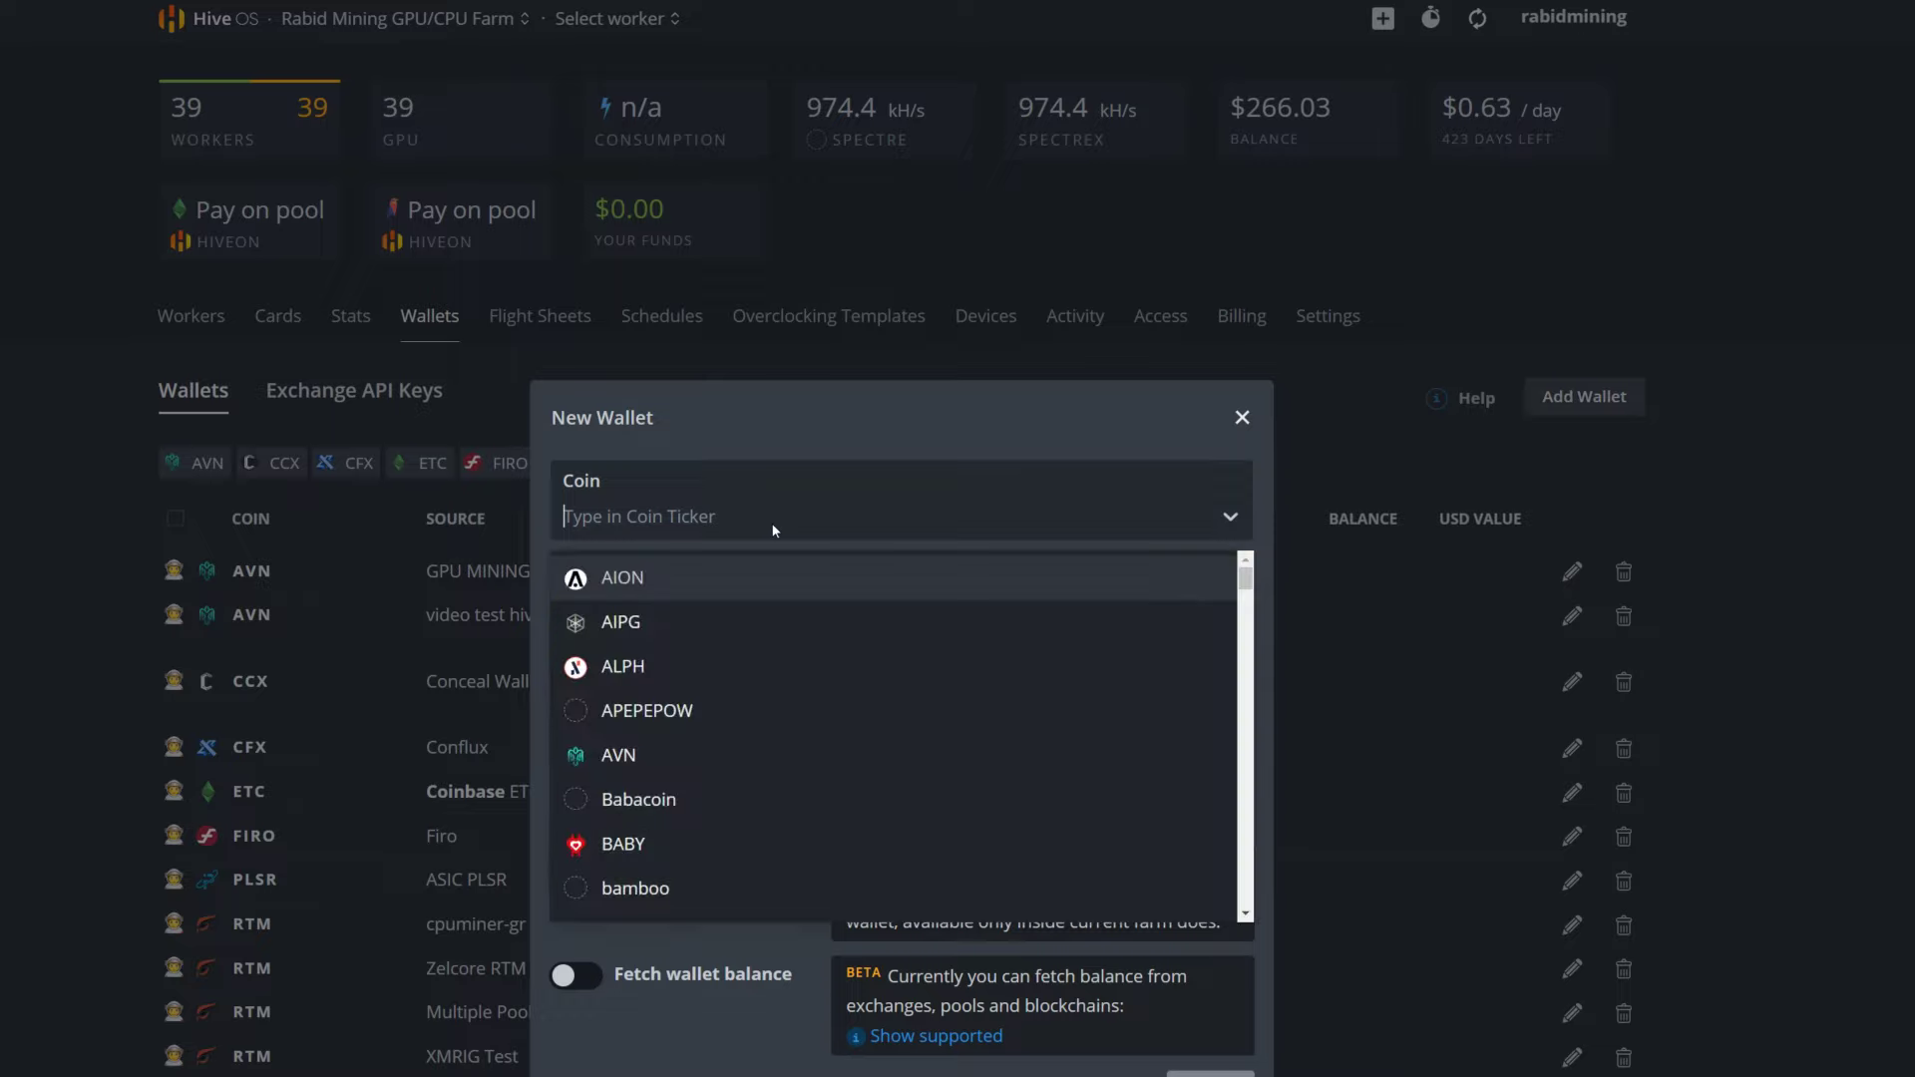
type("kcn")
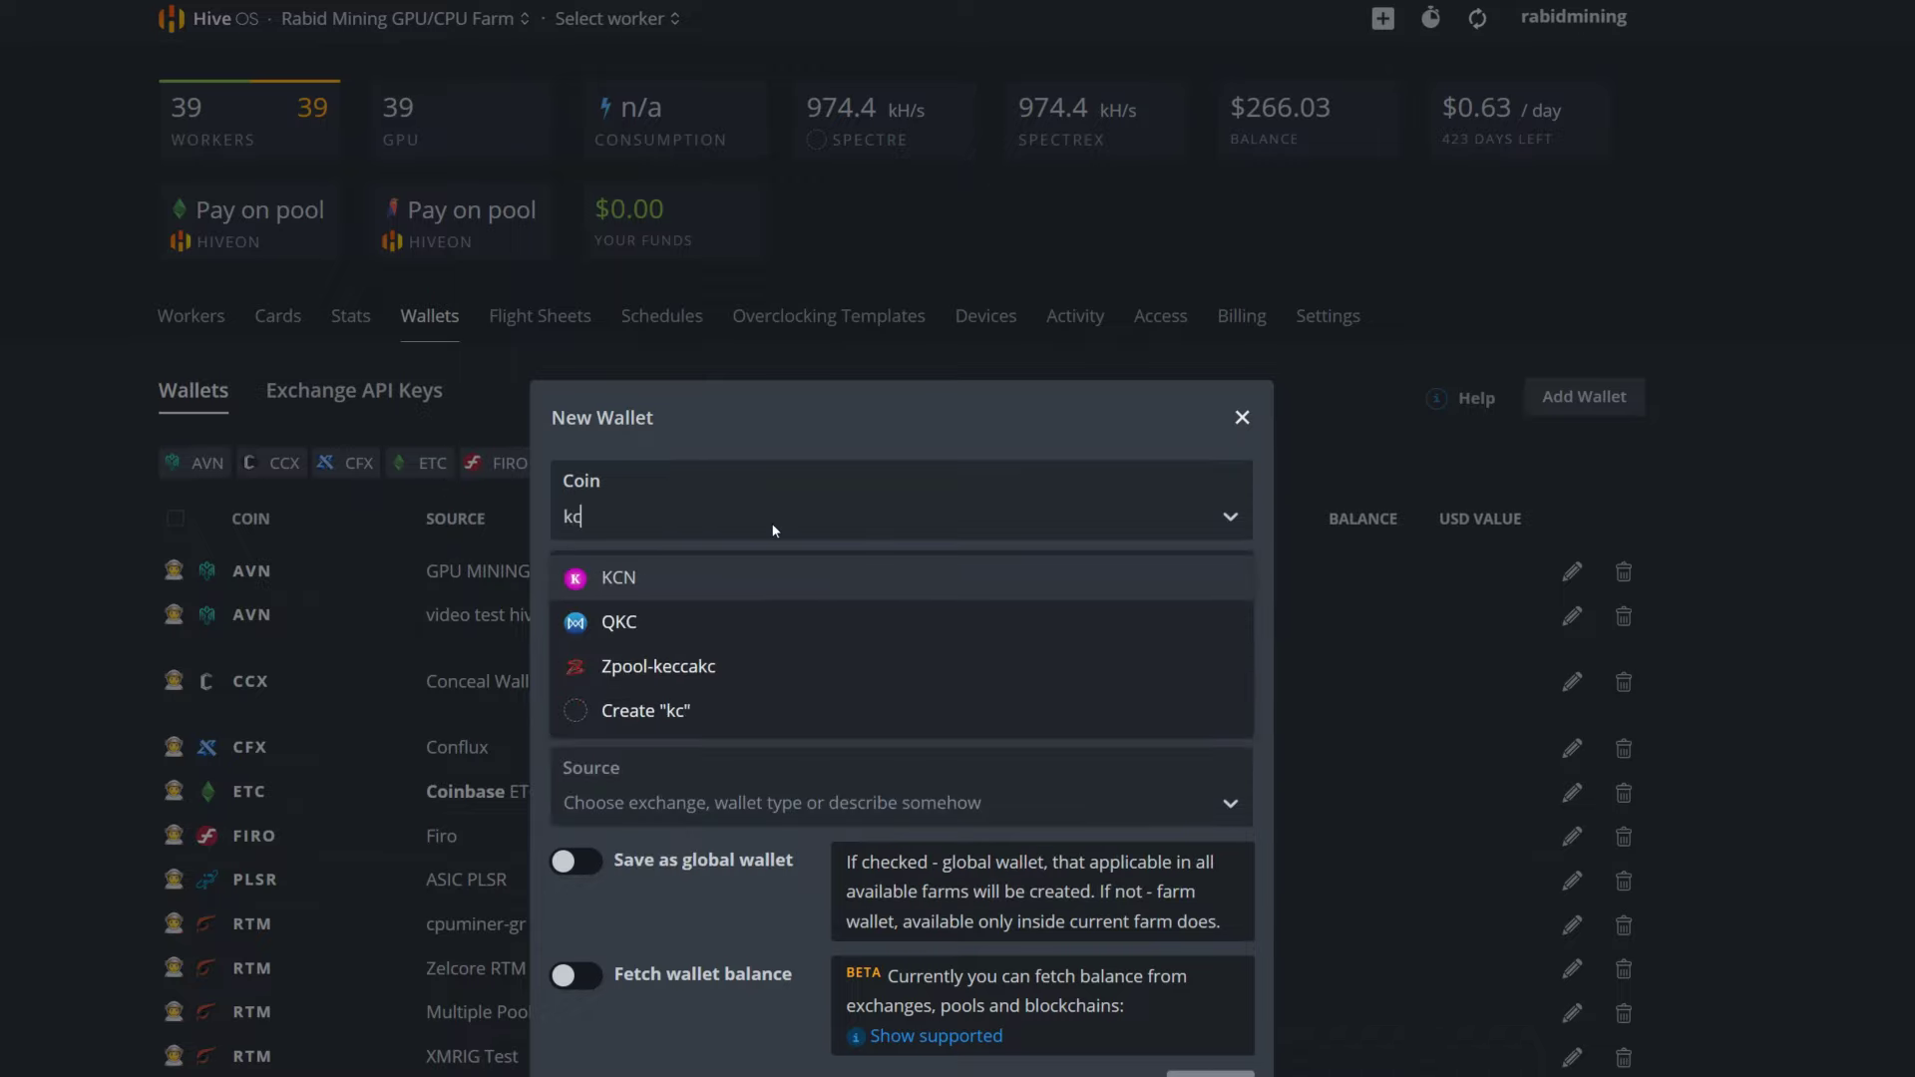
left_click(611, 580)
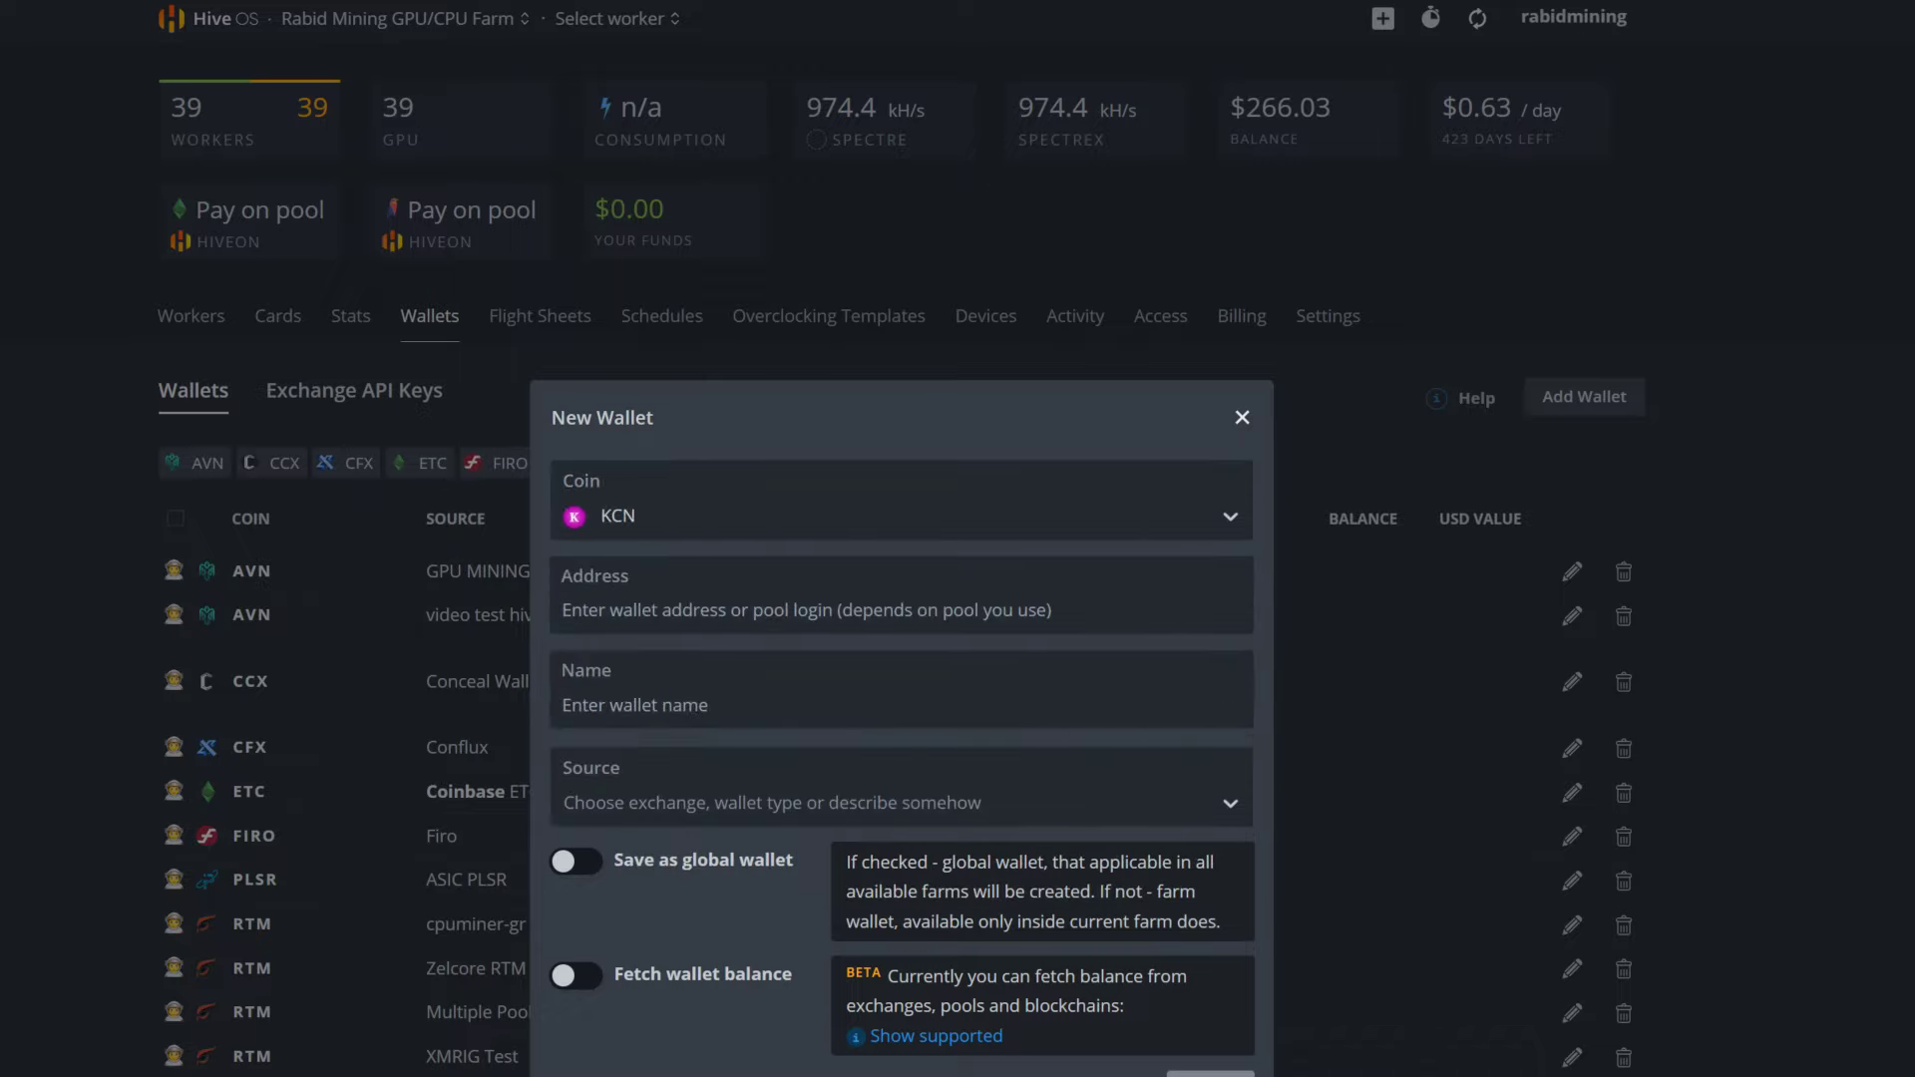
Copy the KylaCoin address from the crypto address notes into the new wallet's Address field
key("alt+Tab")
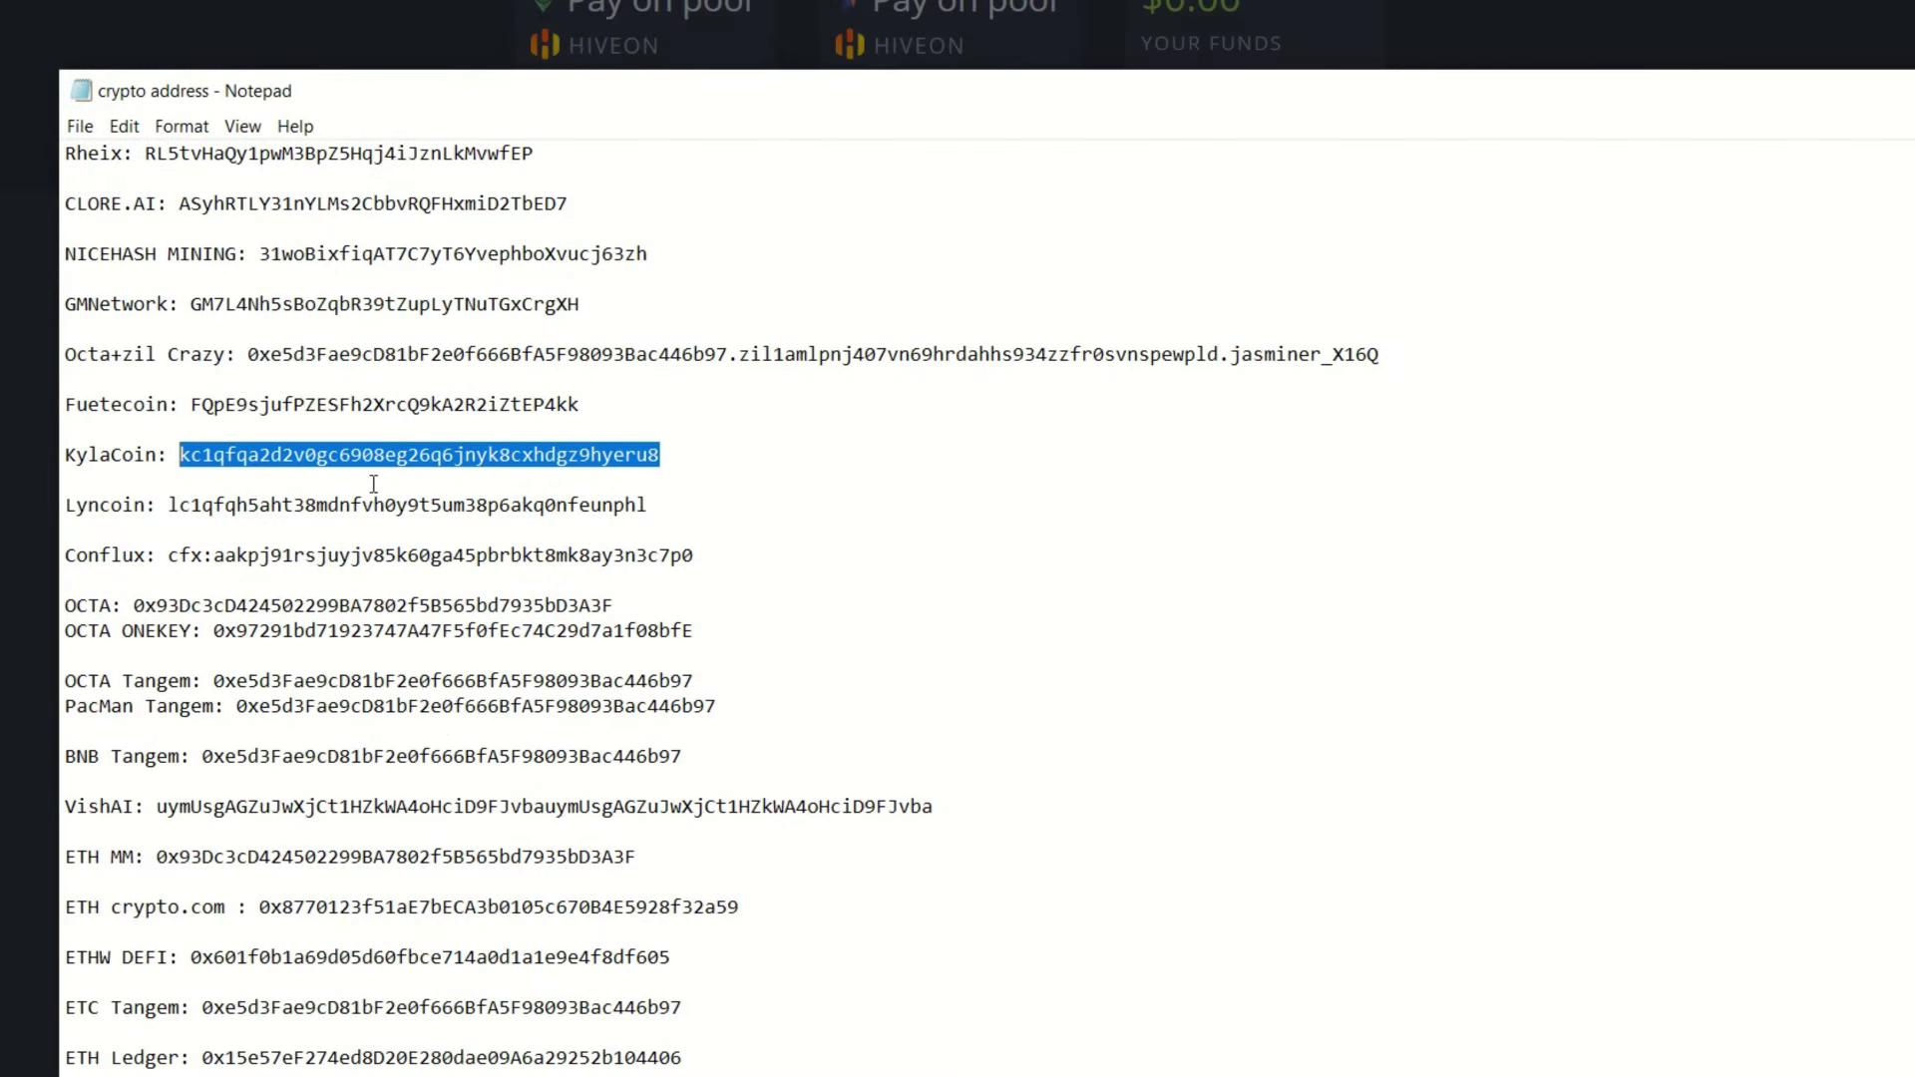
right_click(374, 461)
left_click(404, 539)
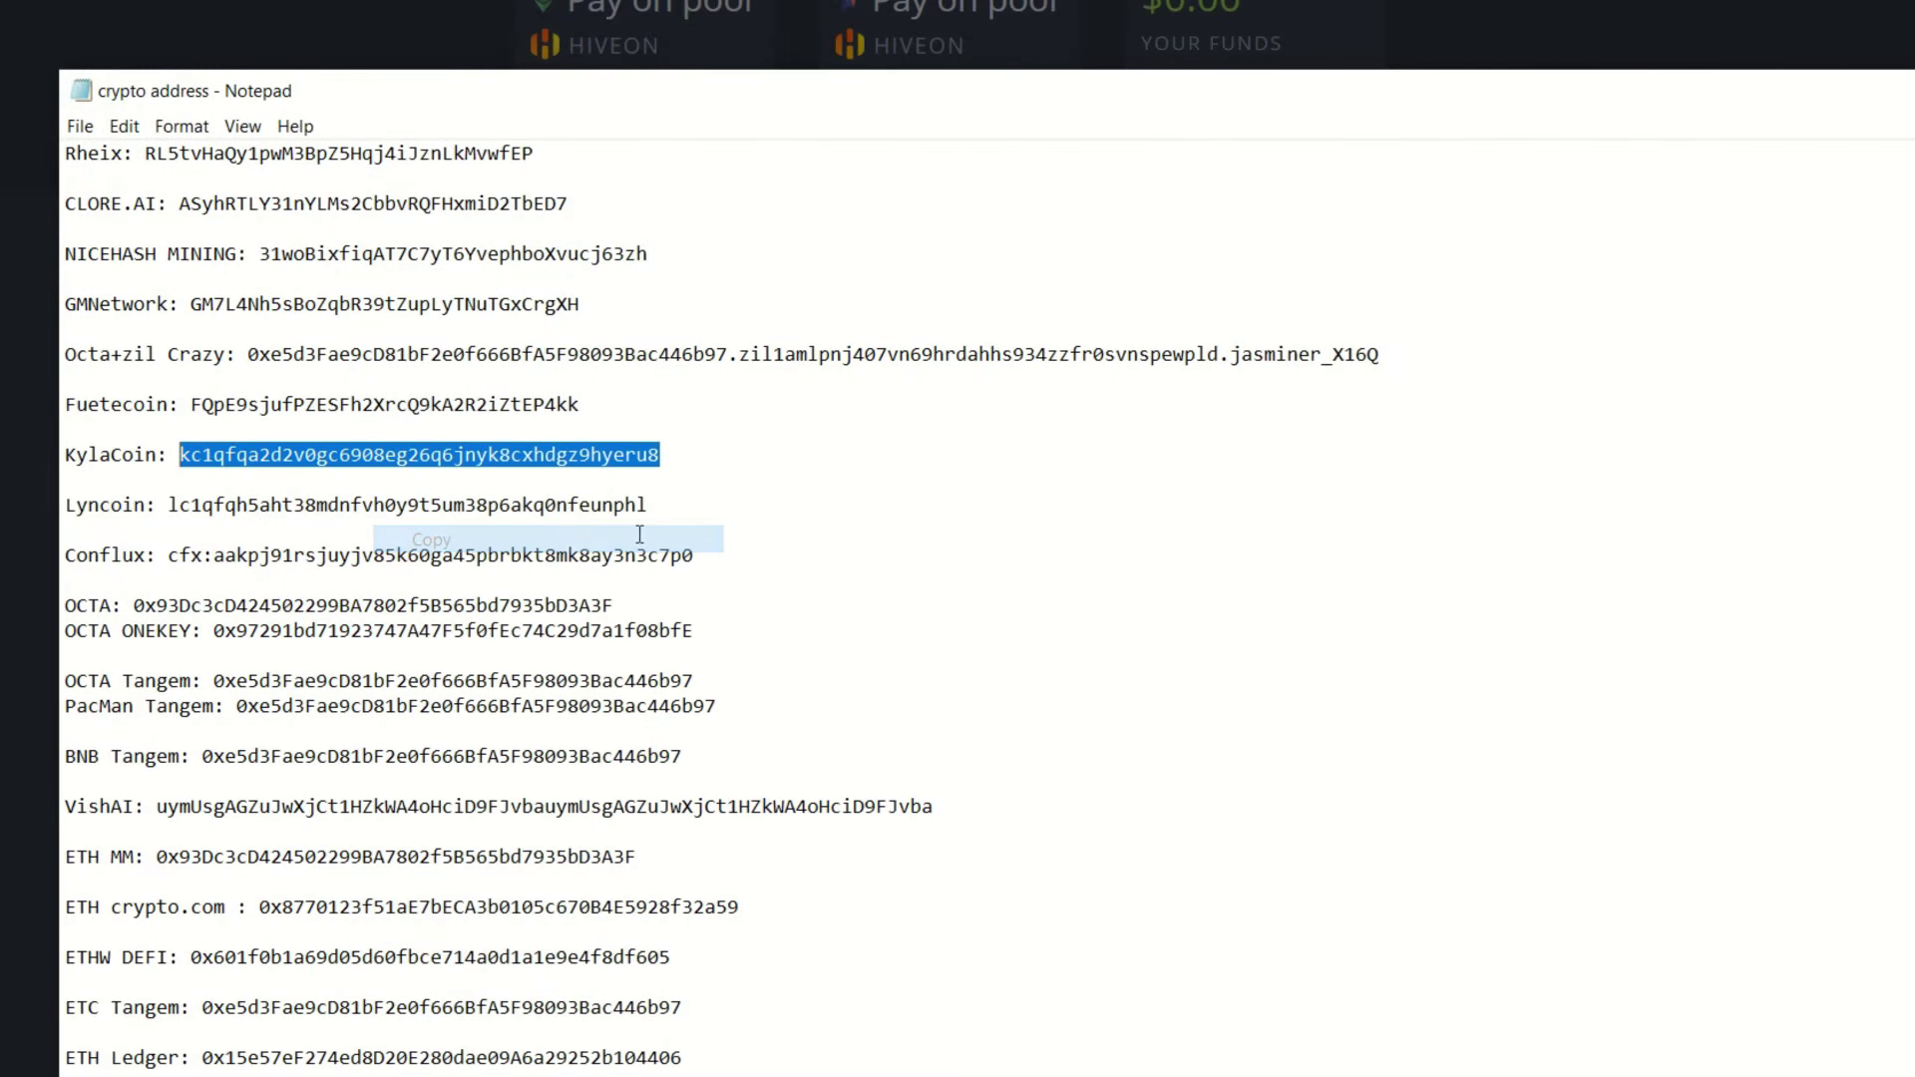
key("alt+Tab")
left_click(757, 612)
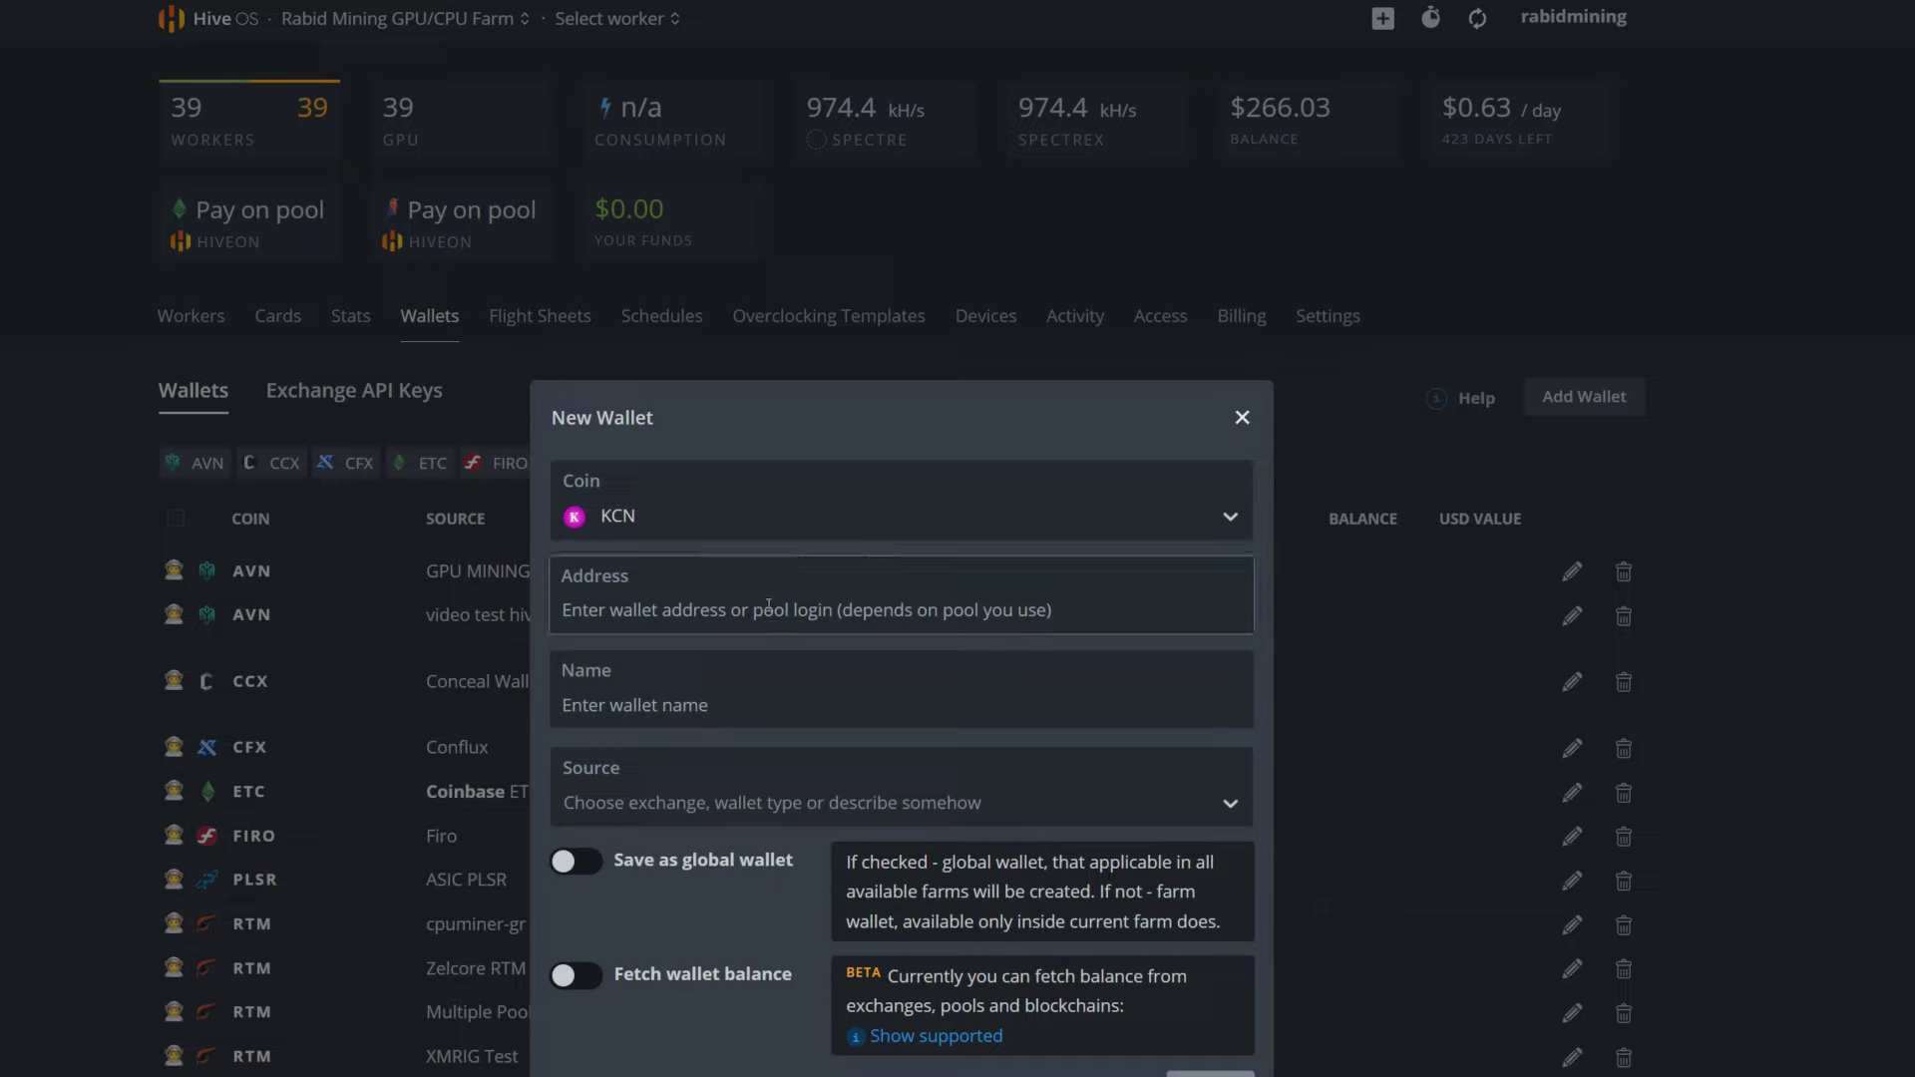
key("ctrl+v")
Name the wallet "Kylacoin Wallet Node" and create it
left_click(688, 706)
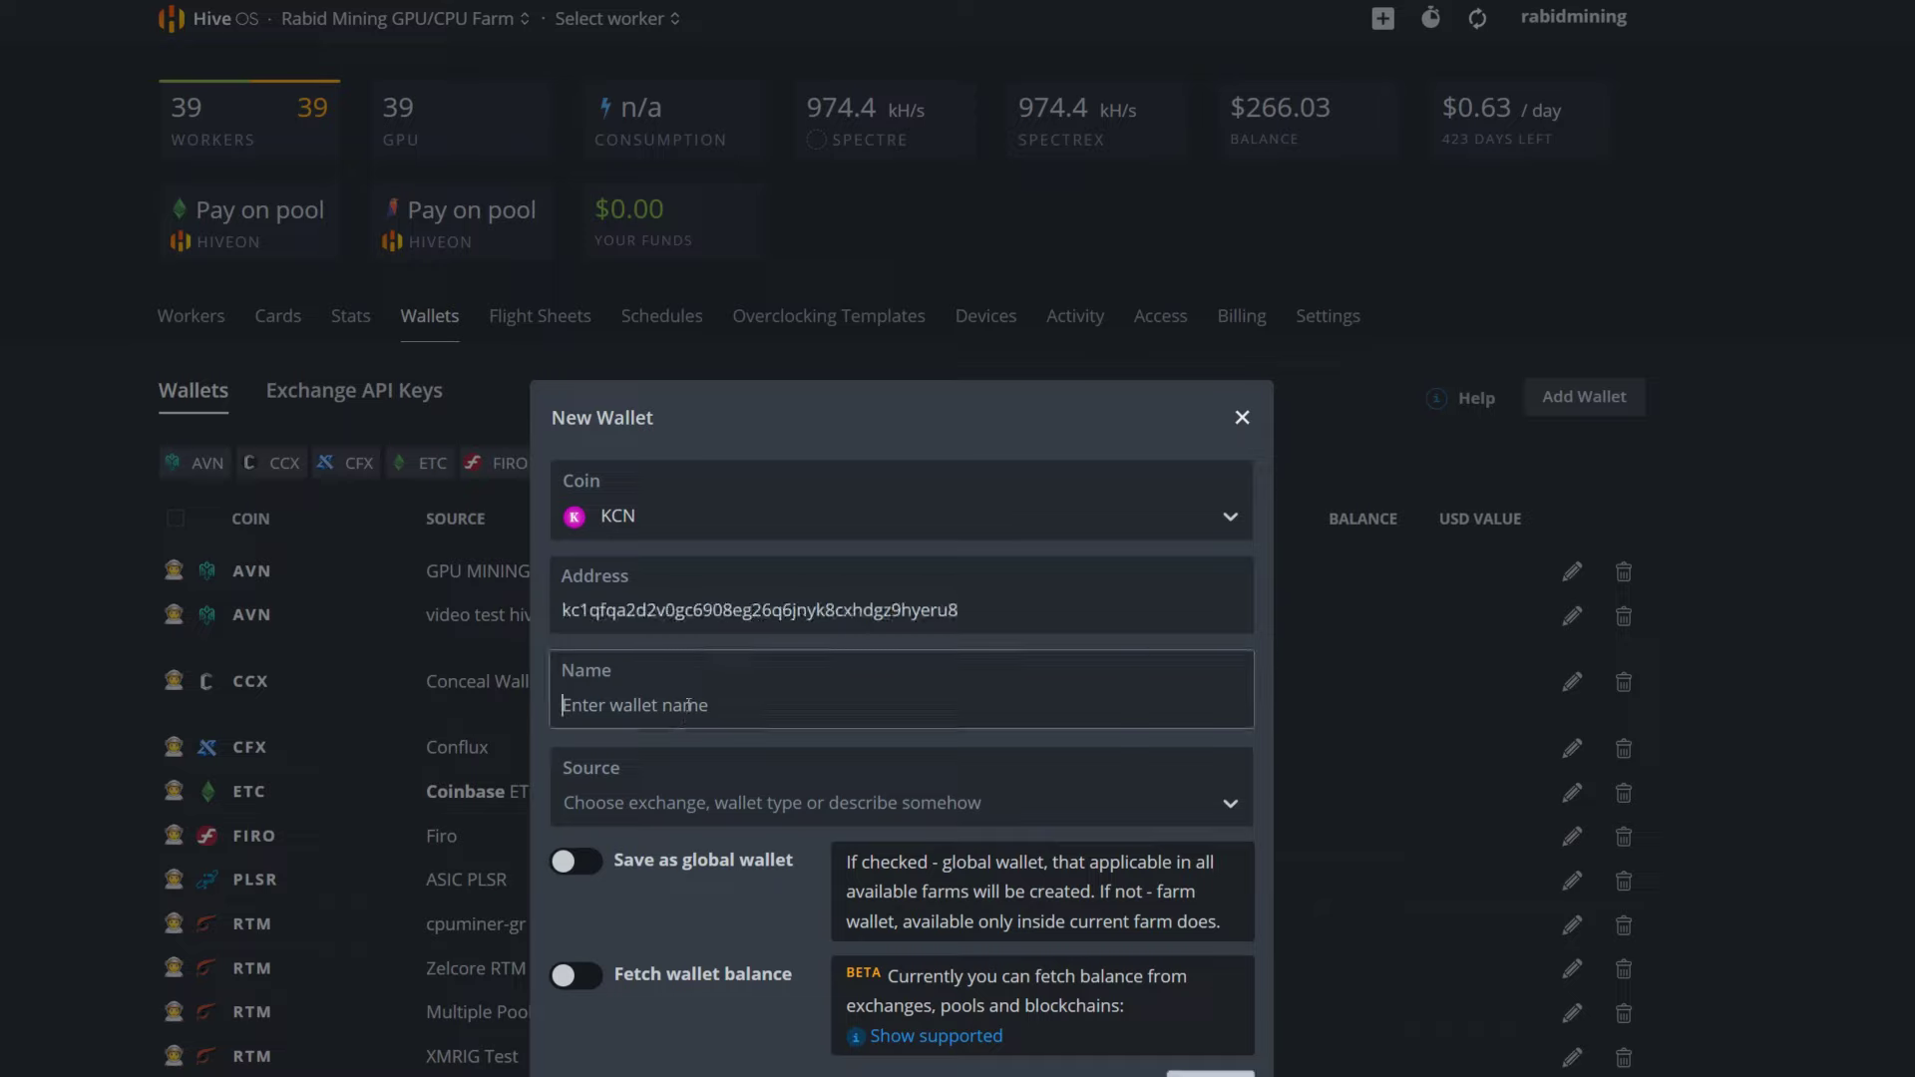
type("Kylacoin Walle")
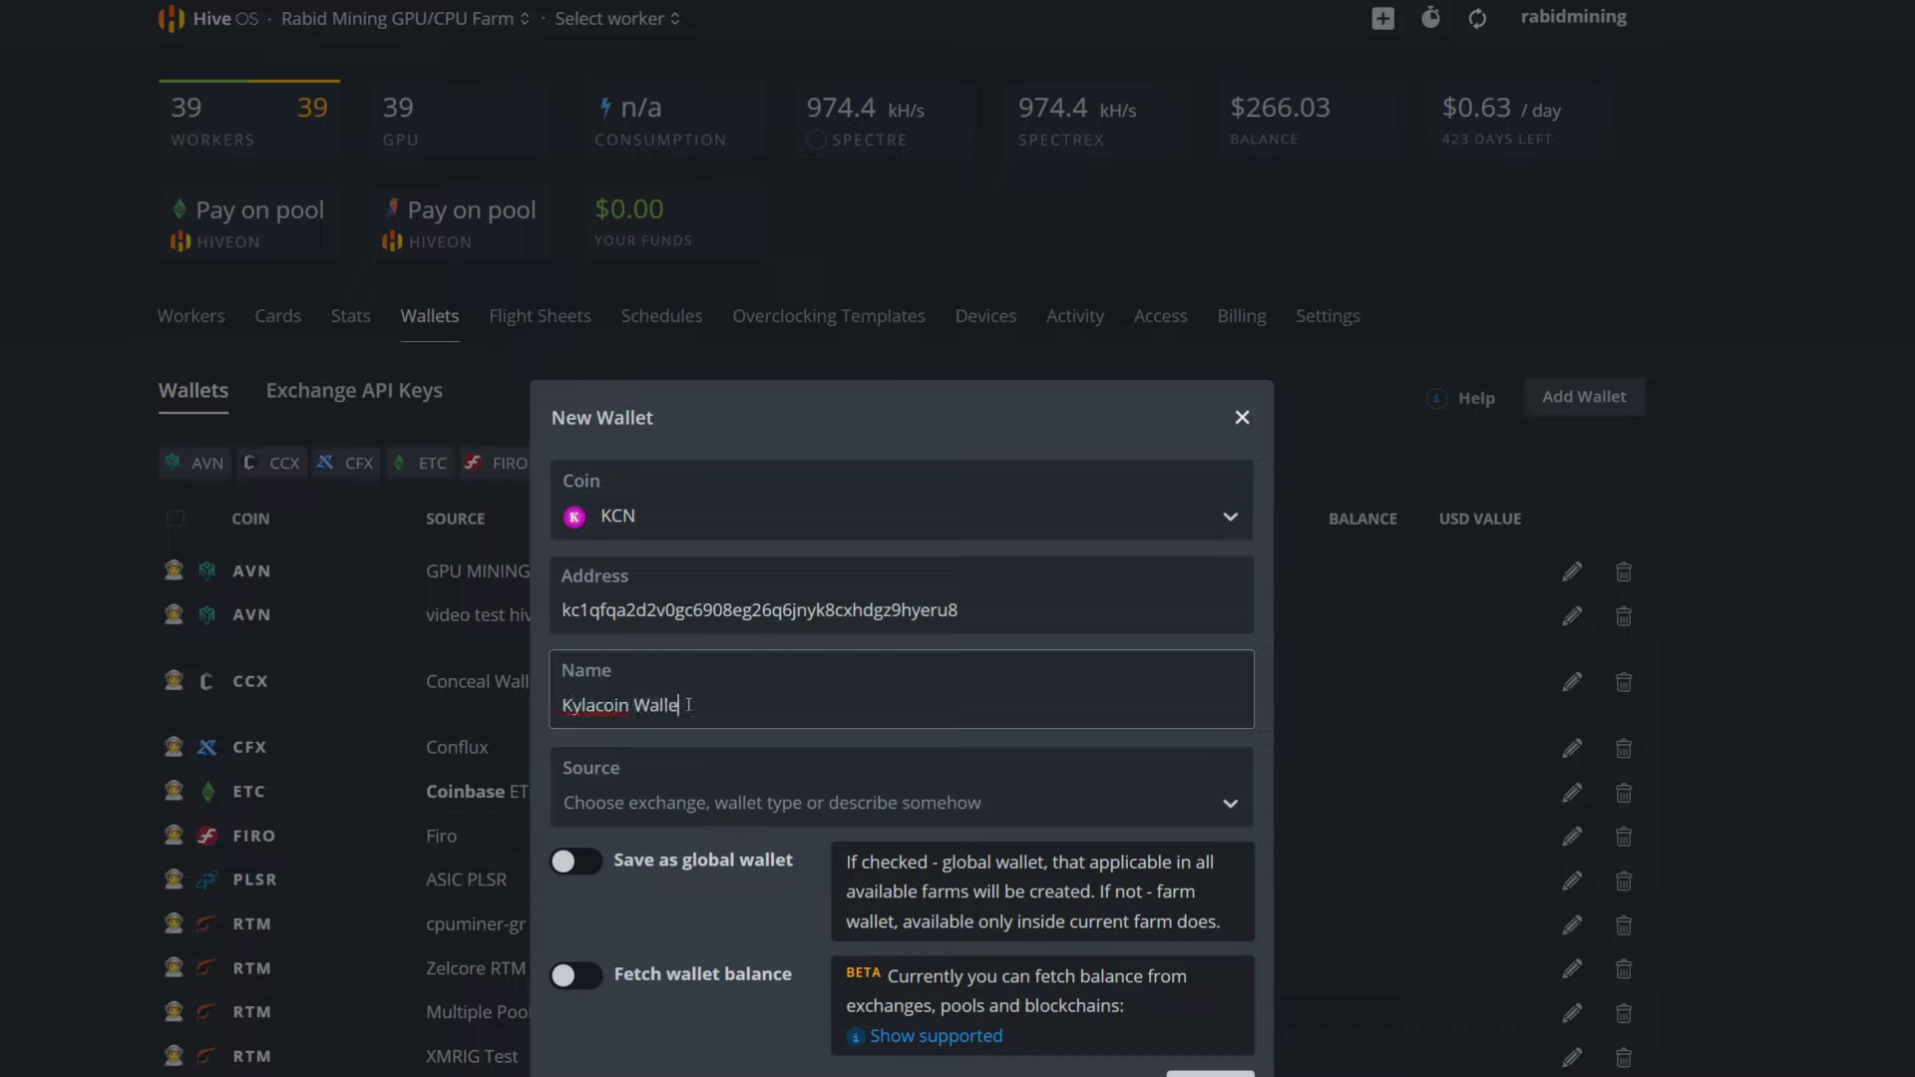
type("t Node")
left_click(1209, 1073)
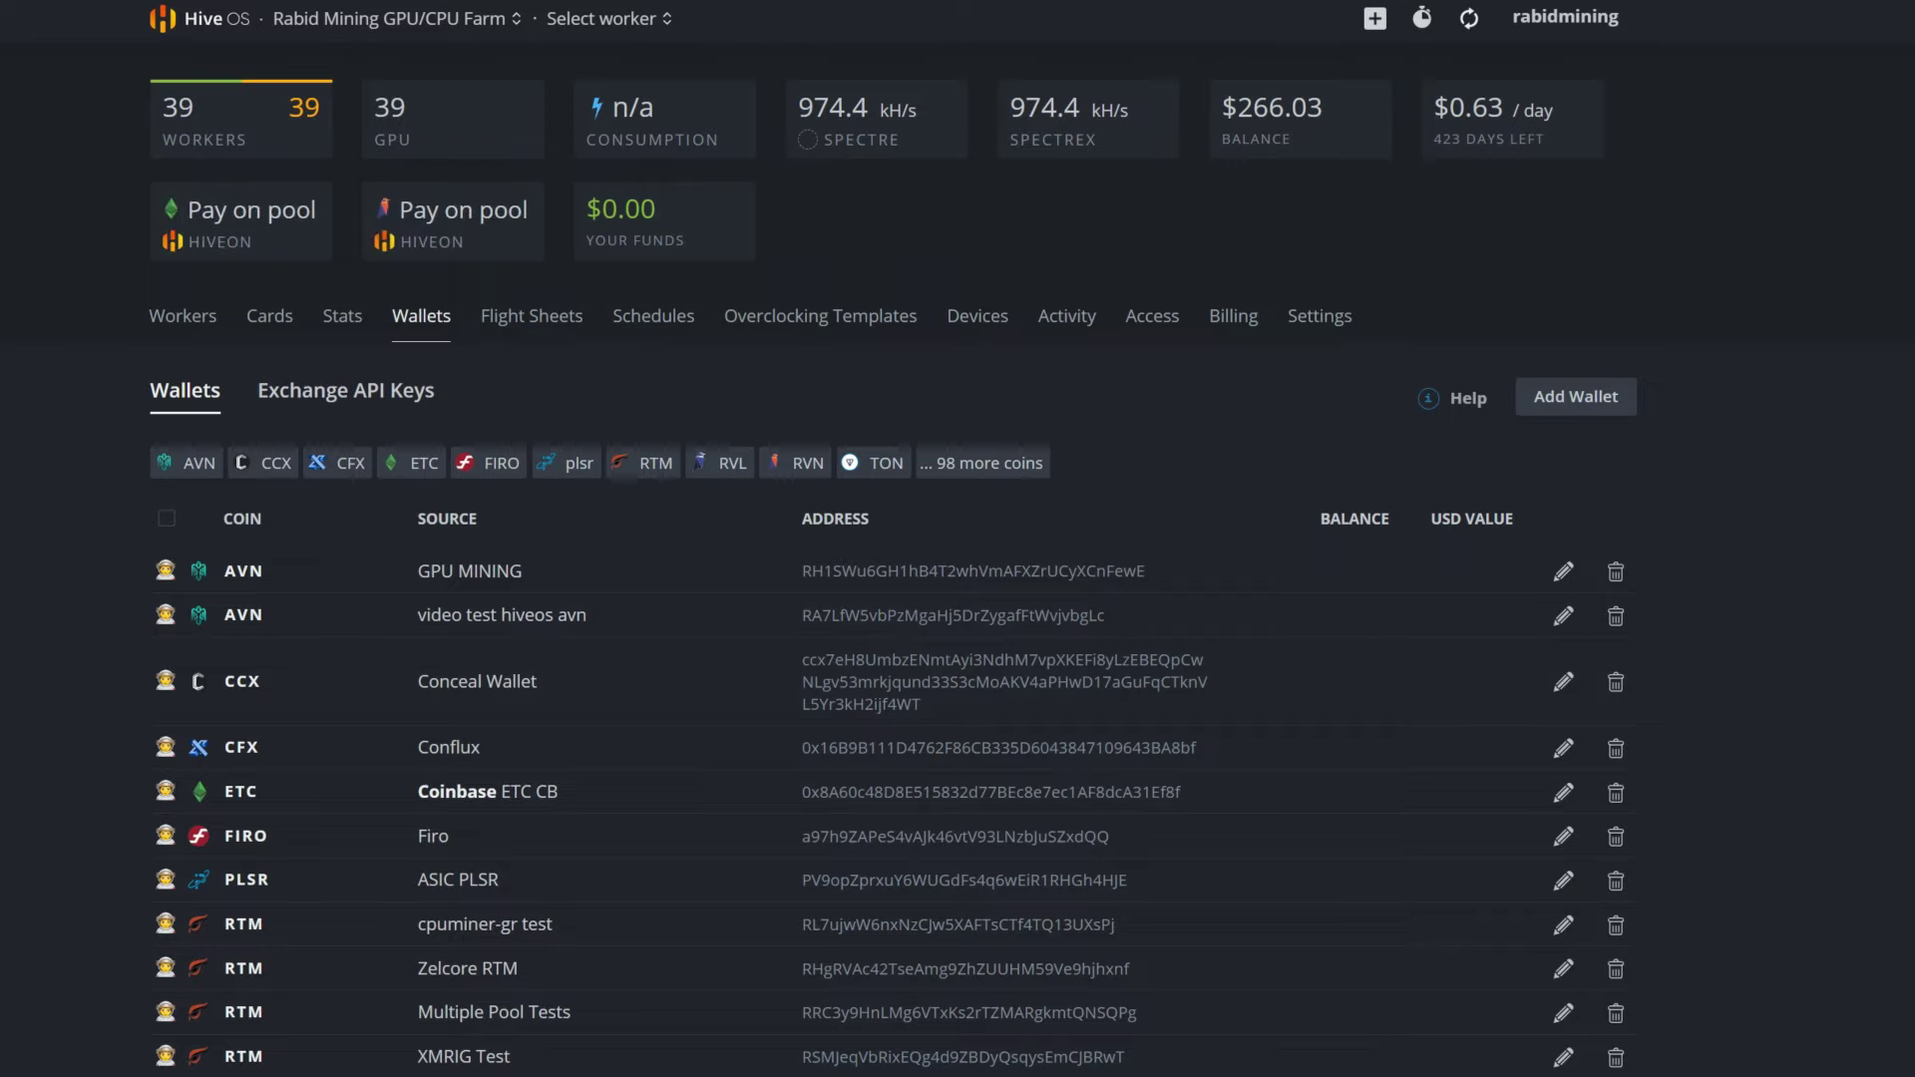
left_click(183, 317)
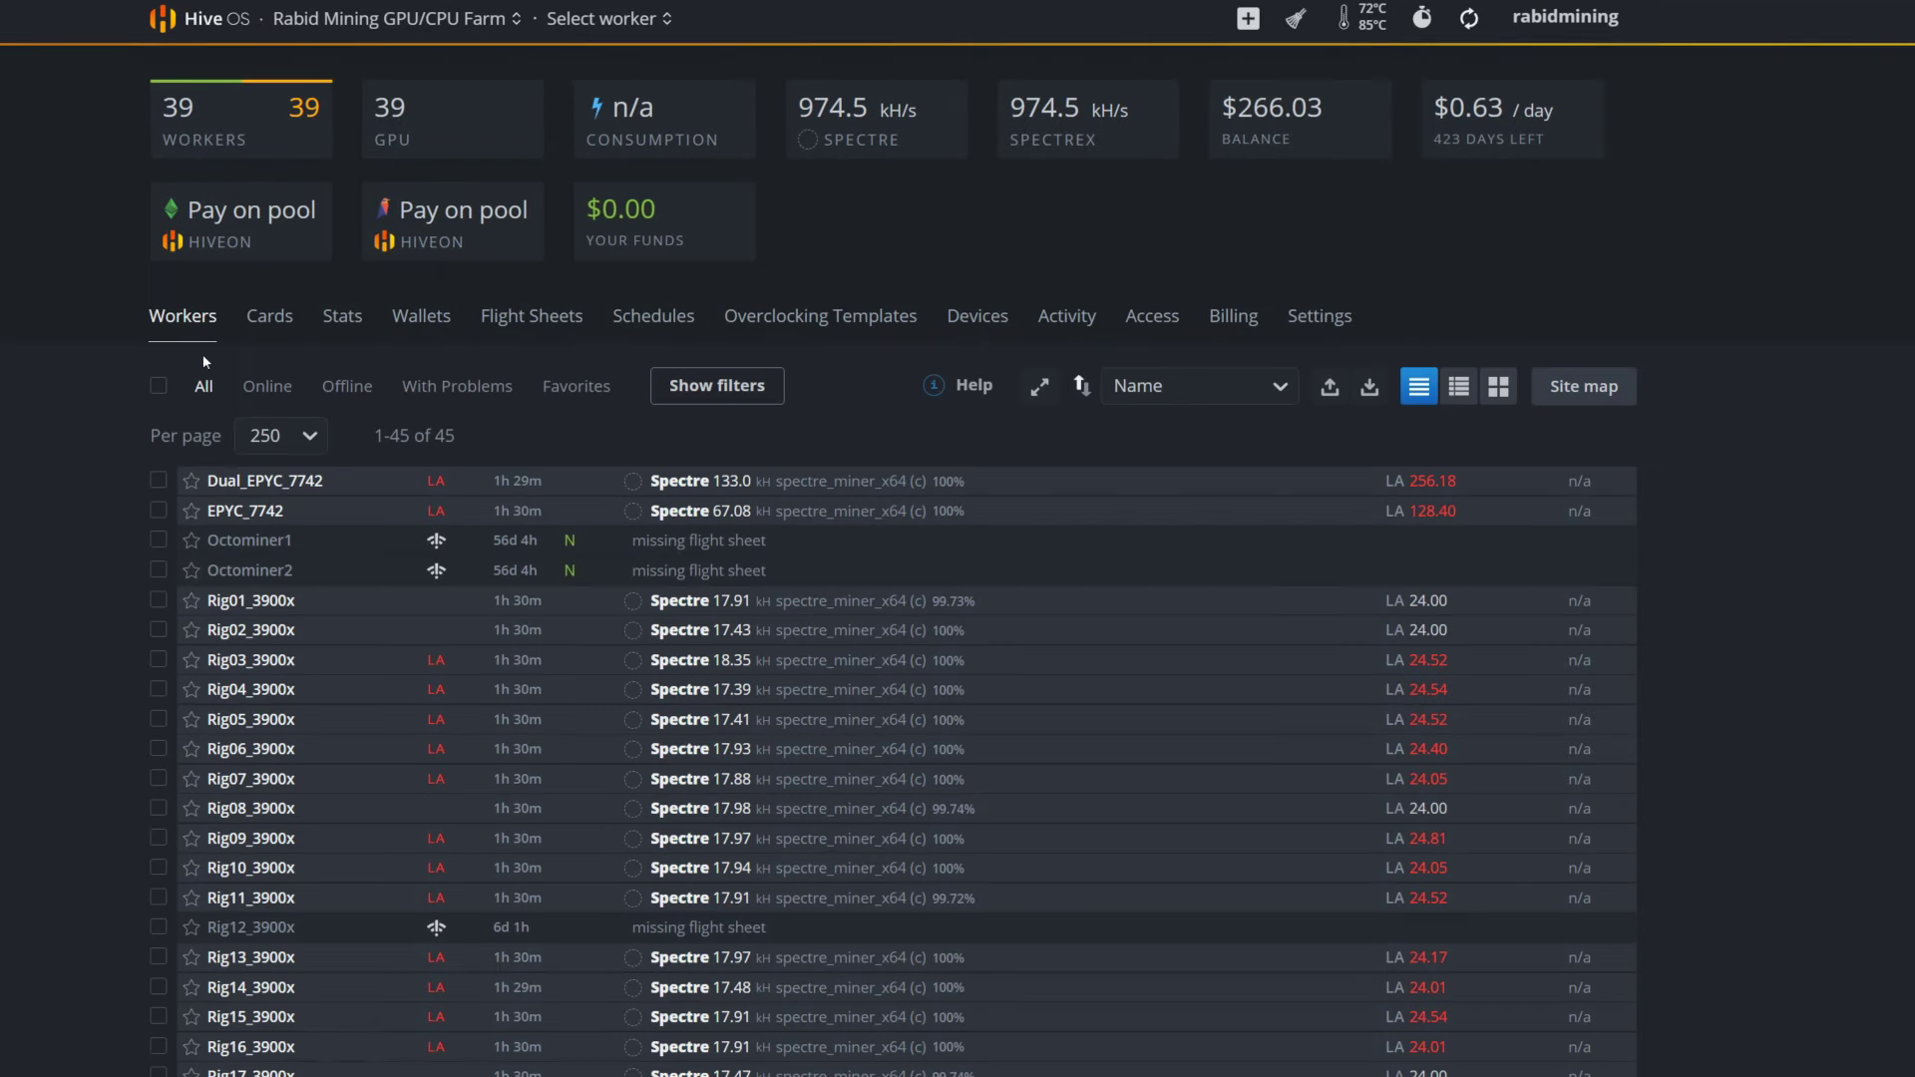
scroll(85, 872, "down", 3)
scroll(86, 872, "up", 3)
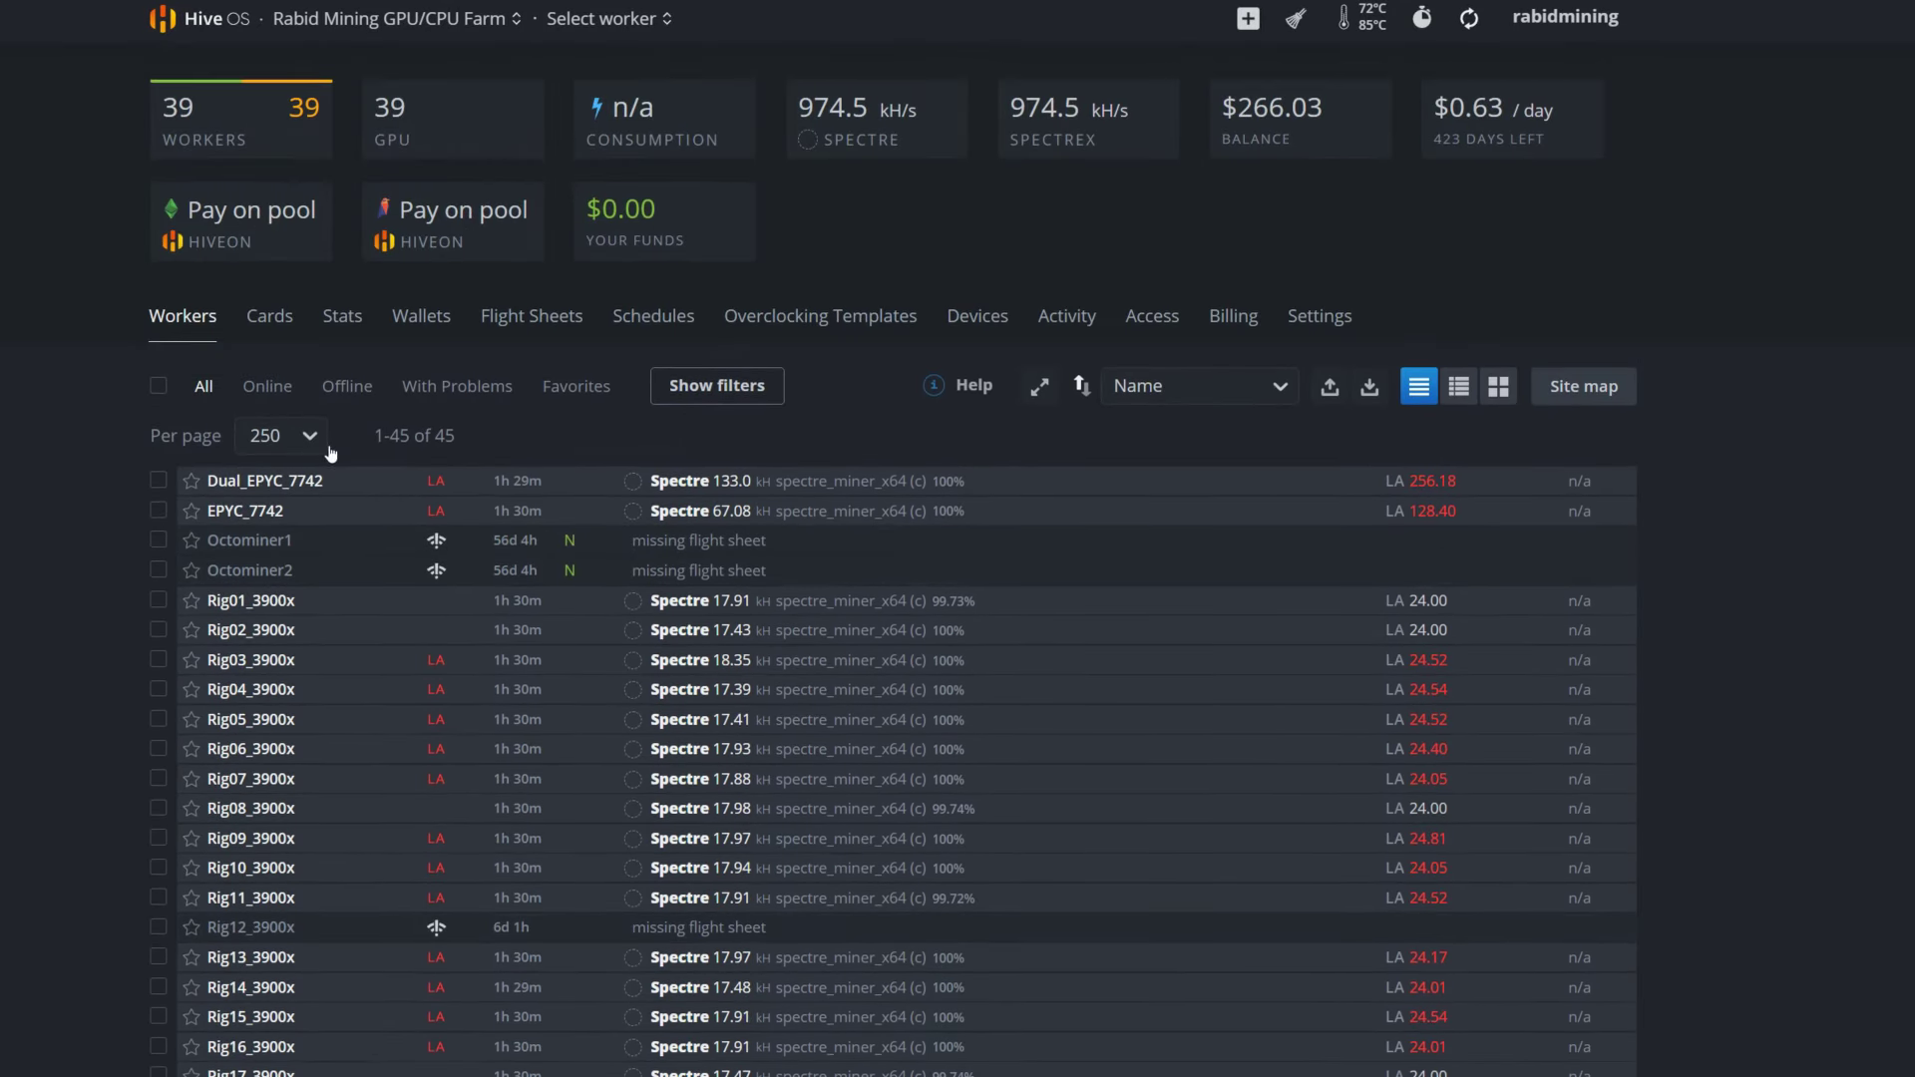
Start a new flight sheet with the coin KCN and the wallet Kylacoin Wallet Node
left_click(519, 317)
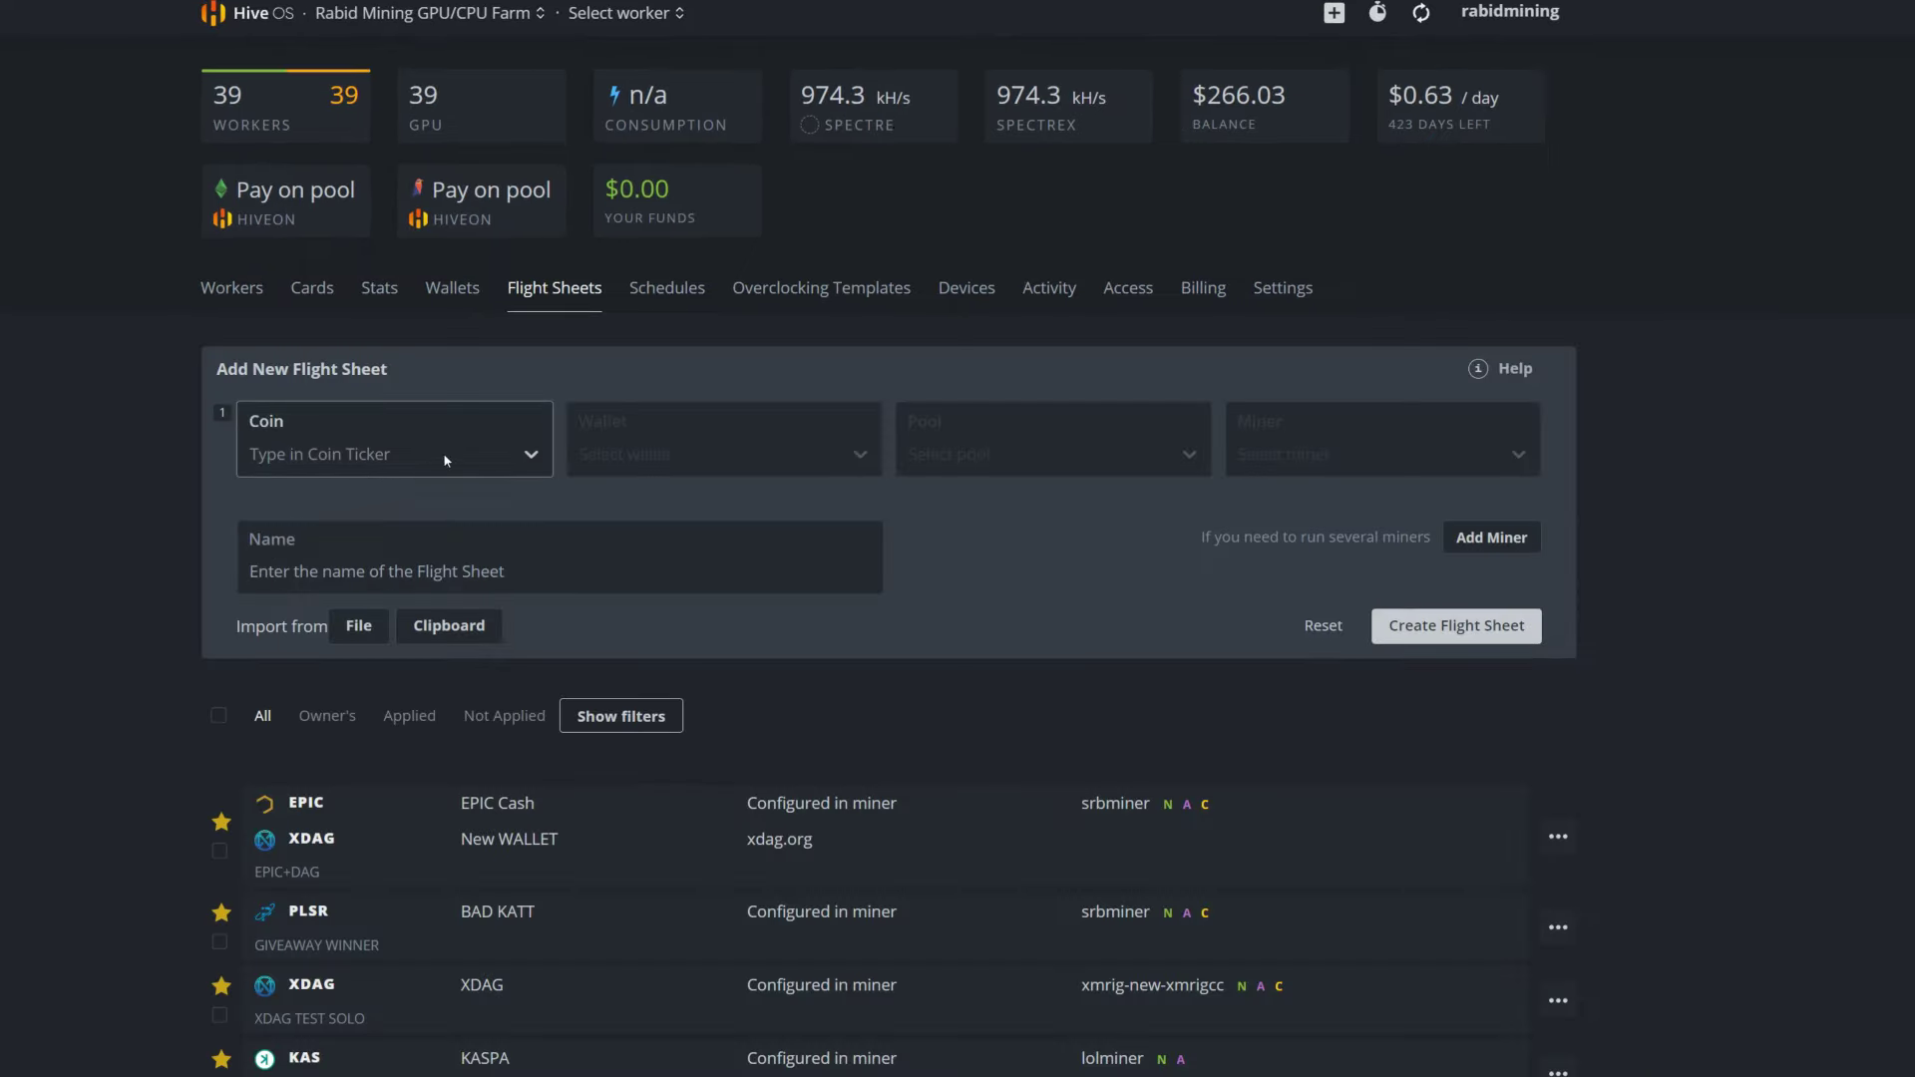
left_click(445, 460)
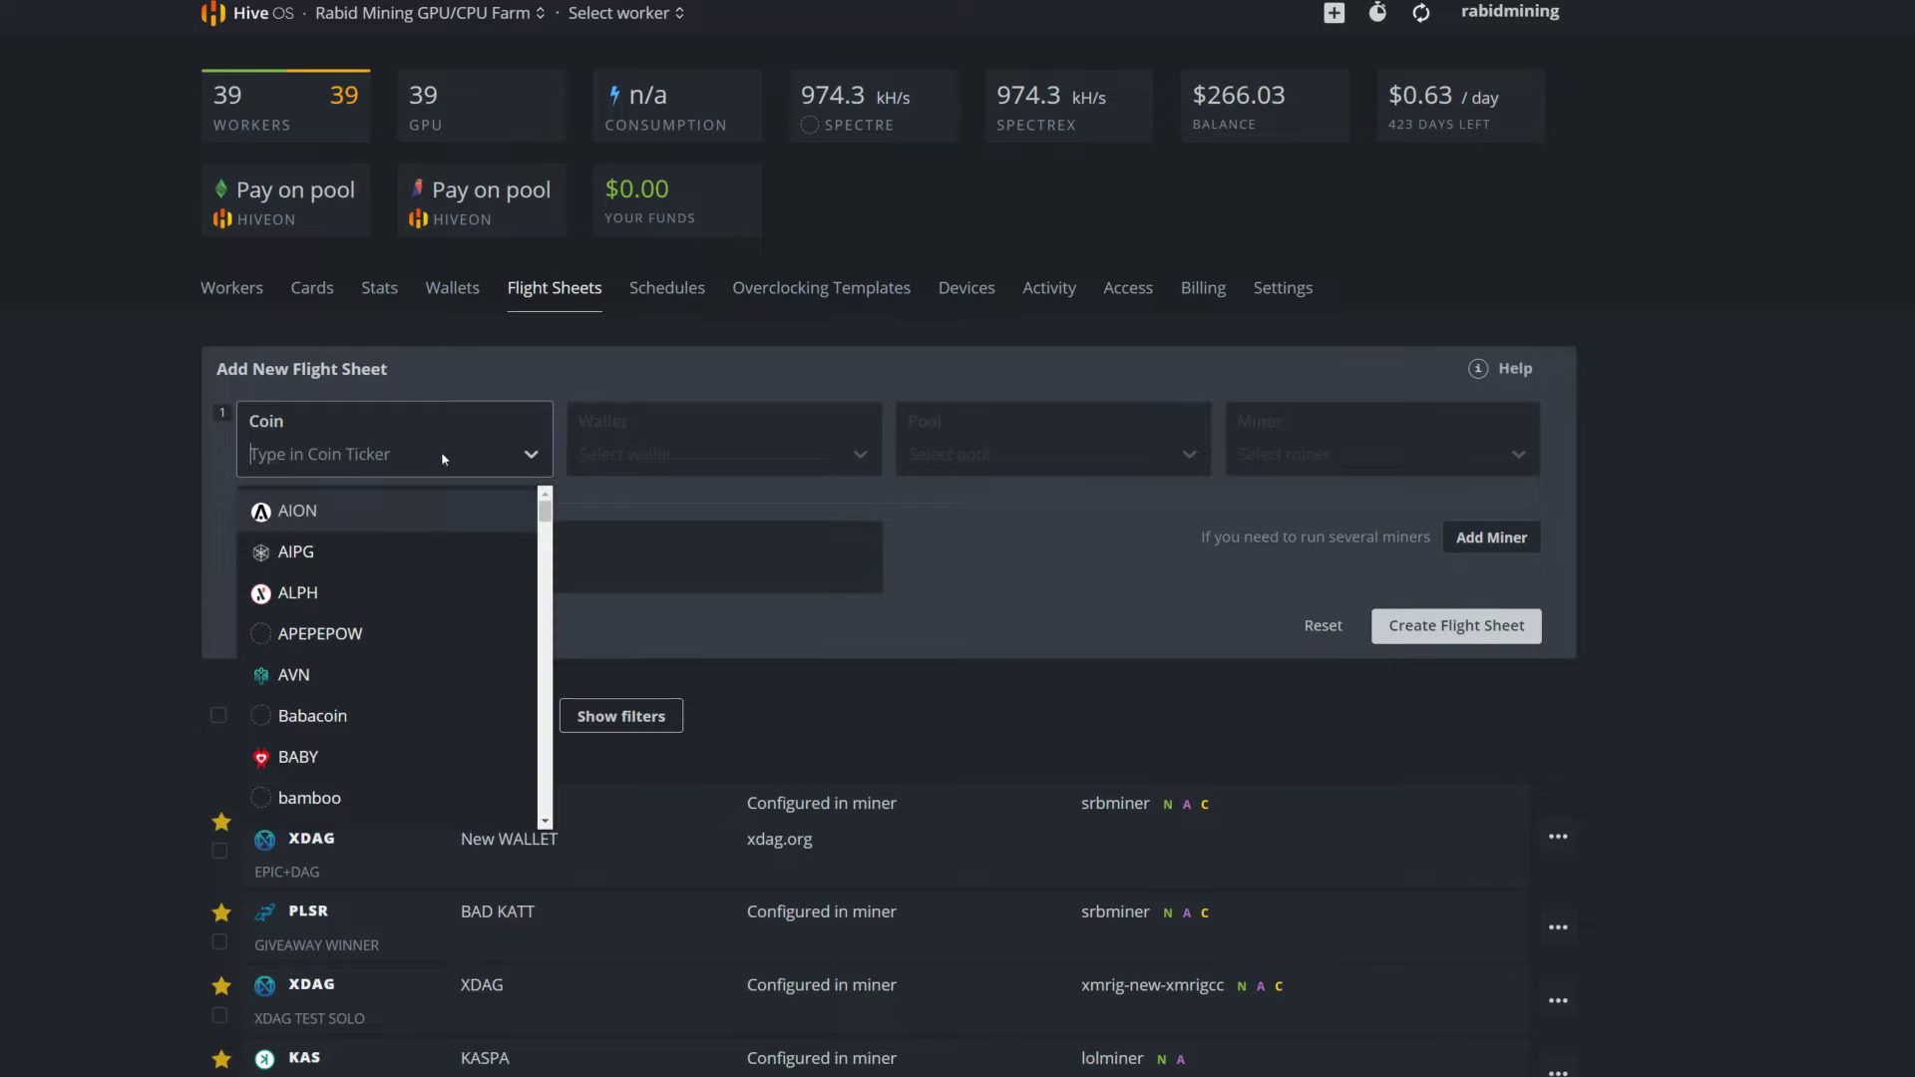
type("kcn")
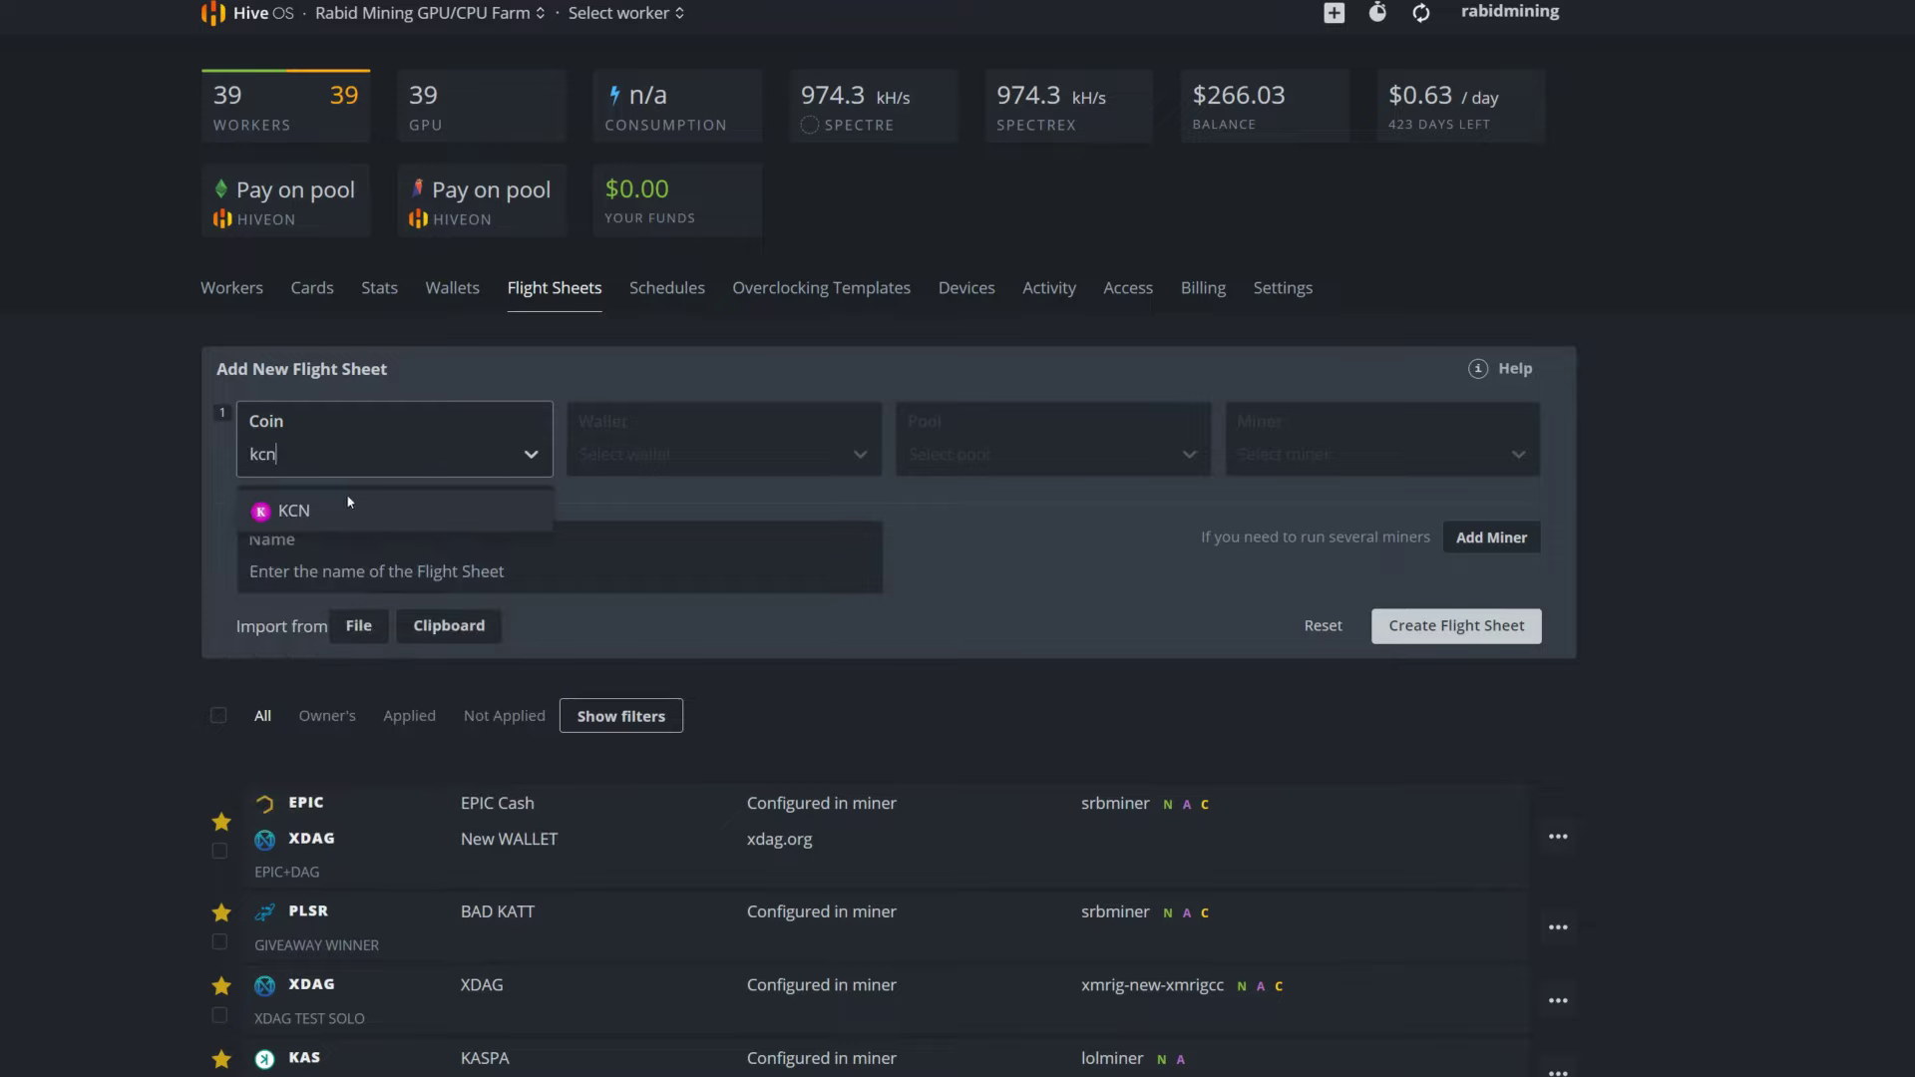
left_click(333, 506)
left_click(653, 463)
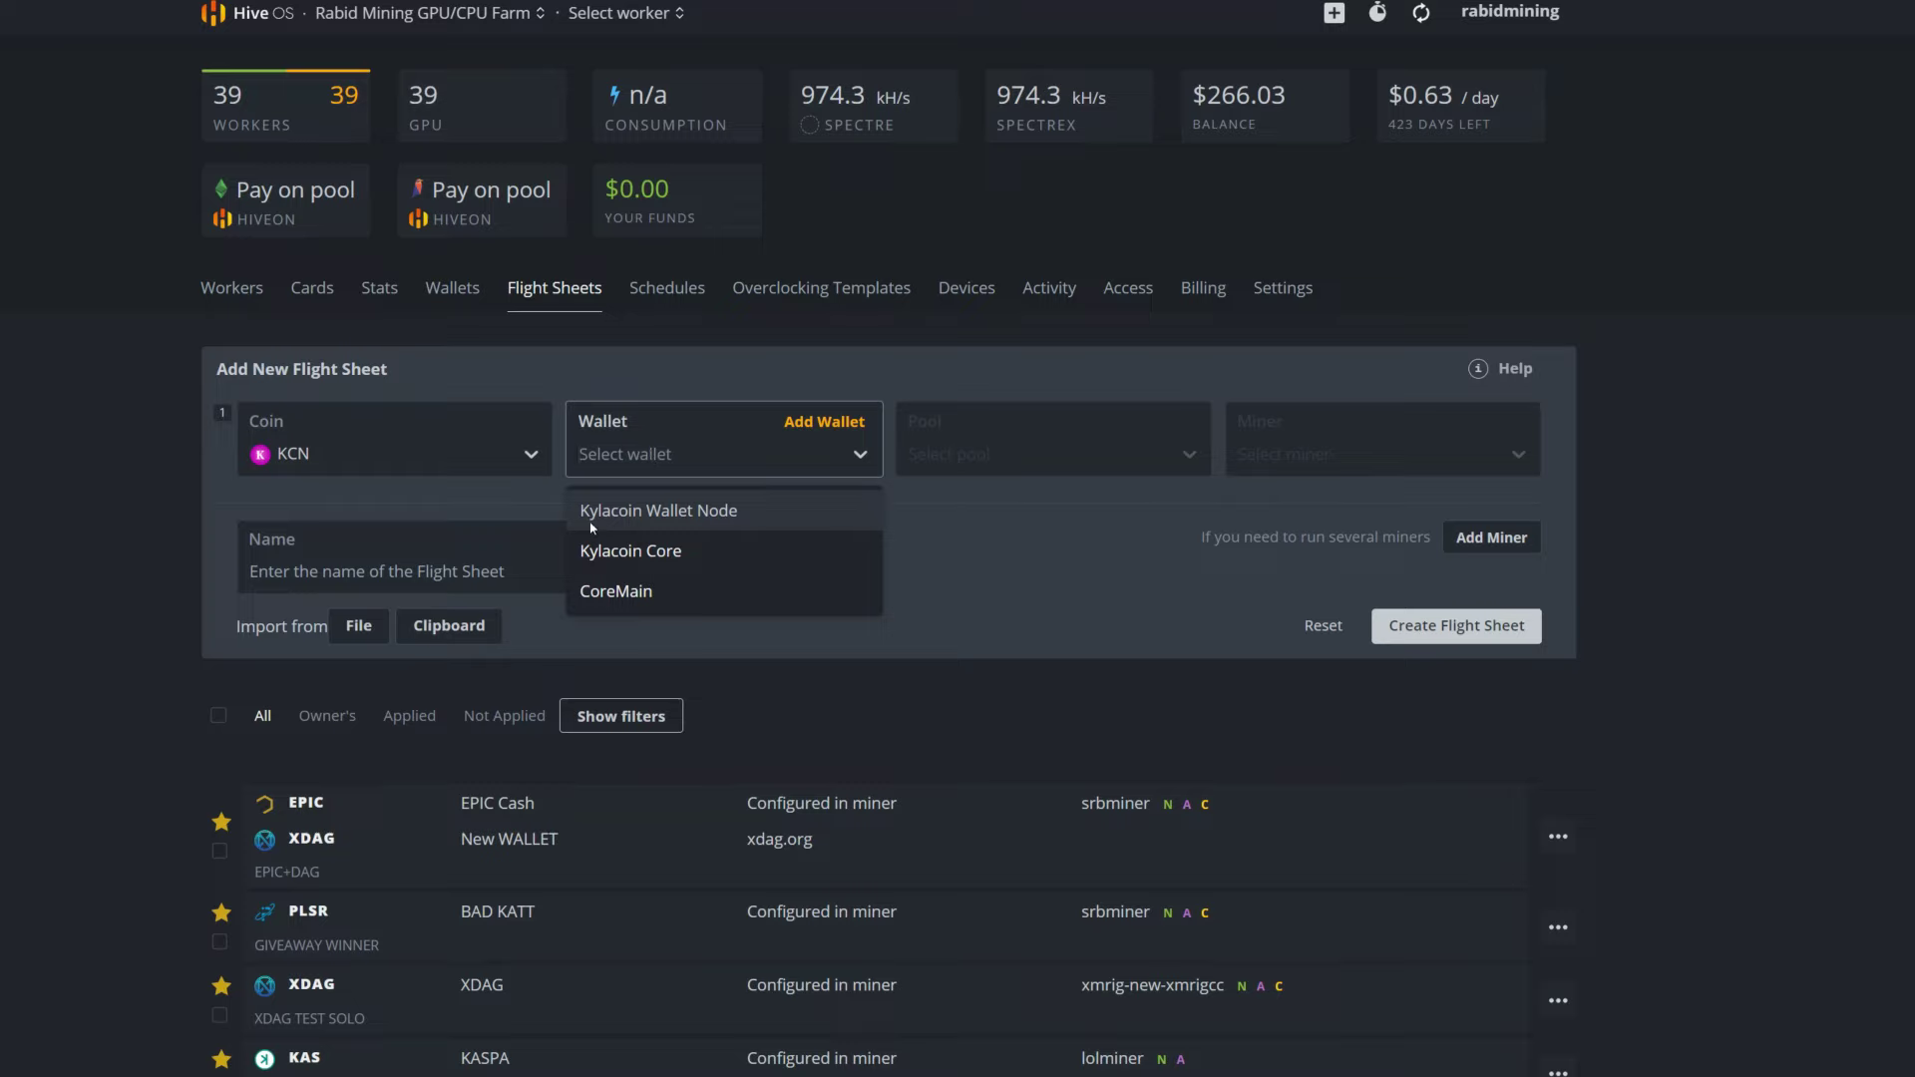
left_click(673, 513)
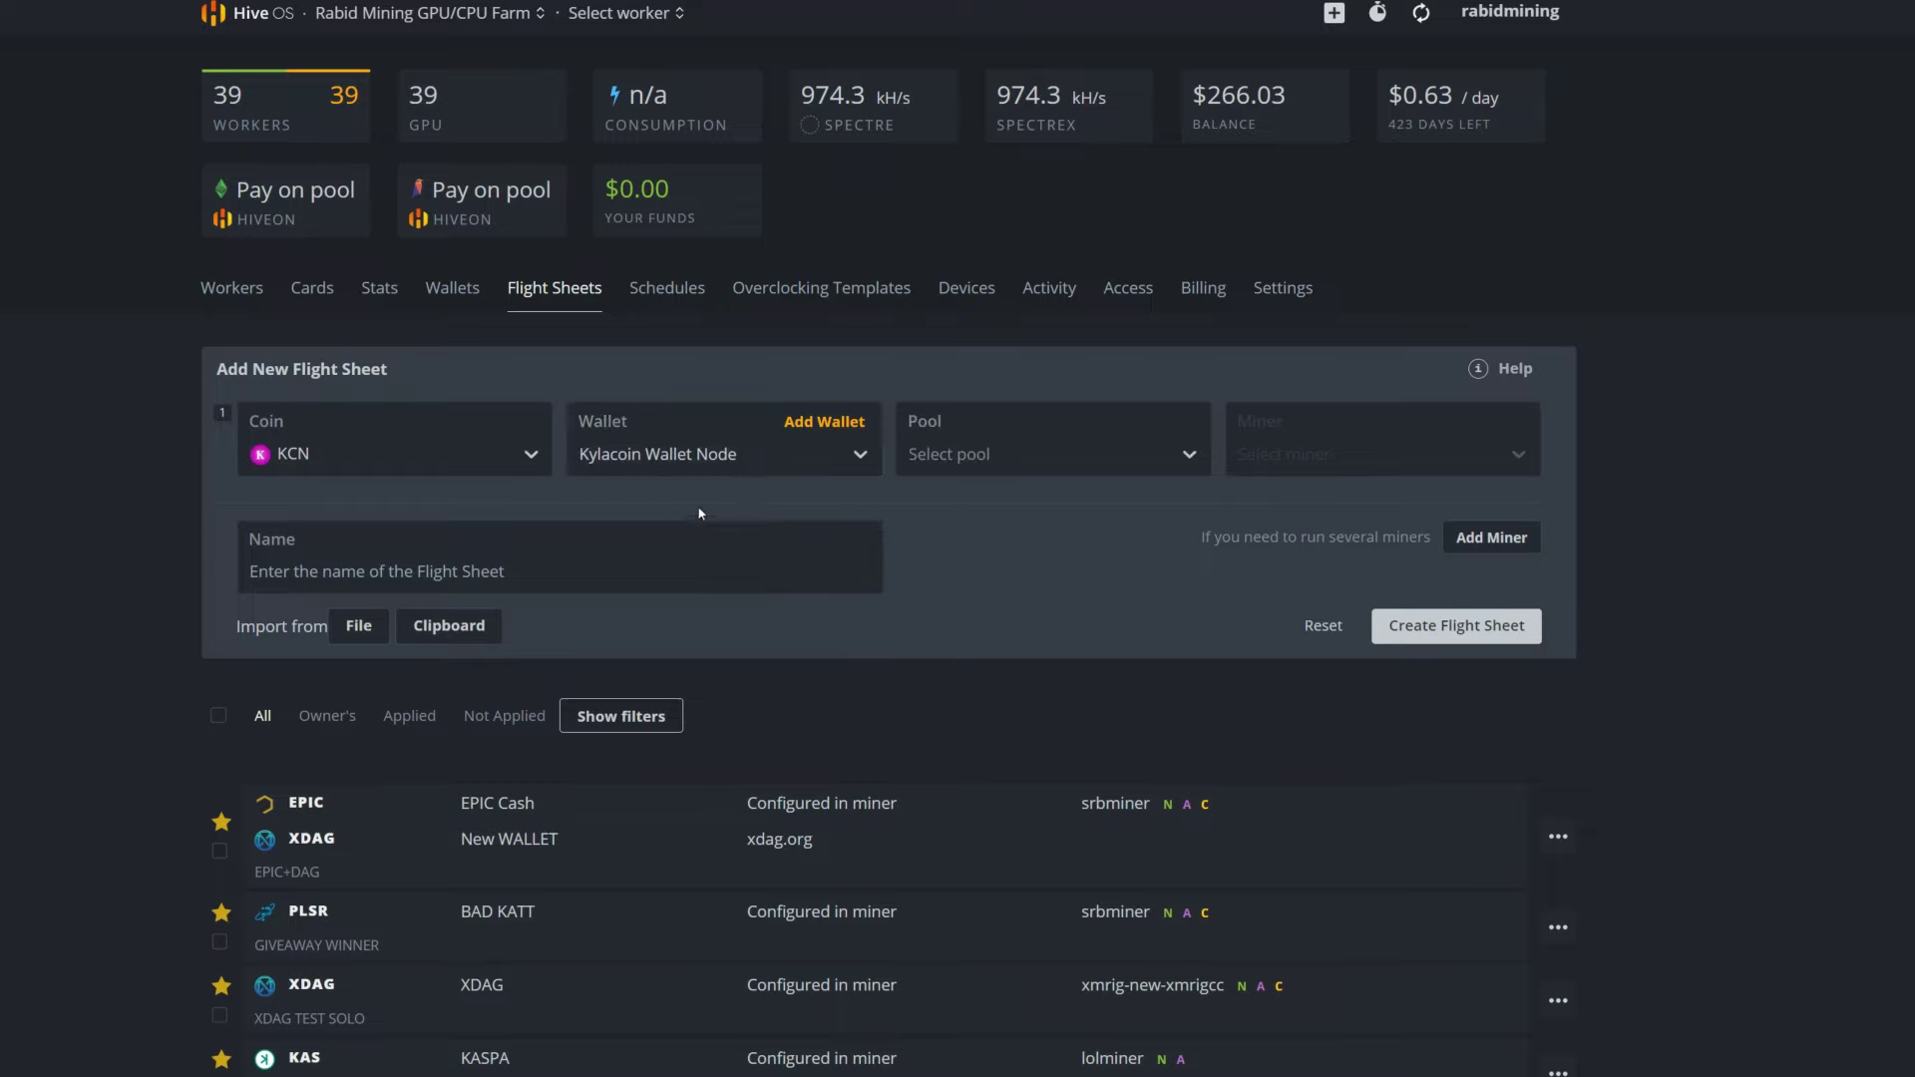
Set the flight sheet's pool to Configure in miner and its miner to SRBMiner-MULTI
left_click(991, 456)
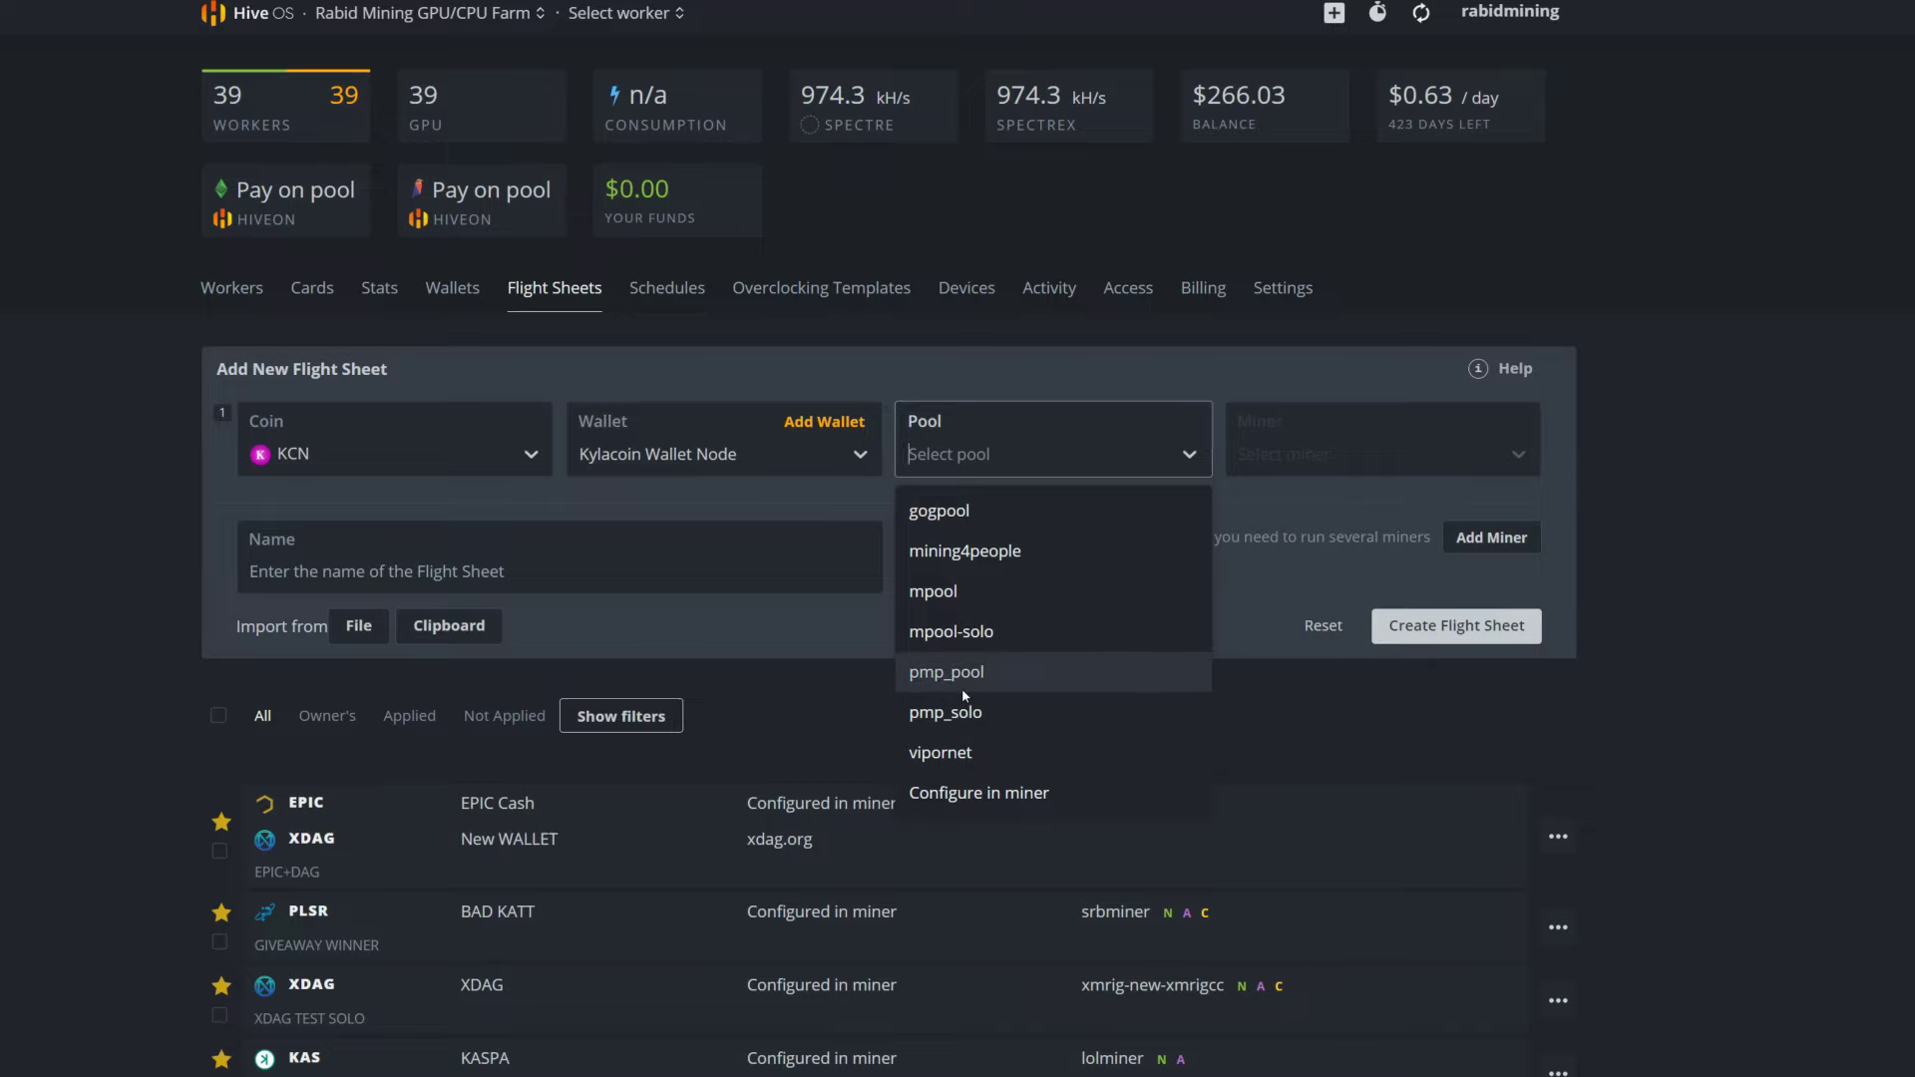
left_click(982, 793)
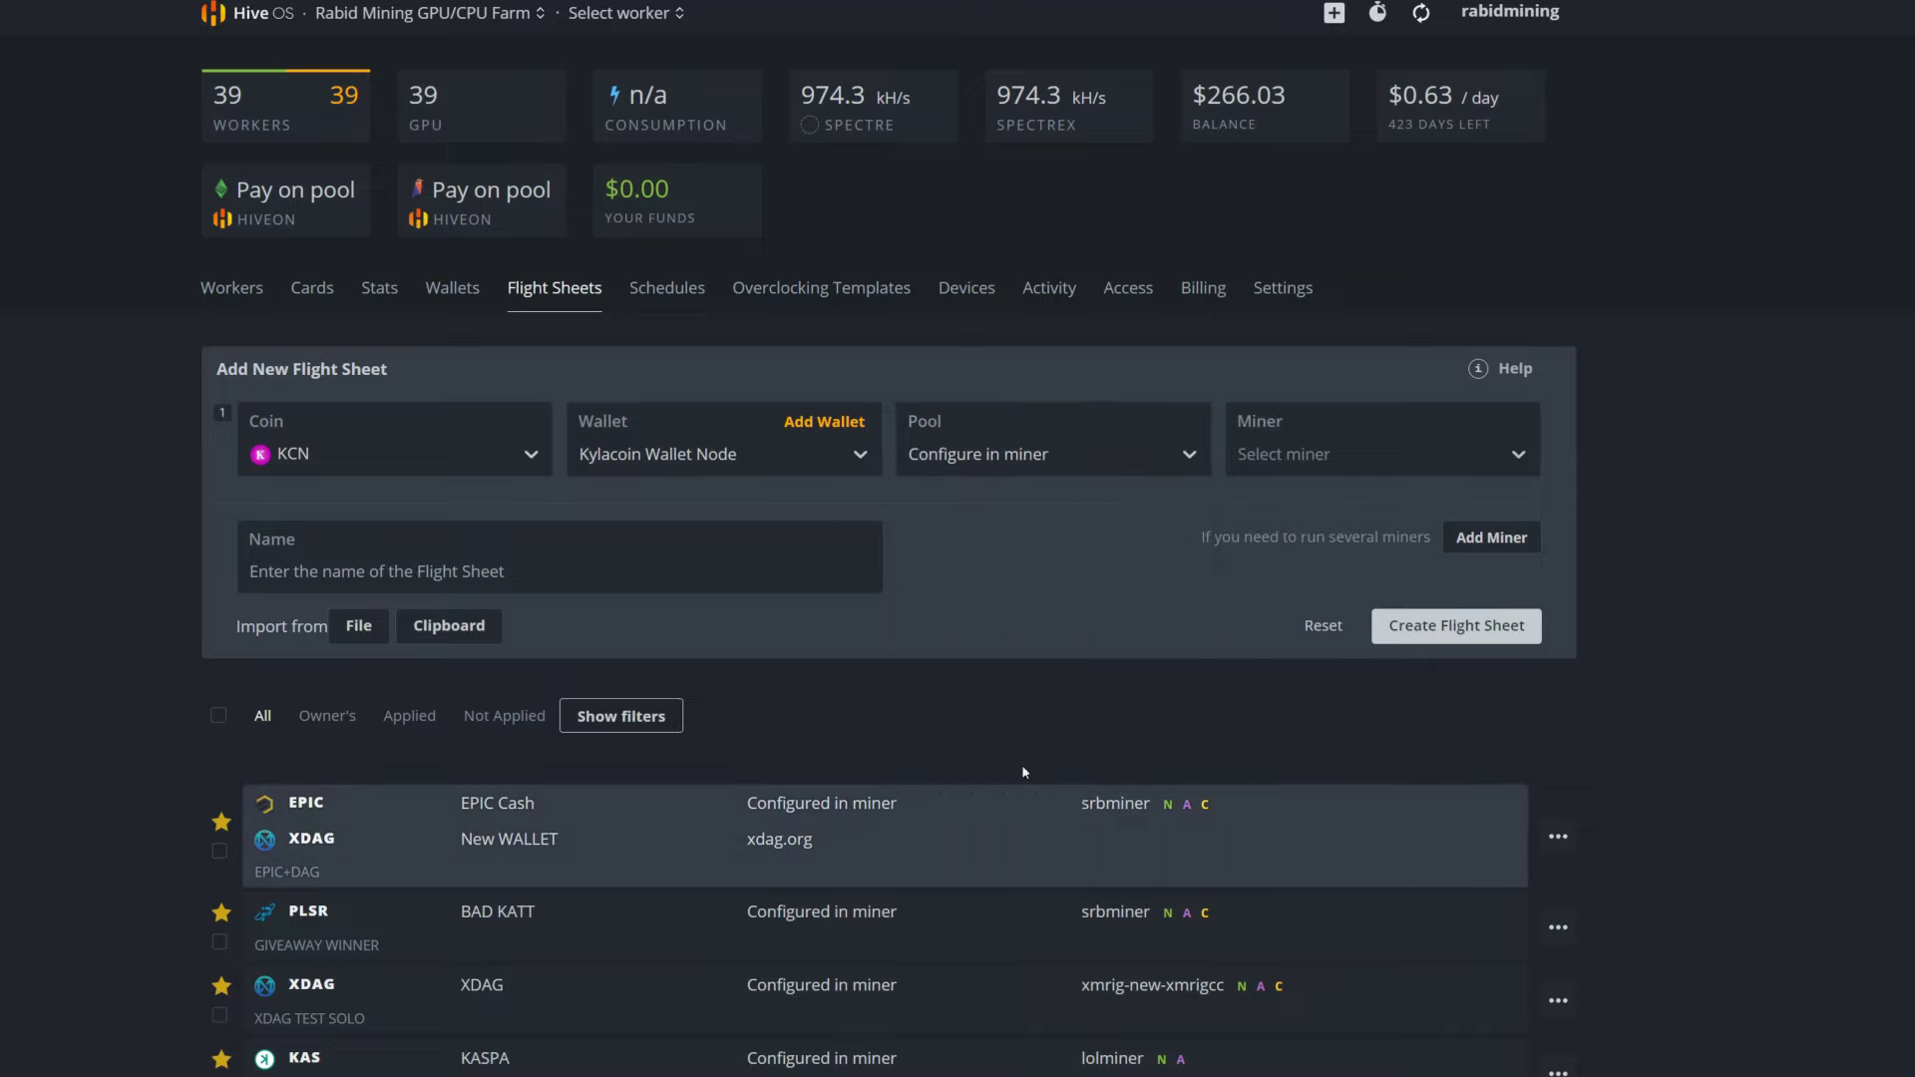
left_click(1303, 458)
type("srb")
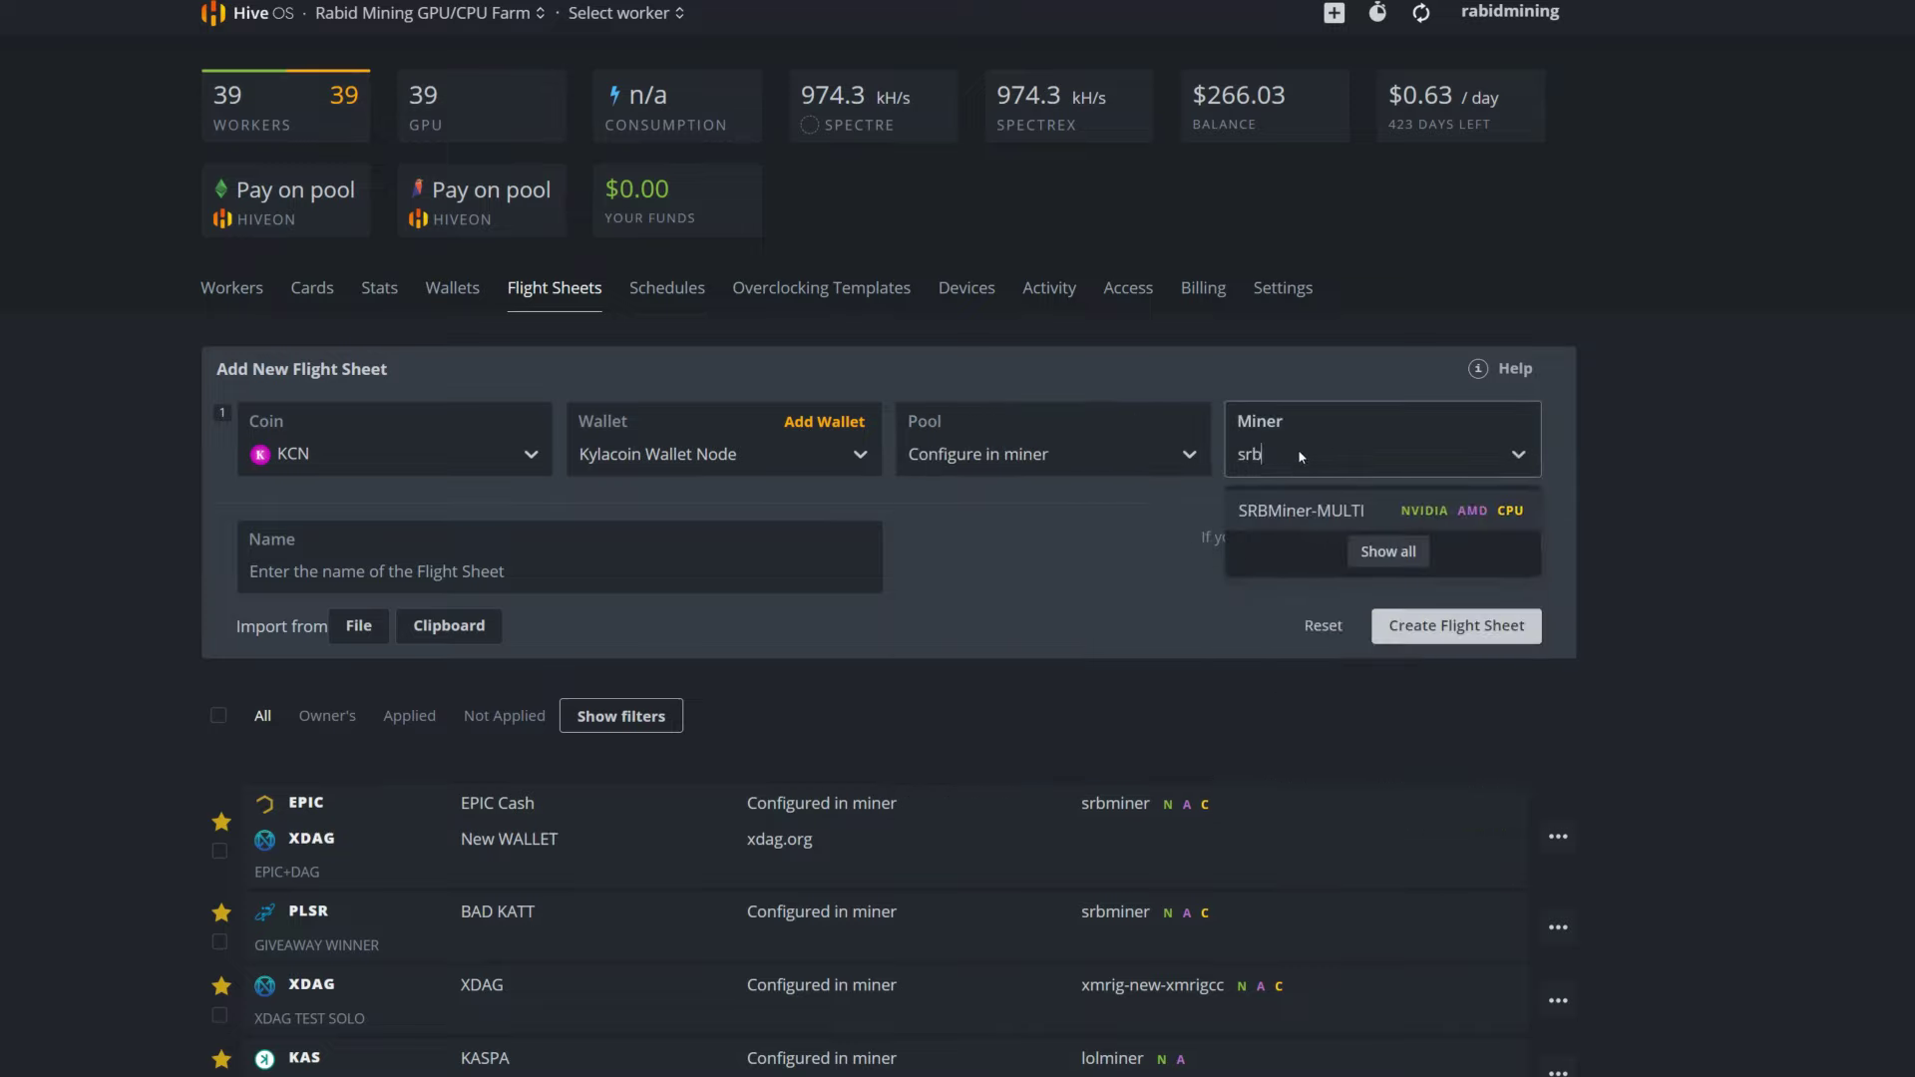
left_click(1281, 526)
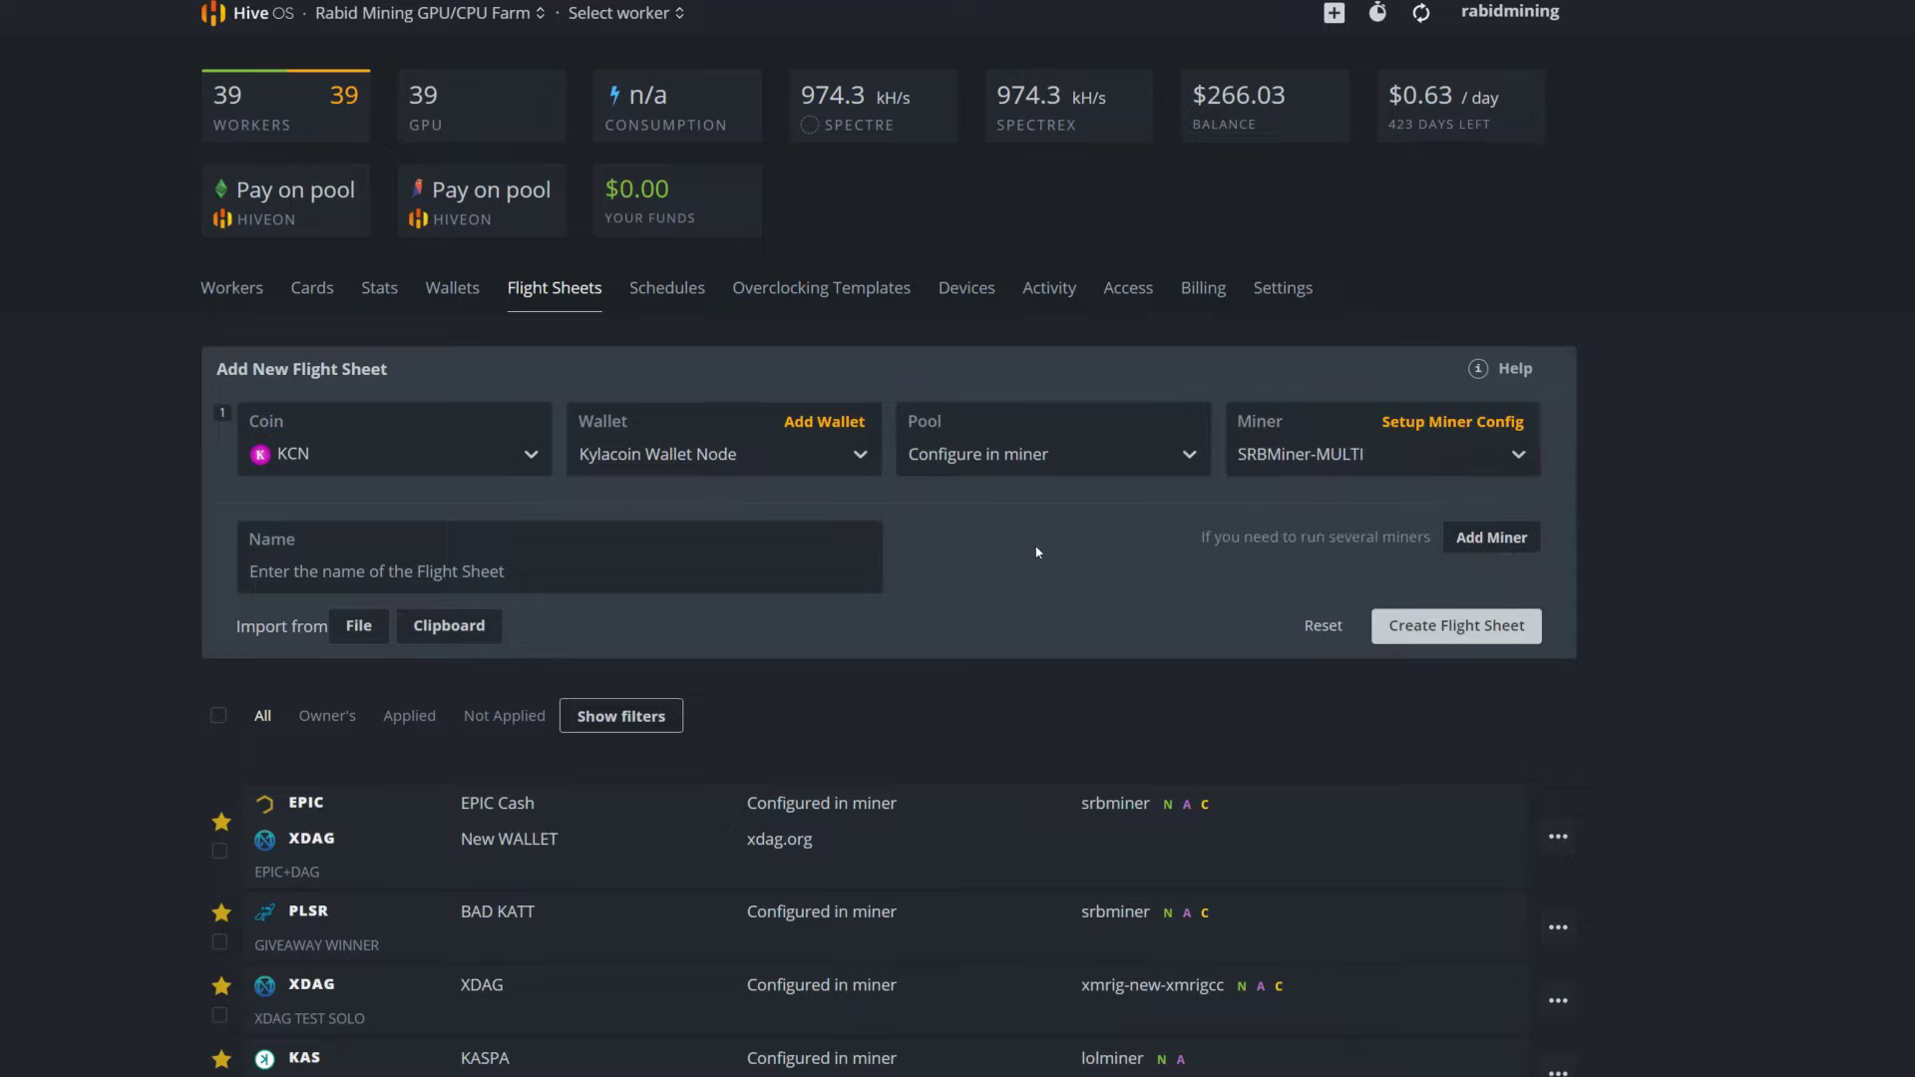
Name the flight sheet "KCN+Lyncoin Merge Mining"
left_click(482, 571)
type("KCN")
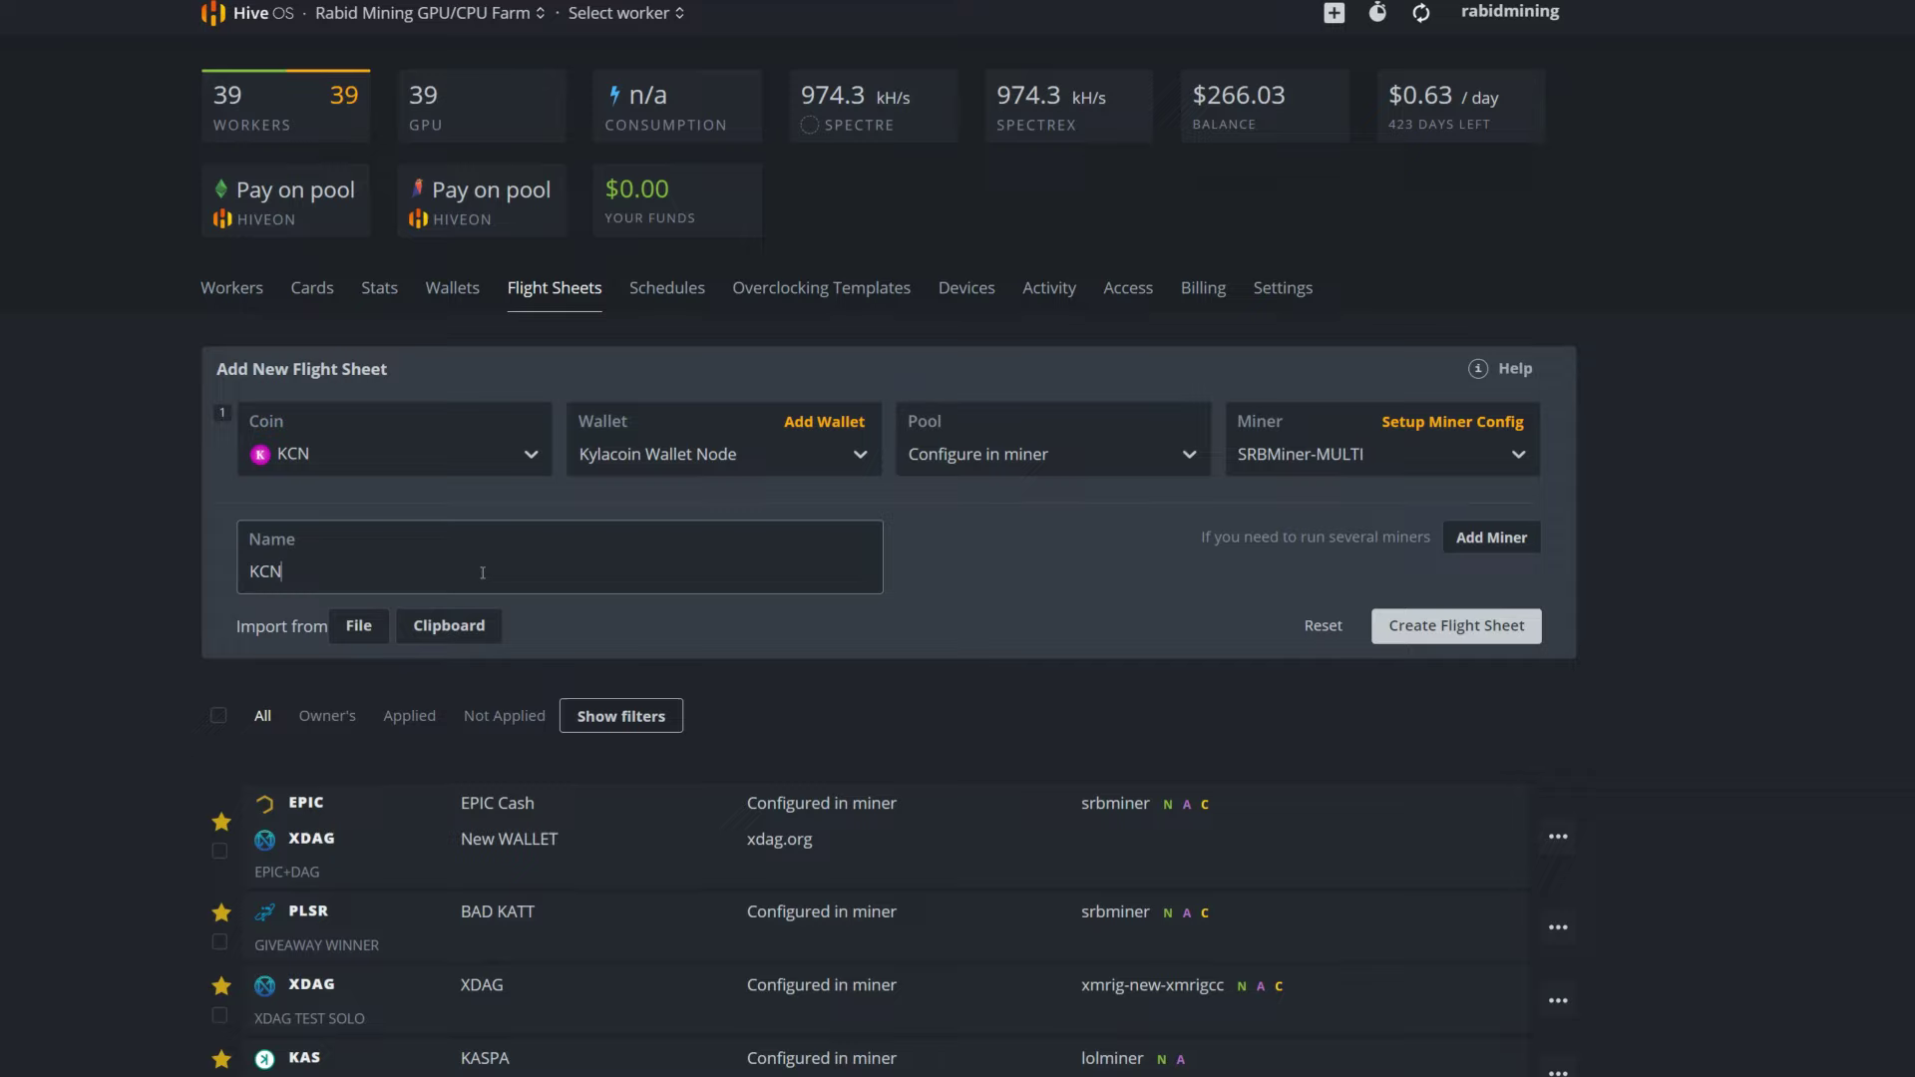
type("+Lyncoin Merge Mining")
In the SRBMiner-MULTI configuration, set the first coin's hash algorithm to flex and insert the %WAL% template as the wallet
left_click(1416, 423)
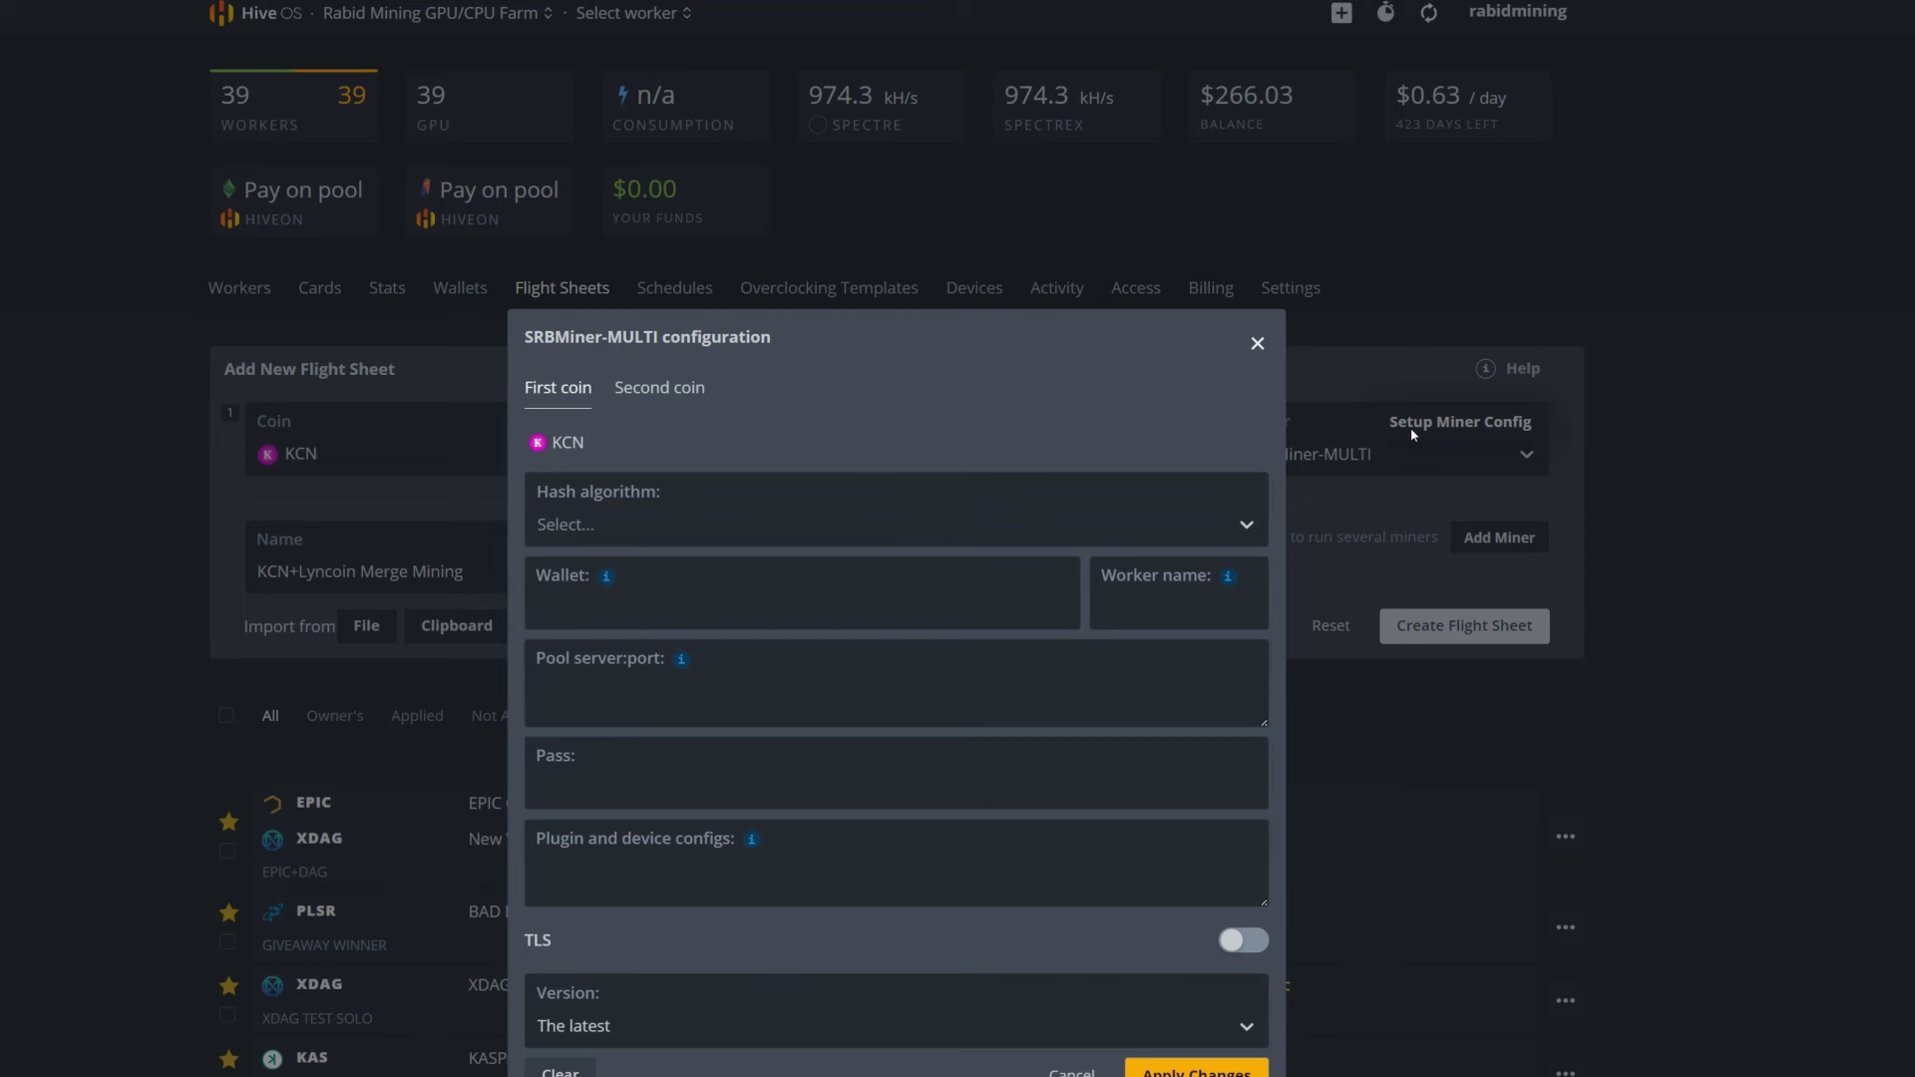
left_click(752, 529)
type("flex")
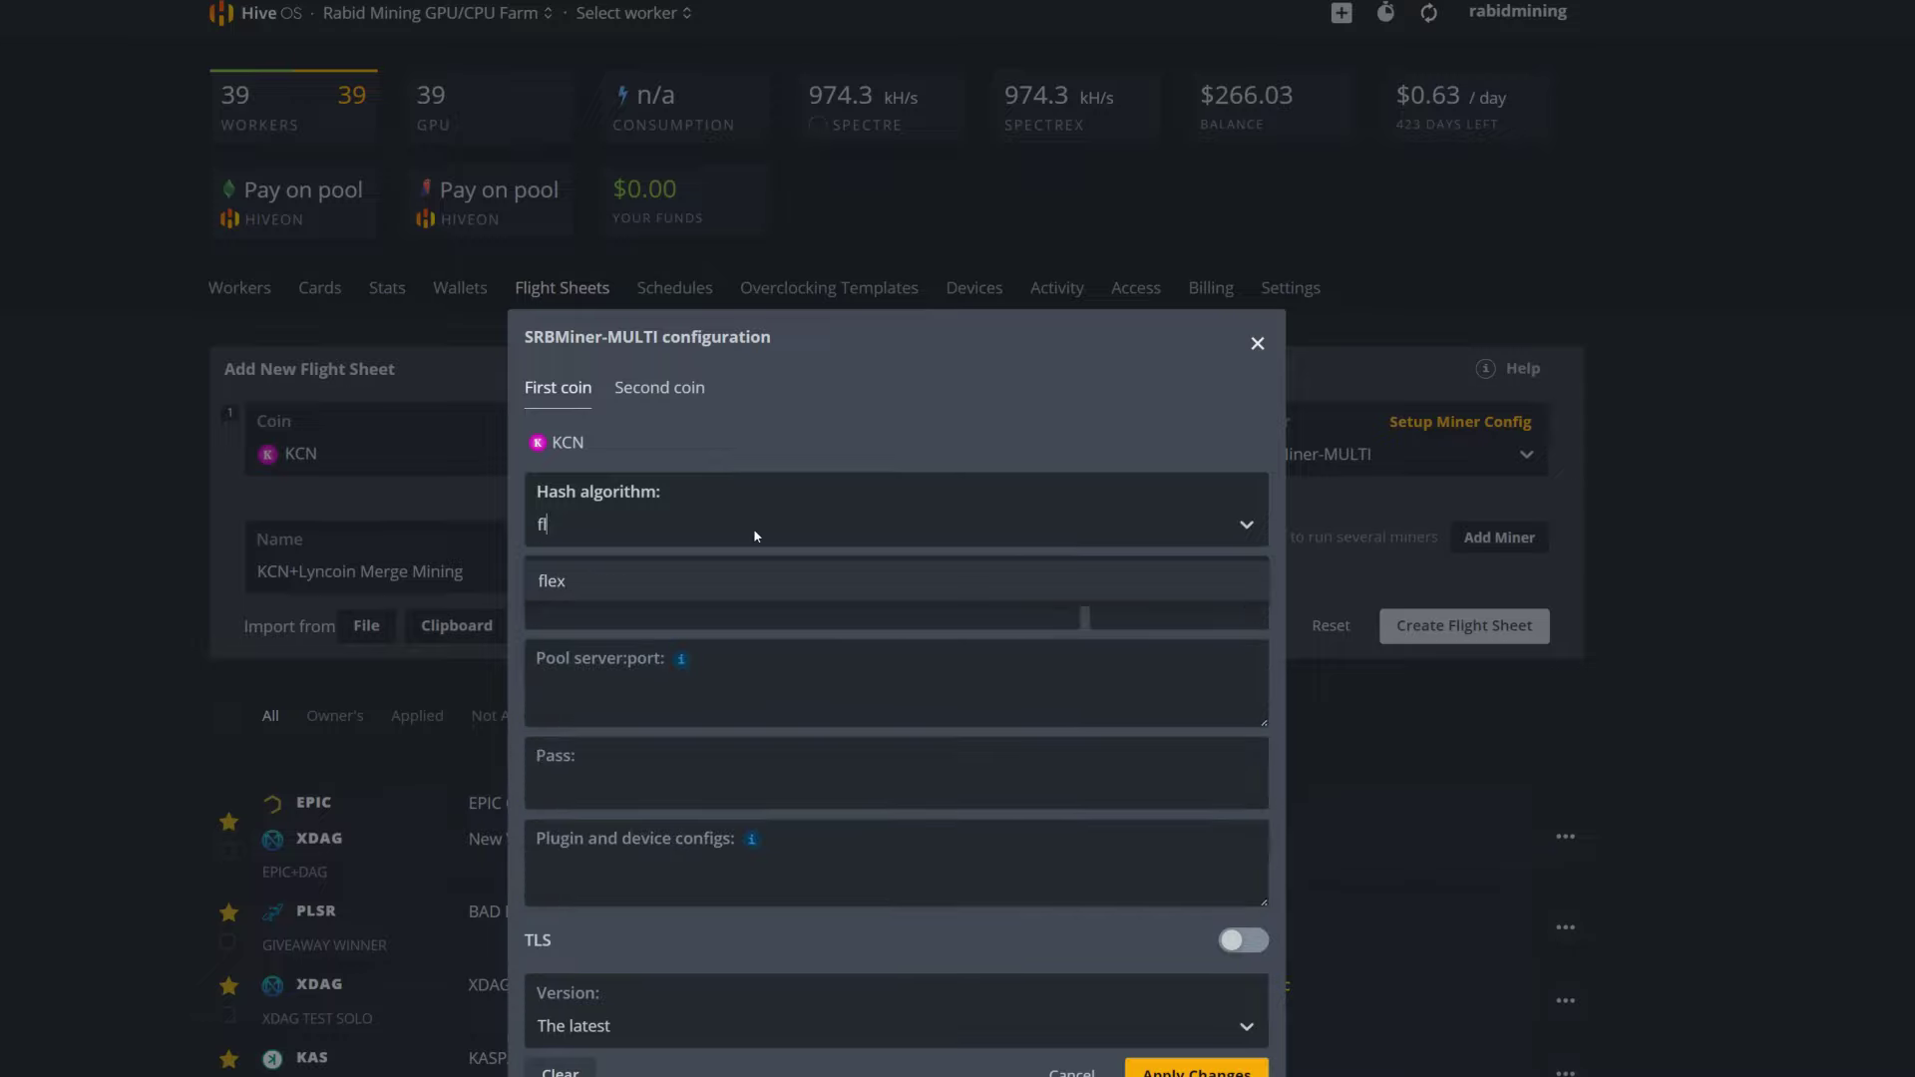
left_click(619, 583)
mouse_move(605, 580)
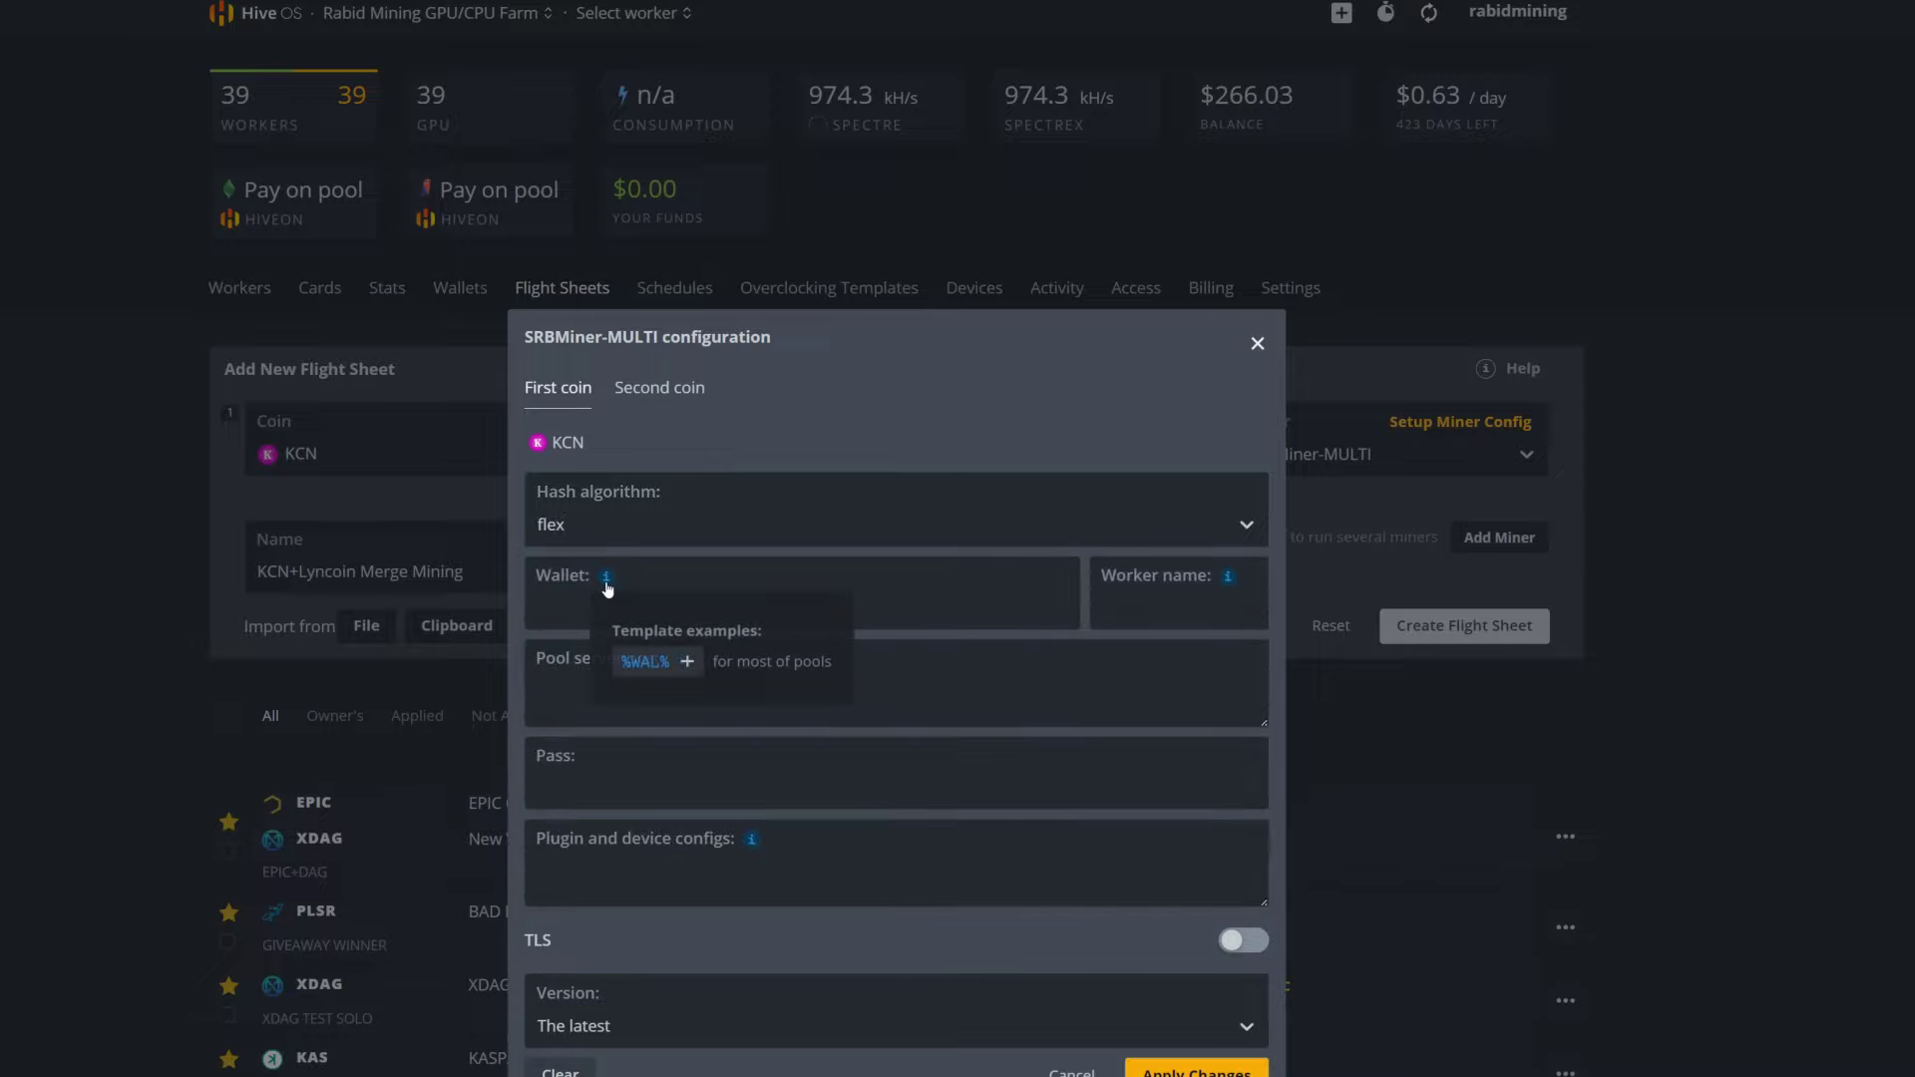
left_click(635, 662)
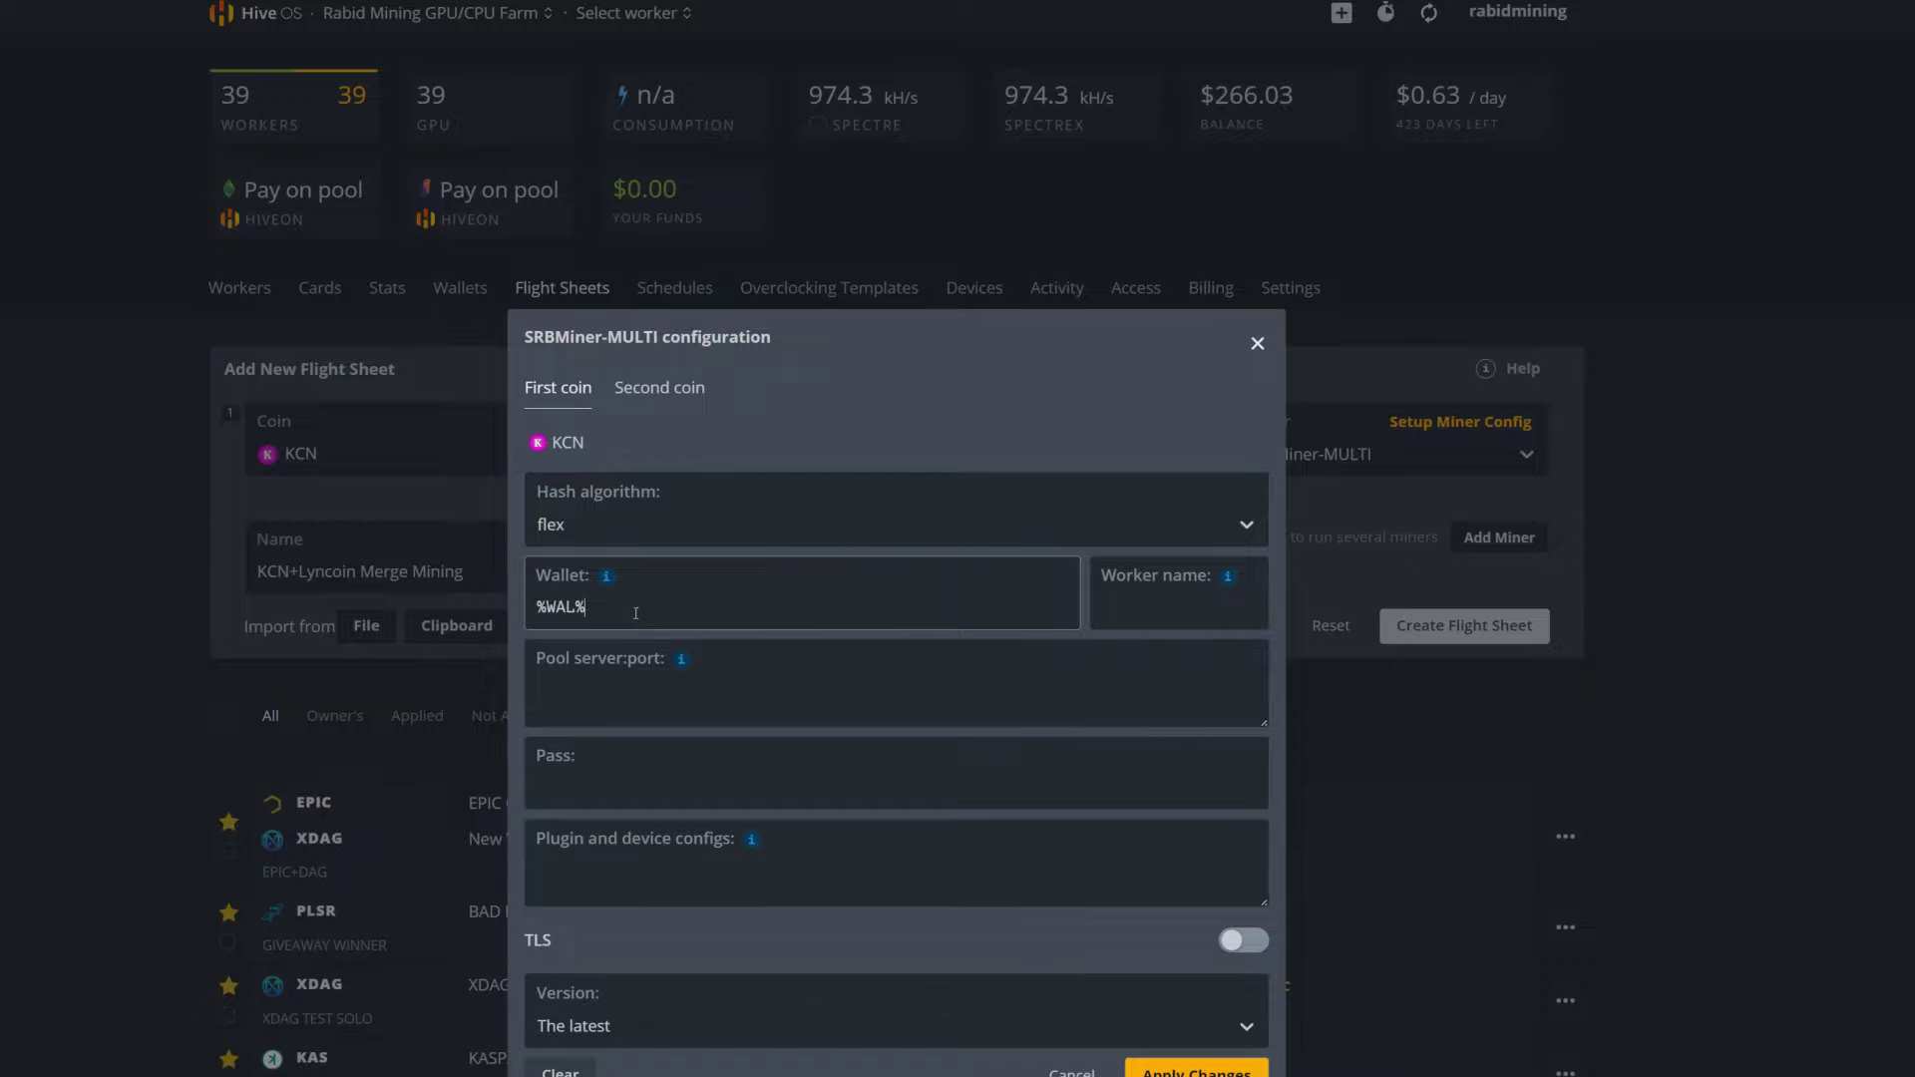
Extend the wallet template to %WAL%.%WORKER_NAME% using the worker name template, and leave the separate Worker name field empty
mouse_move(1228, 577)
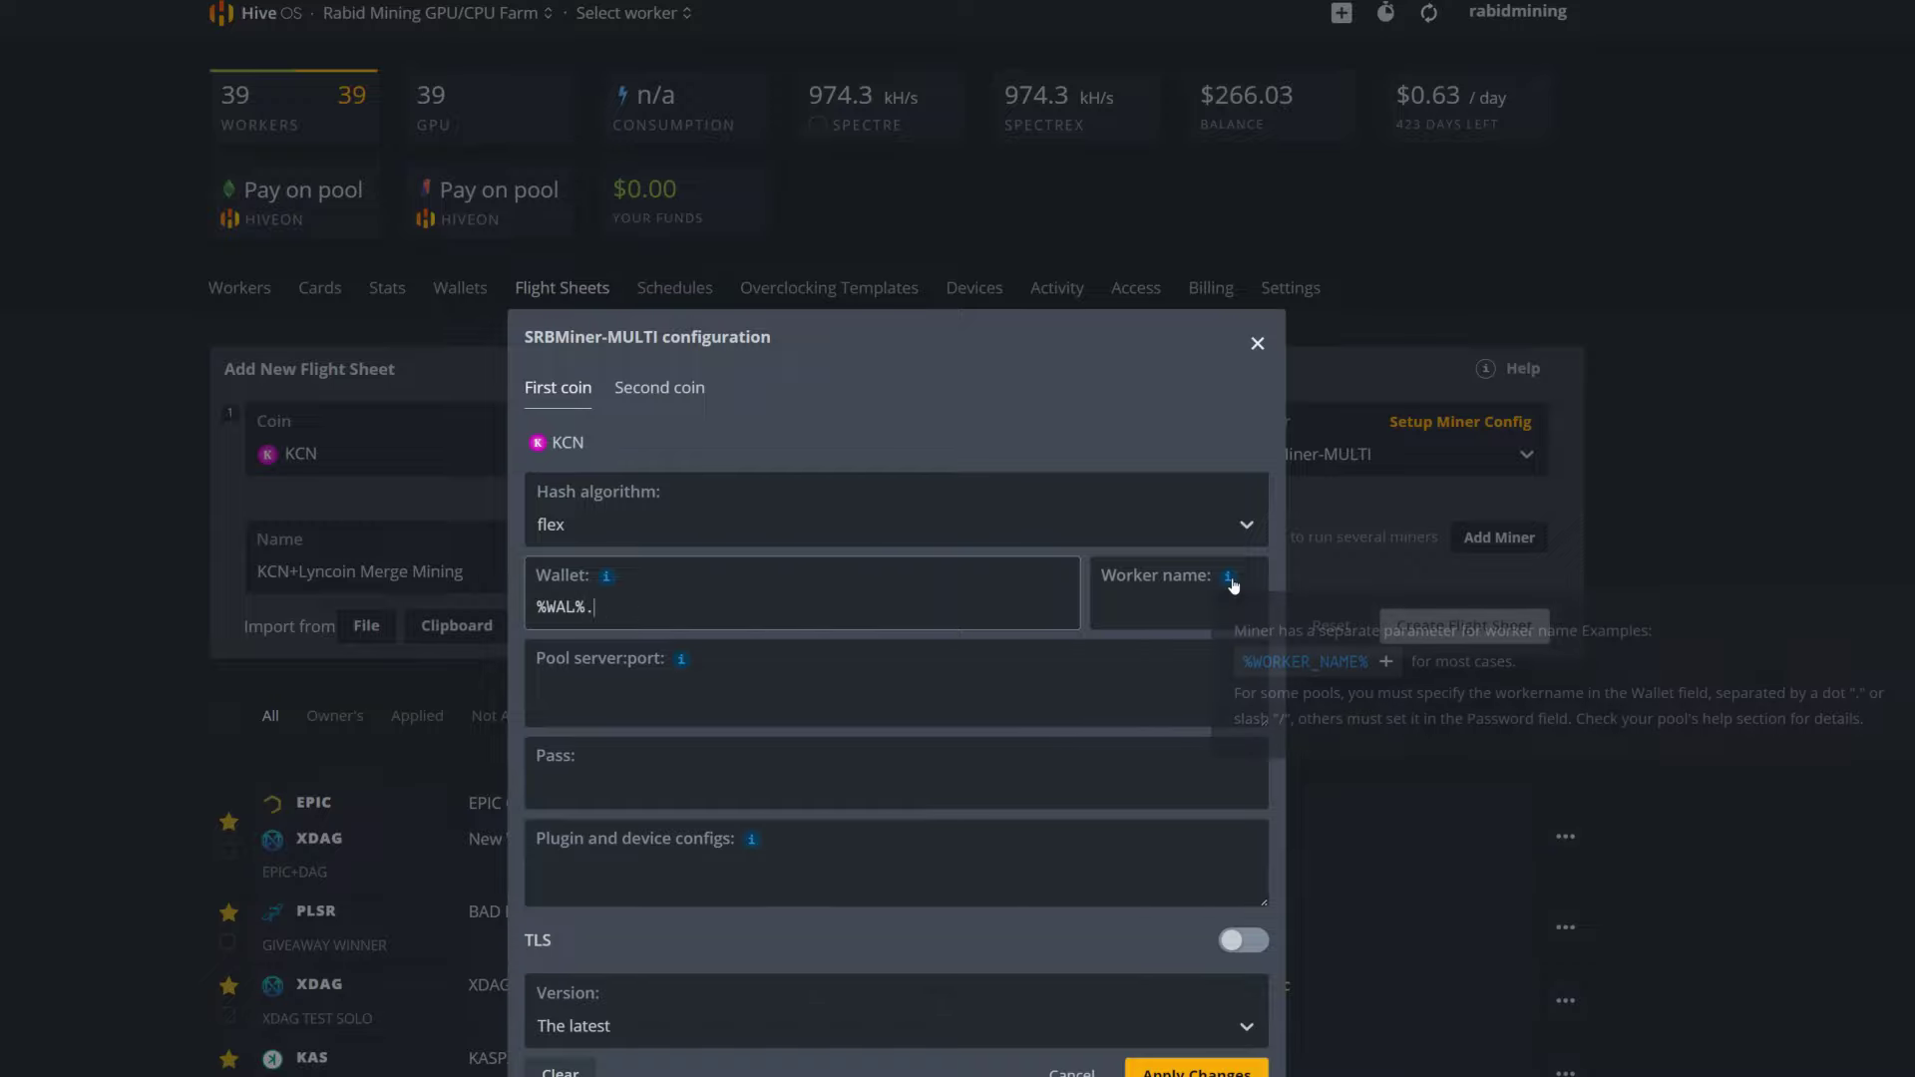
left_click(1356, 651)
left_click_drag(1233, 610, 1098, 609)
right_click(1110, 607)
left_click(1157, 690)
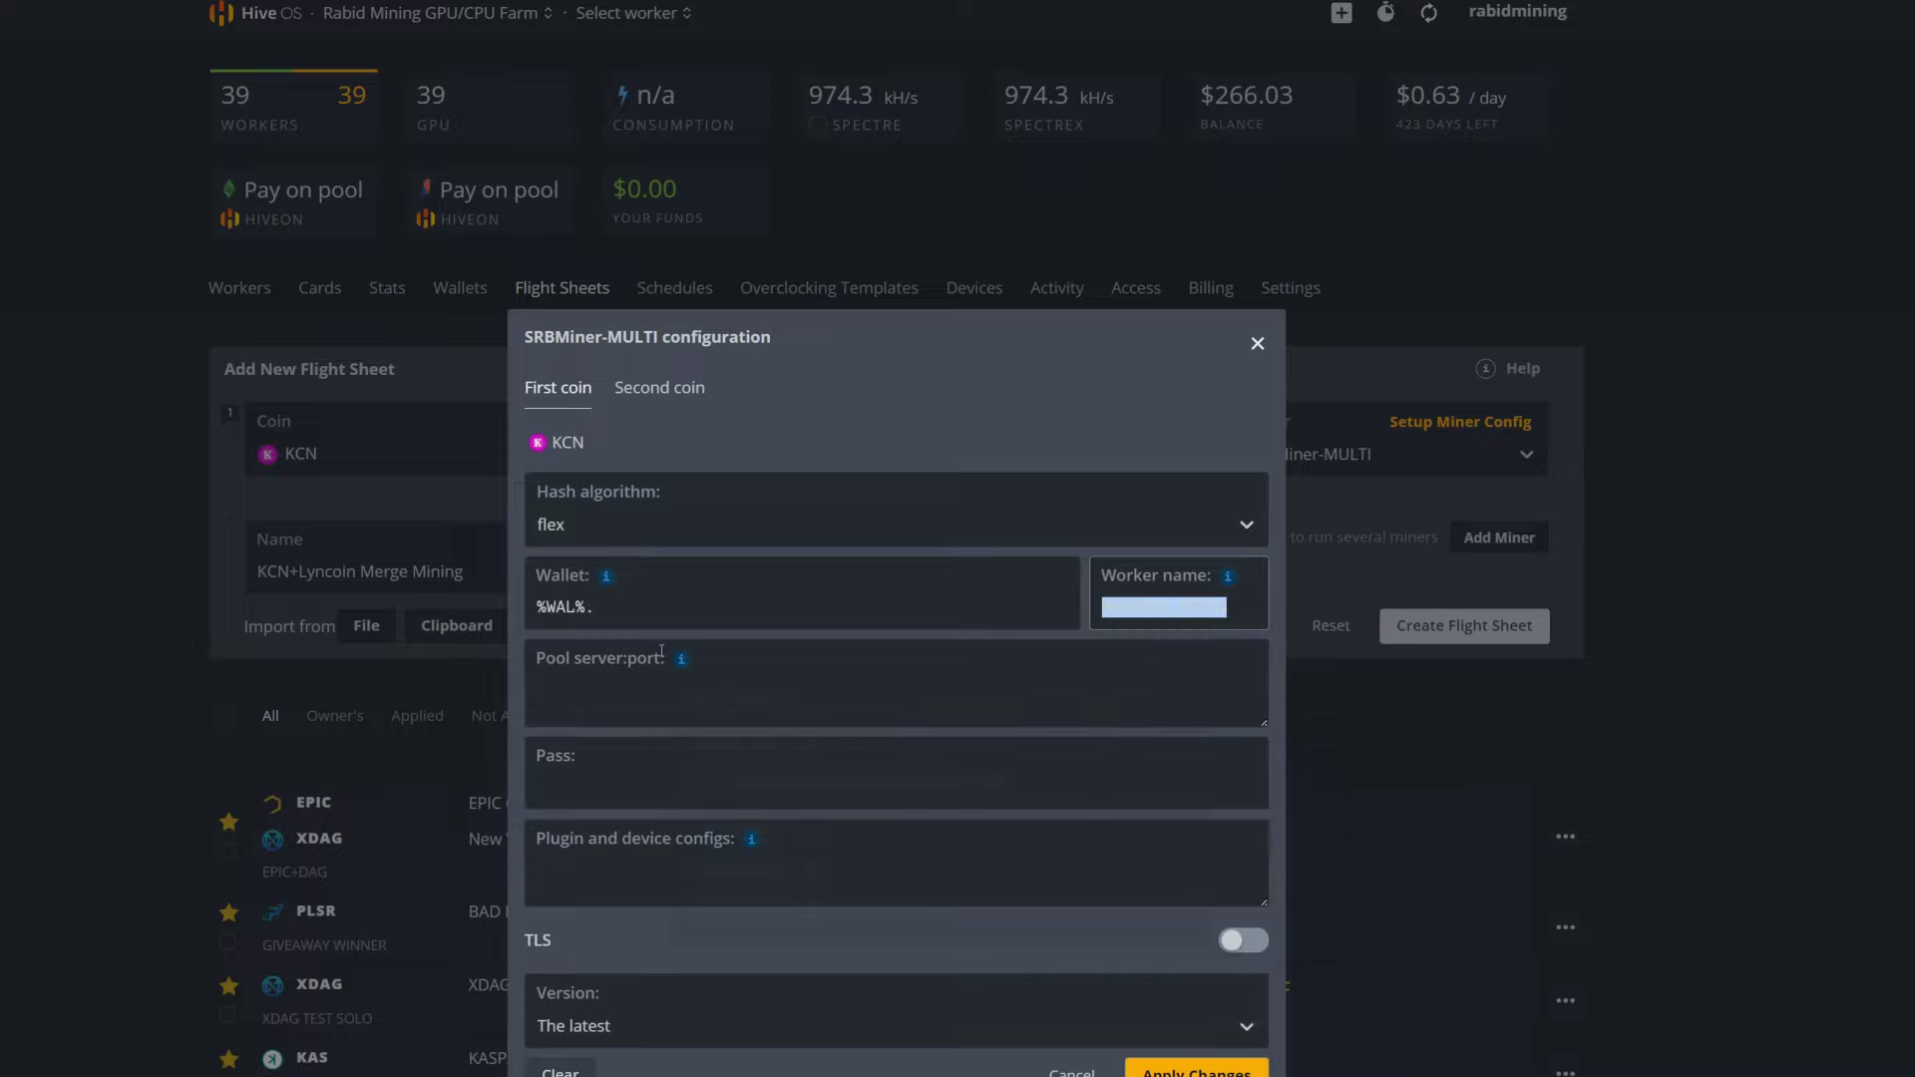
left_click(635, 615)
key("ctrl+v")
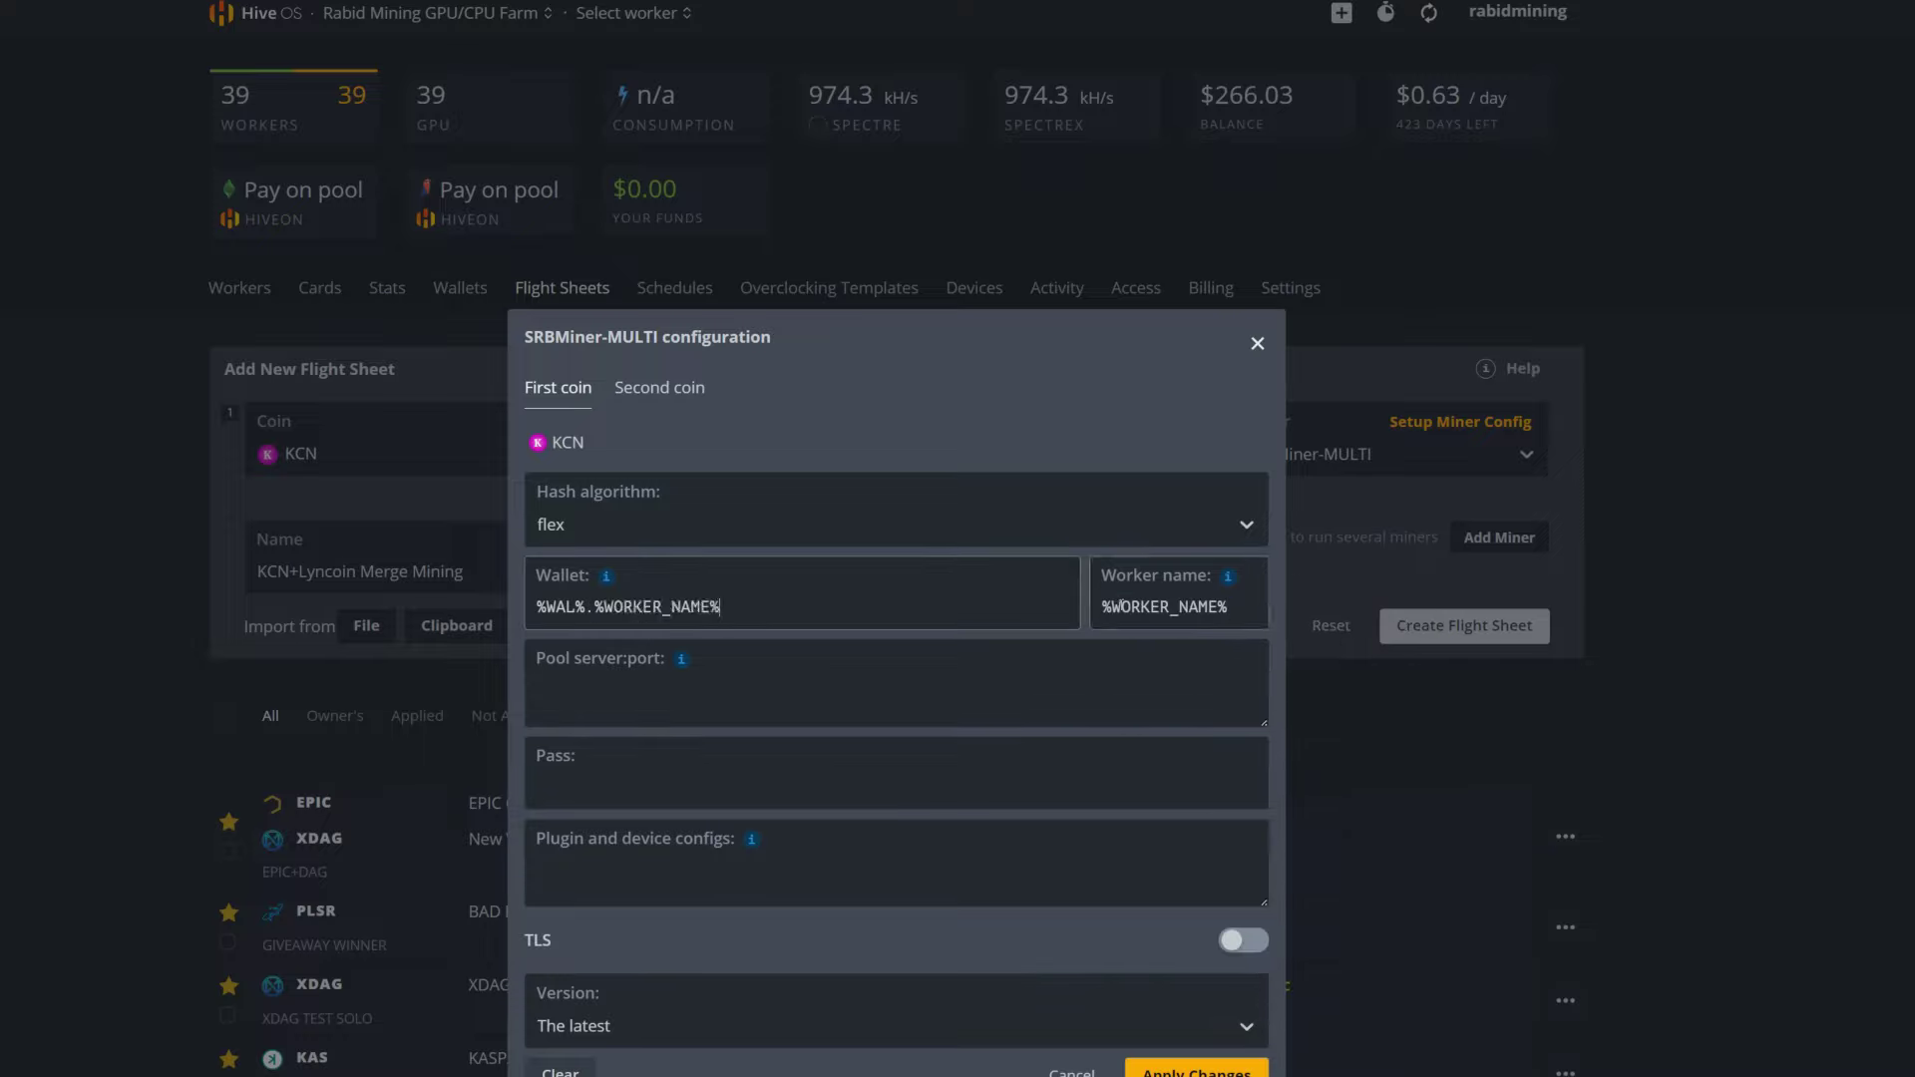
left_click_drag(1233, 610, 1098, 608)
key("BackSpace")
Set the pool server and port to us-stratum.coinminerz.com:3348
mouse_move(685, 666)
left_click(604, 685)
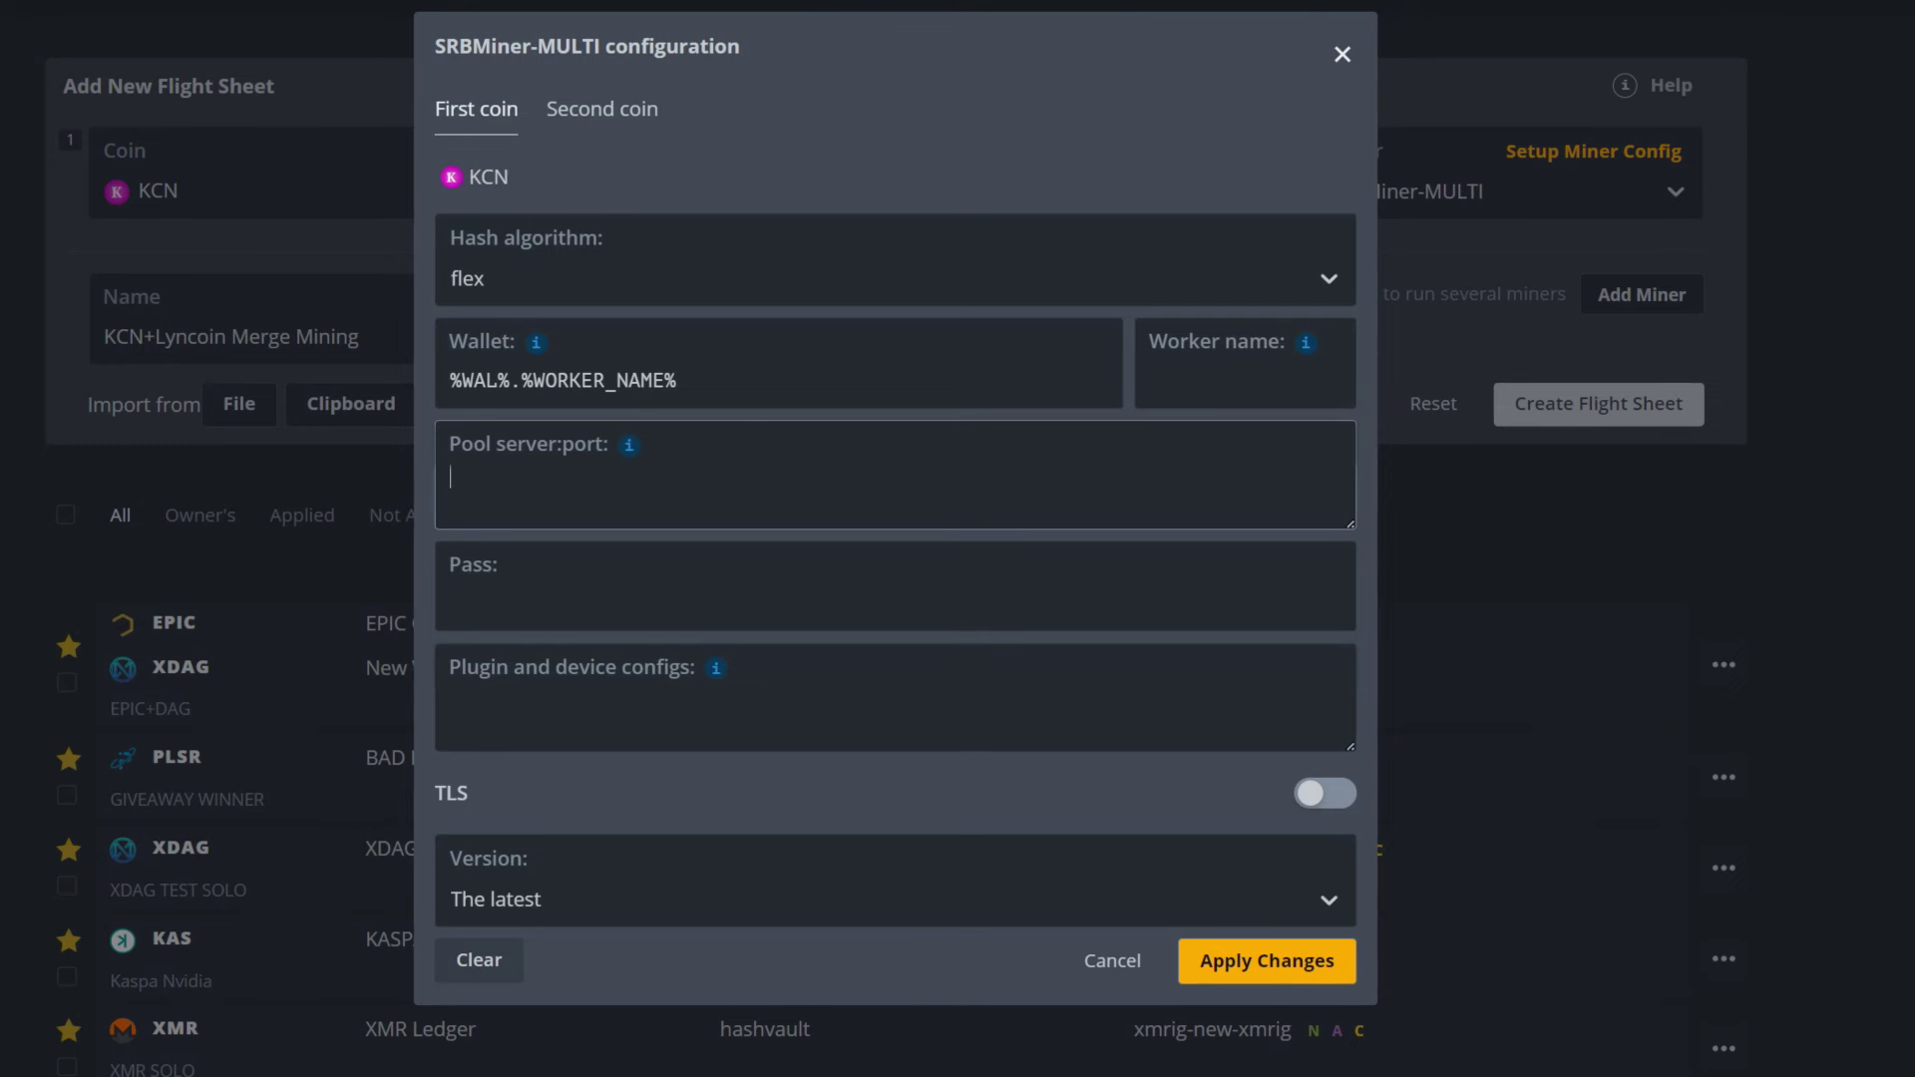
key("ctrl+v")
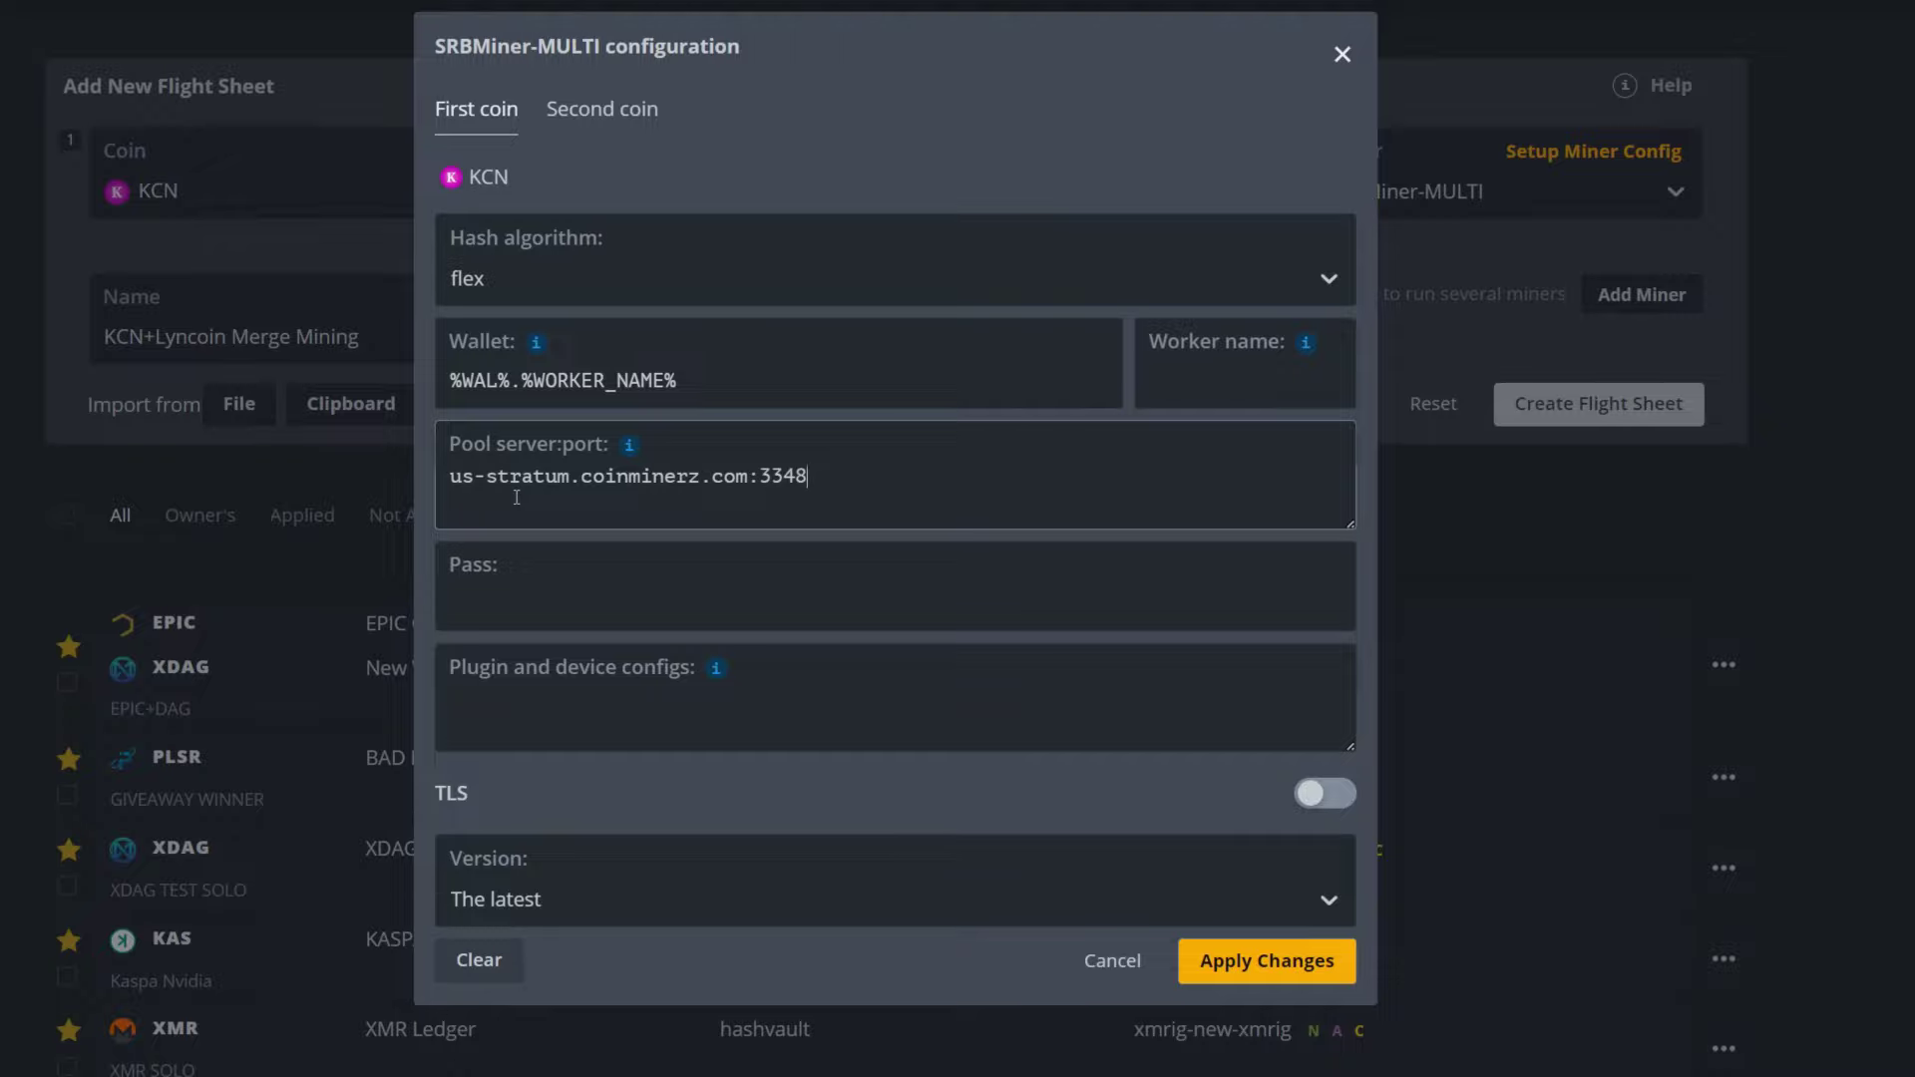
Set the Pass value to lcn= followed by the Lyncoin wallet address and apply the miner configuration
left_click(494, 589)
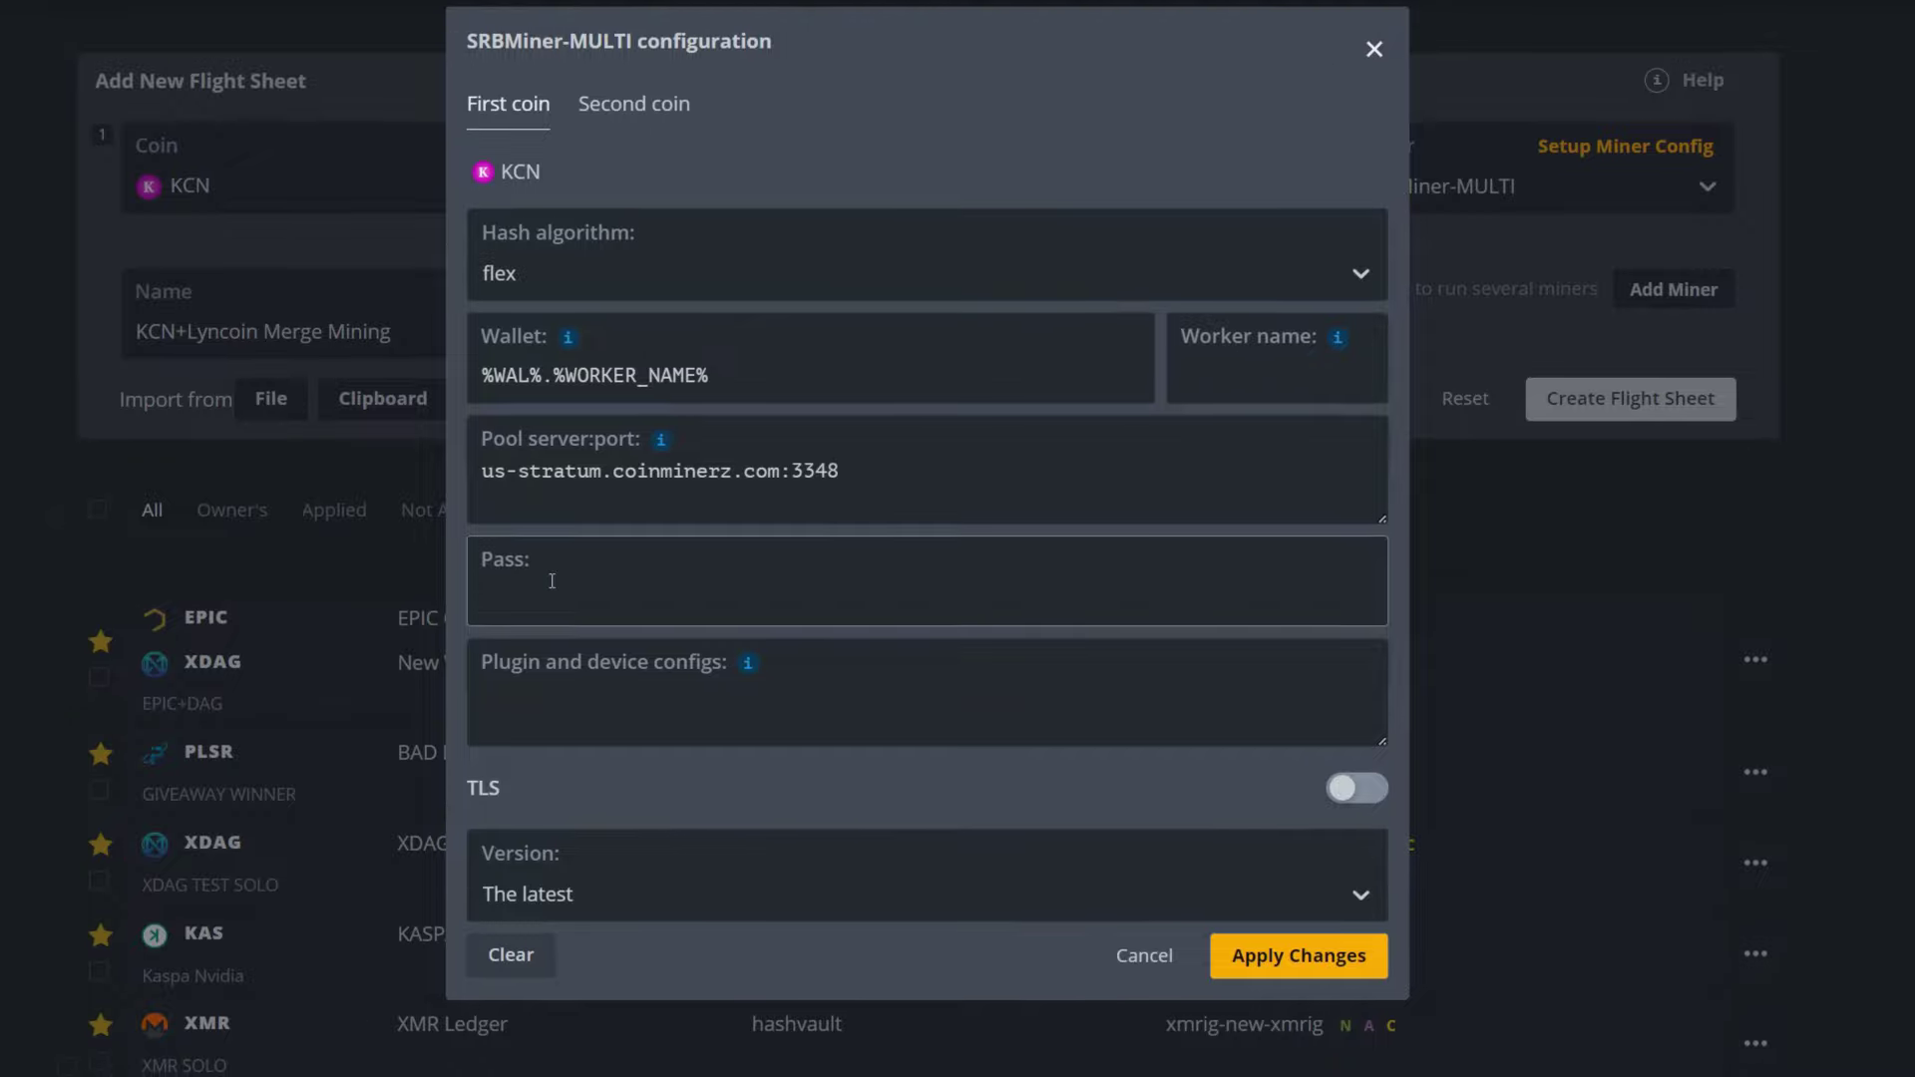
key("ctrl+v")
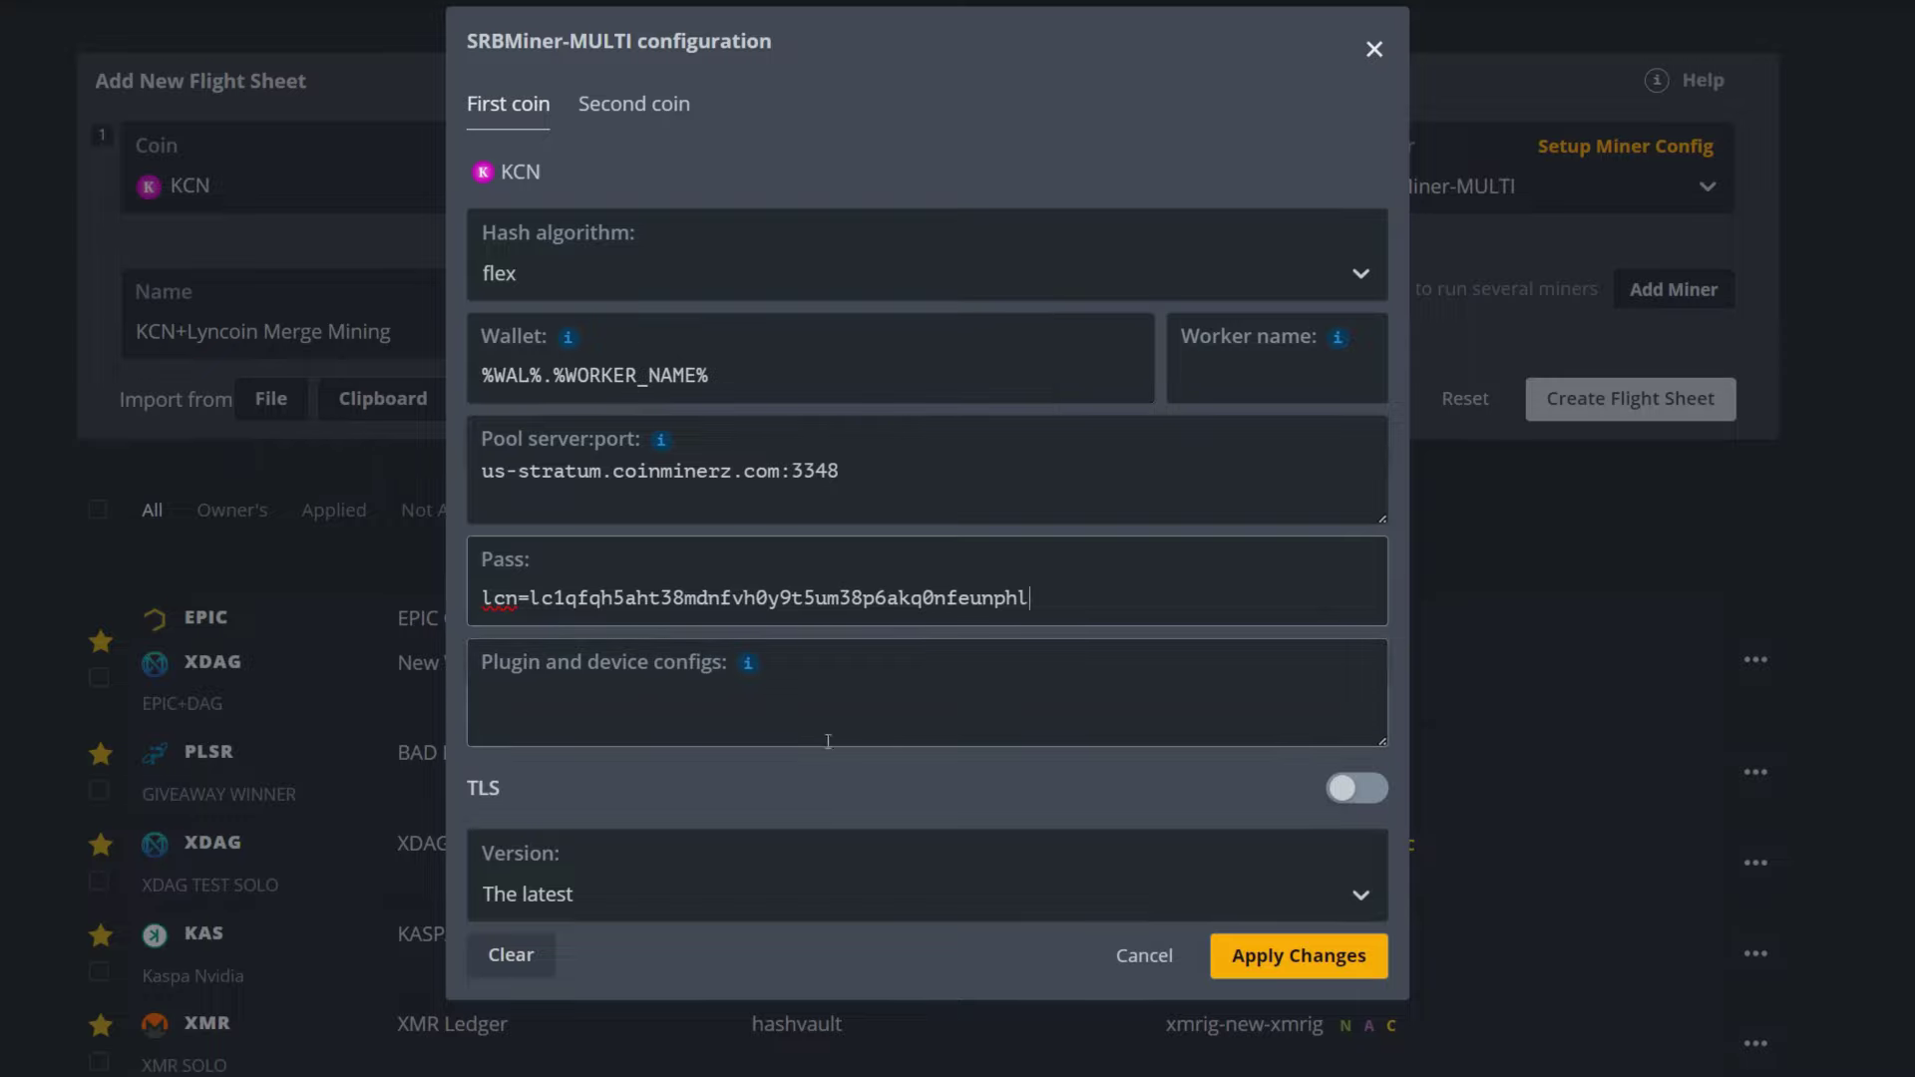
left_click(1249, 957)
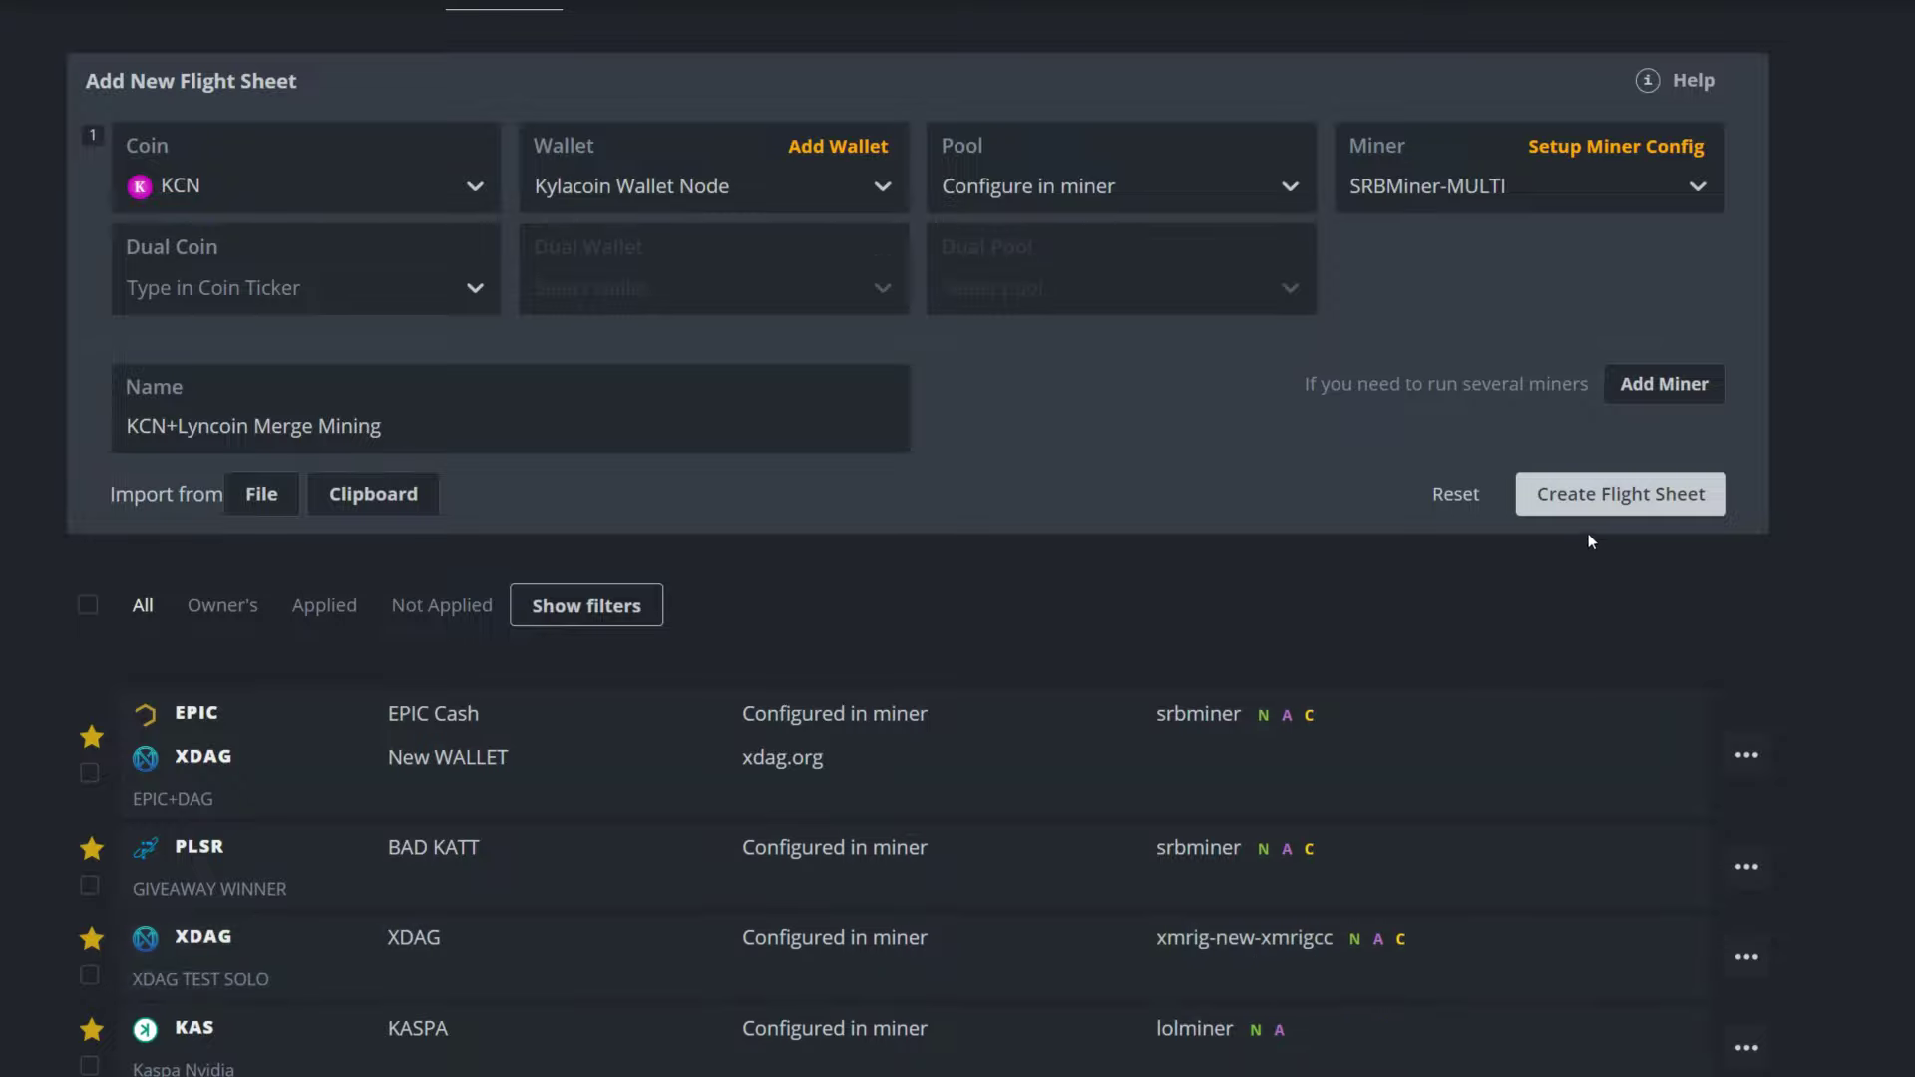
Create the KCN+Lyncoin Merge Mining flight sheet and look through the flight sheet list
left_click(1599, 507)
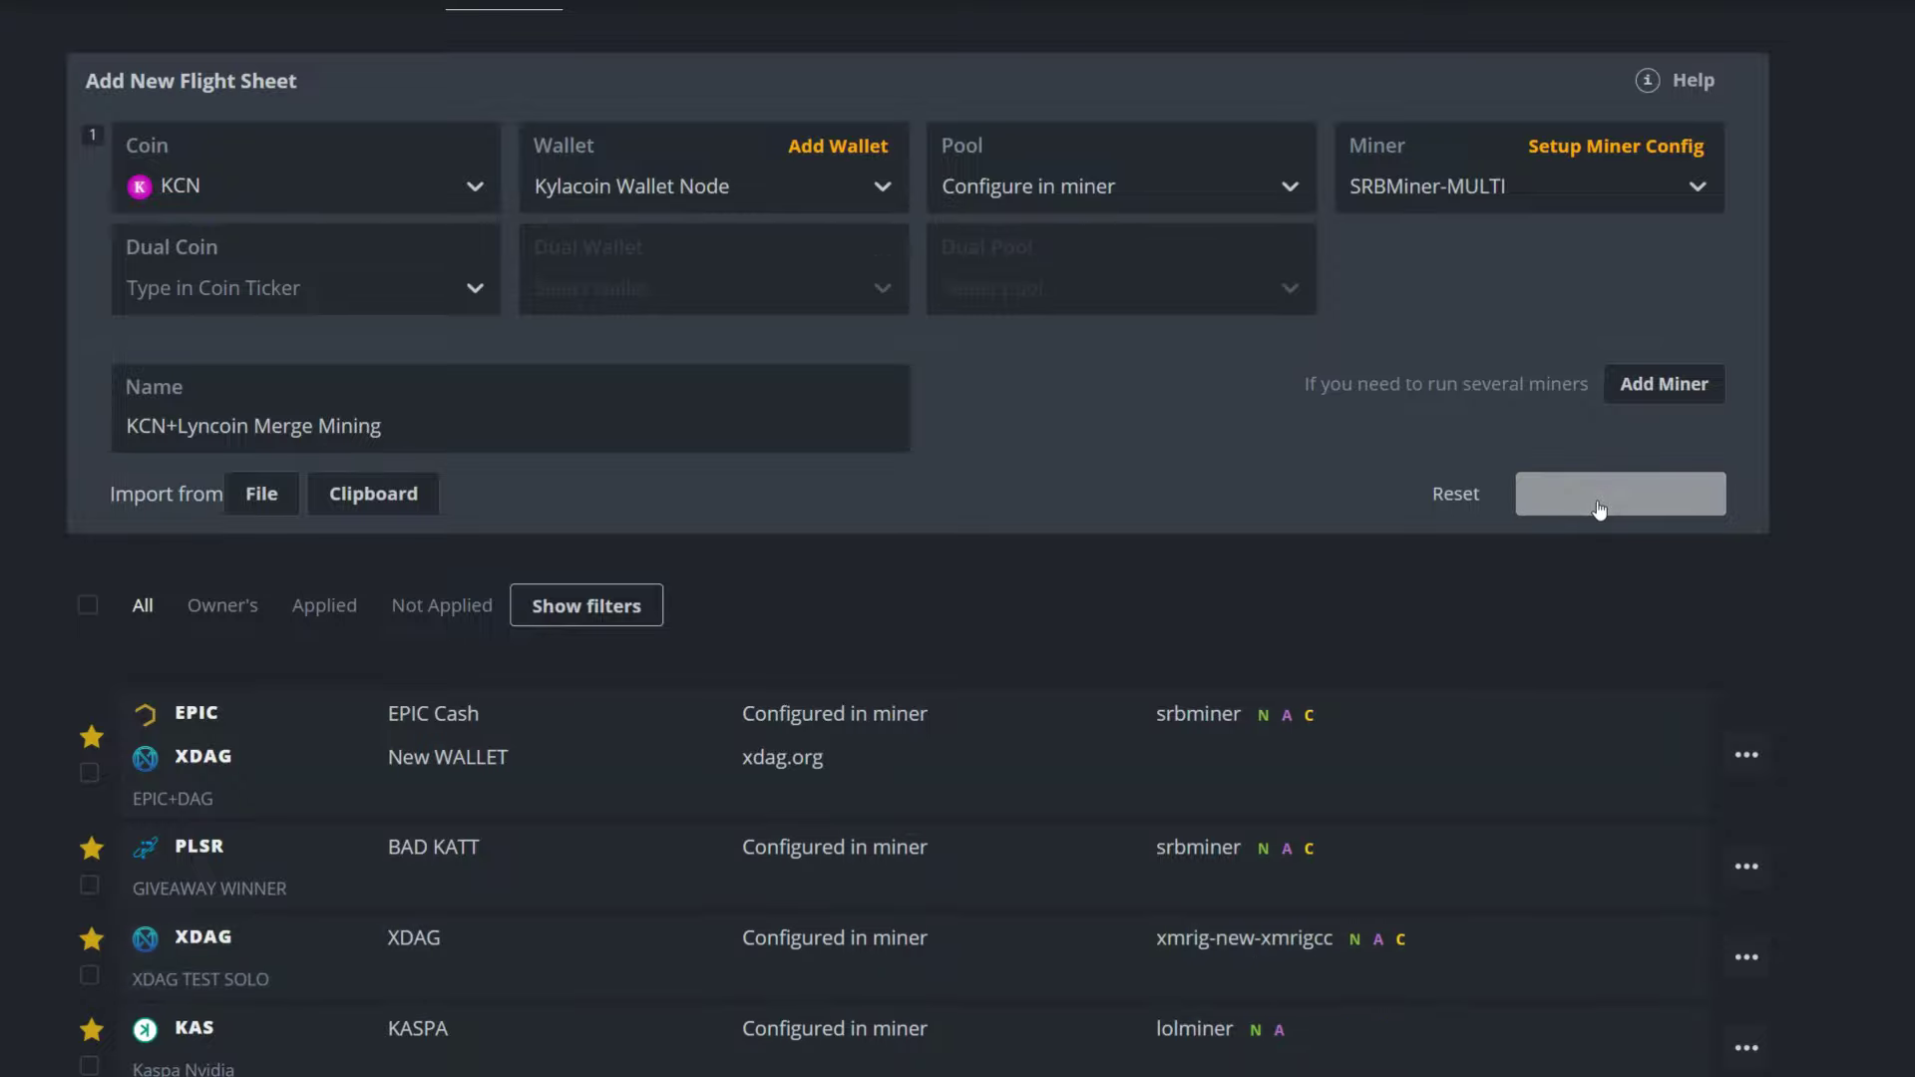
scroll(1145, 589, "down", 10)
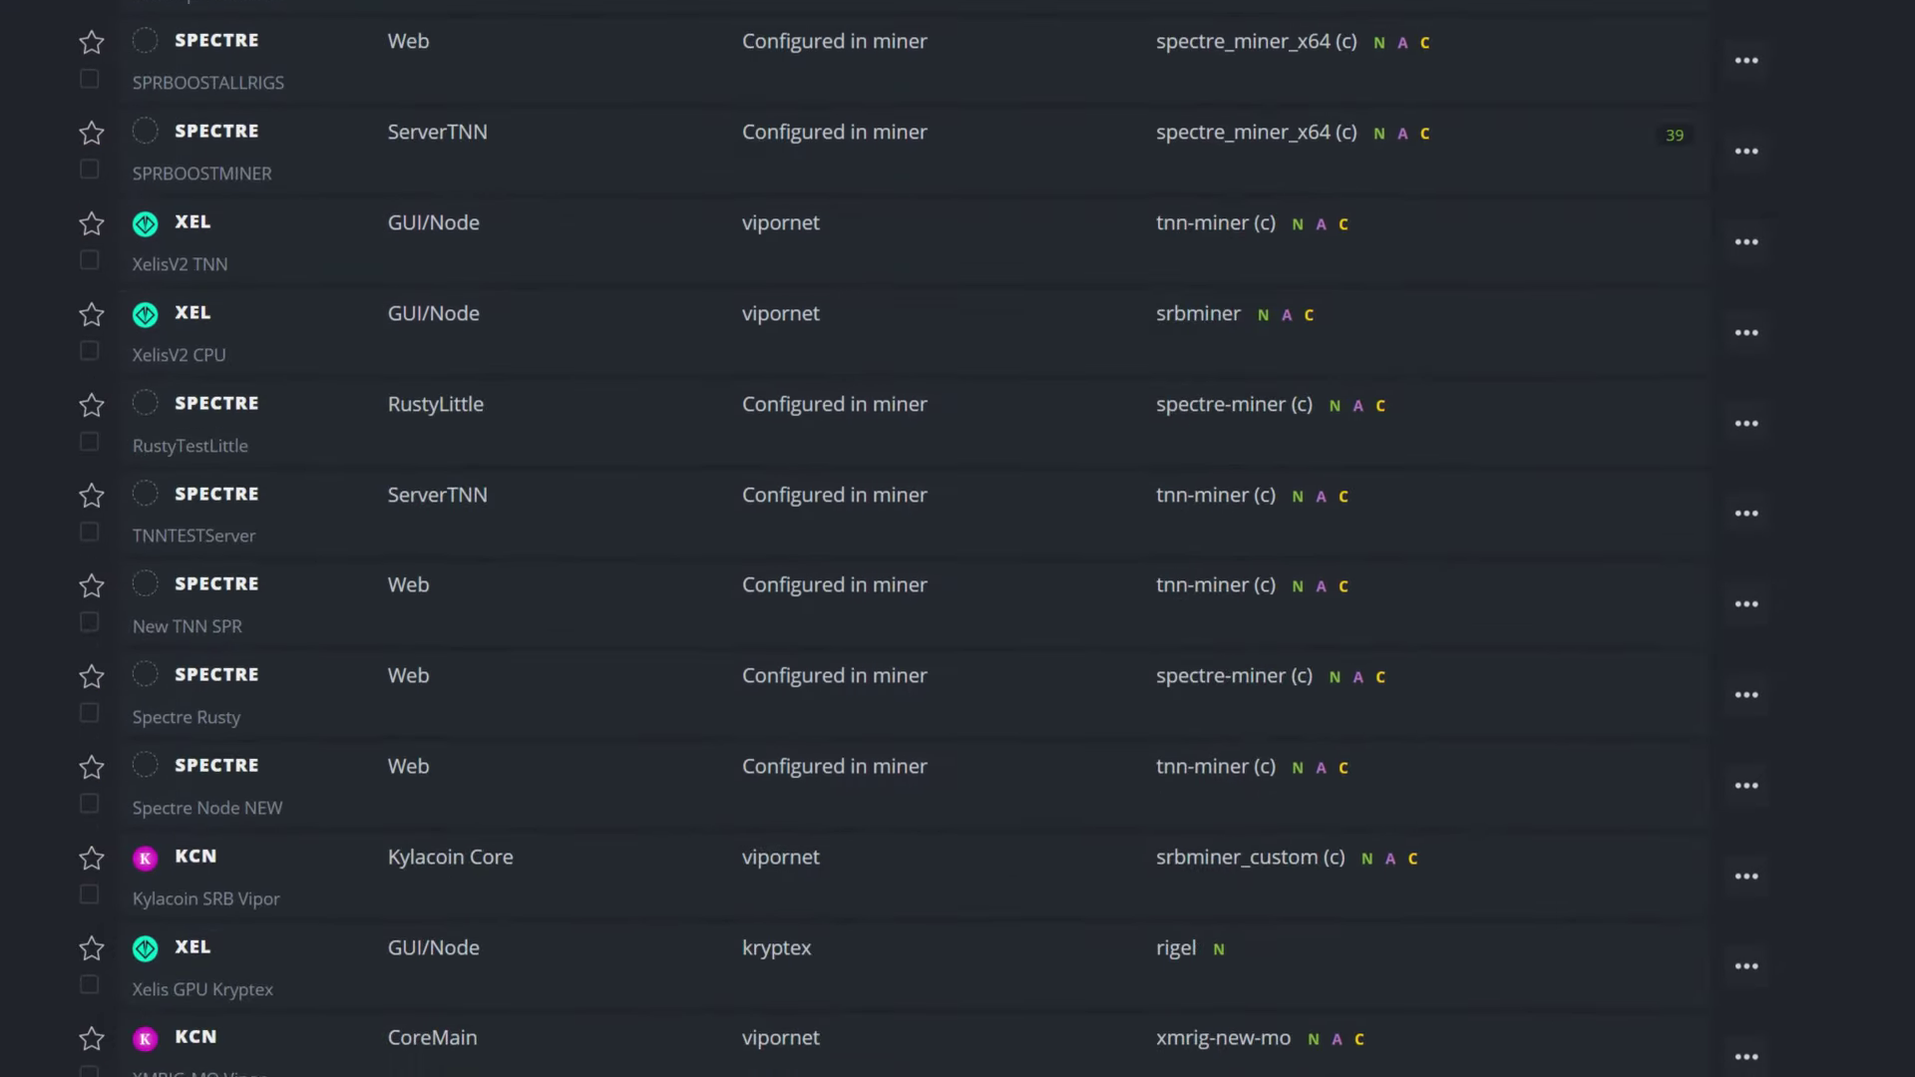
scroll(957, 539, "up", 15)
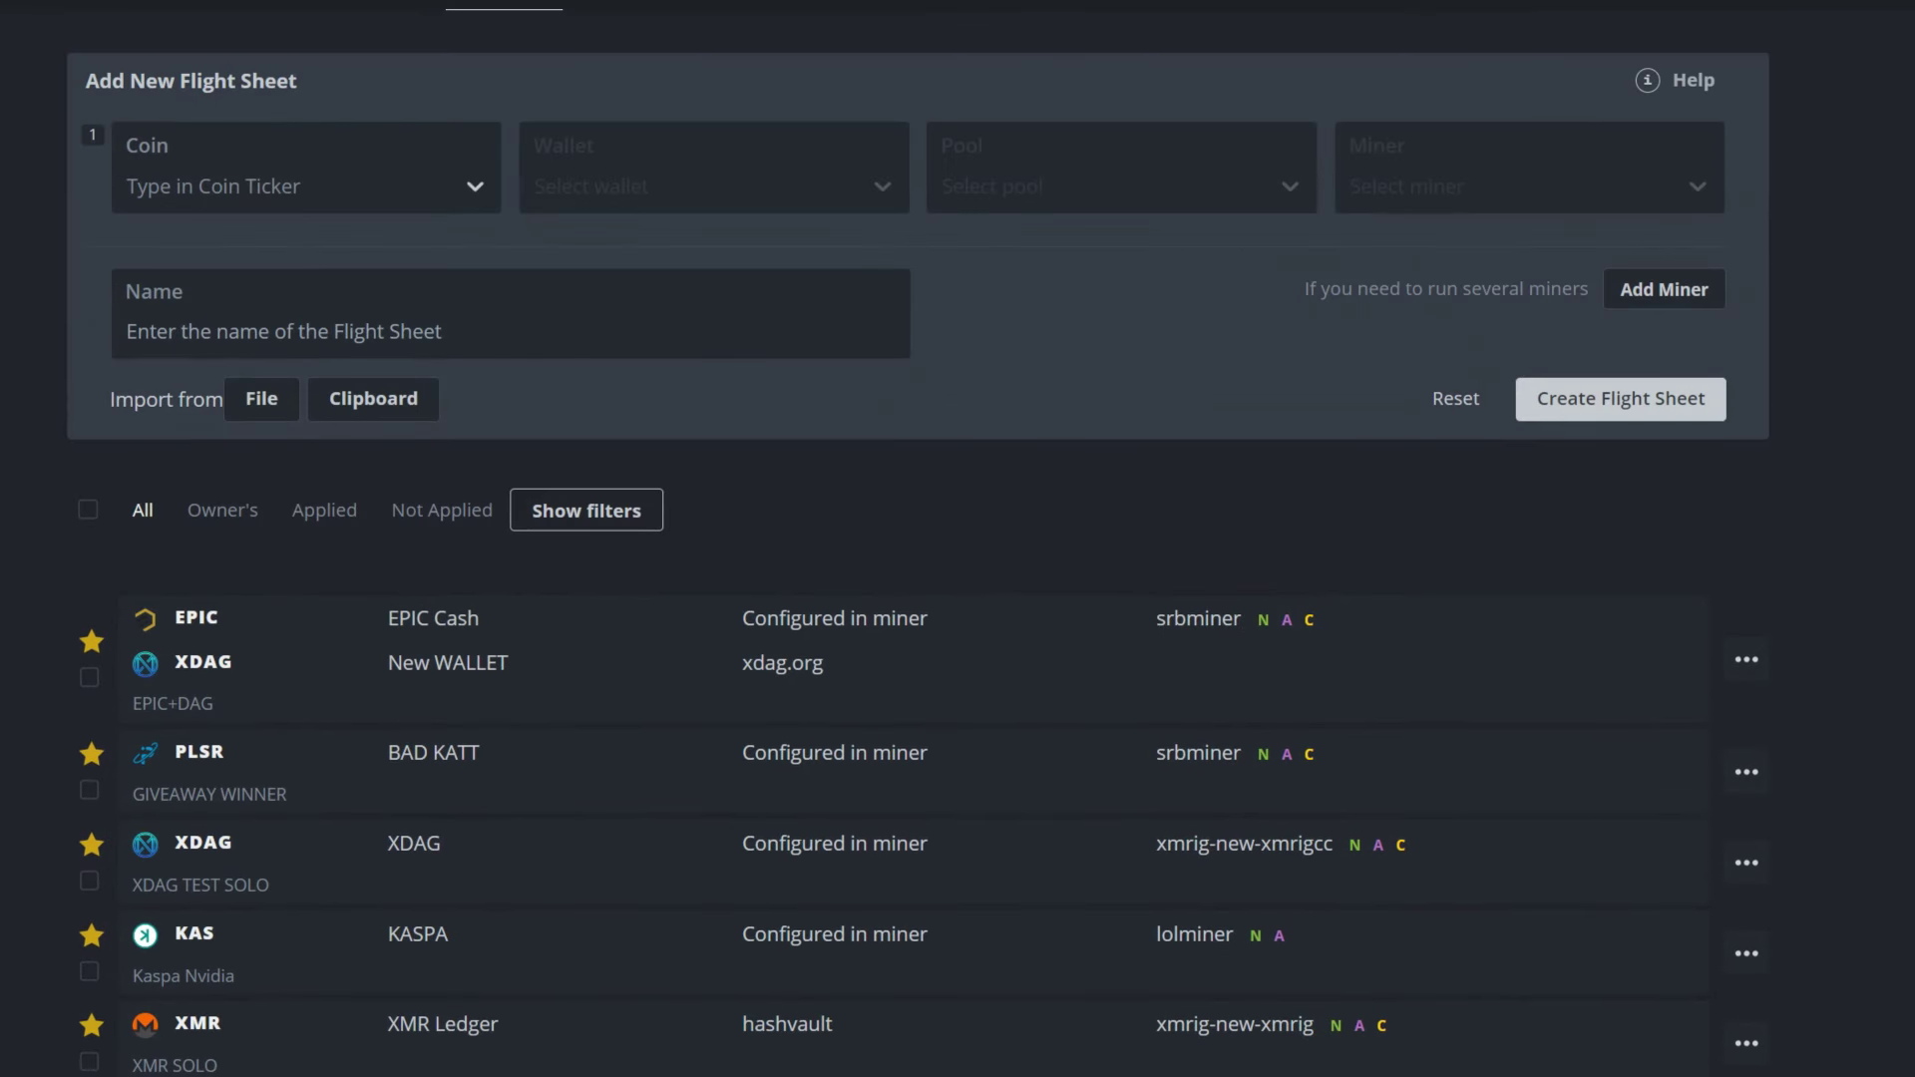
Assign the KCN+Lyncoin Merge Mining flight sheet to the worker Rig01_3900x
left_click(300, 128)
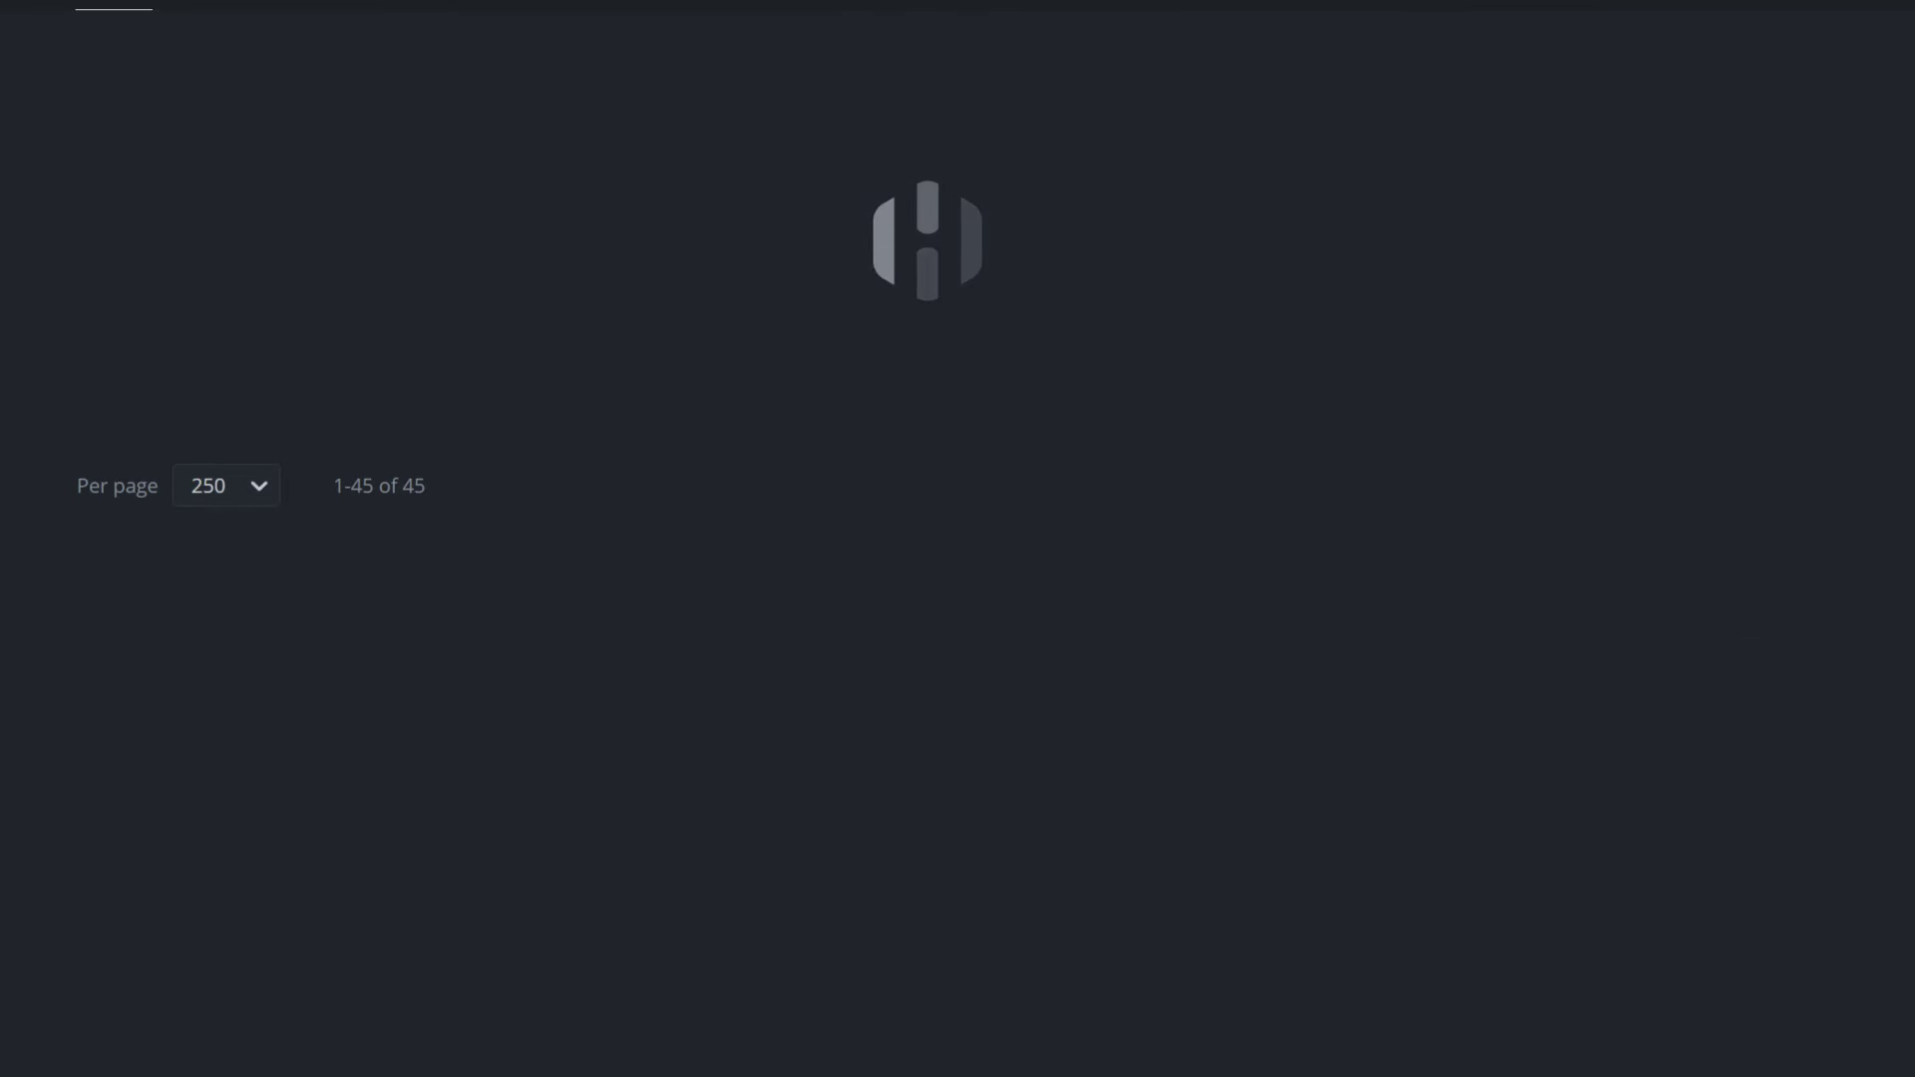
scroll(917, 539, "down", 2)
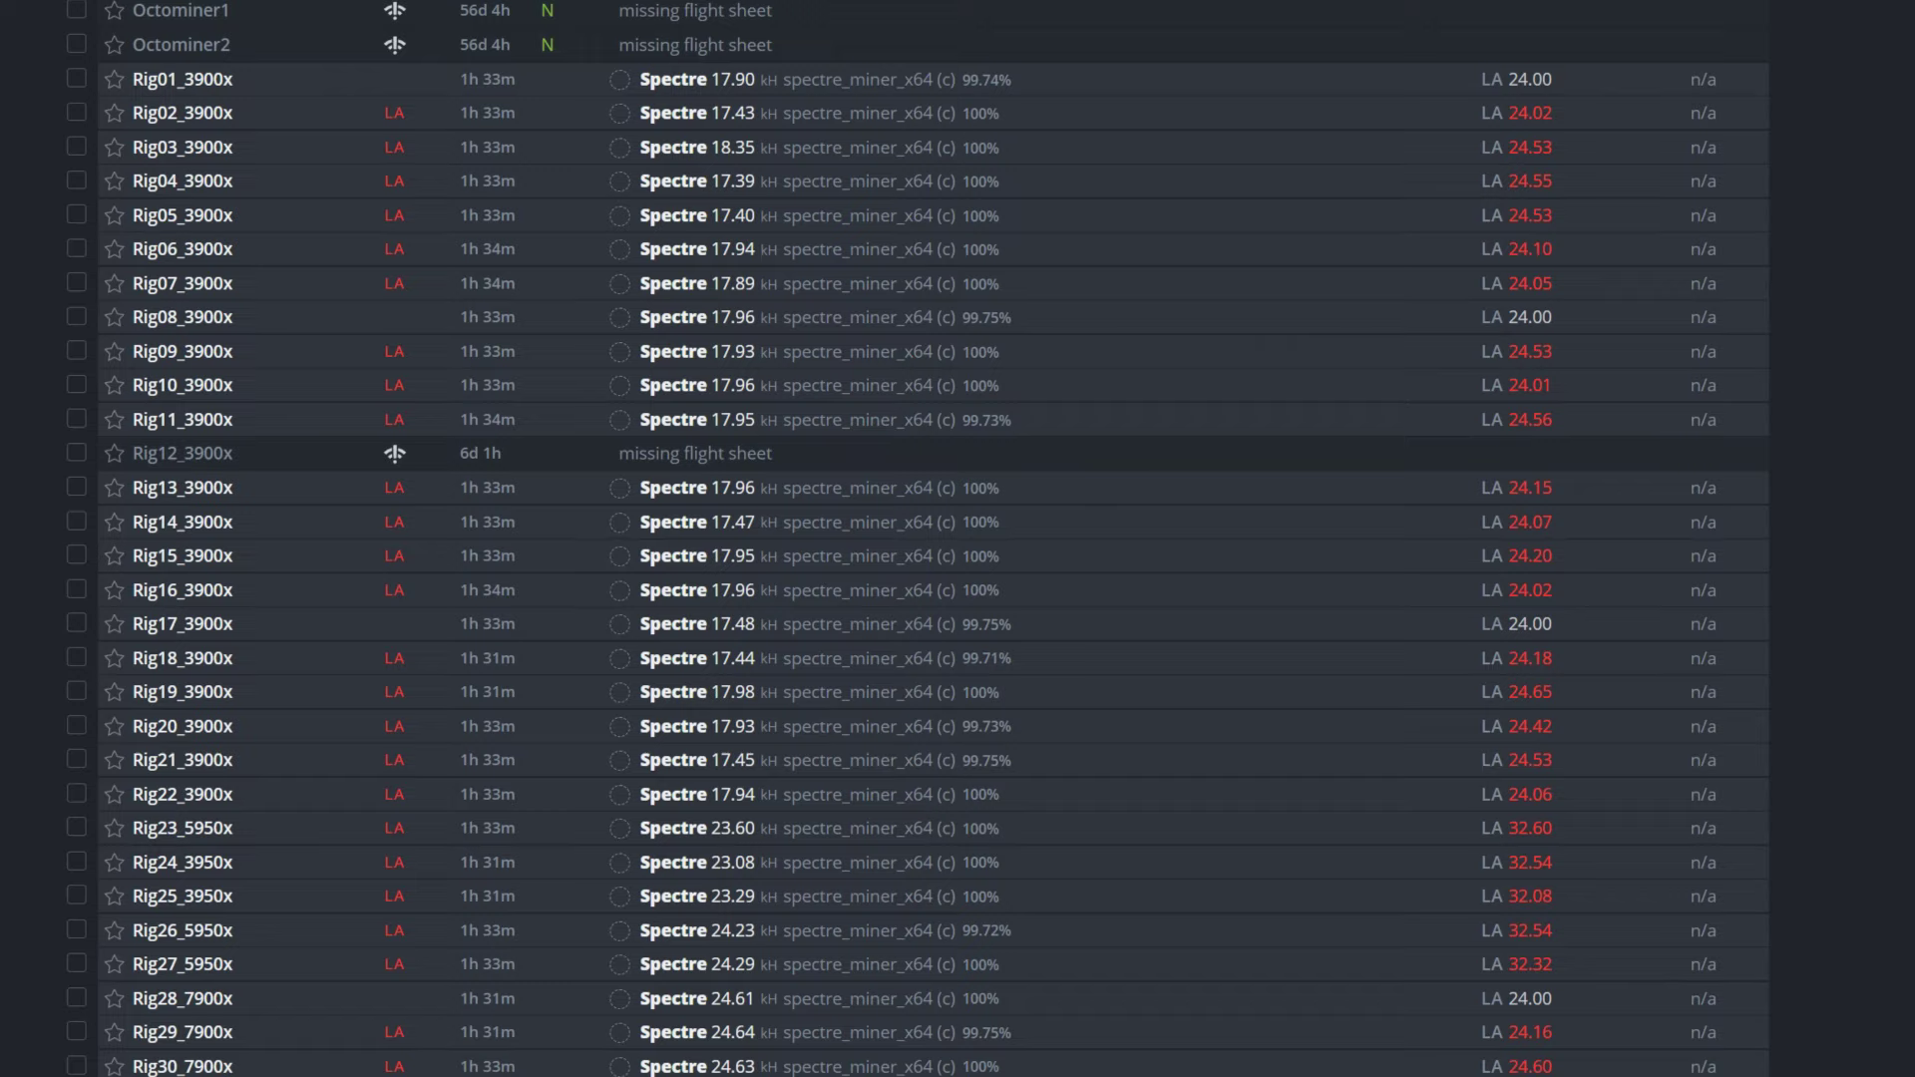
left_click(206, 82)
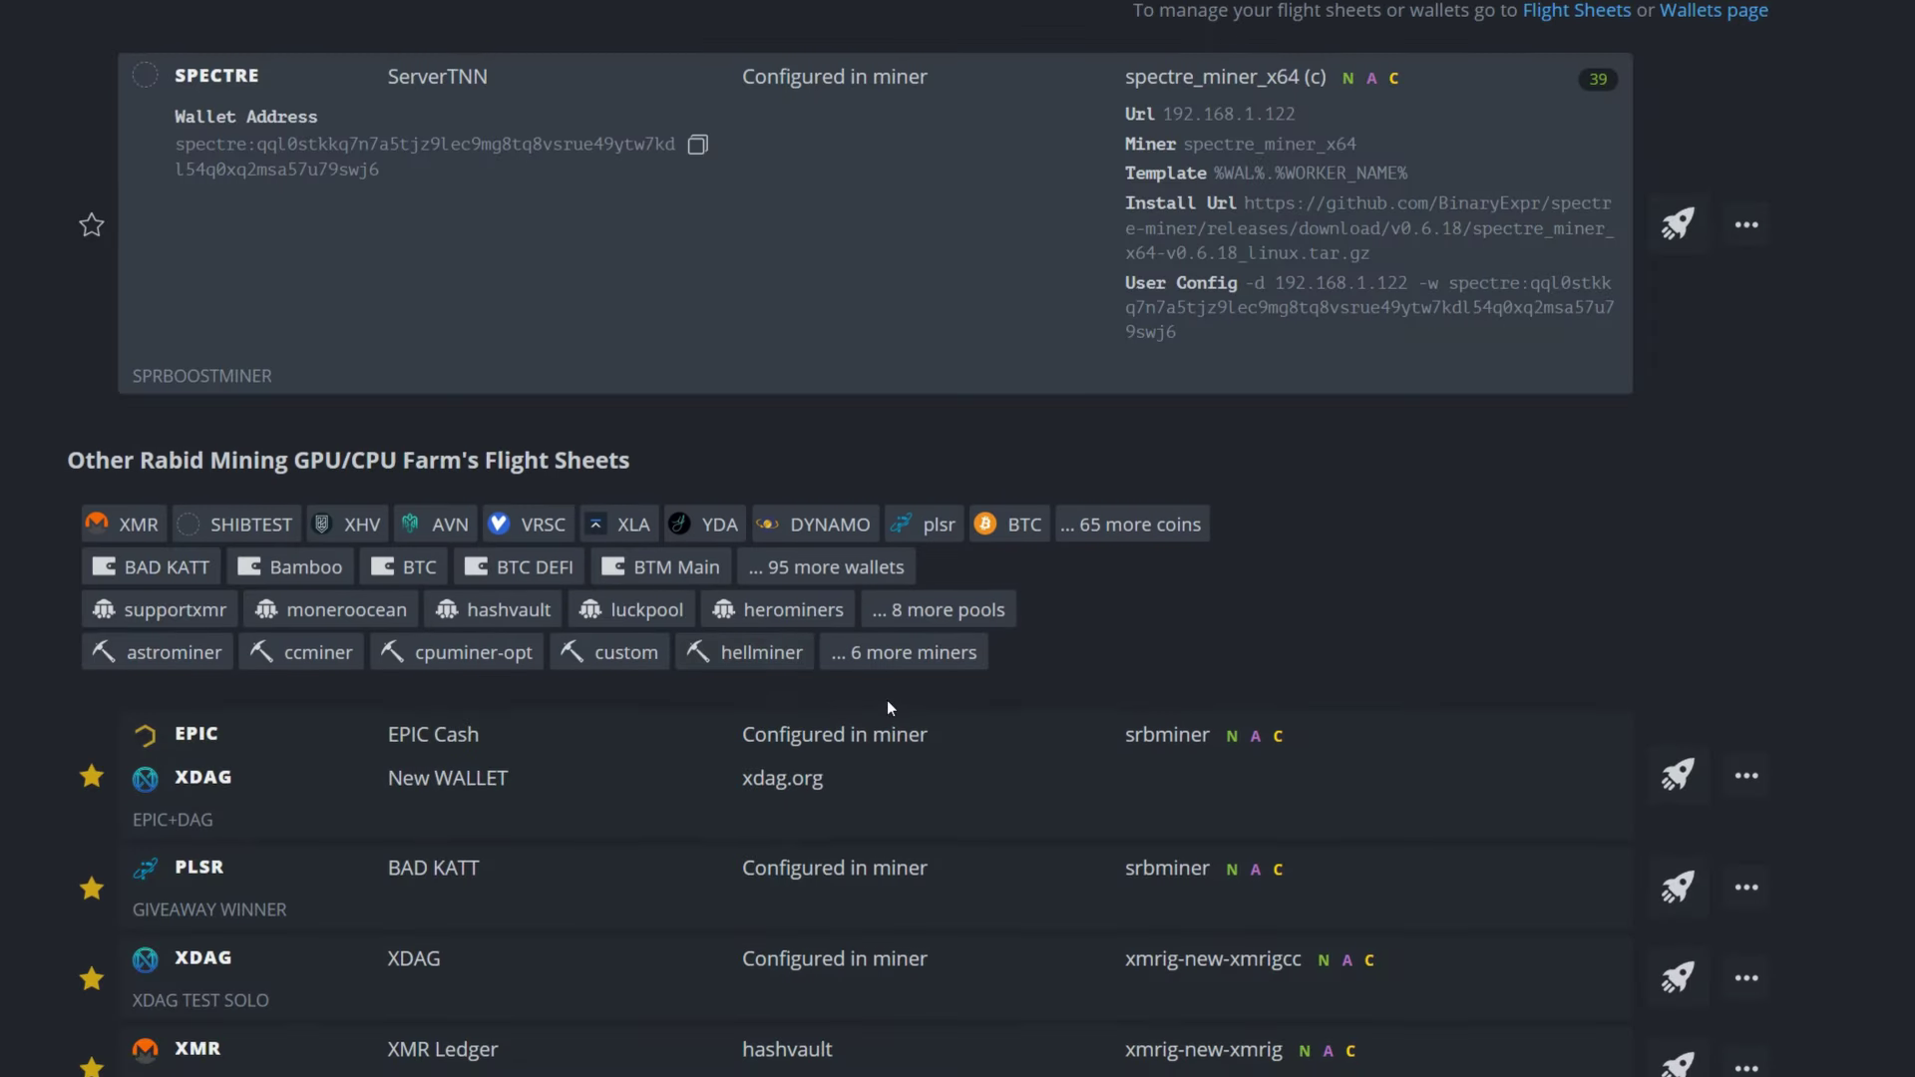
scroll(887, 700, "down", 10)
scroll(888, 700, "down", 2)
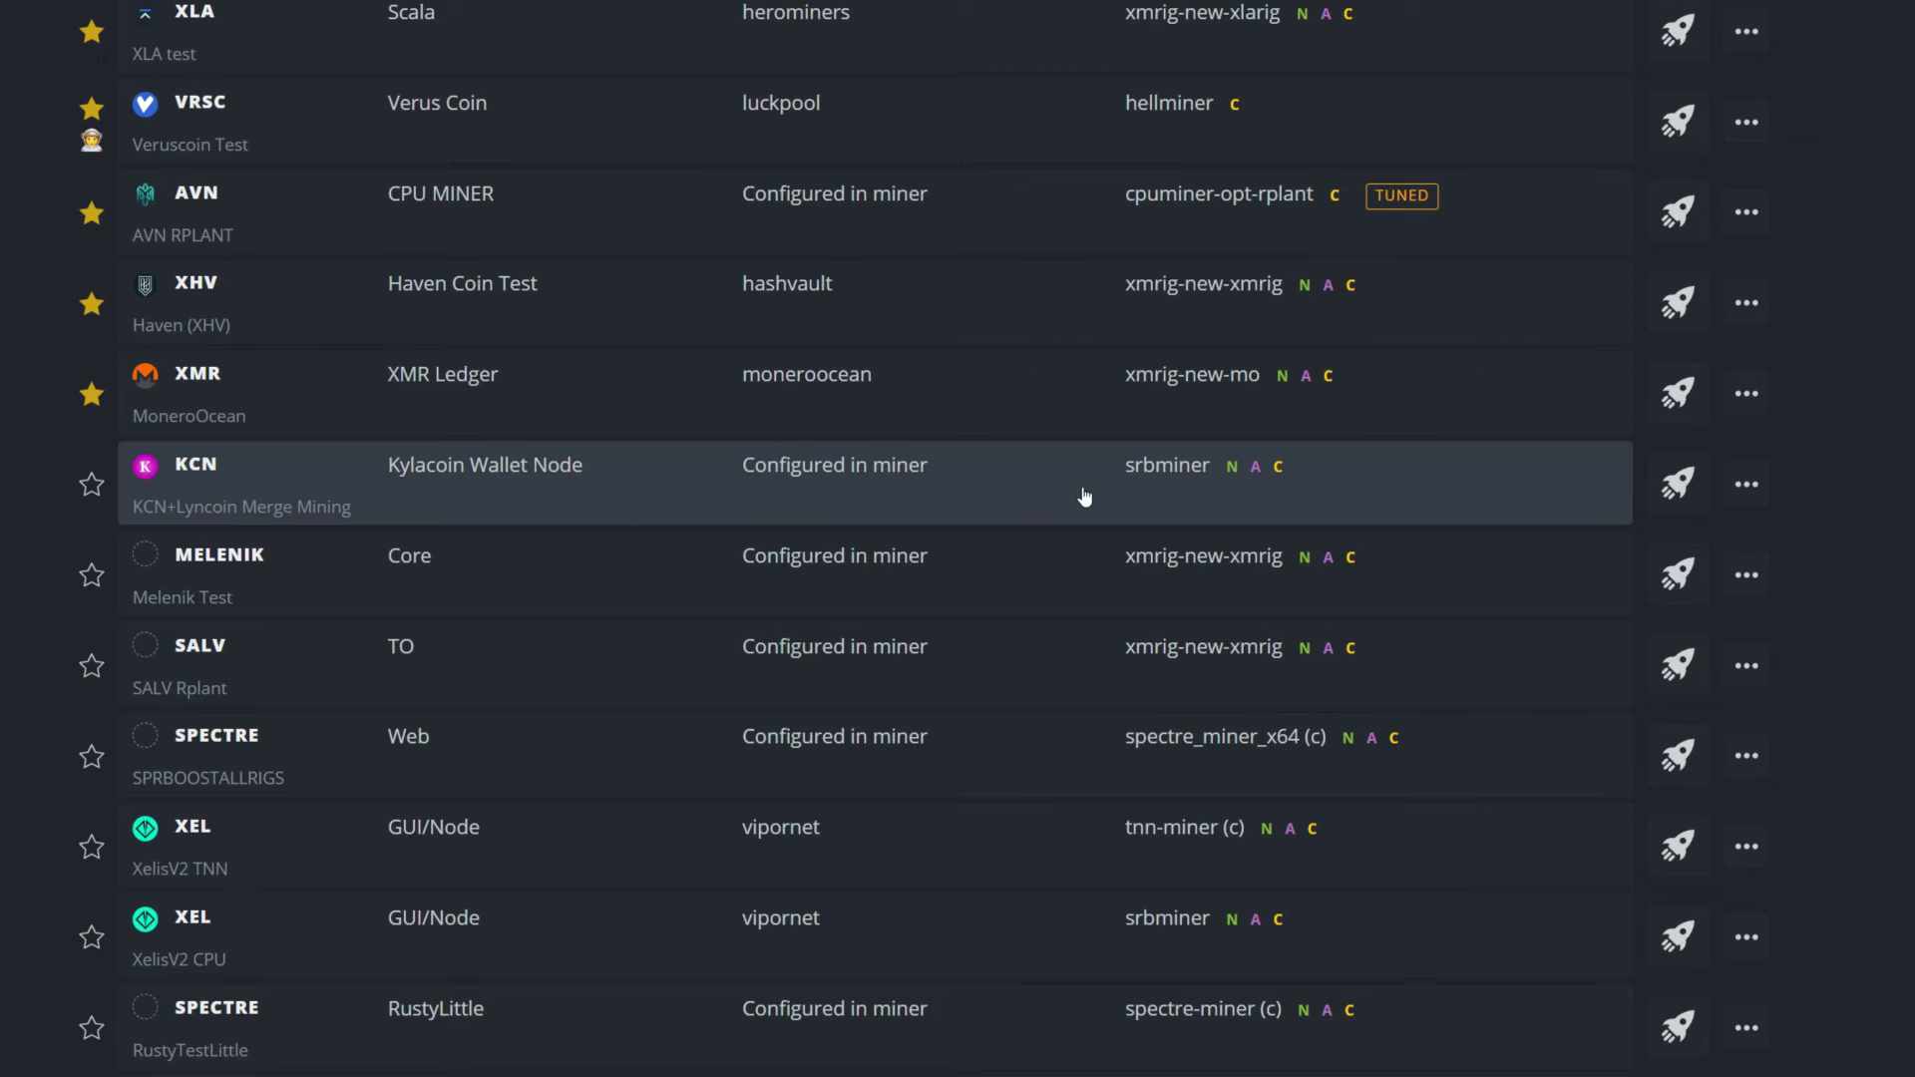
left_click(1676, 485)
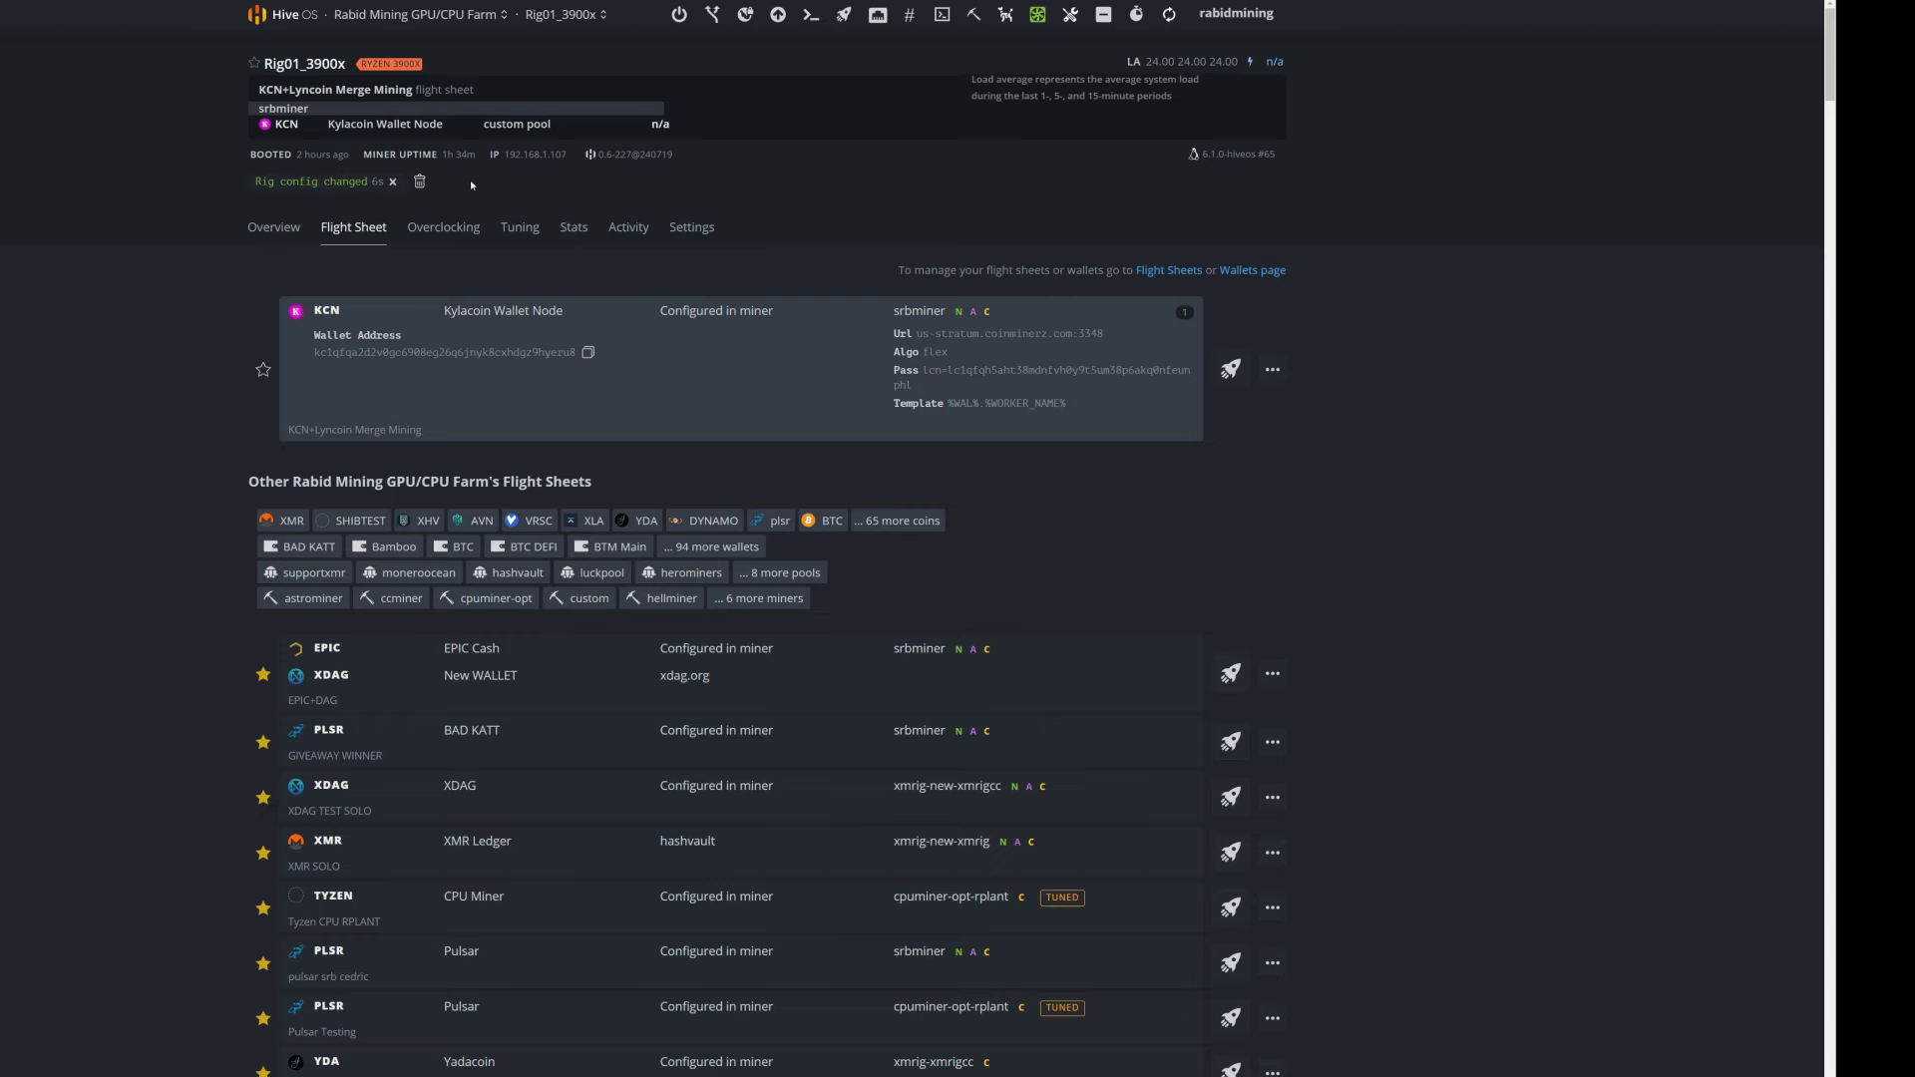
In the Rabid Mining GPU/CPU Farm, select all workers except Octominer1, Octominer2, Rig12_3900x, Rig39_9950x, Rig40_9950x and TestBench
left_click(411, 14)
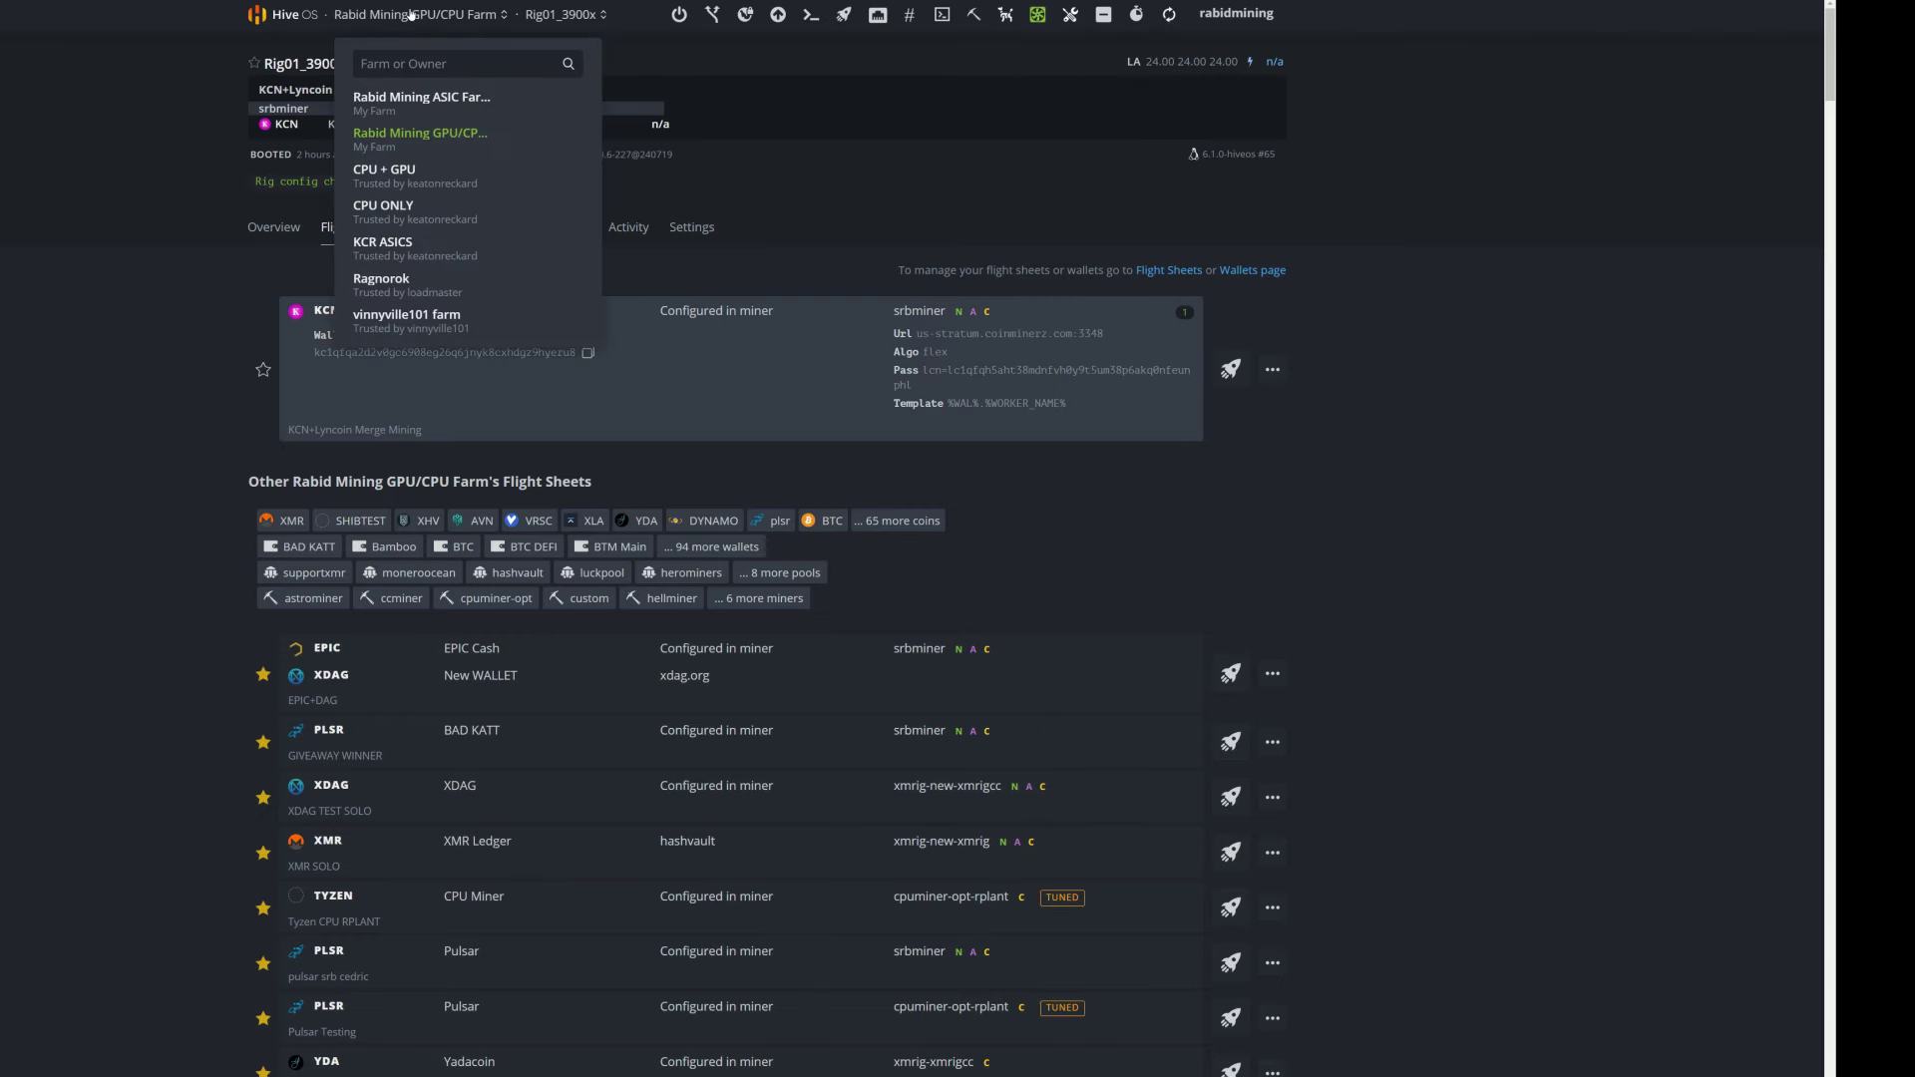
left_click(420, 135)
left_click(254, 270)
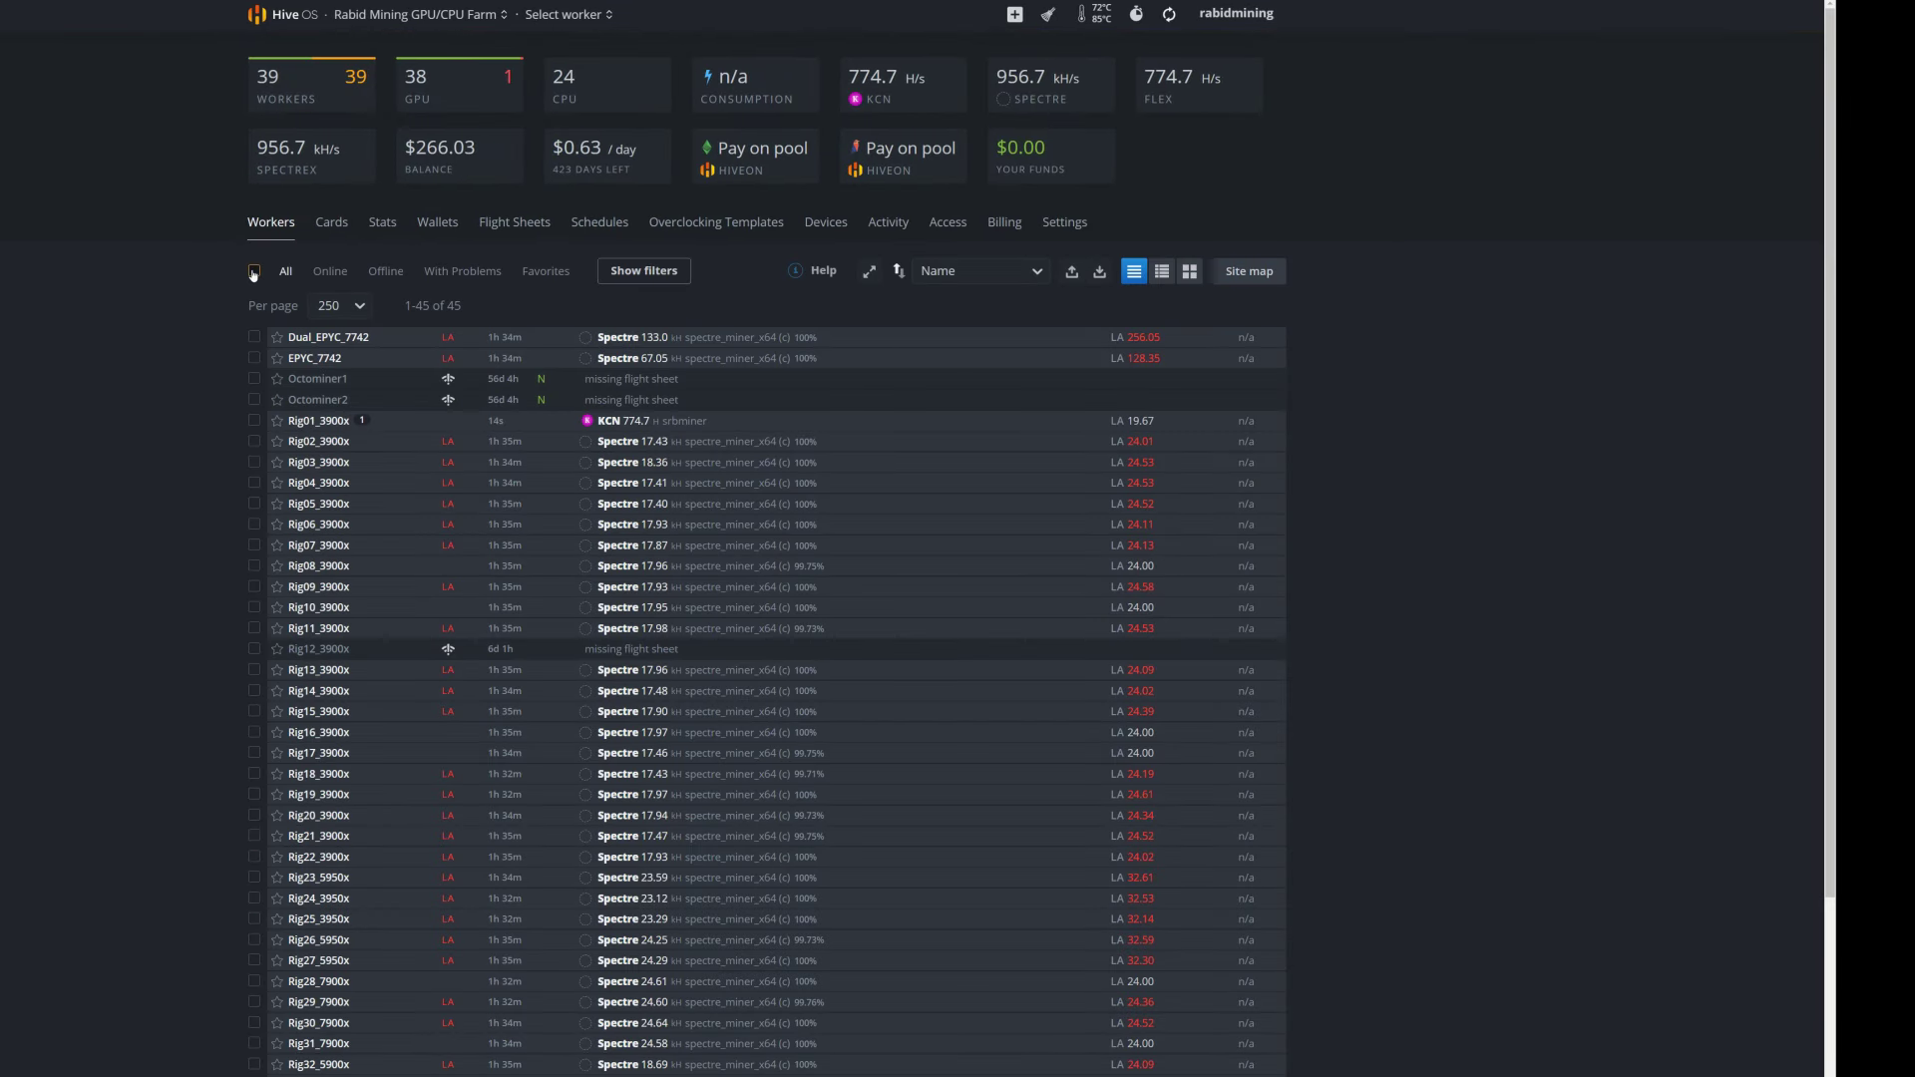
left_click(255, 378)
left_click(254, 399)
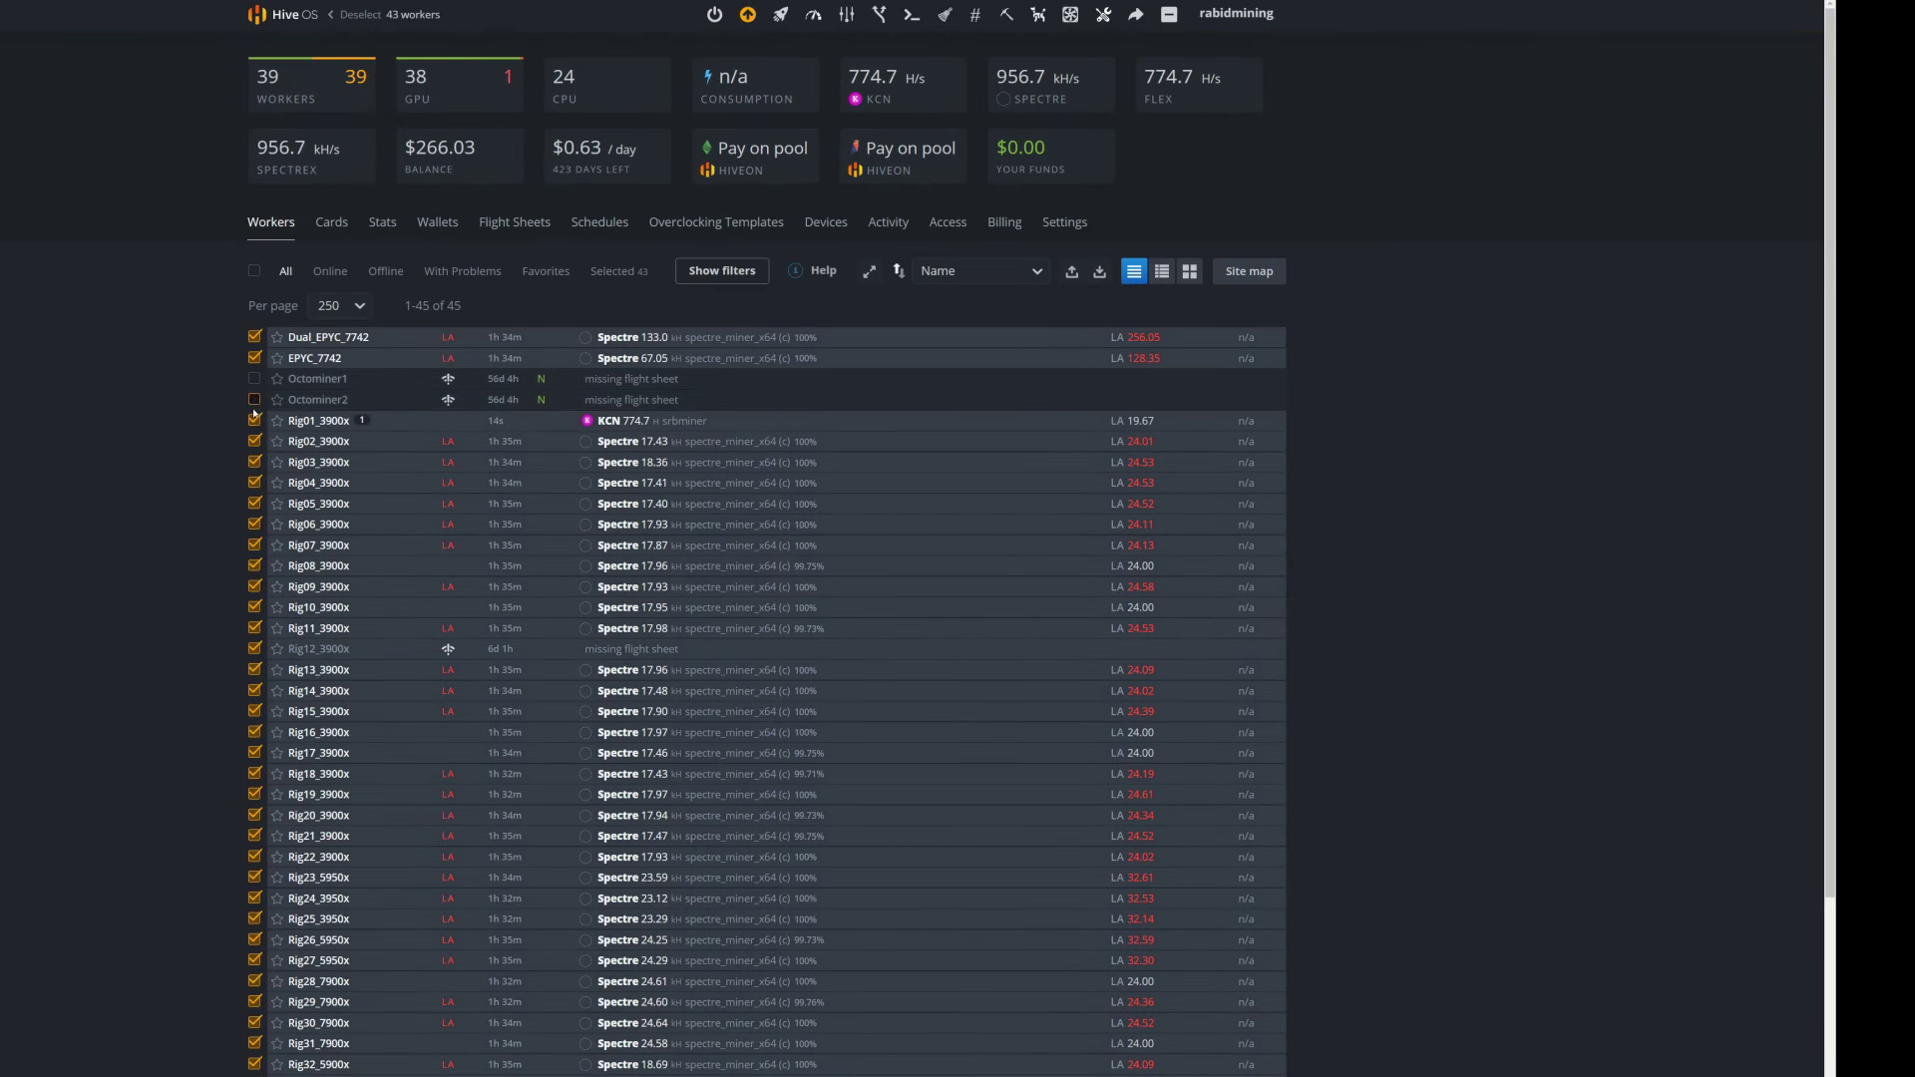
left_click(254, 650)
scroll(165, 751, "down", 2)
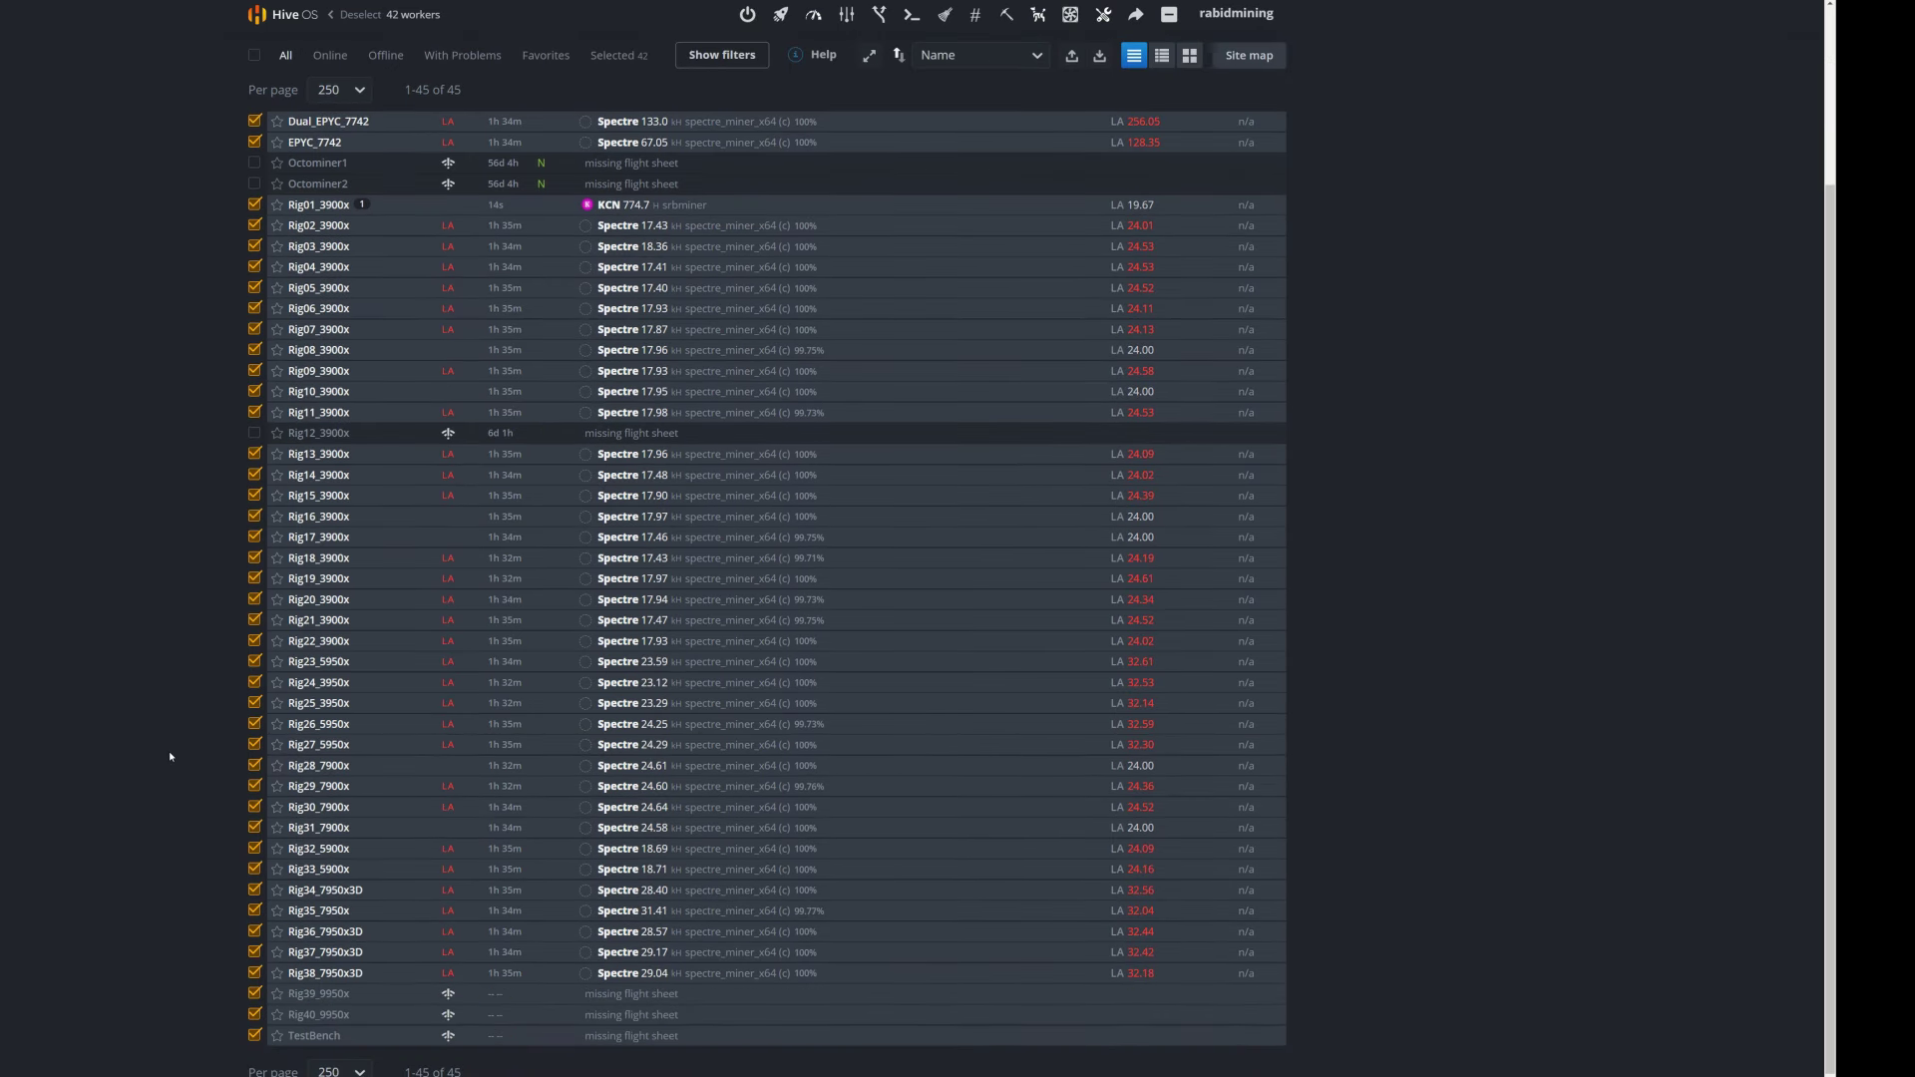
left_click(254, 1035)
left_click(254, 1014)
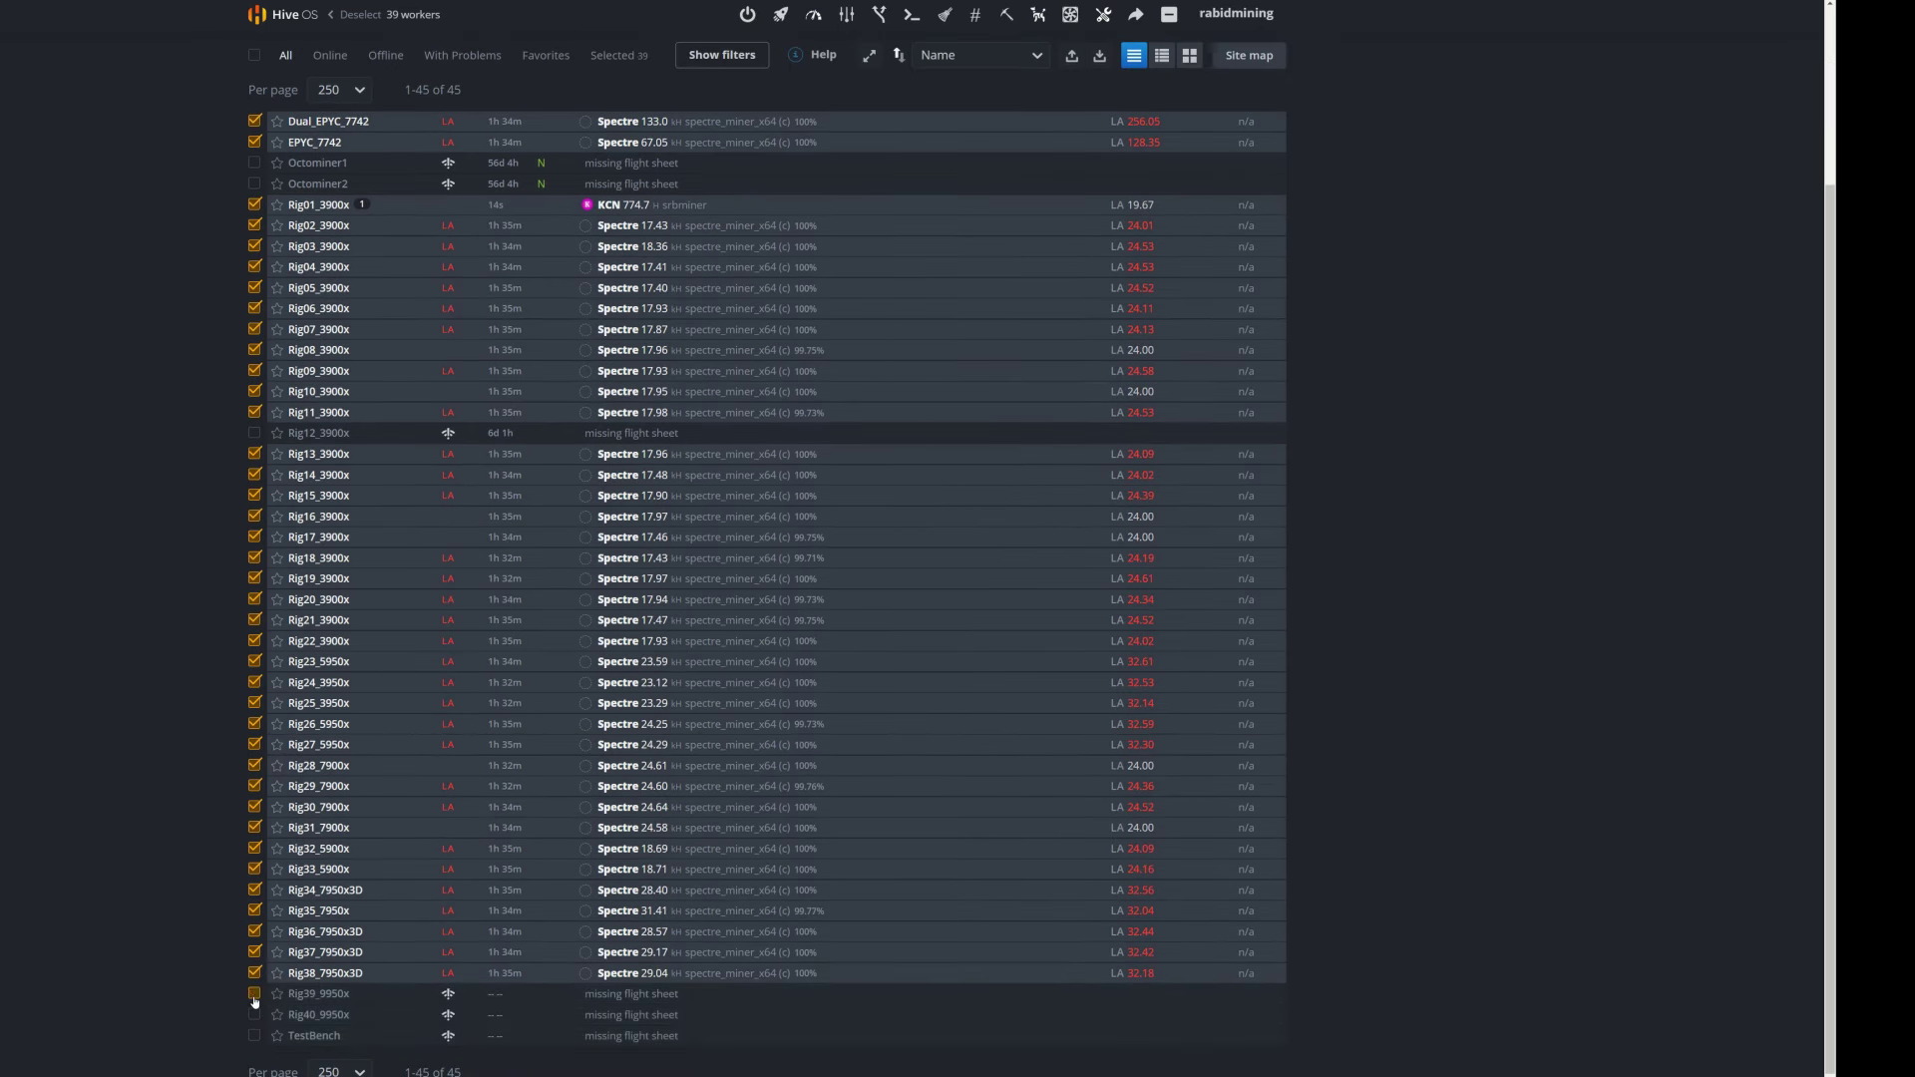
left_click(255, 993)
scroll(148, 894, "up", 1)
scroll(147, 893, "up", 1)
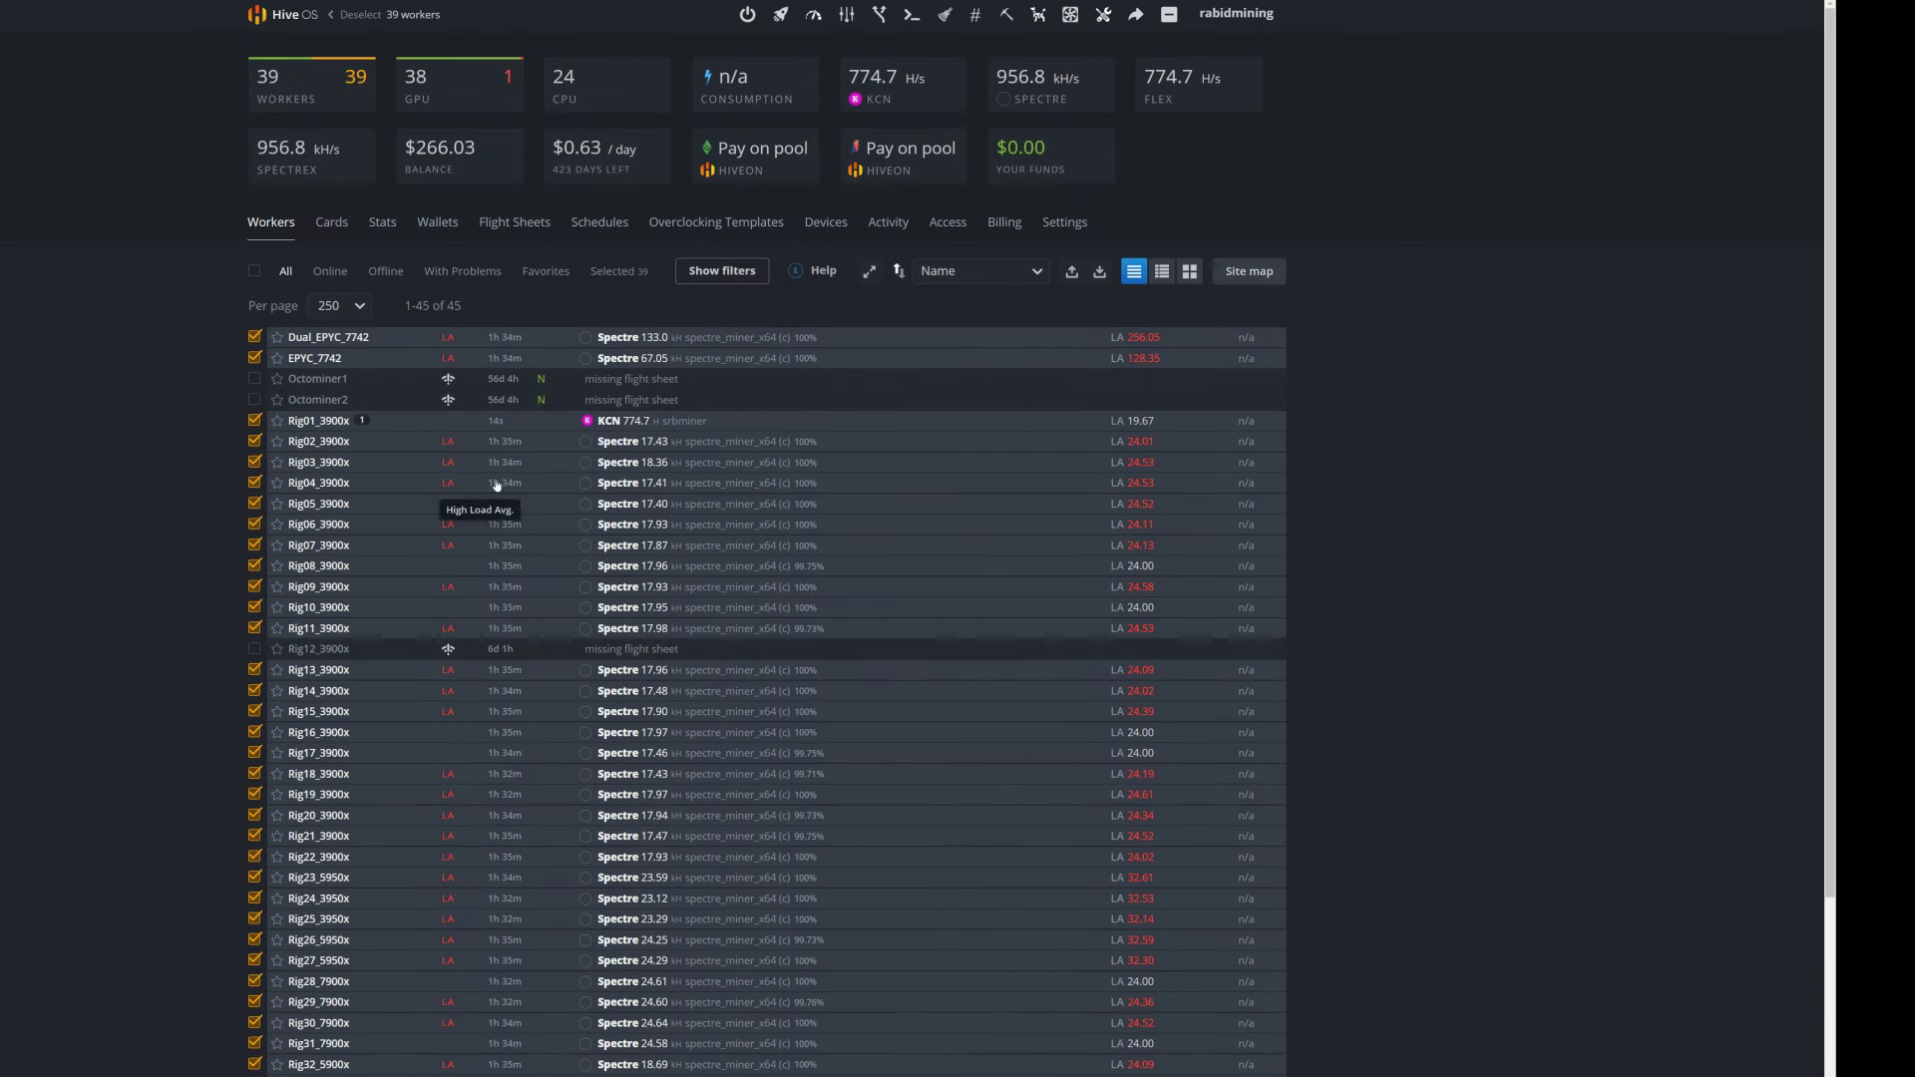
Apply the KCN+Lyncoin Merge Mining flight sheet to the selected workers, filtering the sheets by KCN, and clear the worker selection
left_click(781, 17)
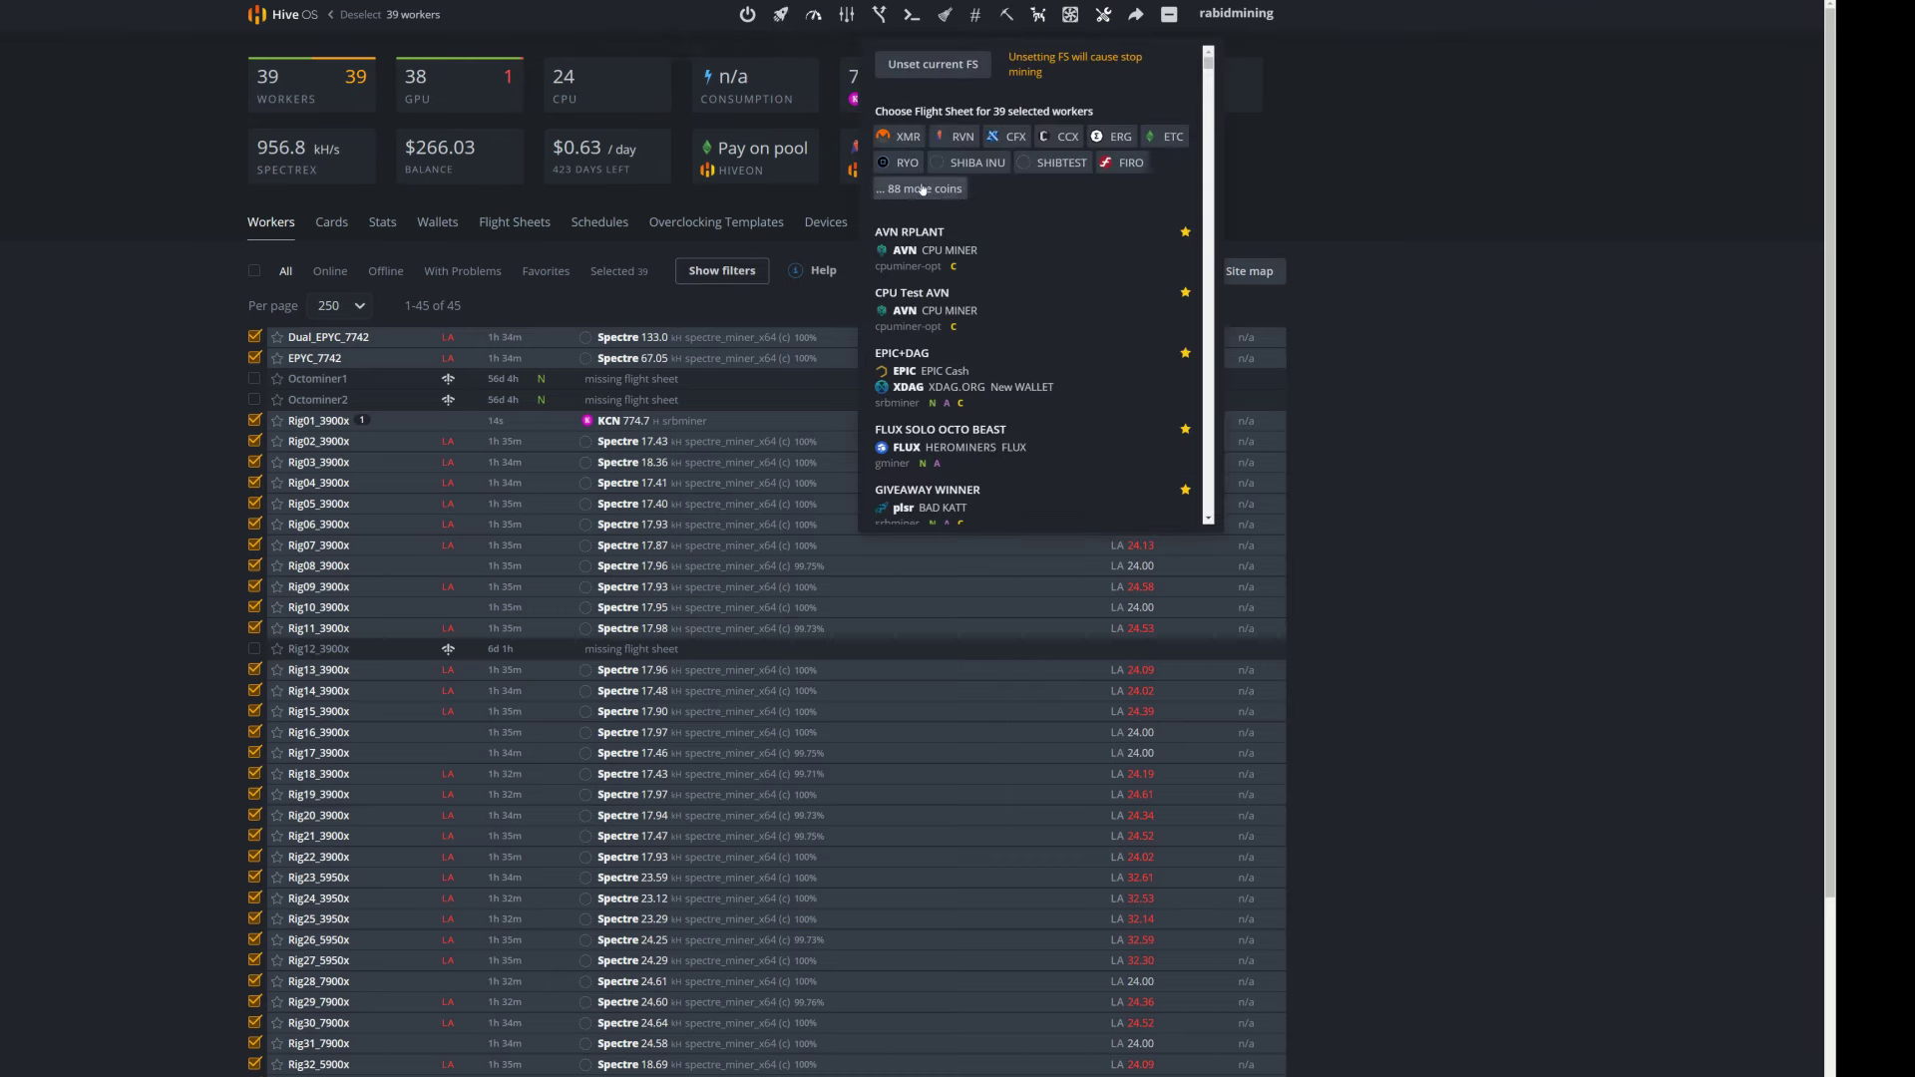
scroll(1022, 376, "down", 3)
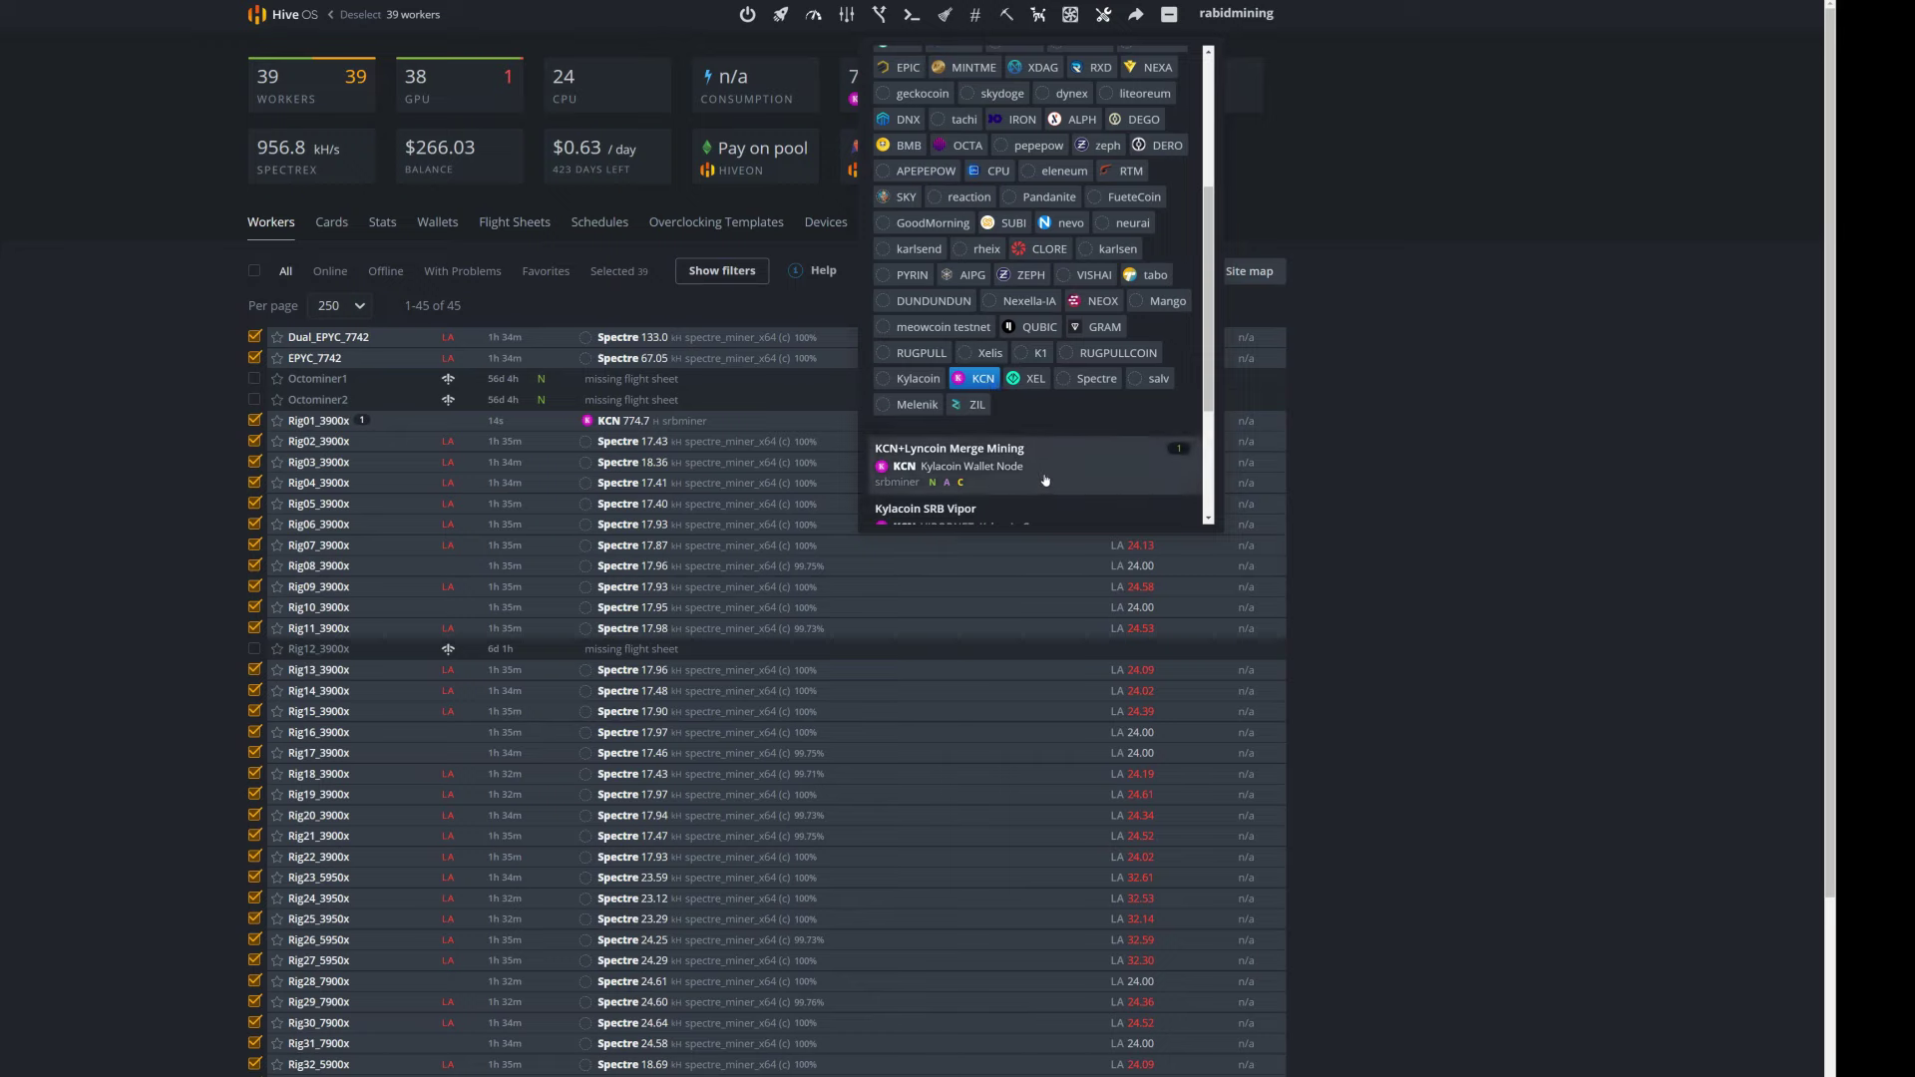
scroll(897, 394, "down", 1)
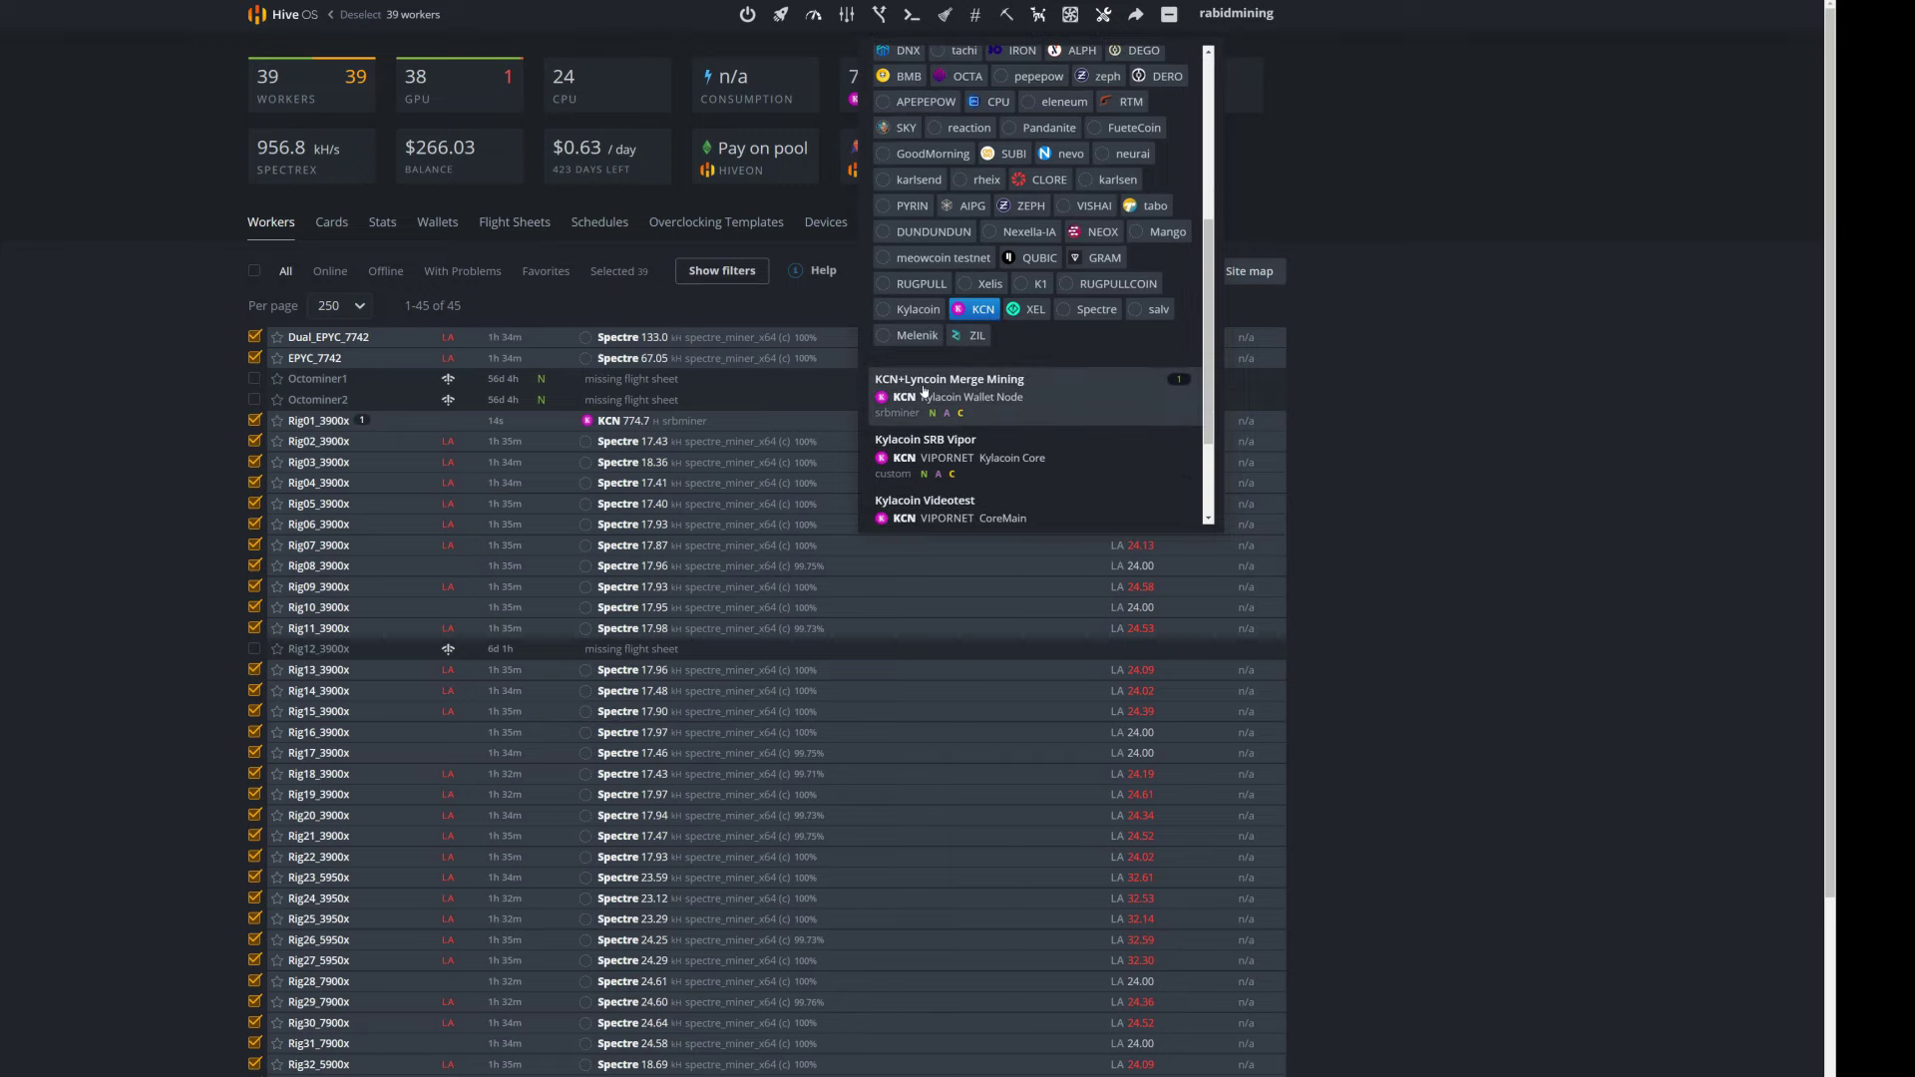
left_click(1022, 391)
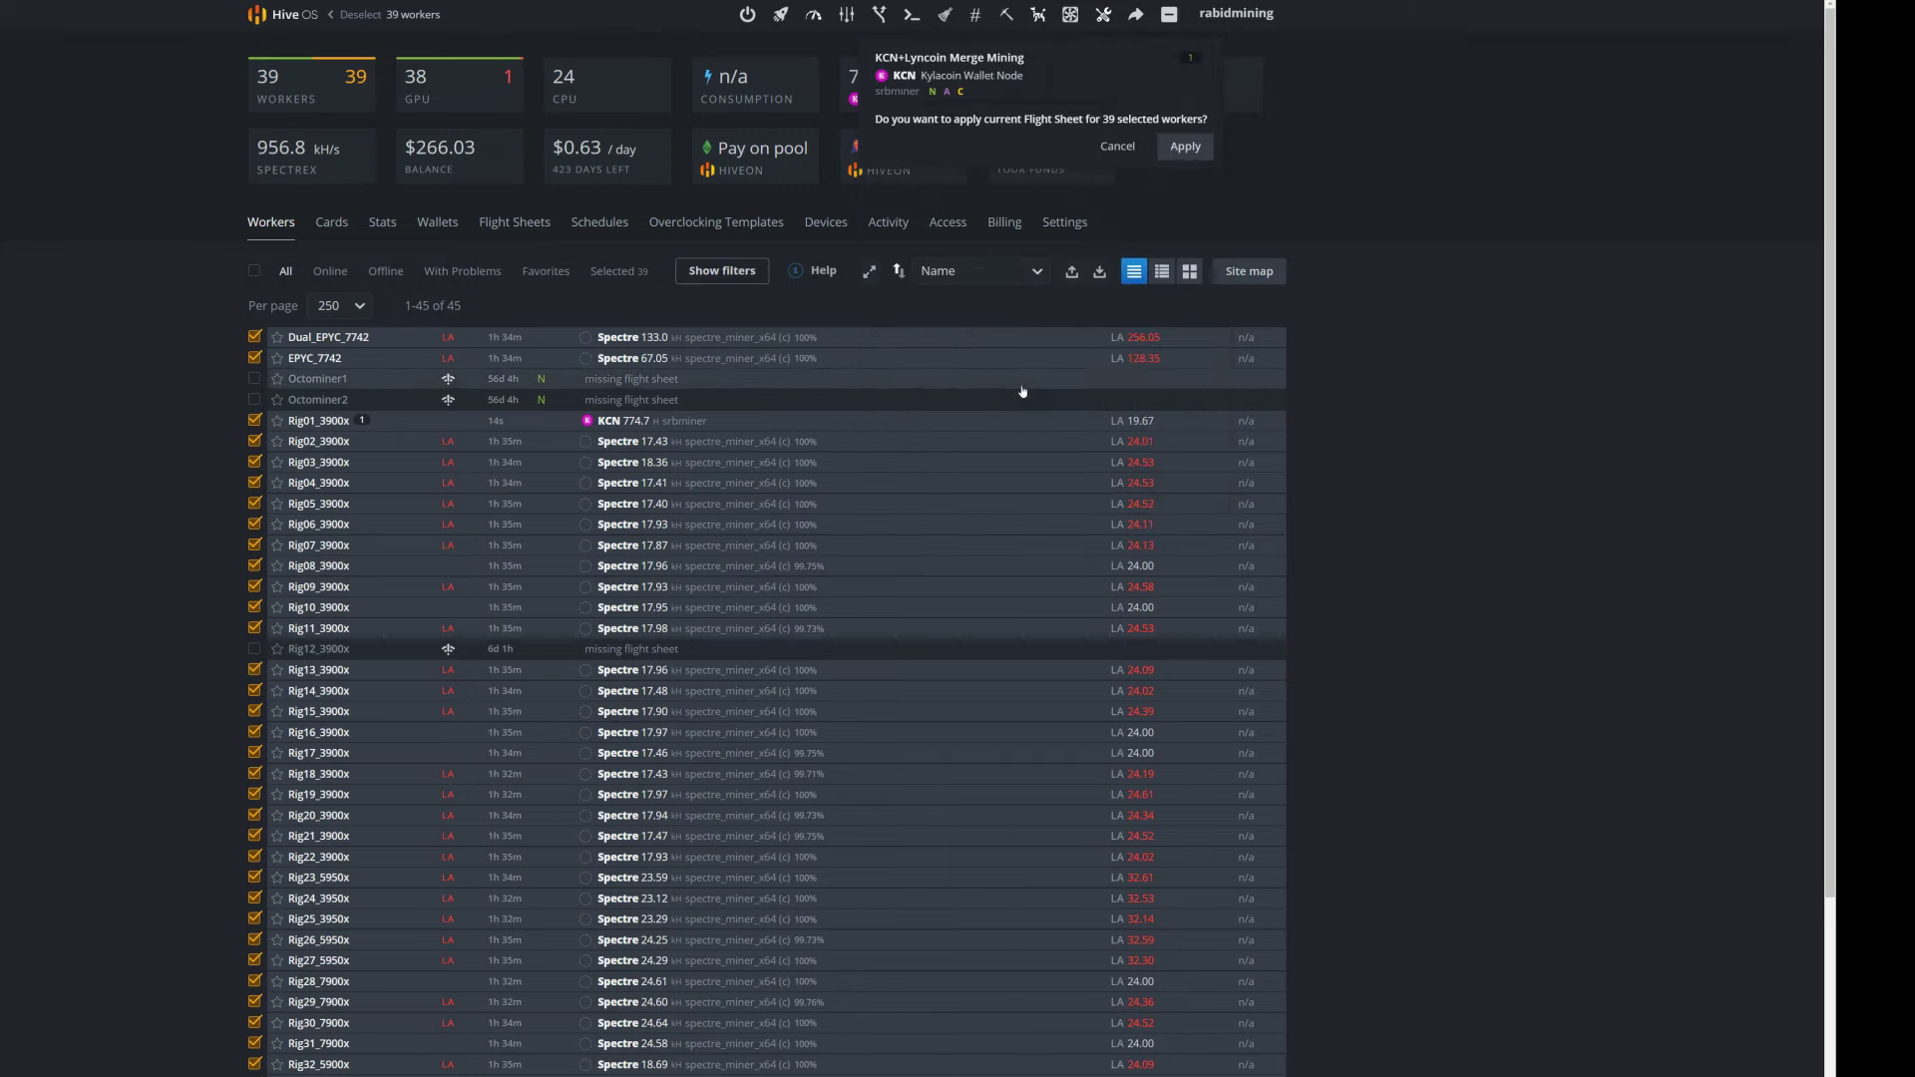
left_click(1185, 146)
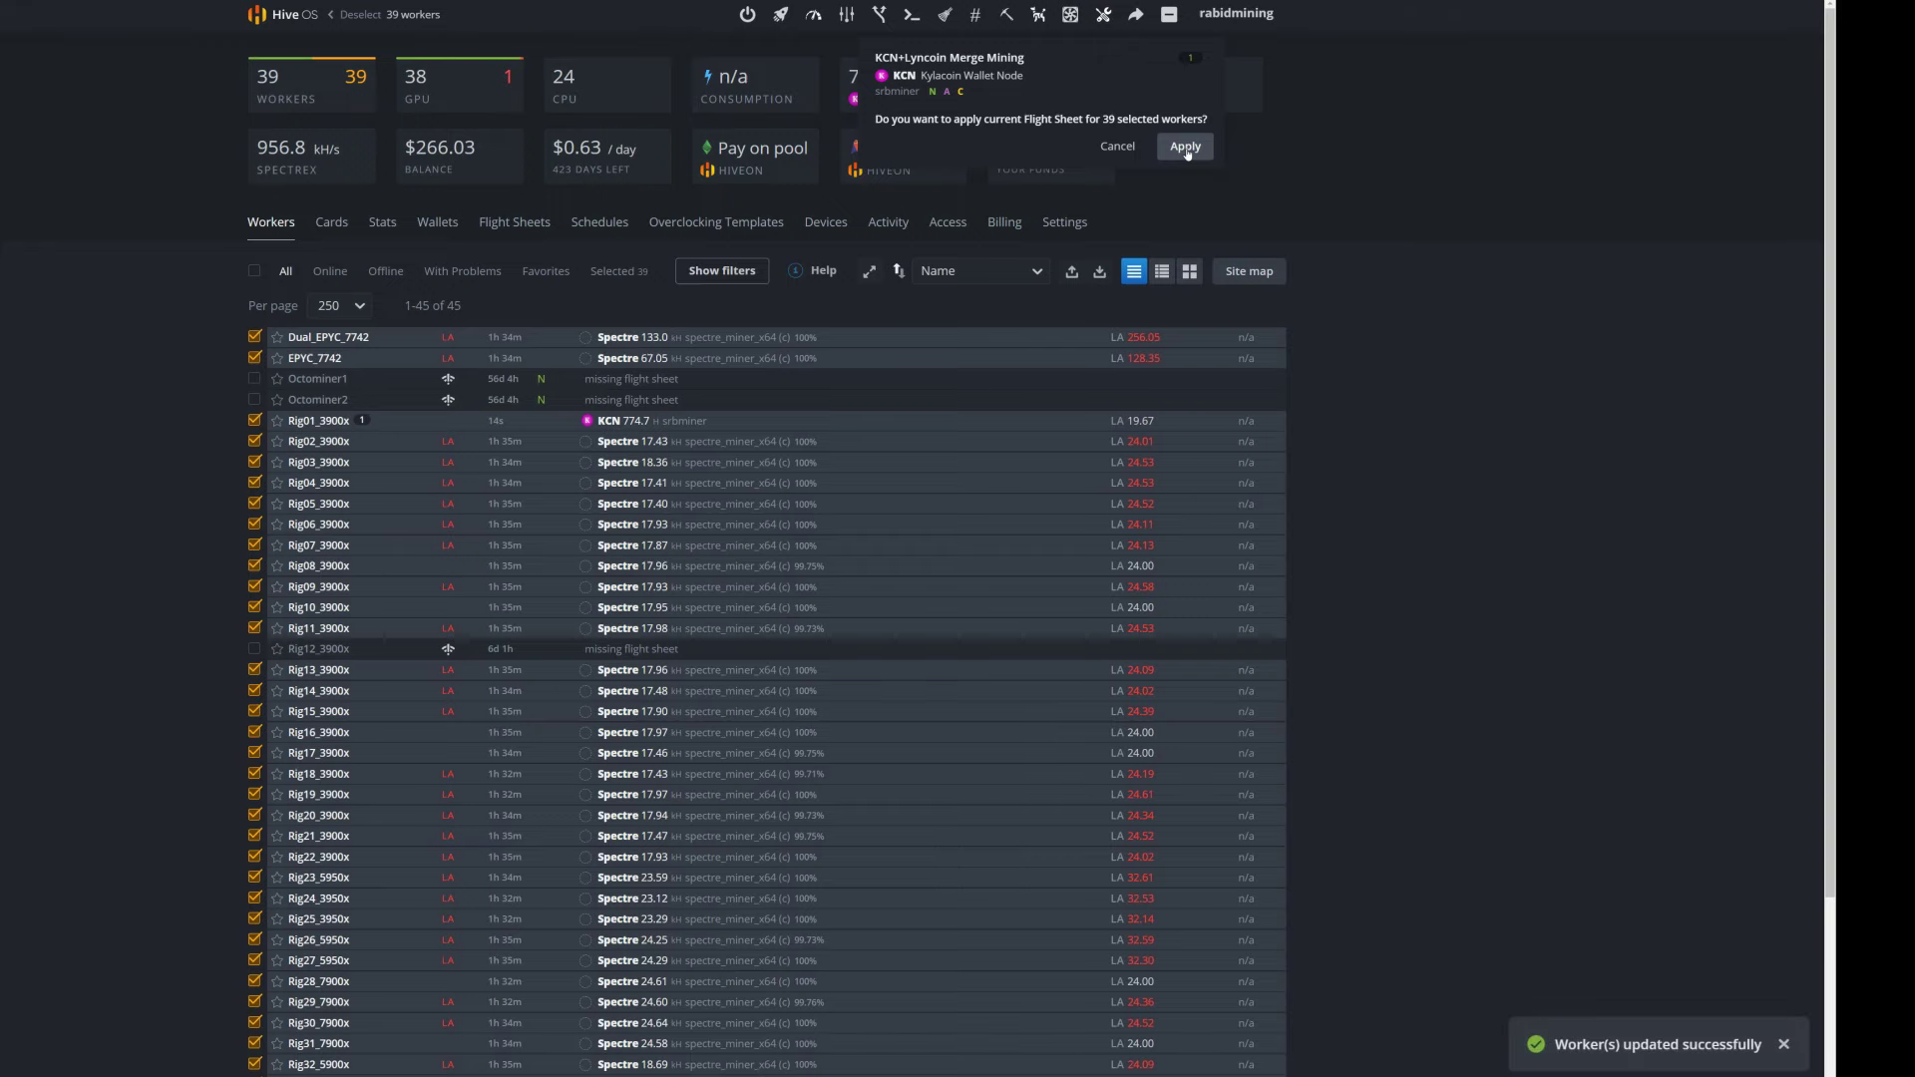
left_click(254, 271)
Review the hashrates of the farm's workers and inspect Rig01_3900x's overview and flight sheet
scroll(172, 529, "down", 2)
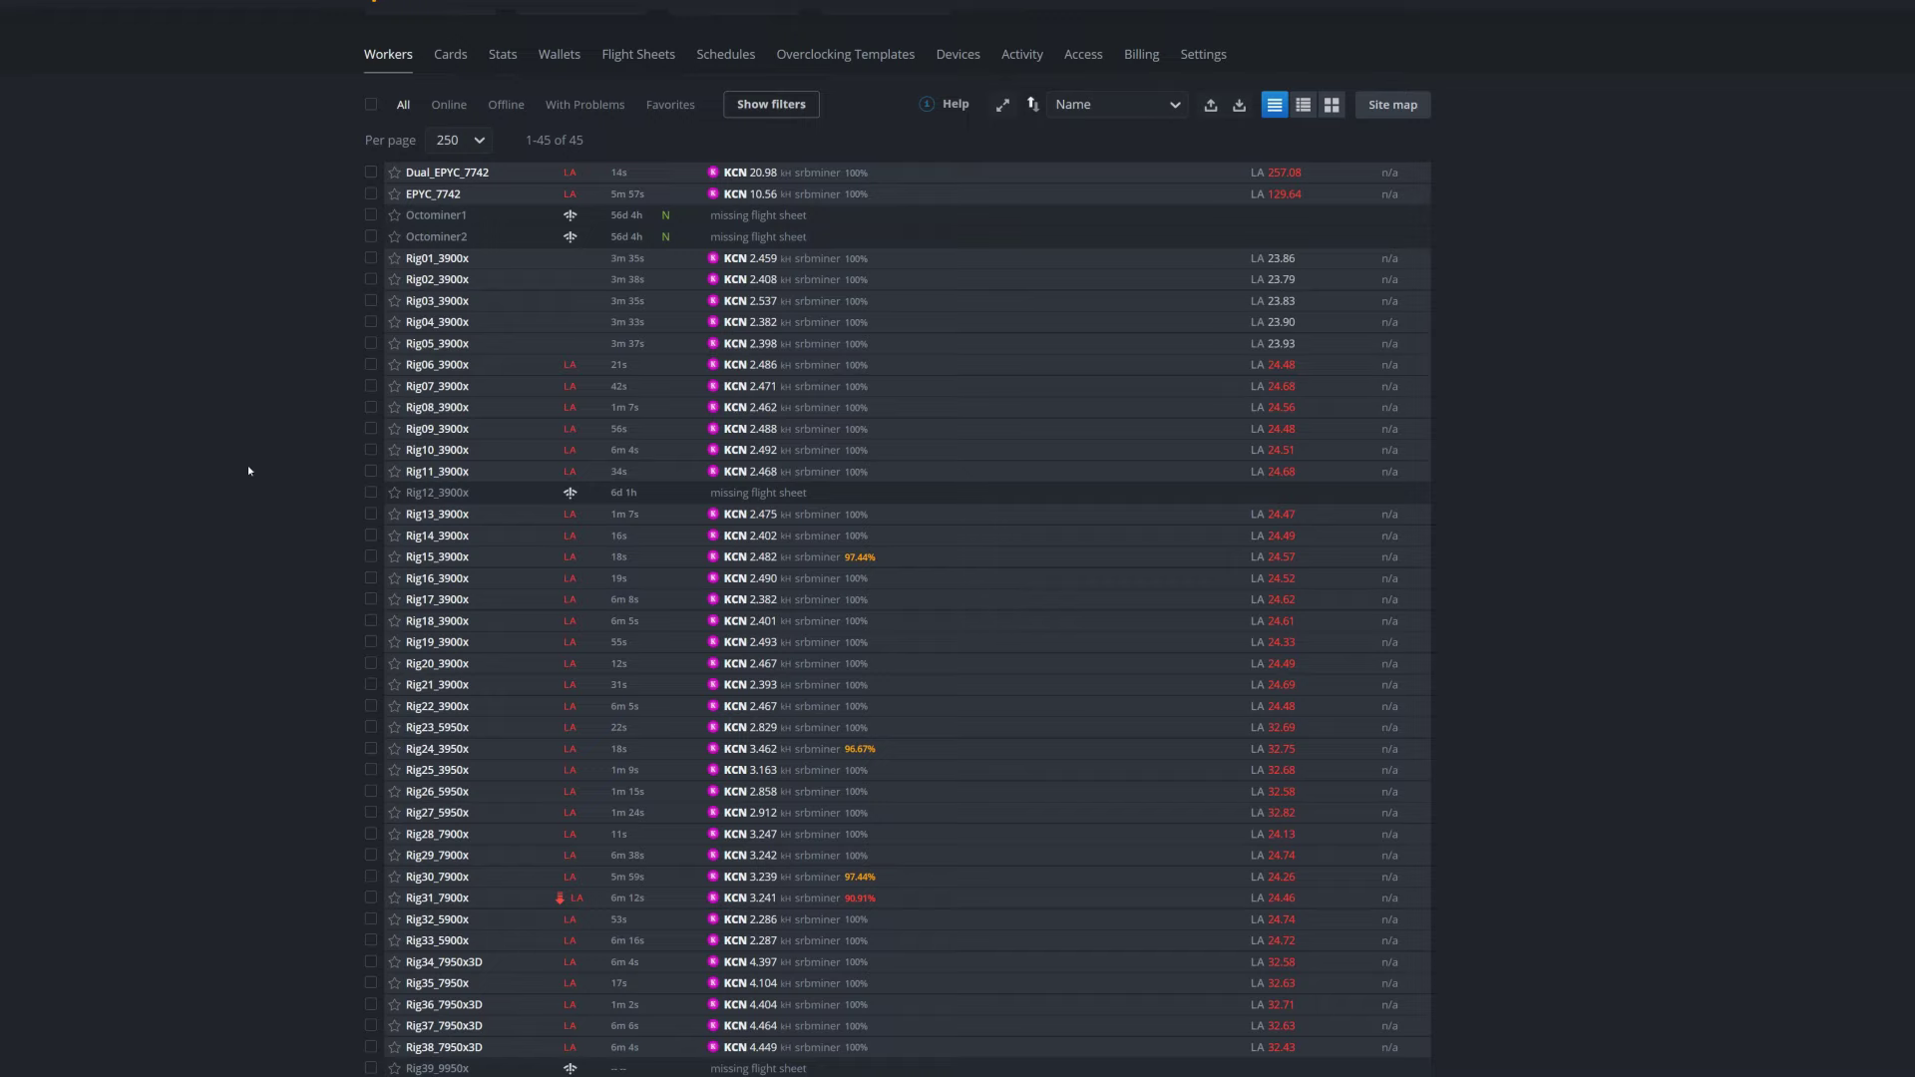
left_click(419, 261)
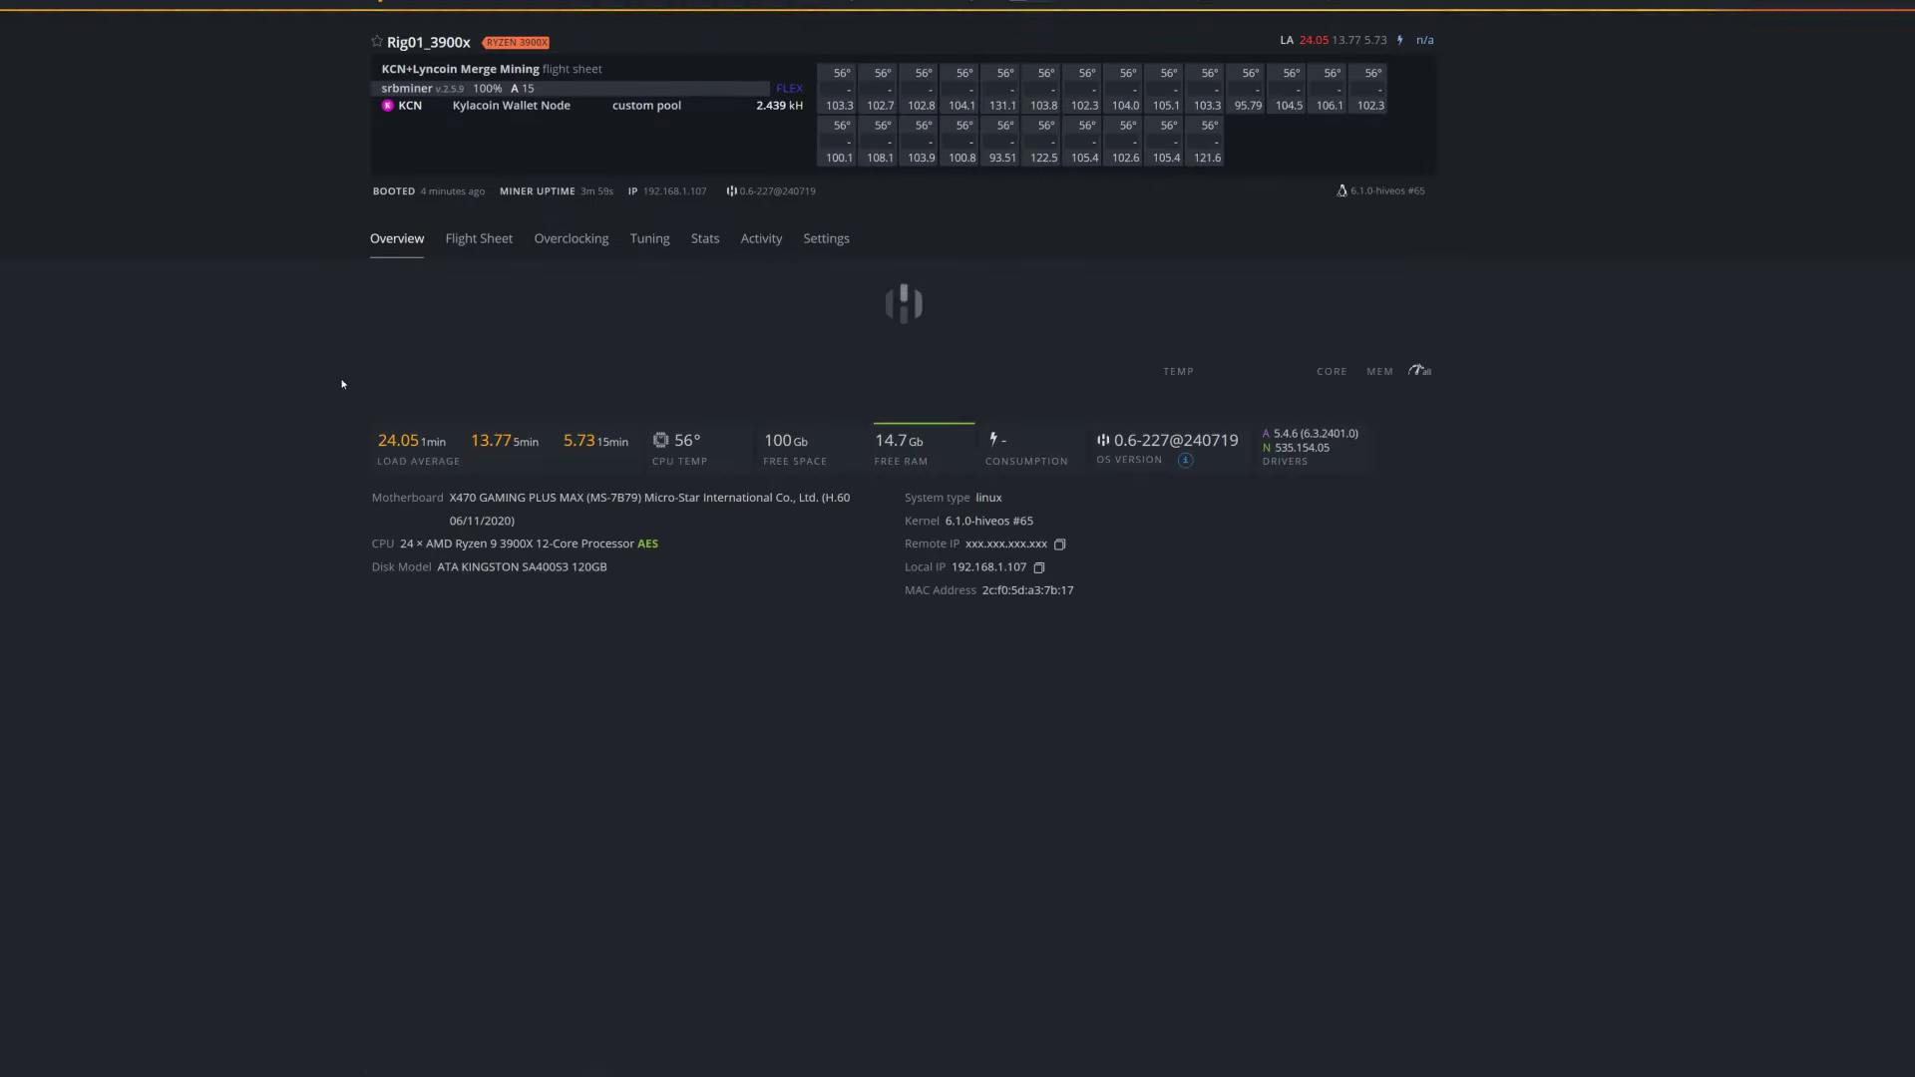
left_click(502, 240)
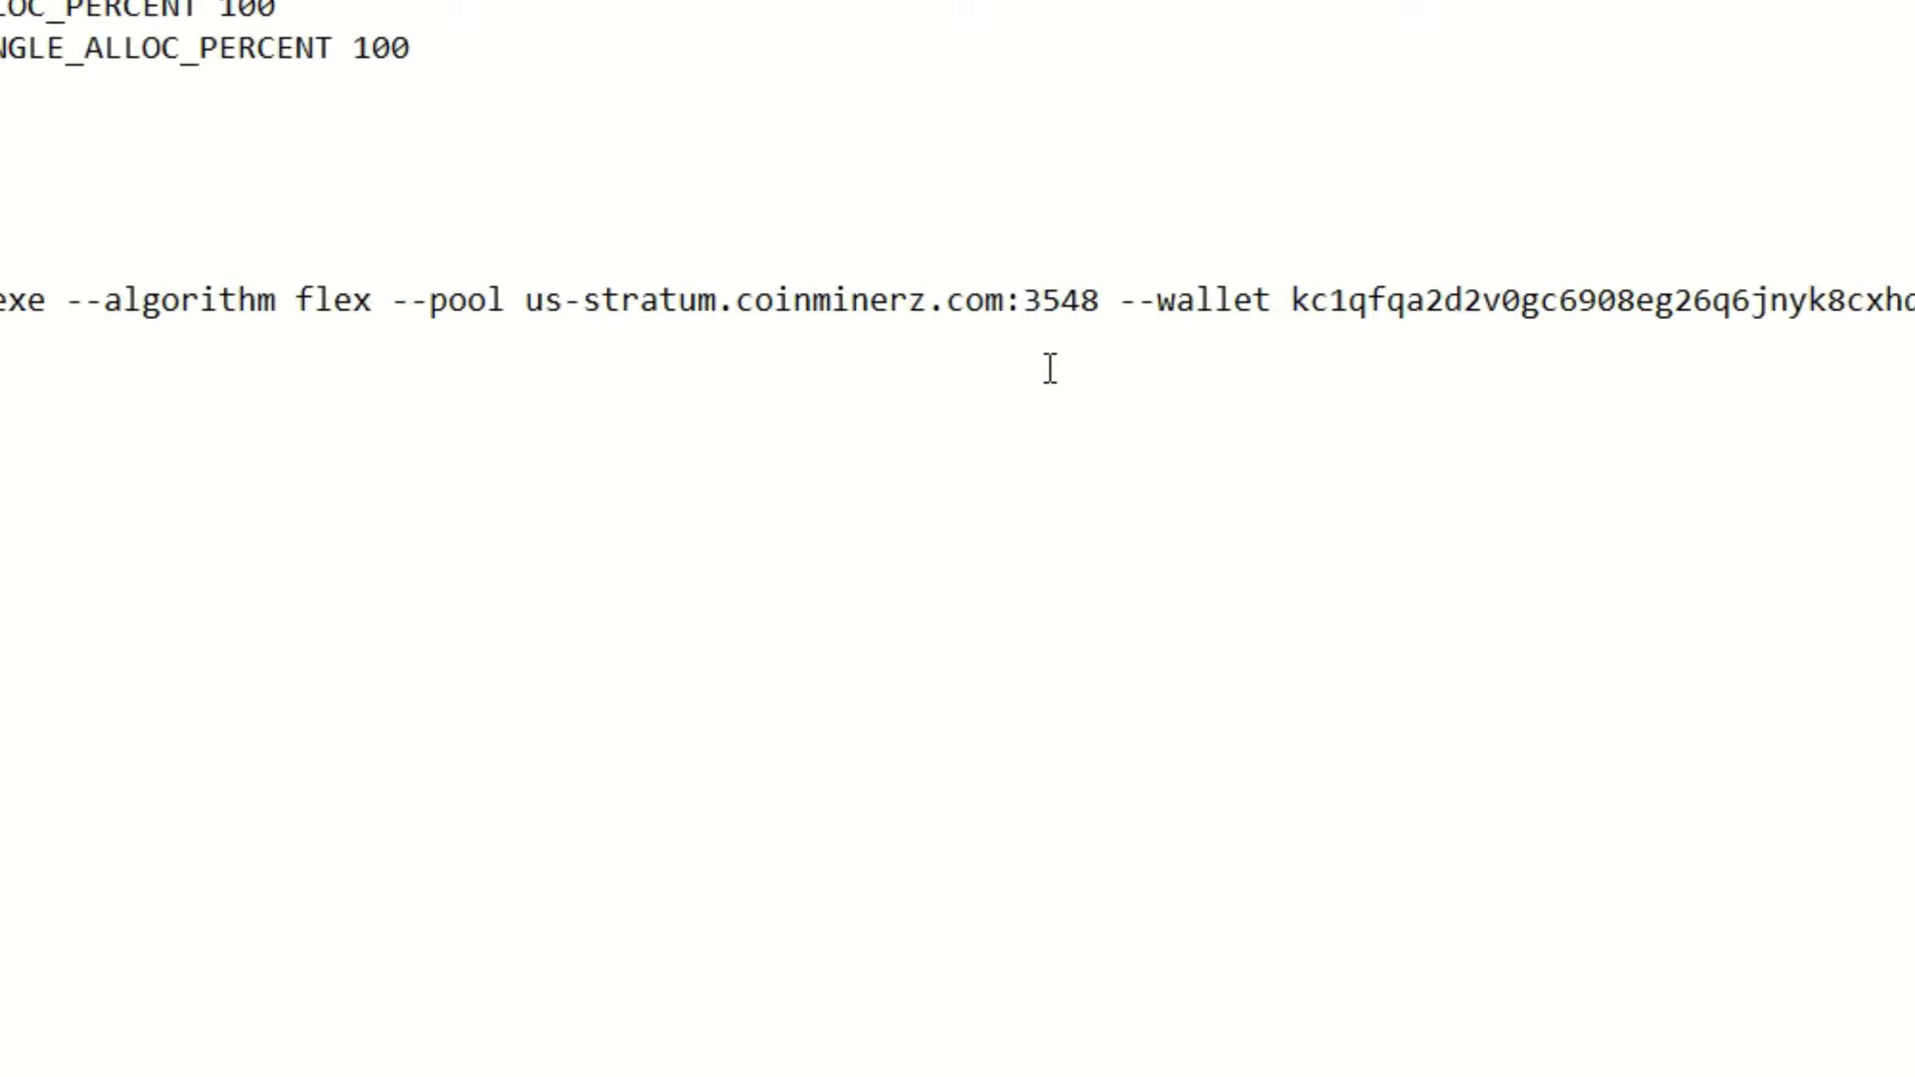
In the SRBMiner batch file, highlight port 3548 in the pool address to examine it
left_click_drag(1023, 301, 1107, 300)
left_click(1066, 377)
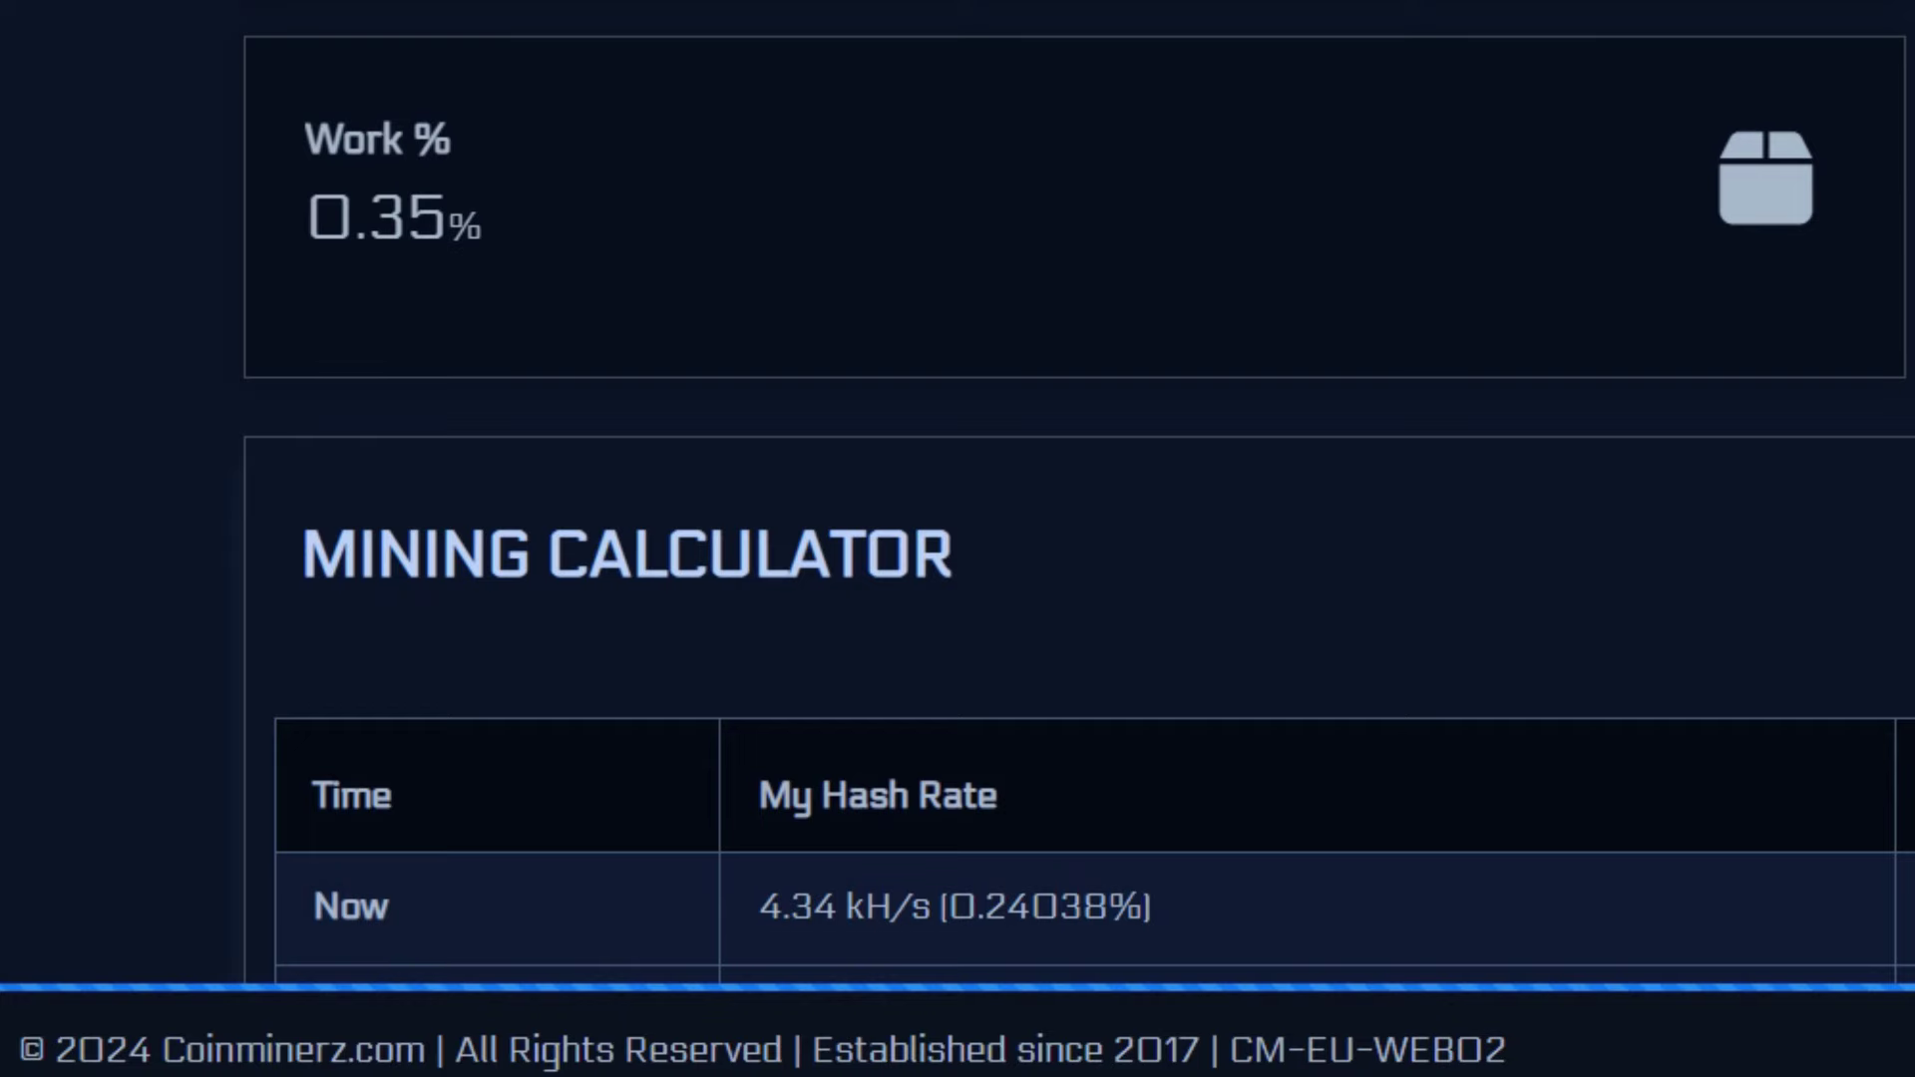
On the CoinMinerz wallet dashboard, compare the workers listed under shared mining with those under solo mining
scroll(1659, 76, "down", 10)
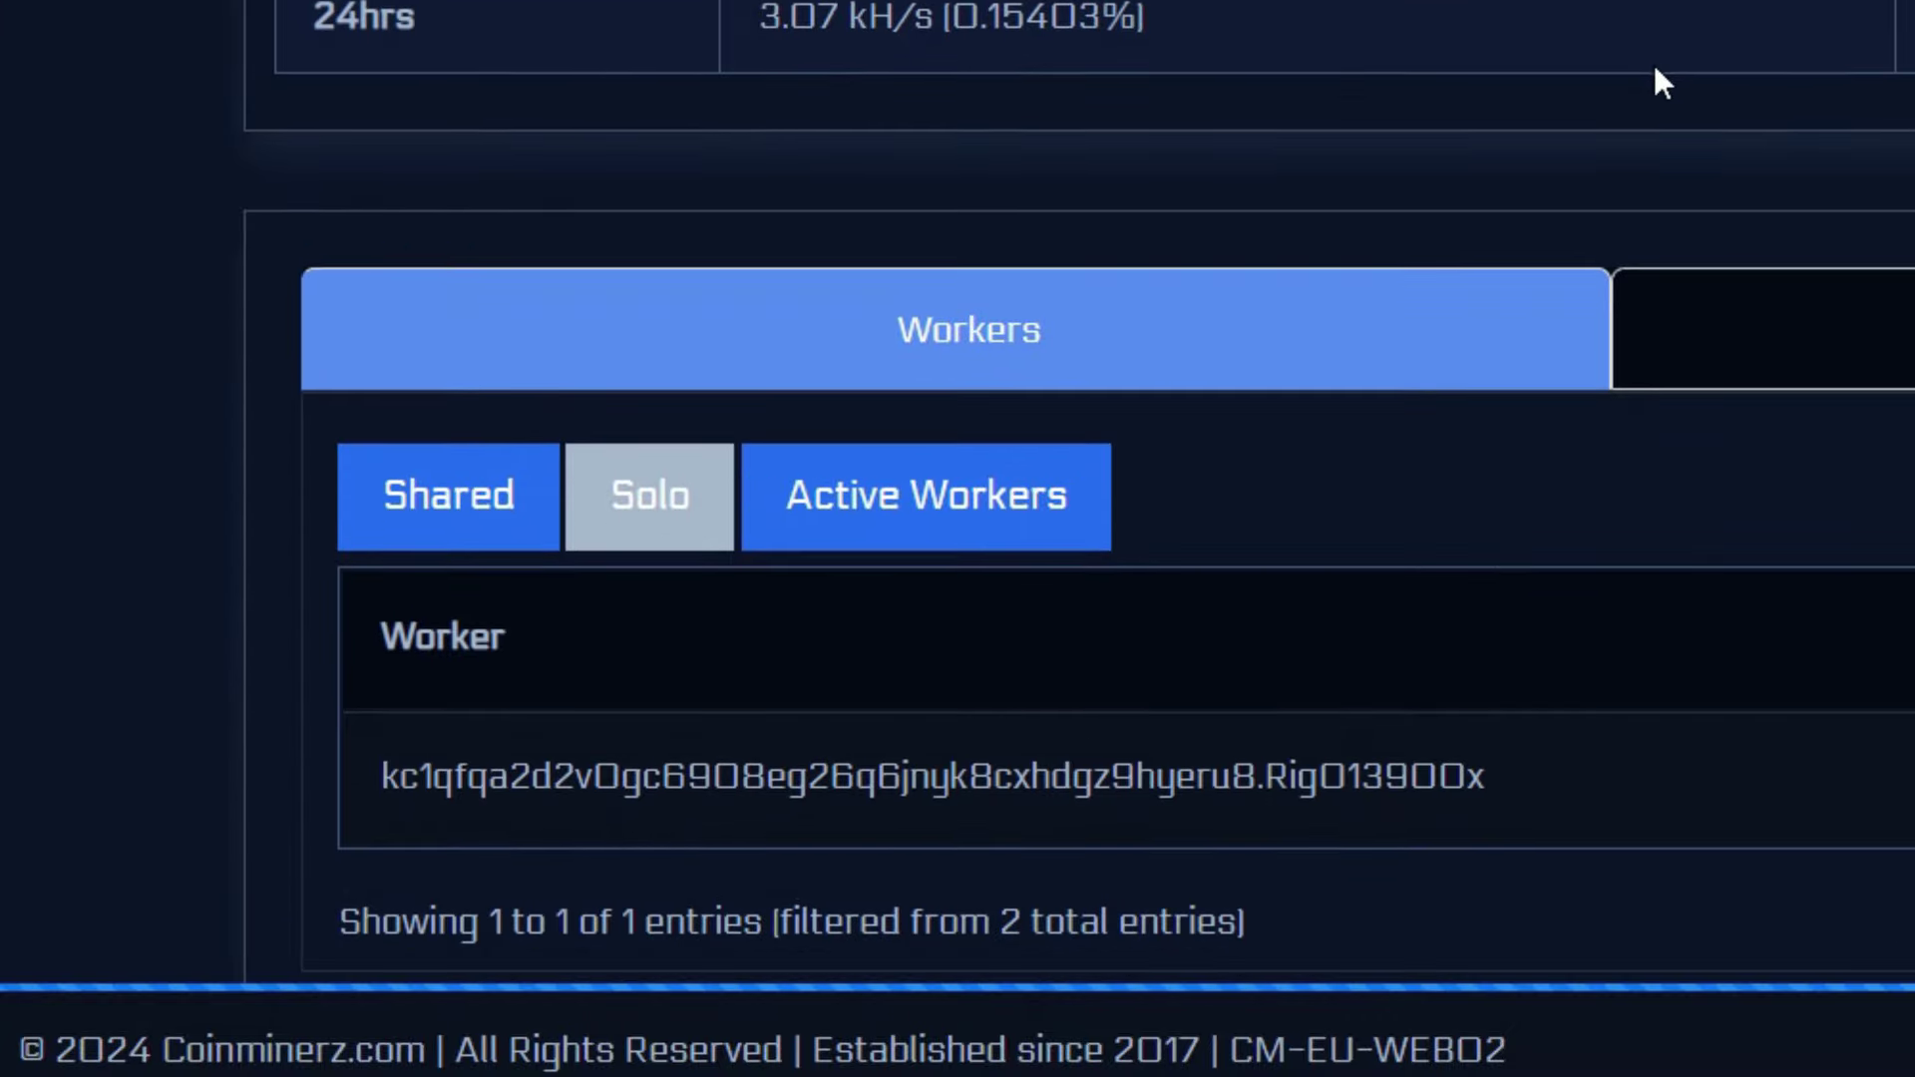
scroll(1640, 55, "up", 1)
scroll(1636, 65, "down", 1)
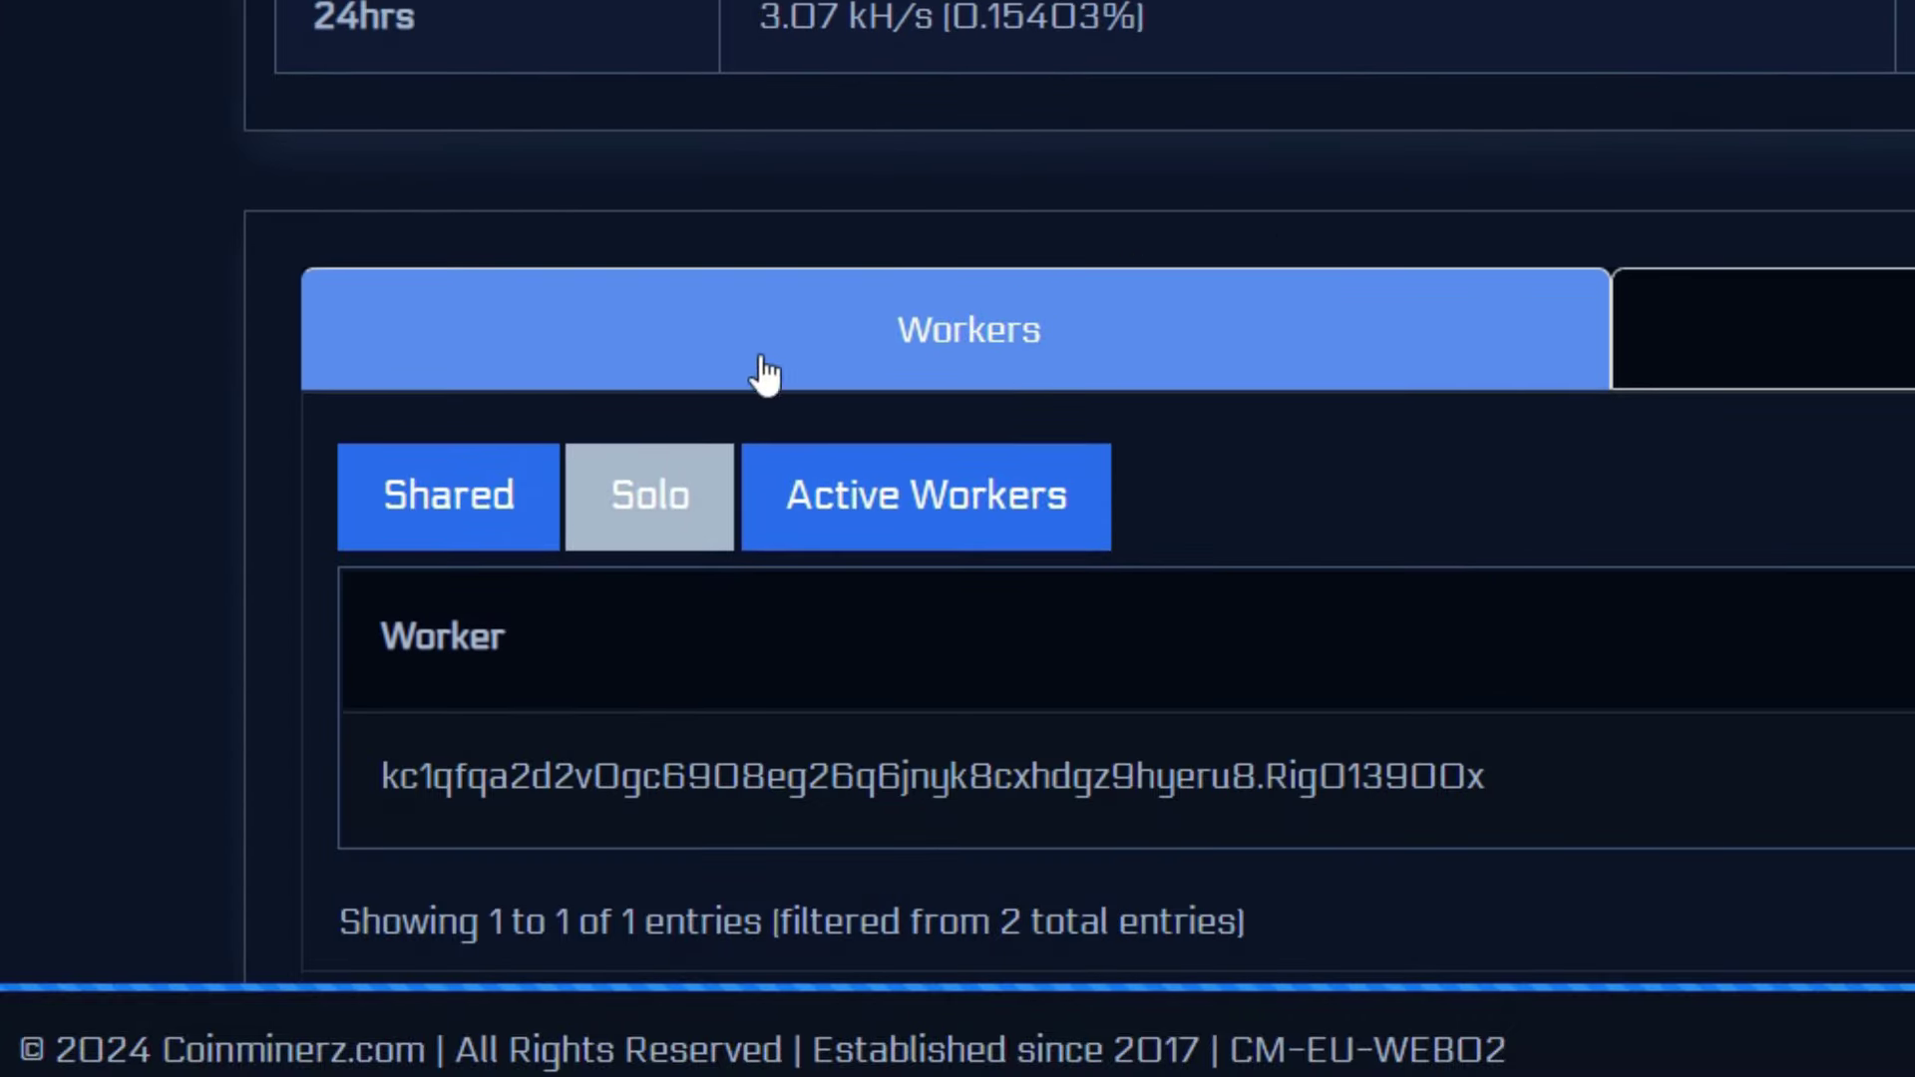
left_click(409, 516)
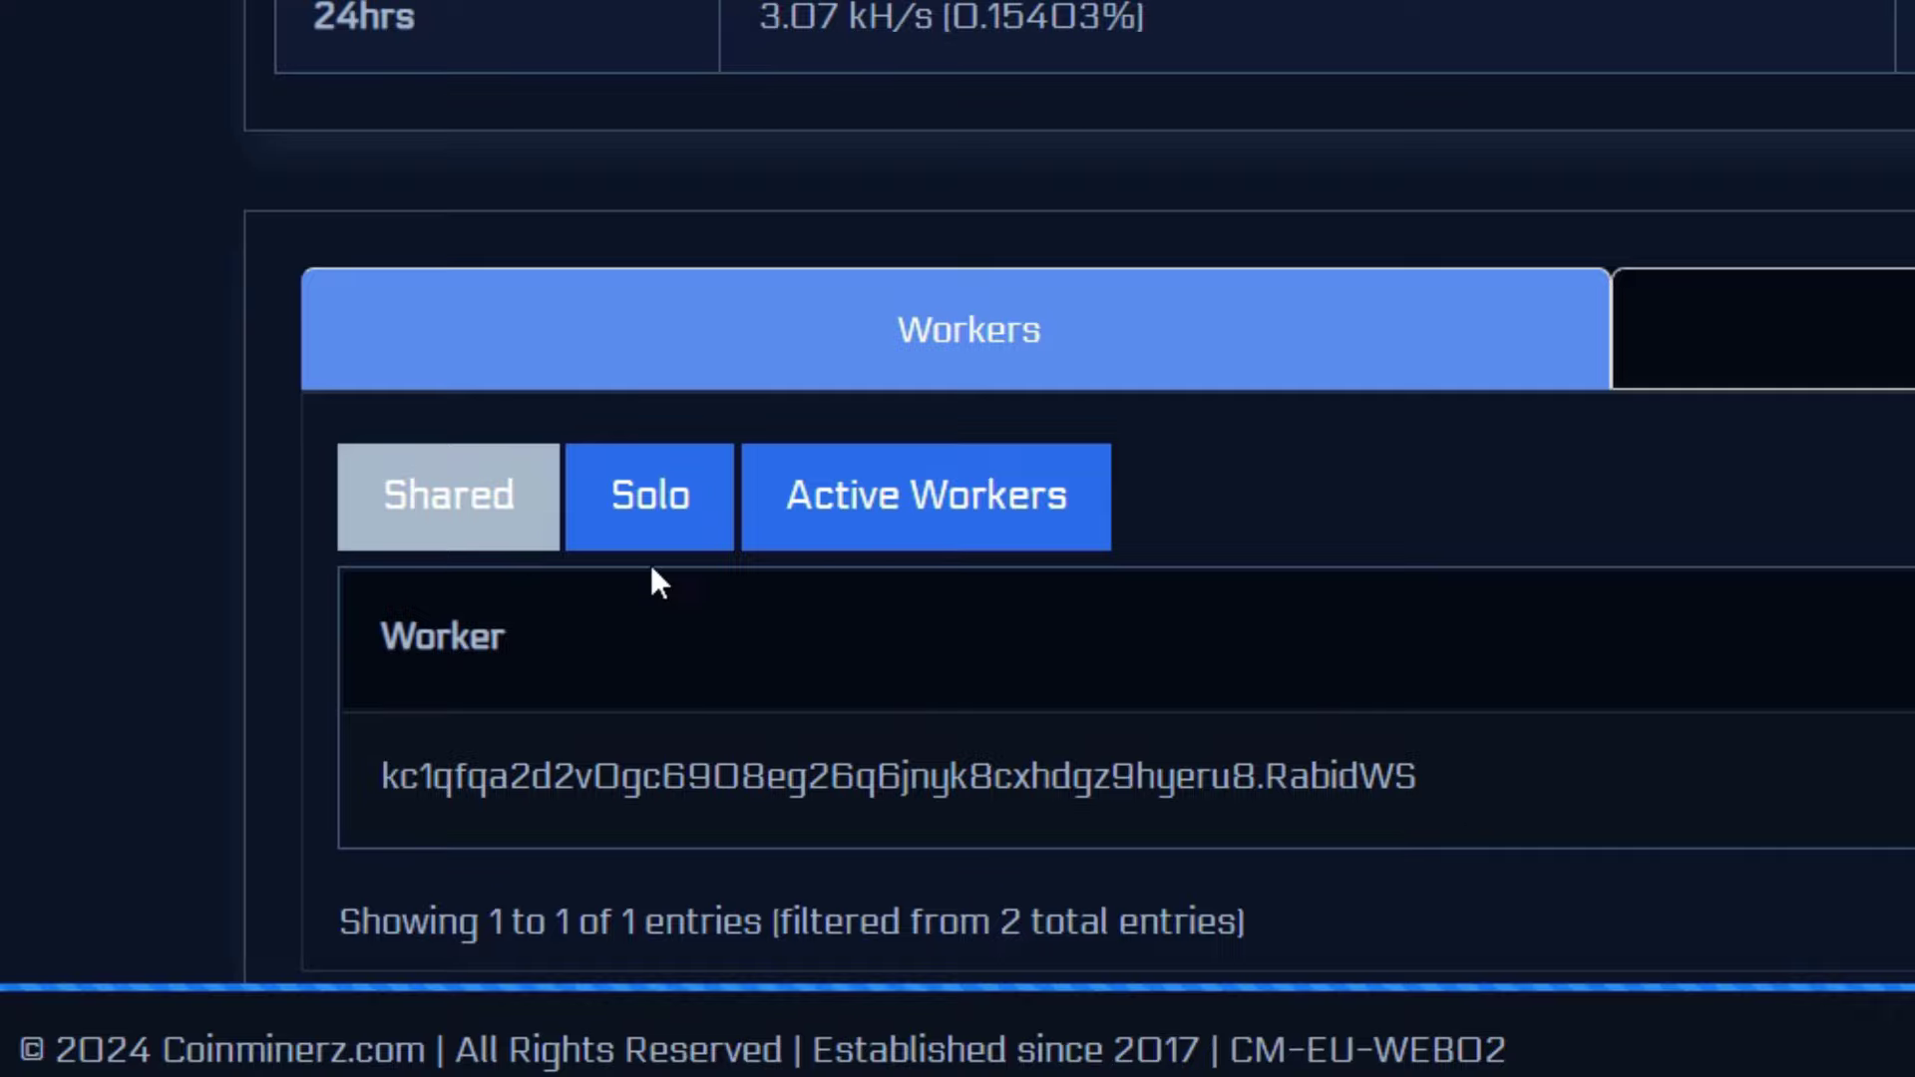
left_click(464, 504)
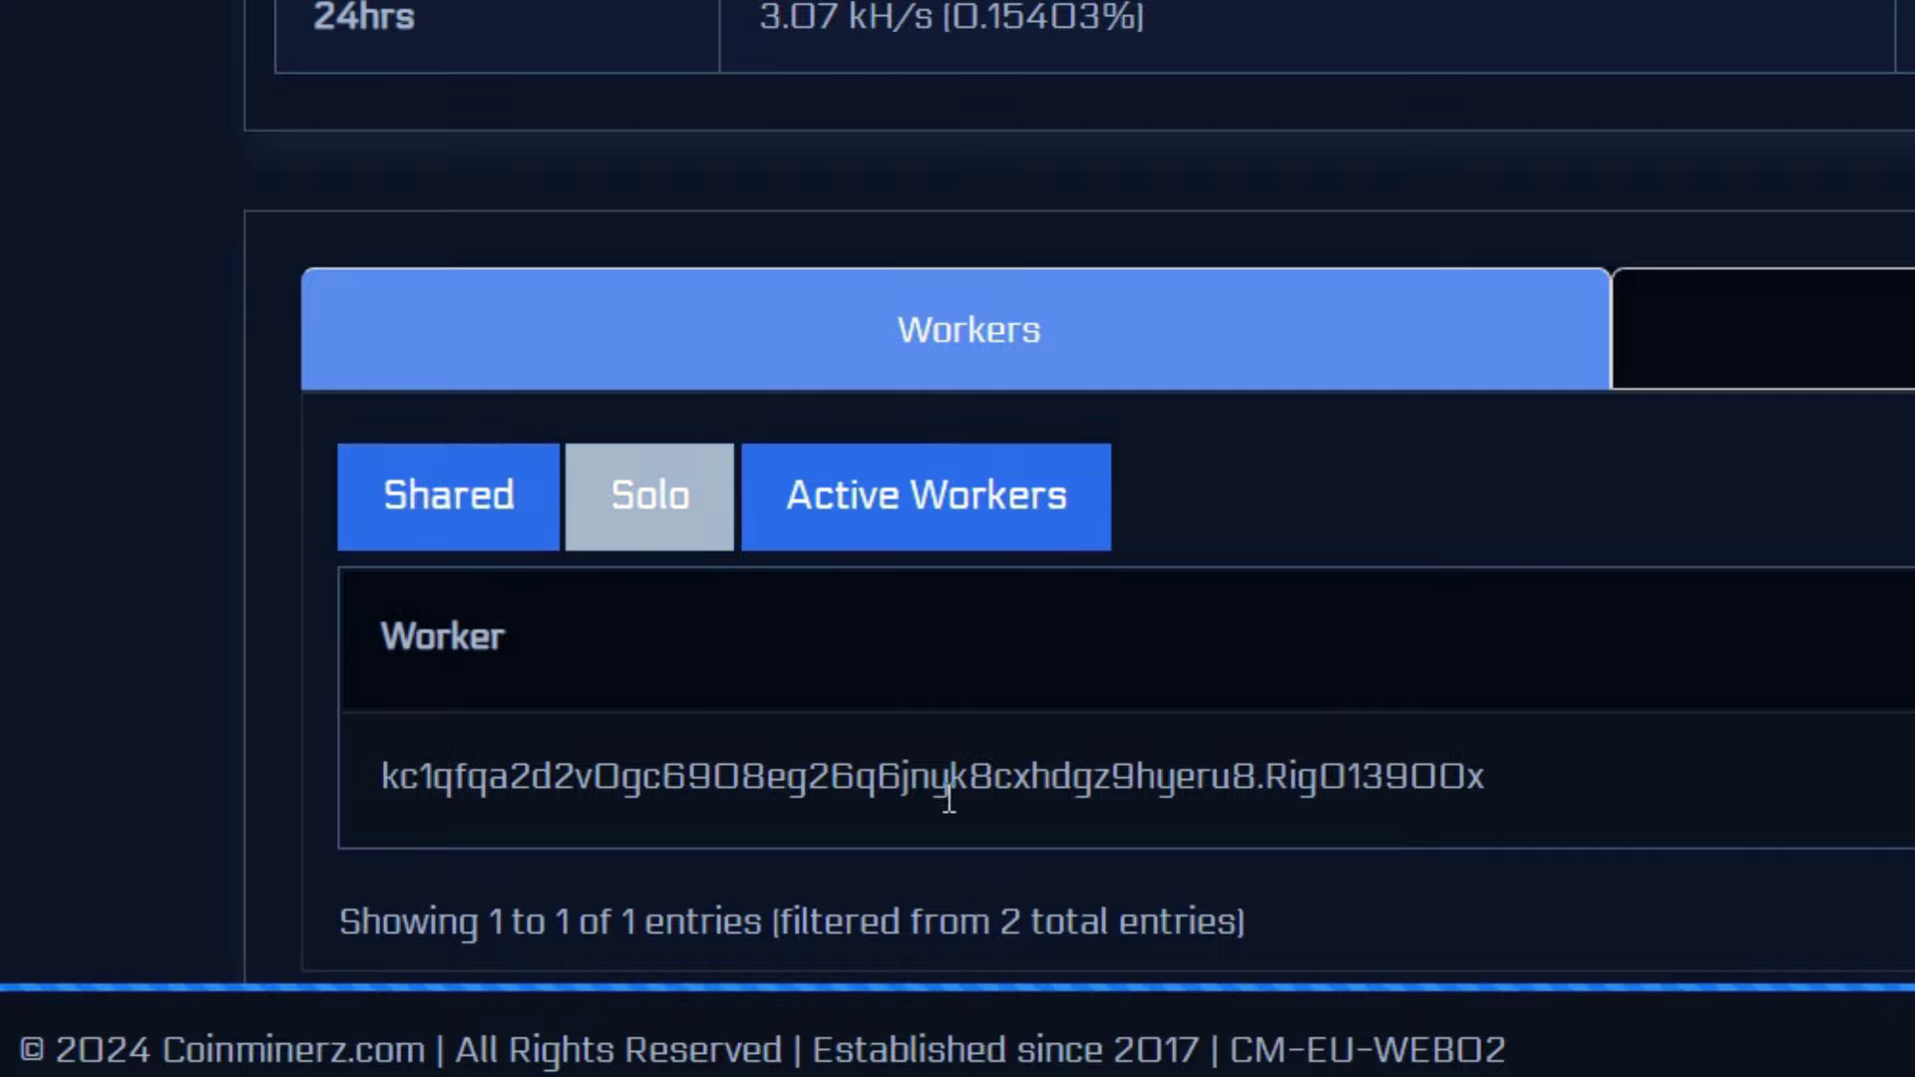